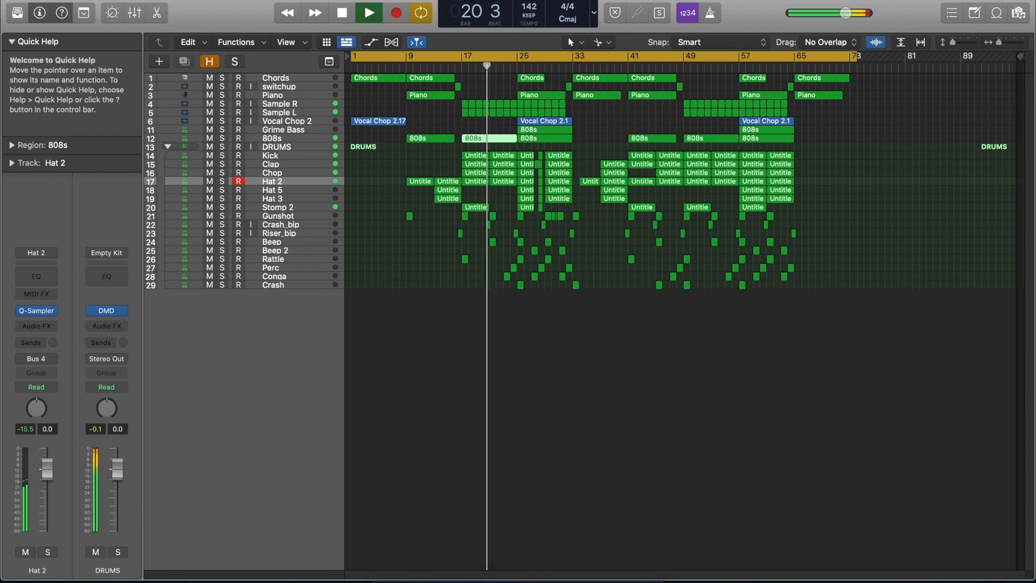
click(296, 79)
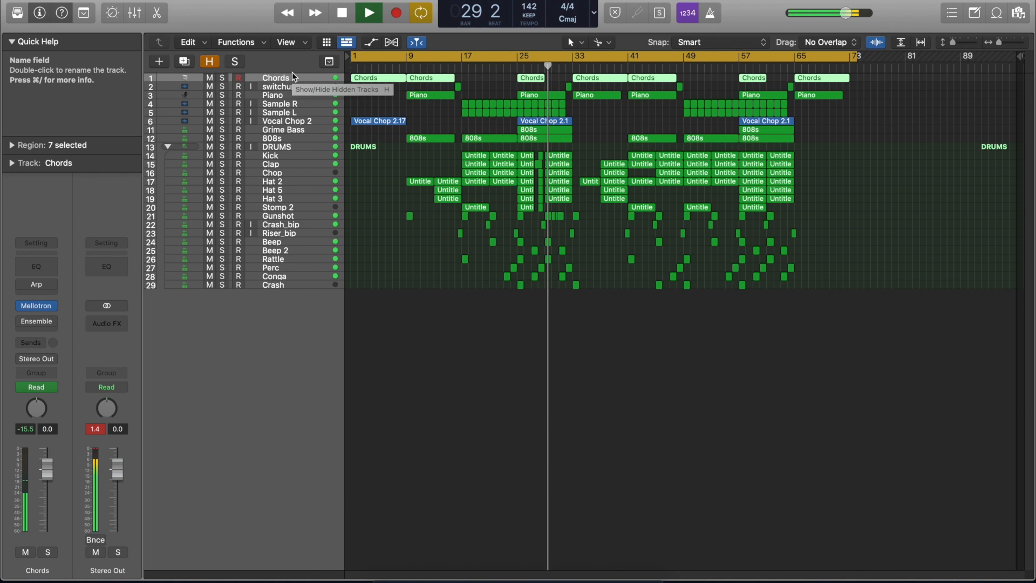
key(Down)
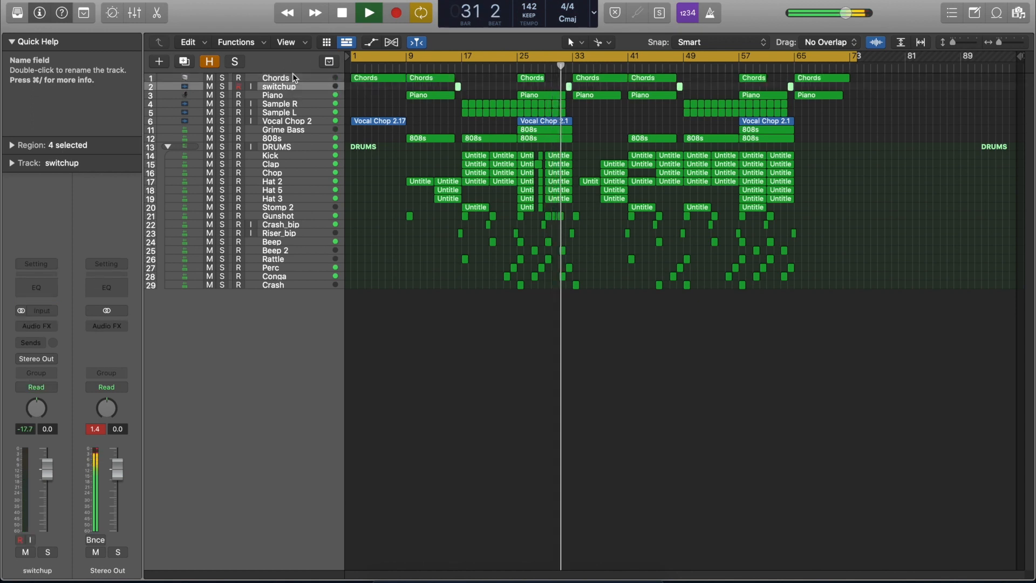
key(Down)
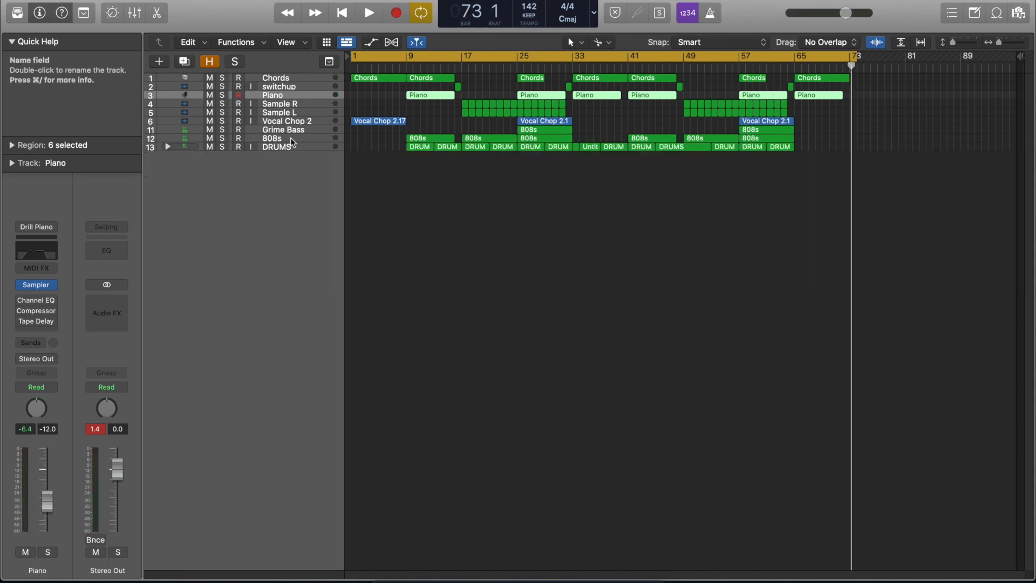
Move the 808s, Grime Bass and DRUMS stack to the start of the track list, above Chords and the other melodic tracks.
drag(292, 142, 296, 87)
drag(303, 148, 290, 118)
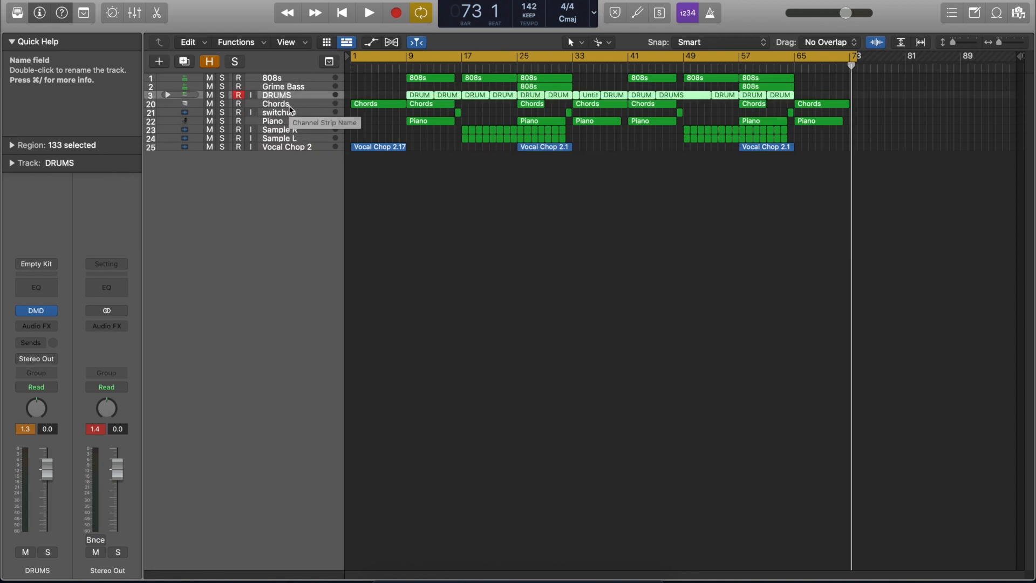
click(289, 105)
click(290, 113)
click(291, 122)
click(292, 130)
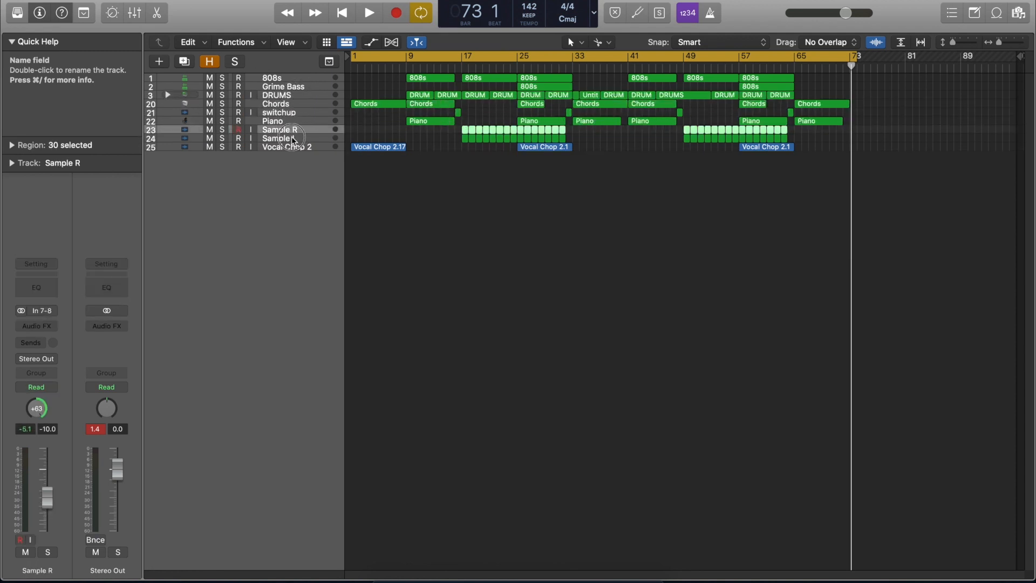
Color the 808s track's regions bright blue-violet and the Grime Bass regions dark teal.
click(288, 79)
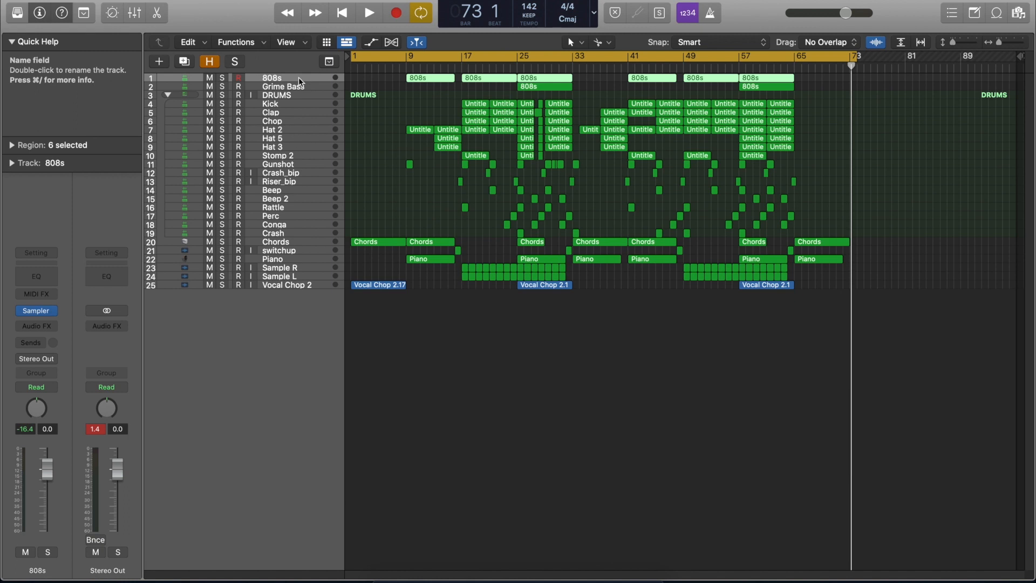
key(alt+c)
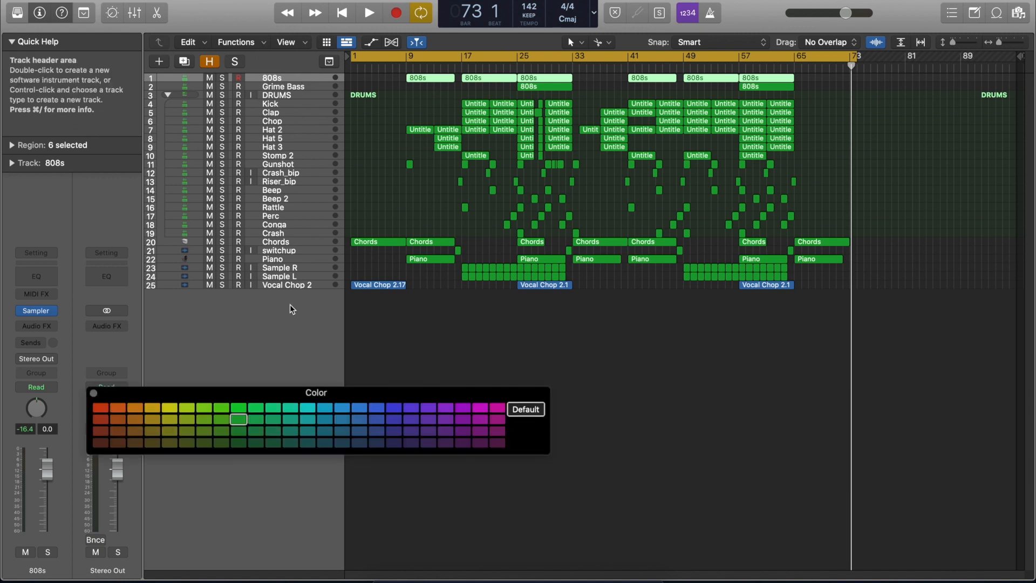
drag(326, 396, 495, 314)
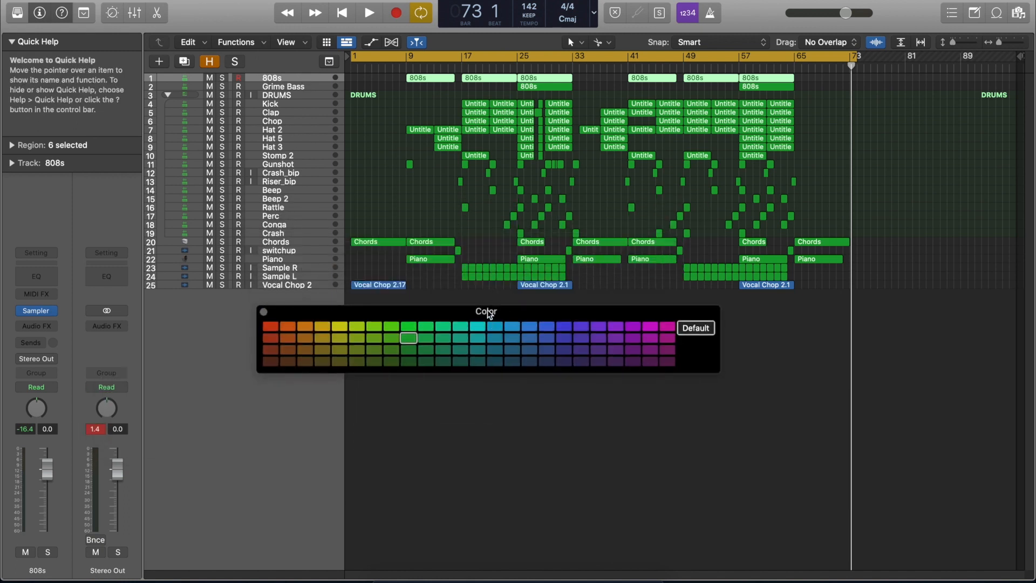
click(564, 327)
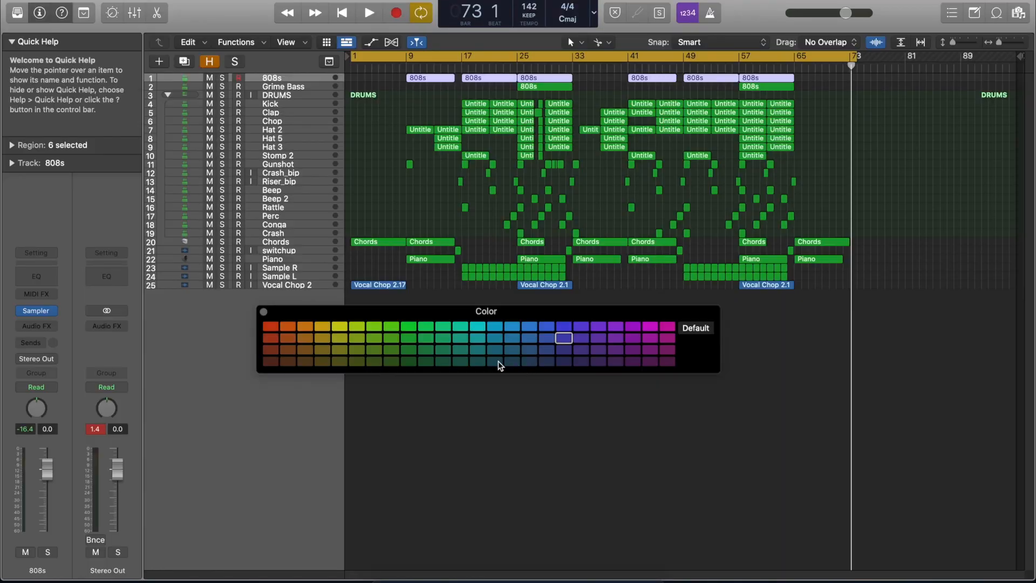
click(496, 362)
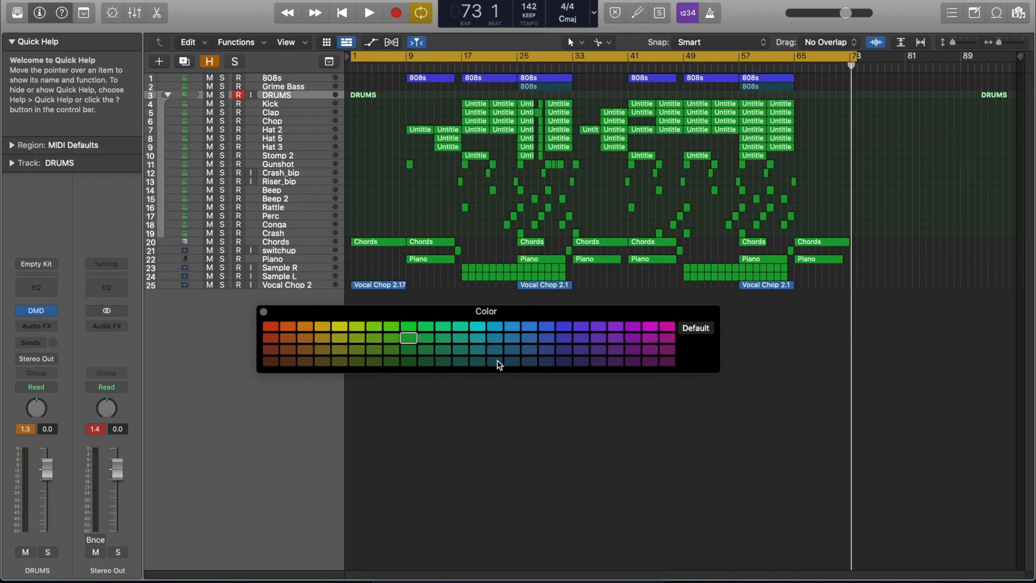
Color the drum tracks from red Kick through yellow and green to dark brown Crash, and the melodic tracks from magenta Chords to dark purple.
key(Down)
click(270, 327)
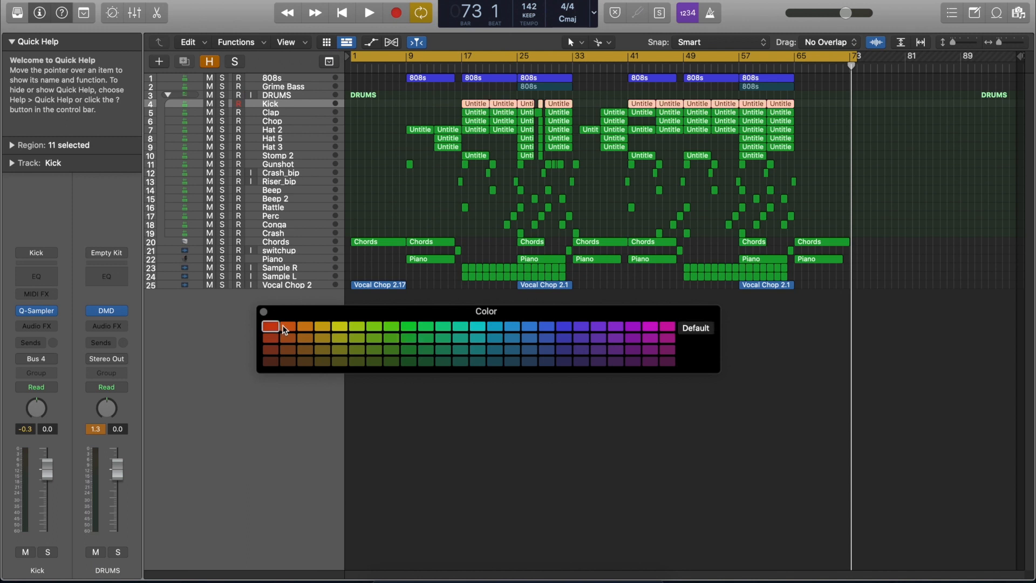
key(Down)
click(282, 326)
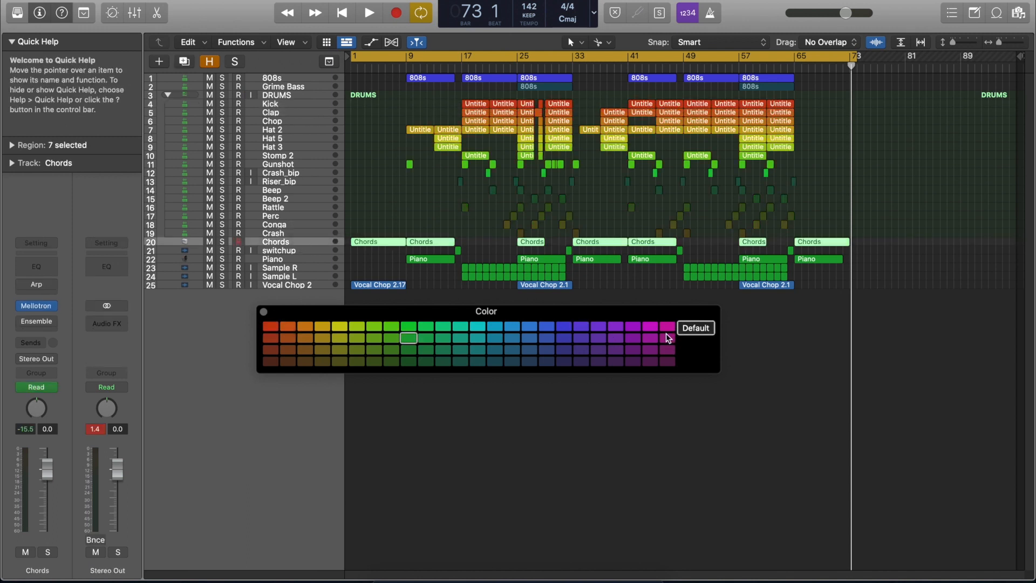
click(667, 327)
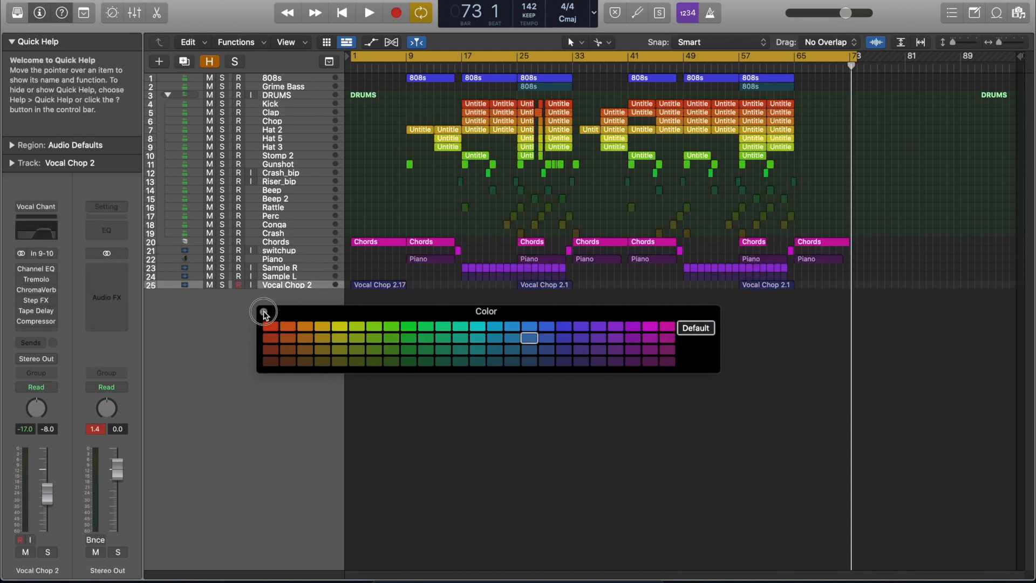
click(263, 312)
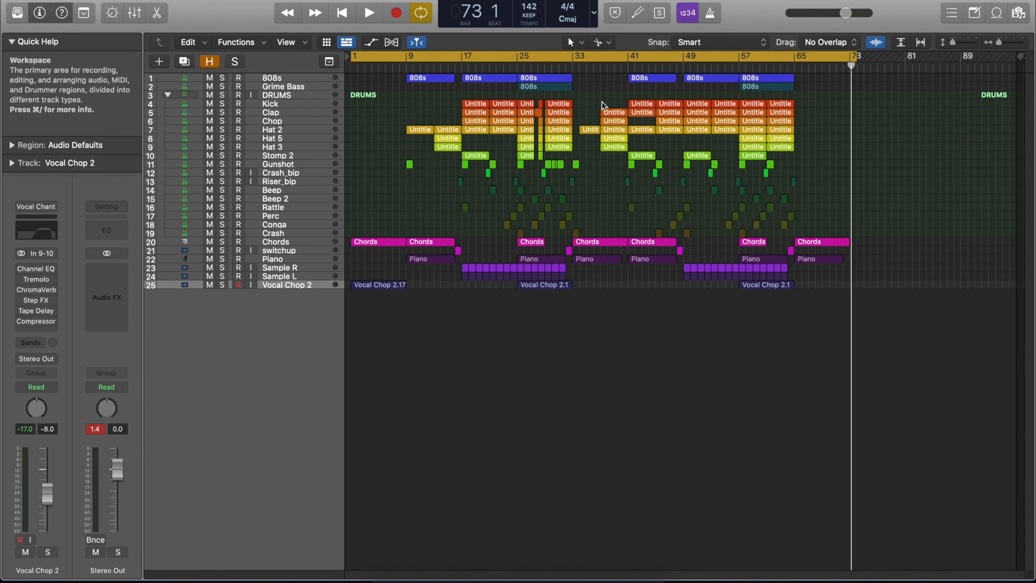
Fit all tracks vertically in the workspace and assign the monochrome bass amplifier icon to the 808s and Grime Bass tracks.
click(902, 44)
click(186, 85)
ctrl+click(186, 88)
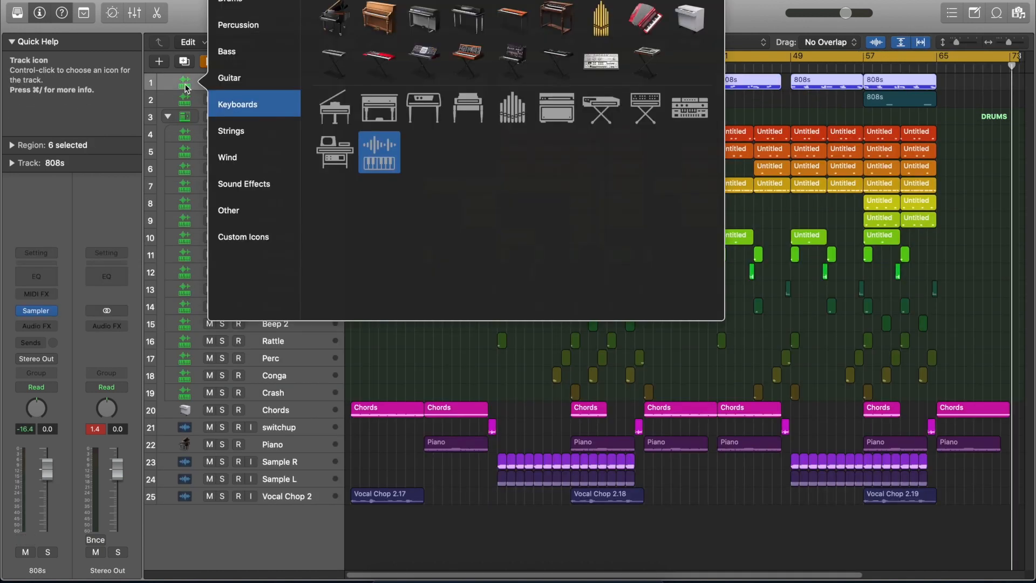
click(246, 54)
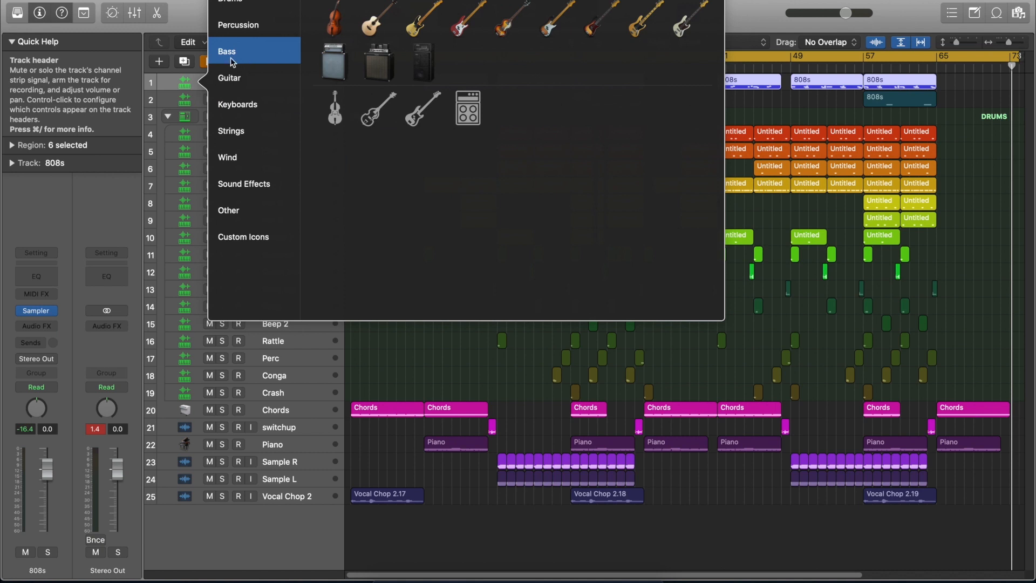
click(468, 110)
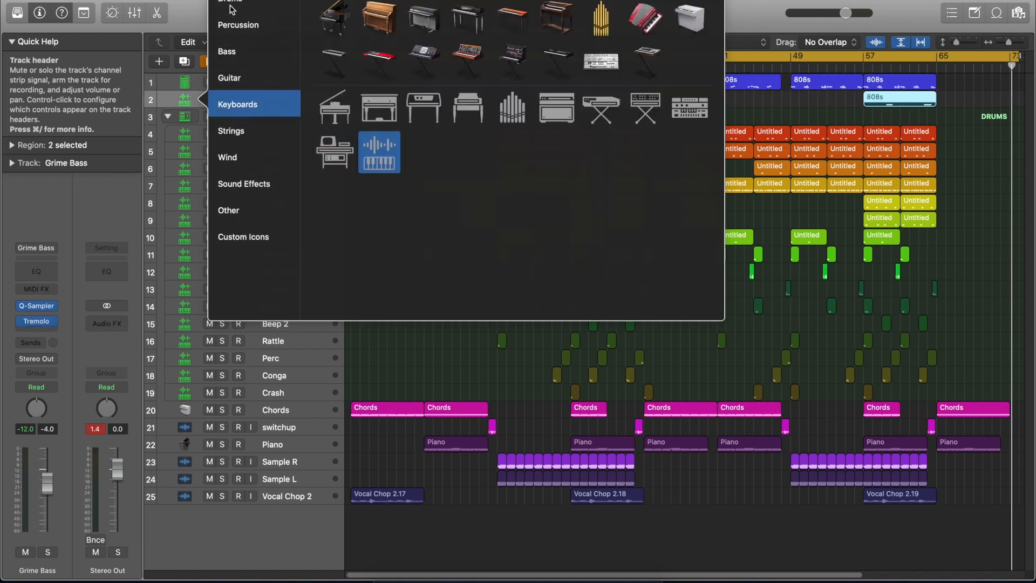
click(230, 7)
click(239, 57)
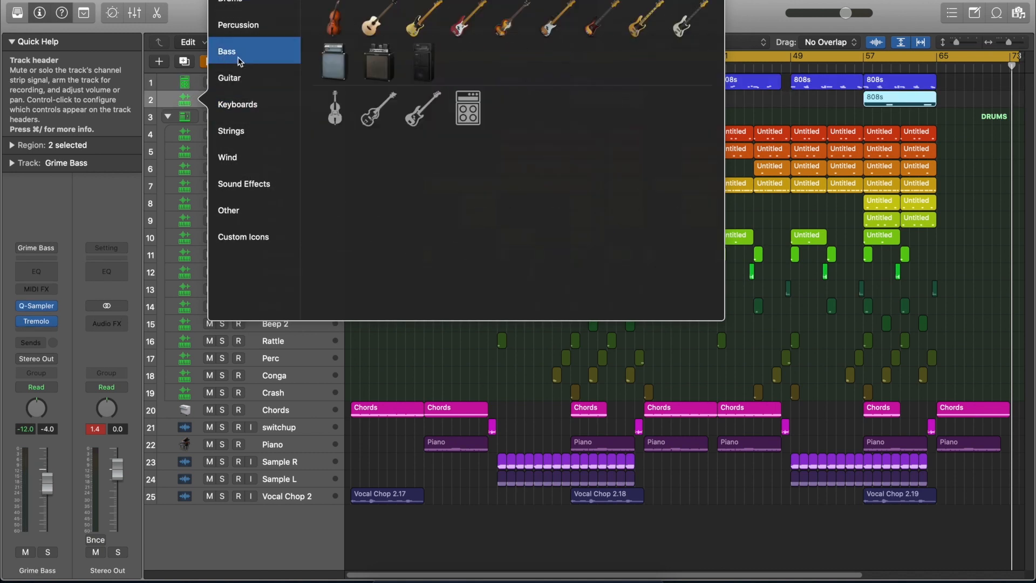
click(472, 118)
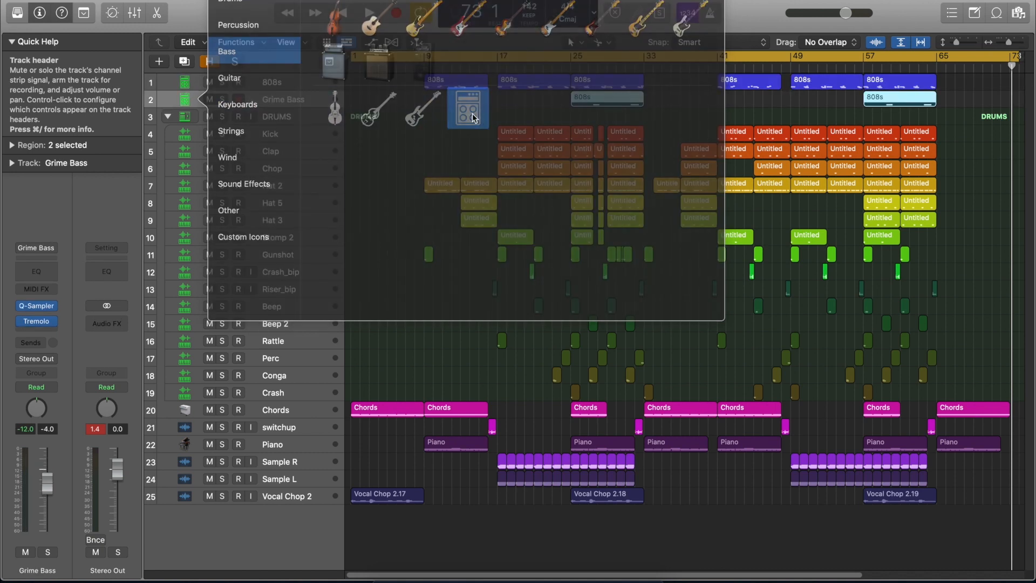
click(178, 98)
Assign a monochrome kick drum icon to the Kick track and a hand icon to the Clap track.
click(179, 138)
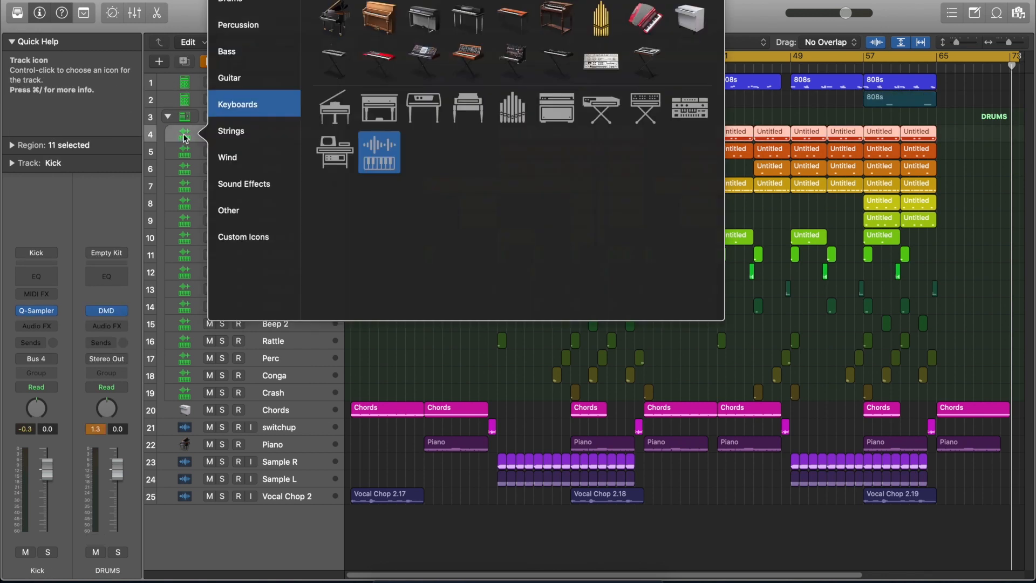
click(243, 5)
click(512, 152)
right_click(181, 154)
click(243, 25)
click(691, 200)
Assign a monochrome snare drum icon to the Chop track.
right_click(181, 172)
click(286, 23)
click(245, 47)
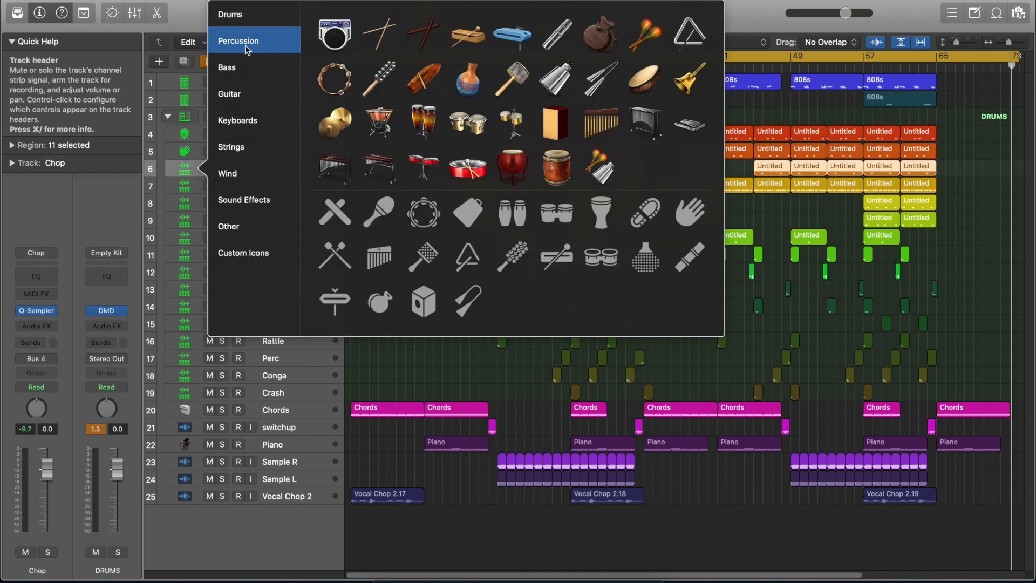
click(245, 19)
click(600, 170)
Assign monochrome cymbal icons to the Hat 2 and Hat 5 tracks.
right_click(184, 187)
click(256, 32)
click(601, 95)
right_click(183, 186)
click(559, 232)
right_click(183, 204)
click(253, 50)
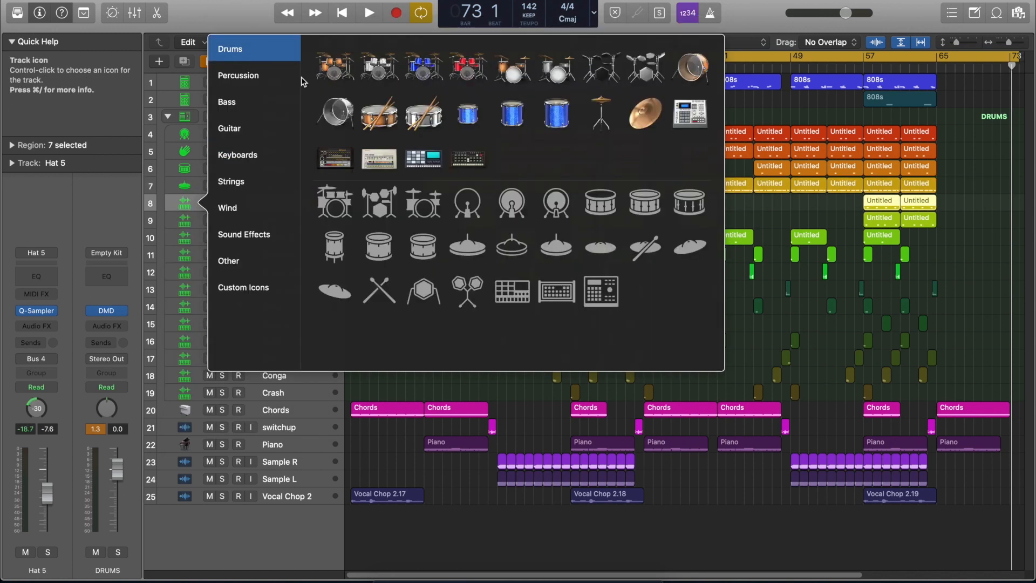
click(557, 247)
Assign a cymbal icon to Hat 3, and fitting icons to Stomp 2 and the remaining effects, percussion and melodic tracks.
right_click(178, 223)
click(246, 65)
click(557, 264)
right_click(184, 238)
click(246, 268)
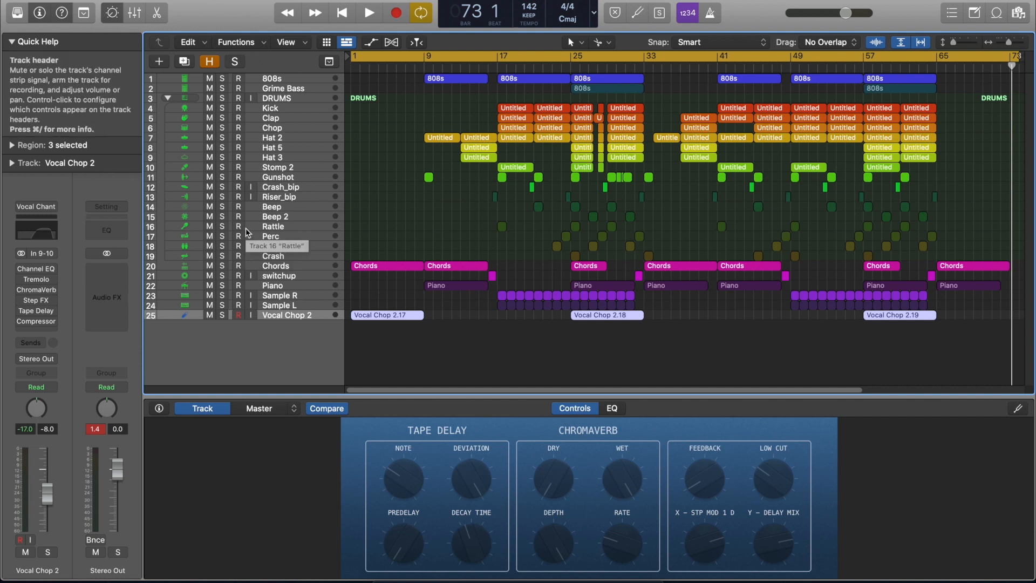
Tidy the track names, such as Main Hat, Hat L and Hat R for the three hats, and name the regions after their tracks.
click(292, 80)
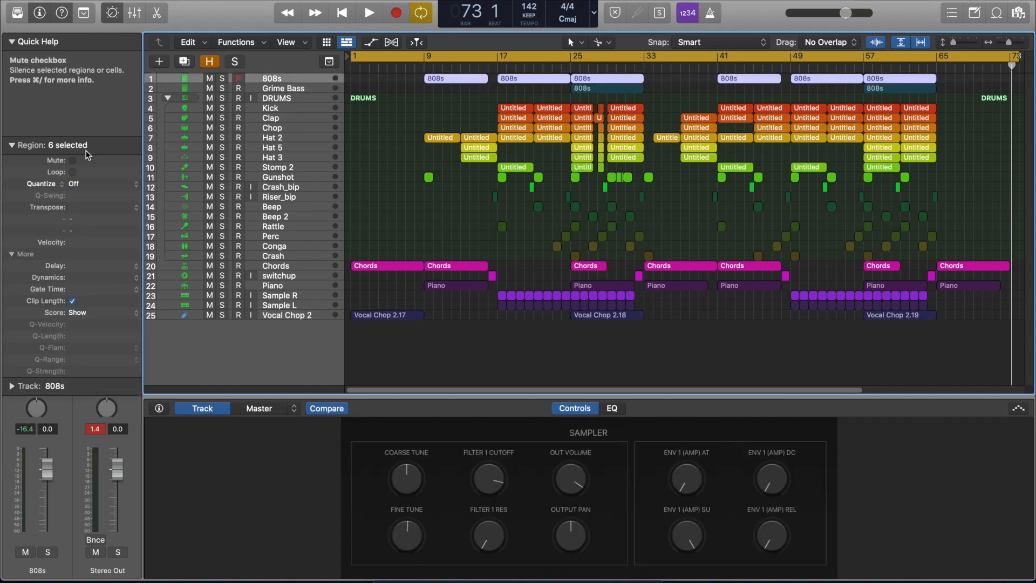
key(Down)
key(Down)
key(Down)
key(Down)
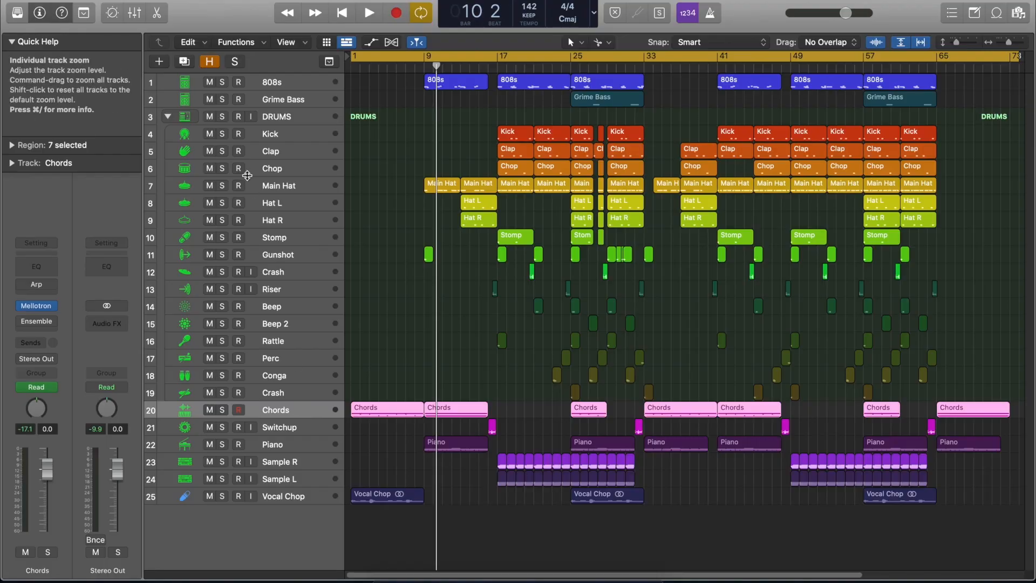
click(169, 118)
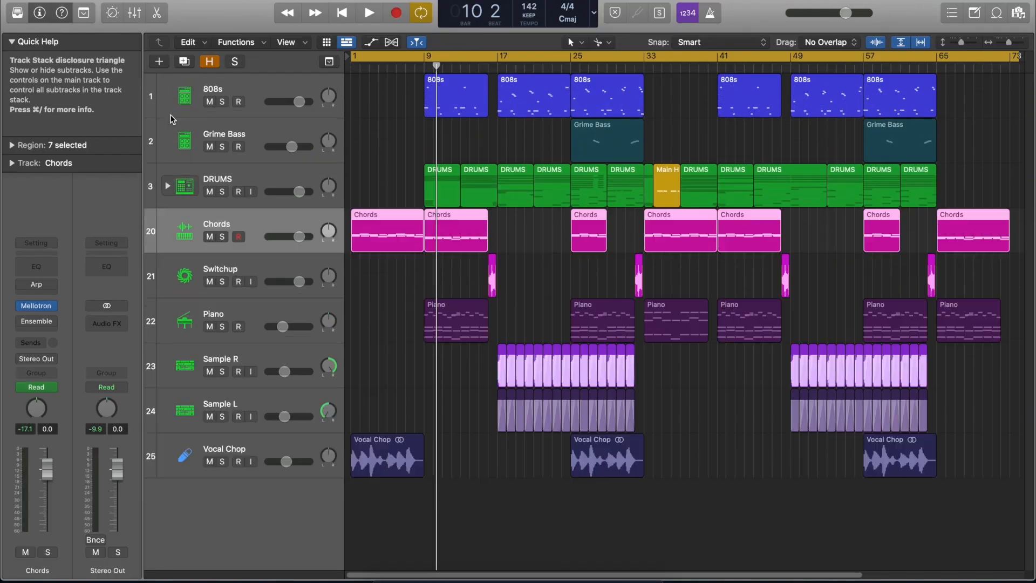
click(168, 117)
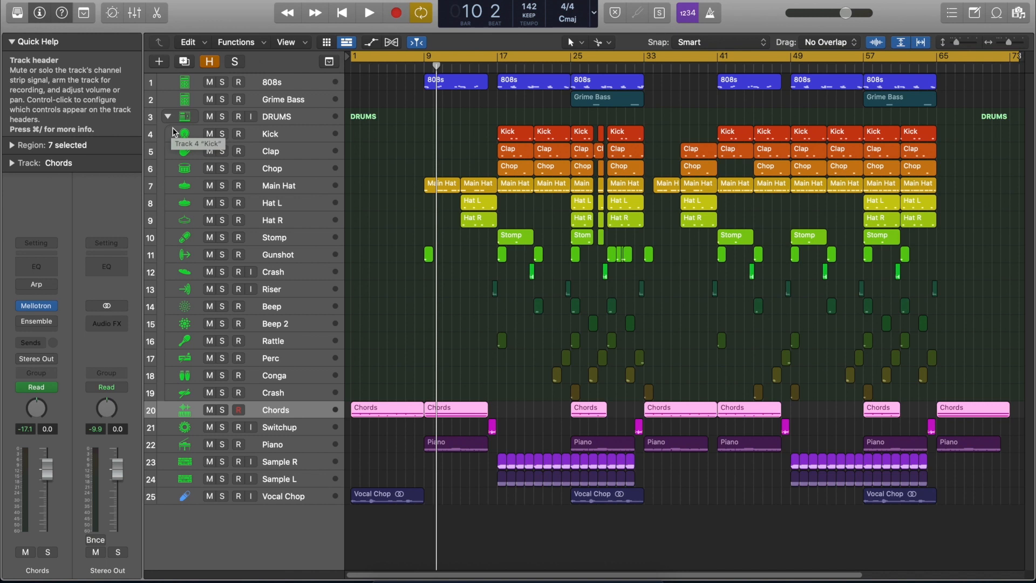
Group the Chords, Switchup, Piano, Sample R, Sample L and Vocal Chop tracks into a Summing Stack.
shift+click(314, 425)
shift+click(316, 445)
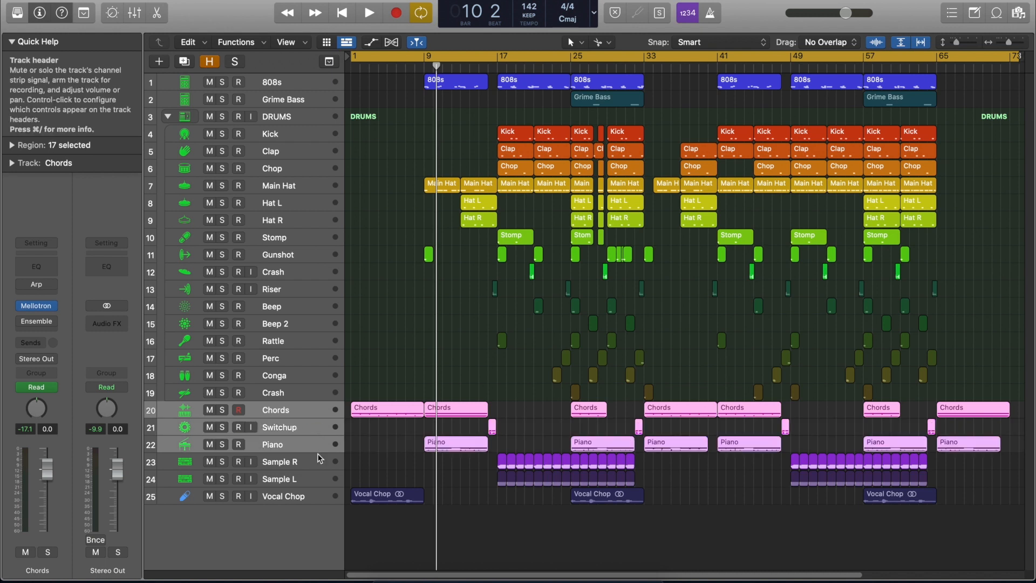
shift+click(315, 478)
shift+click(313, 495)
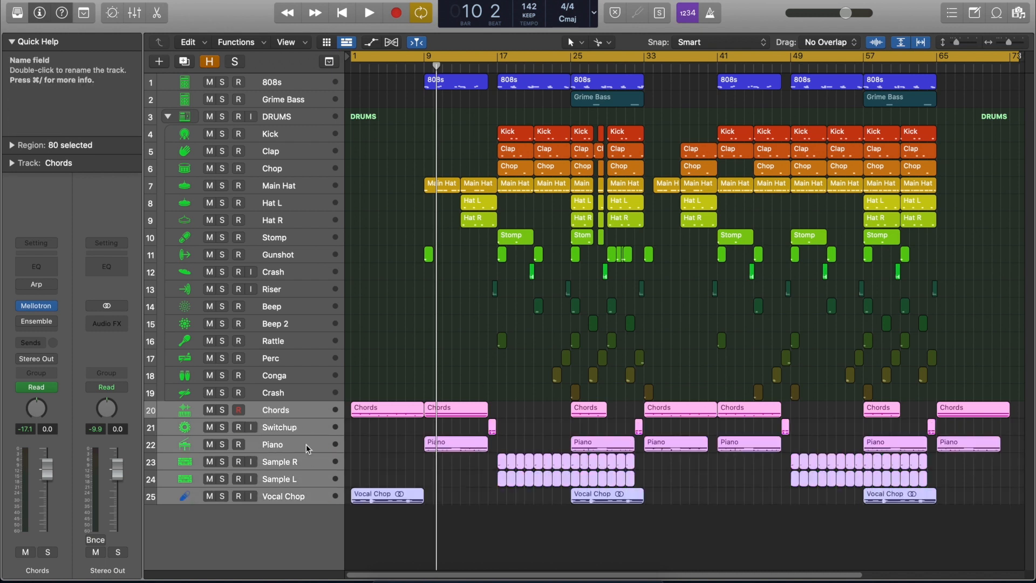
right_click(304, 410)
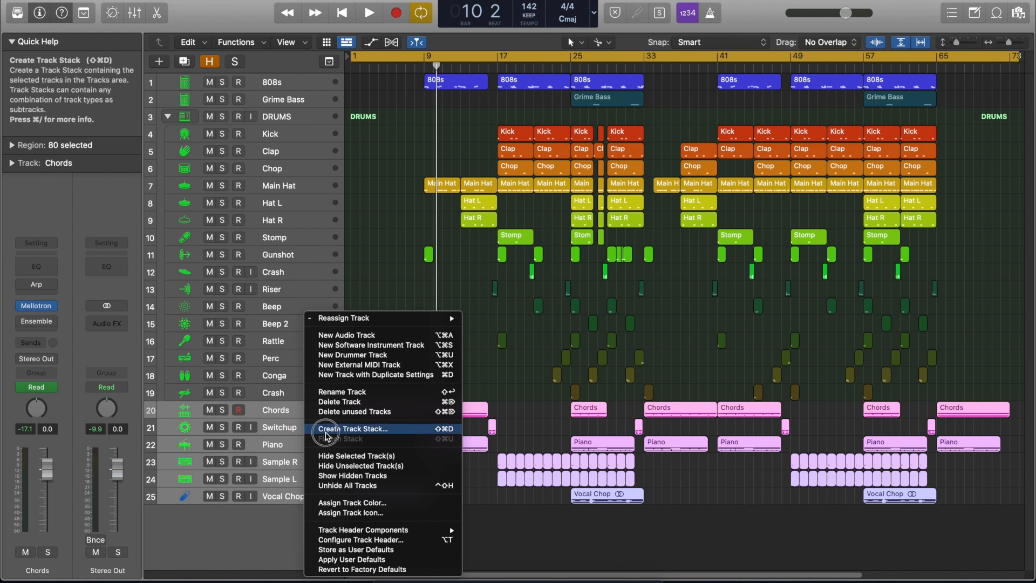
click(327, 432)
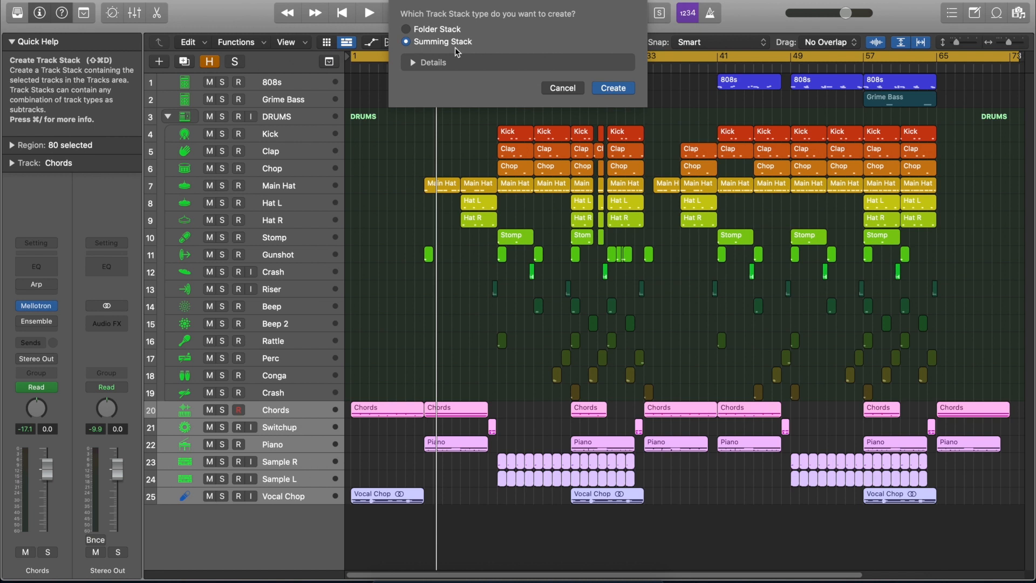
click(613, 88)
Expand the new summing stack and rename it MELODIES.
click(168, 410)
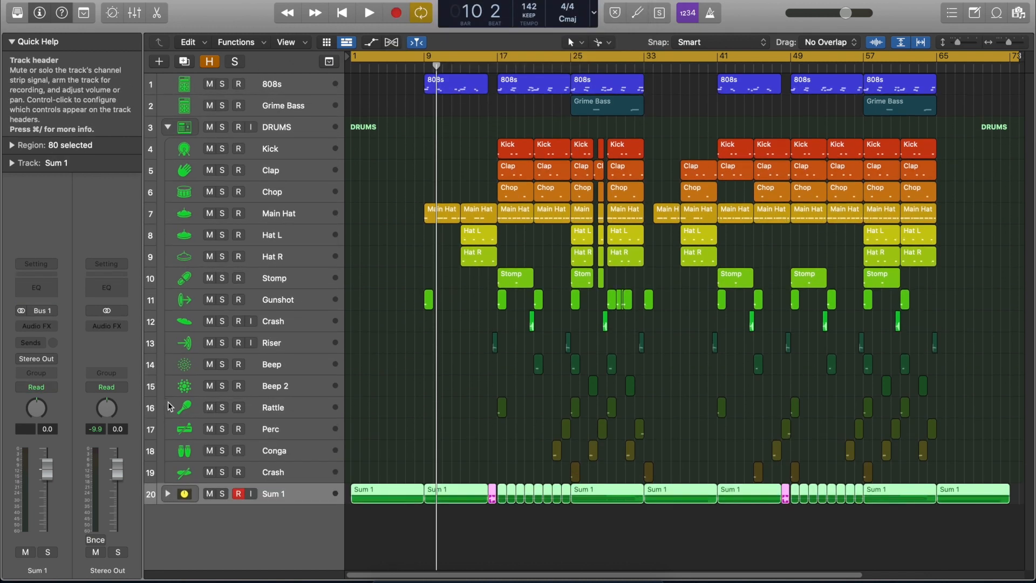
click(169, 494)
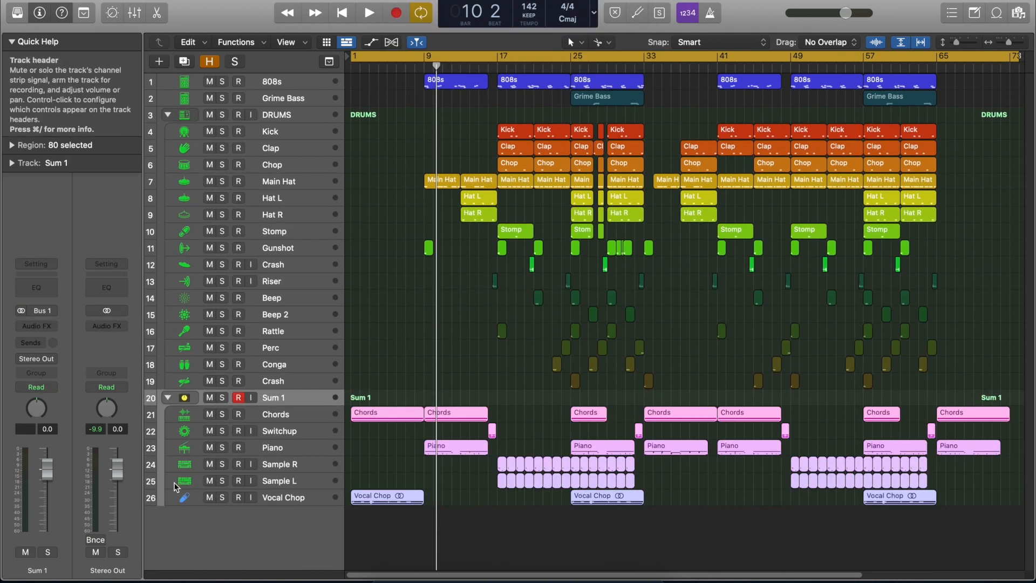
double_click(280, 398)
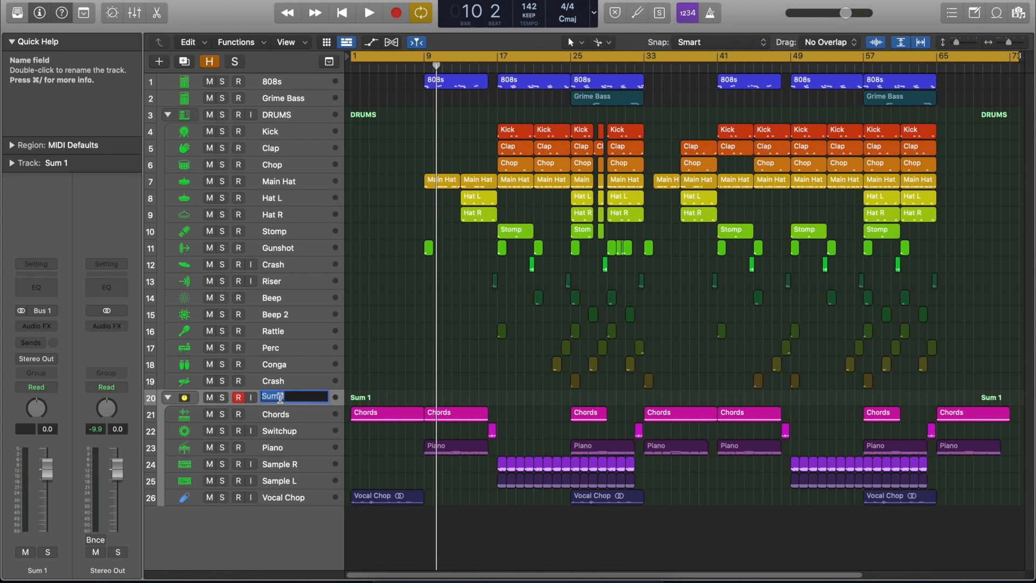
click(318, 408)
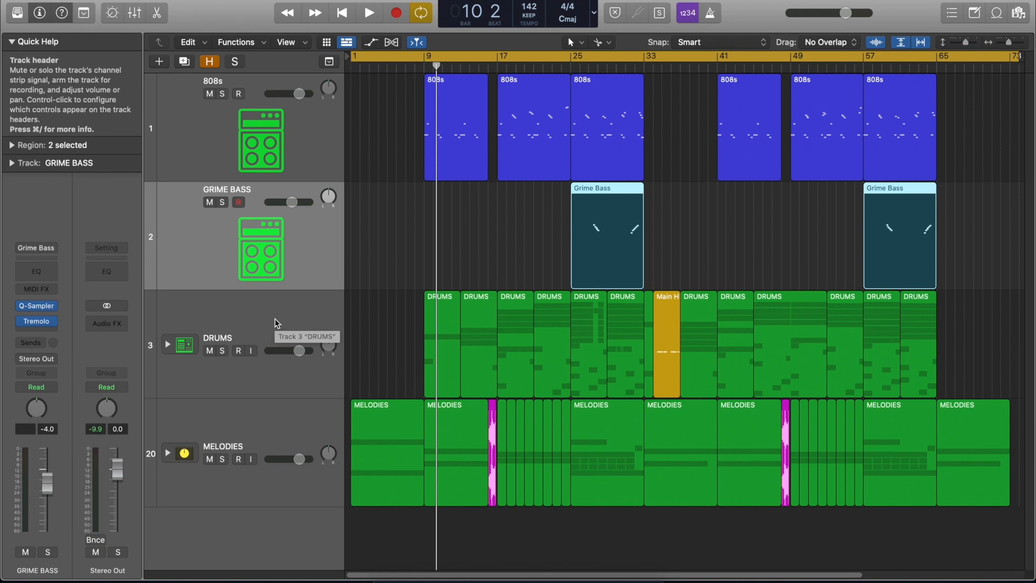
Expand the DRUMS stack to examine its tracks and collapse it again.
click(167, 344)
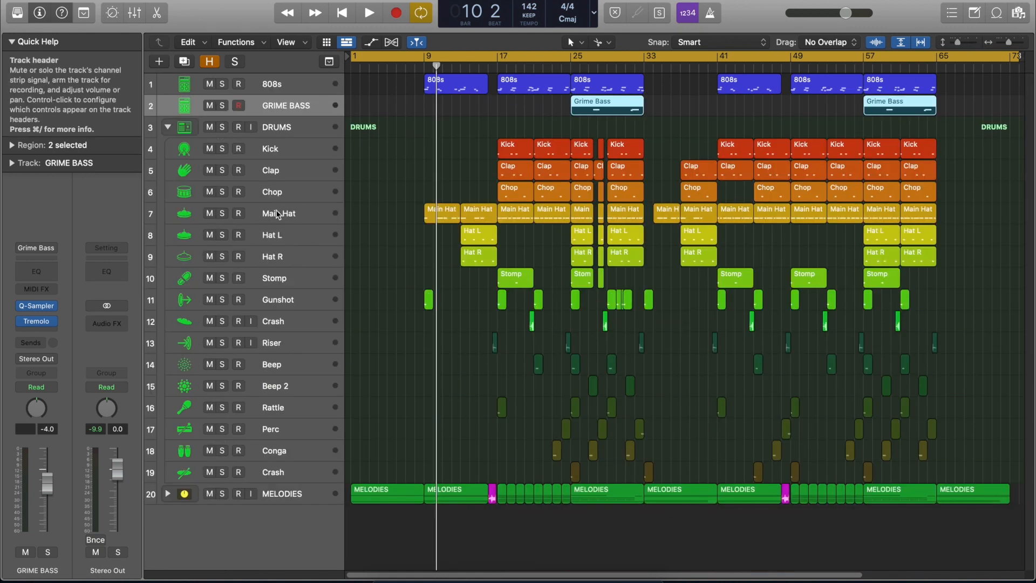
click(292, 147)
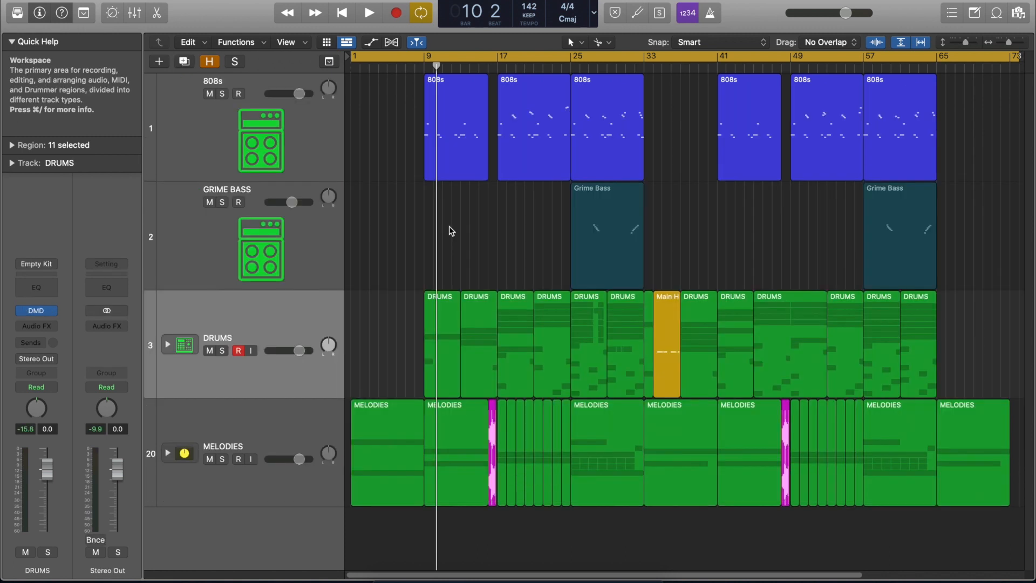
Show the mixer and create three new auxiliary channel strips.
key(x)
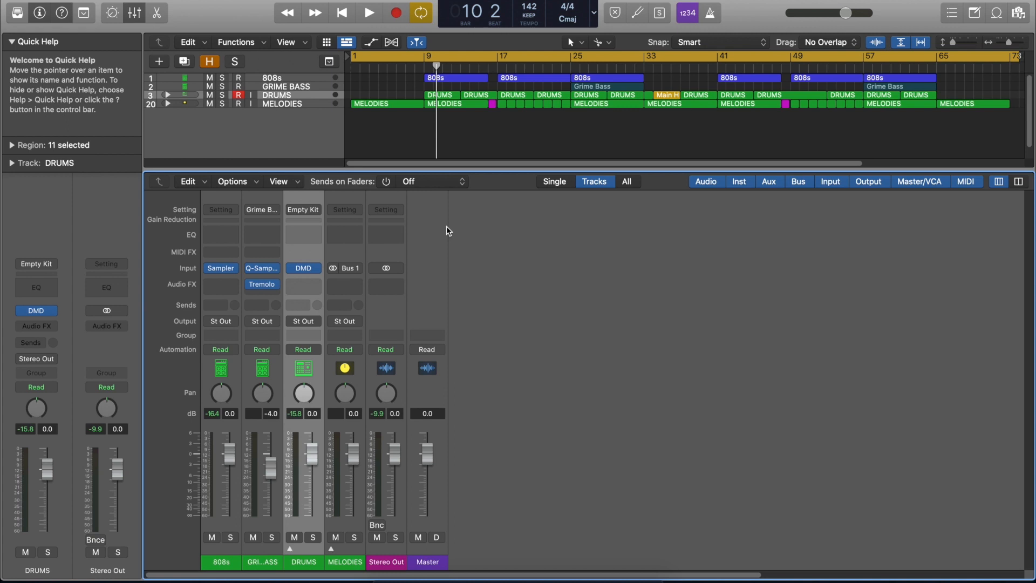
click(229, 184)
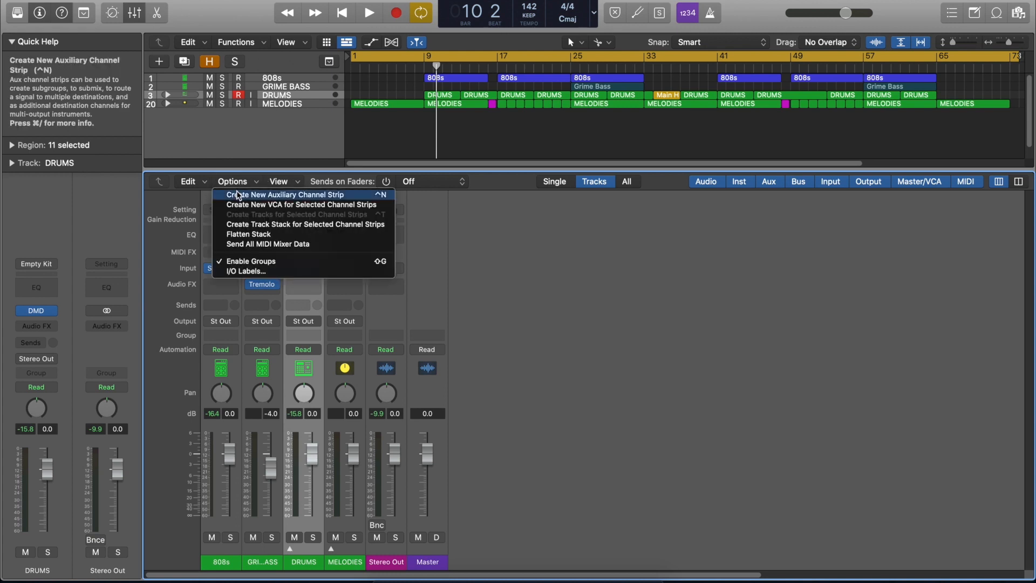
click(236, 193)
click(233, 182)
click(238, 193)
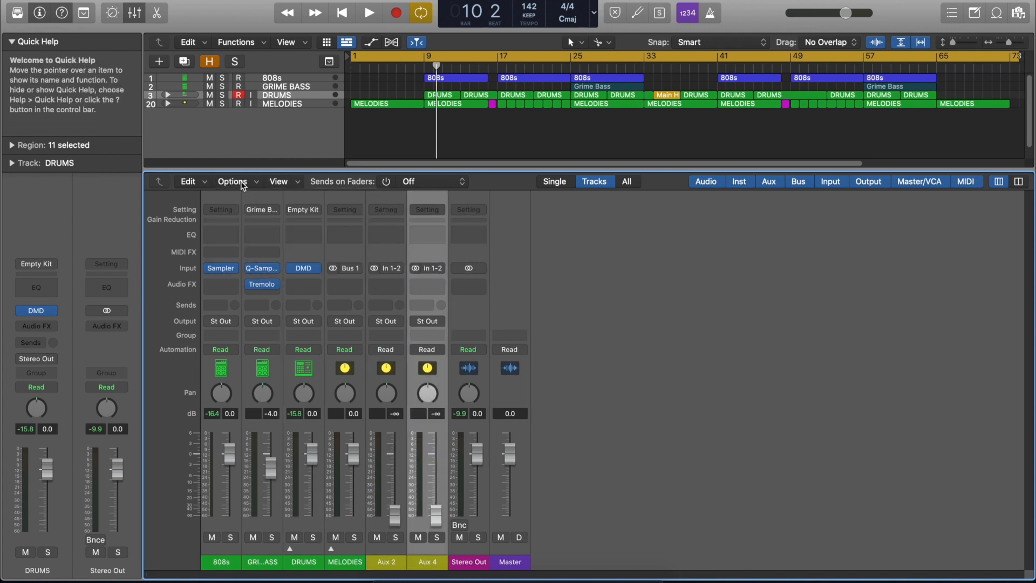
click(233, 183)
click(246, 195)
Name the three new auxiliary channel strips REVERB, DELAY and PARALLEL COMP.
double_click(381, 562)
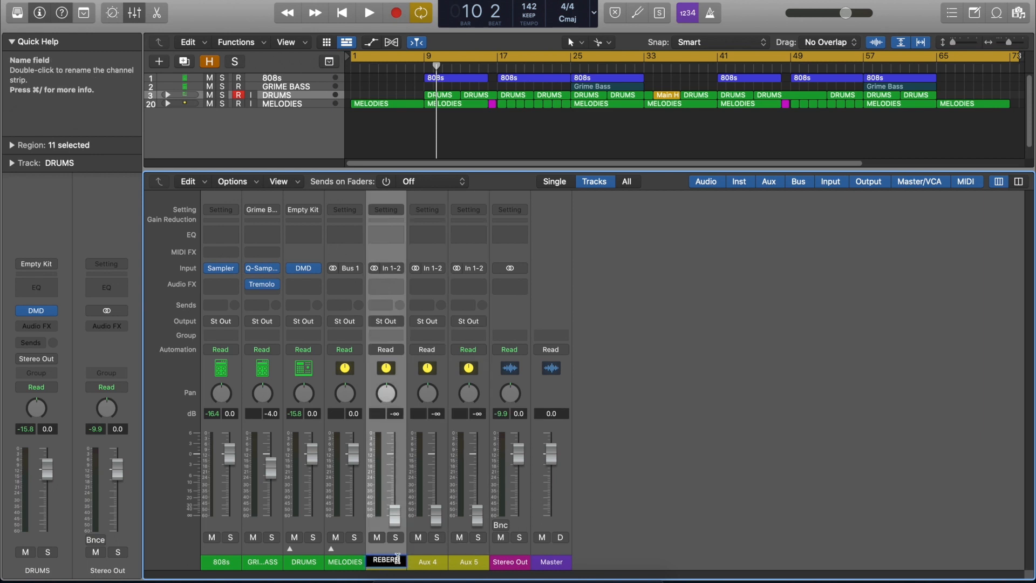
key(Tab)
text(DELA)
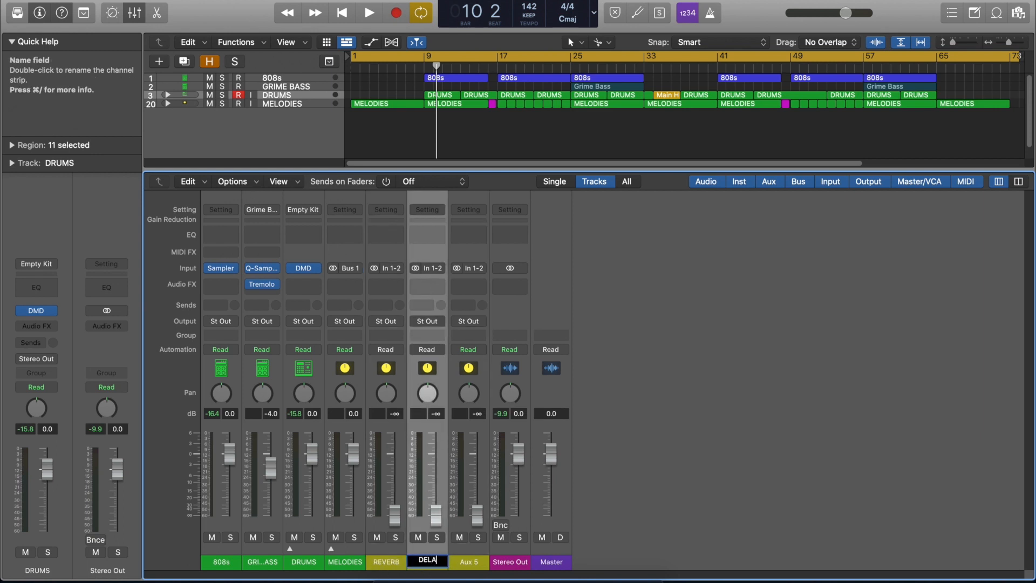
text(Y)
key(Tab)
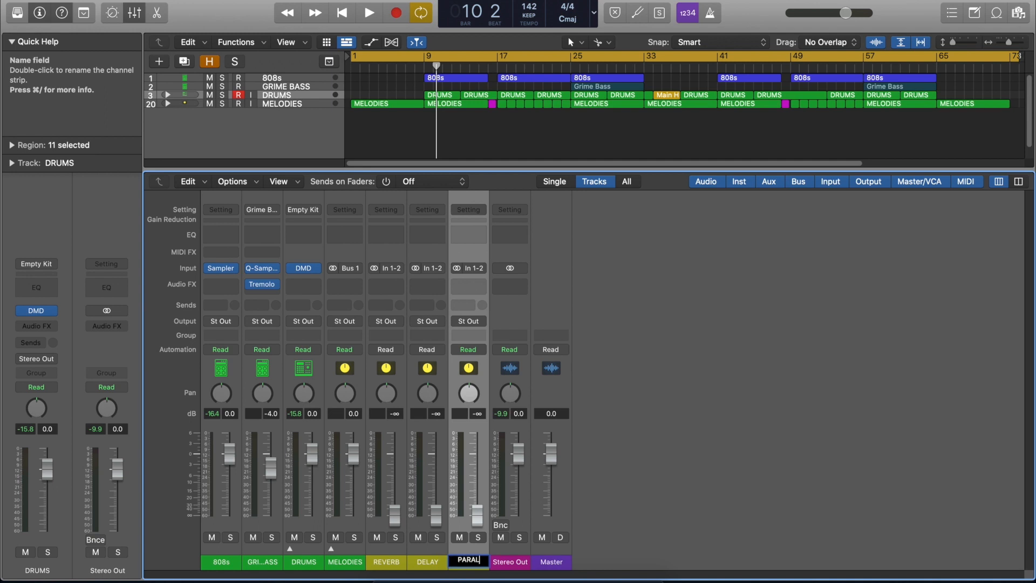
text(PARALLEL)
key(Return)
Set the inputs of the REVERB, DELAY and PARALLEL COMP strips to Bus 10, Bus 11 and Bus 12 respectively.
click(388, 268)
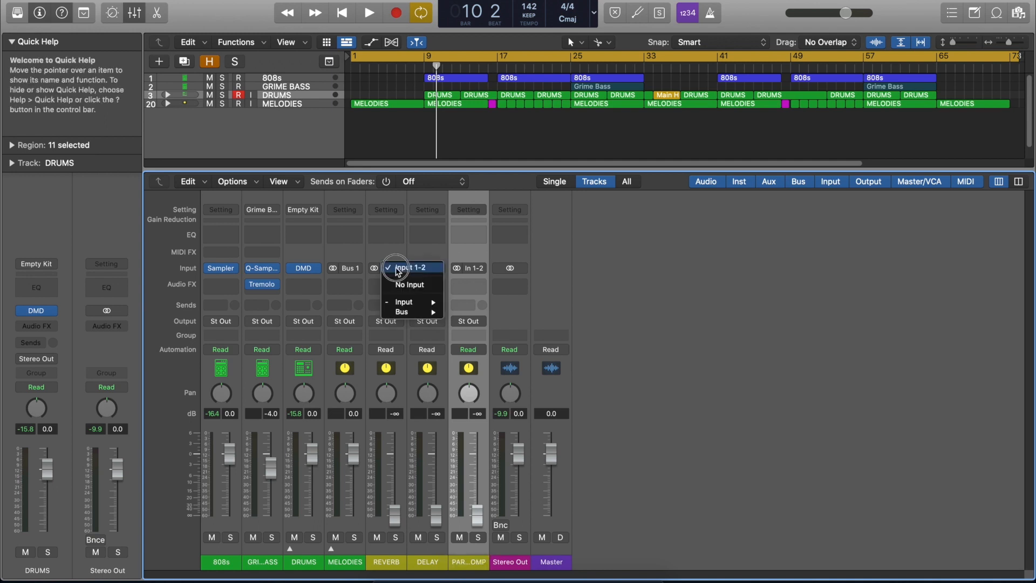
mouse_move(418, 317)
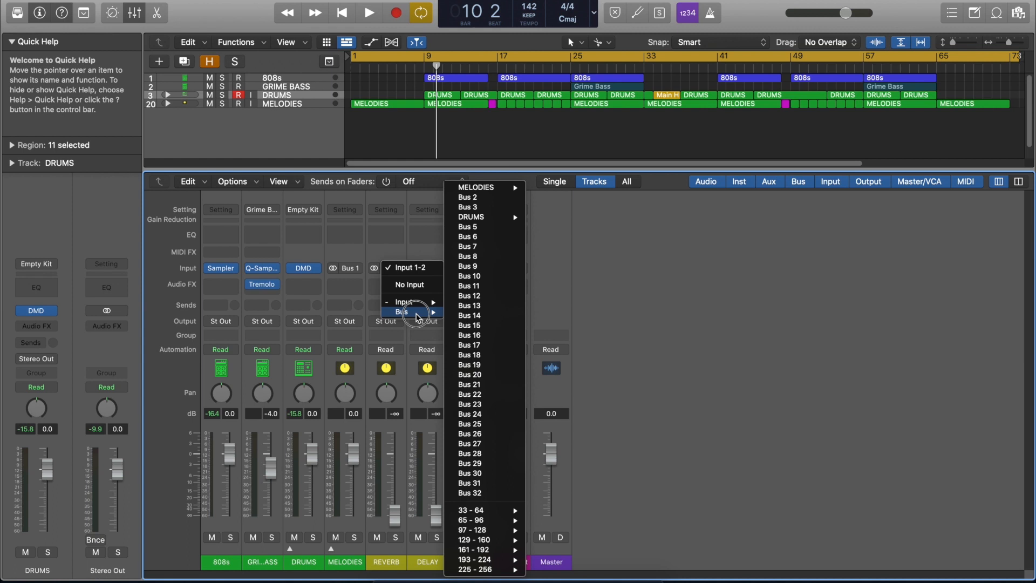
click(467, 276)
click(459, 269)
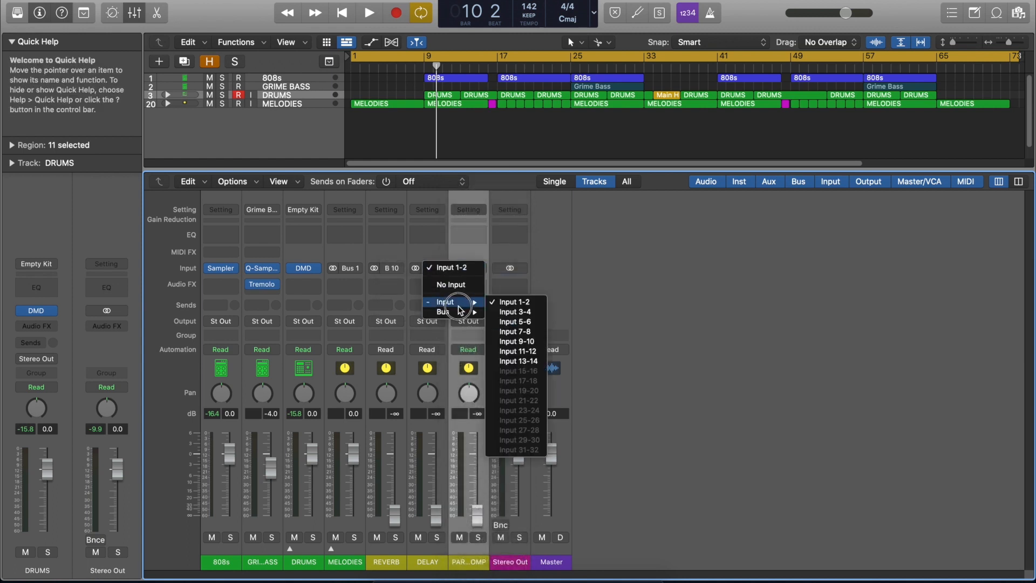
mouse_move(442, 312)
click(511, 285)
click(468, 268)
mouse_move(491, 312)
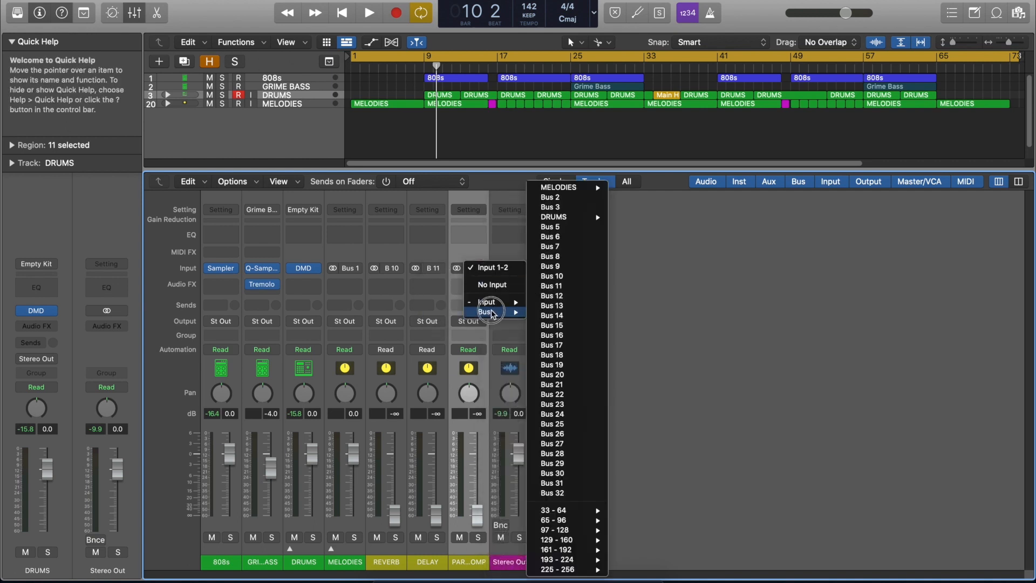
click(556, 298)
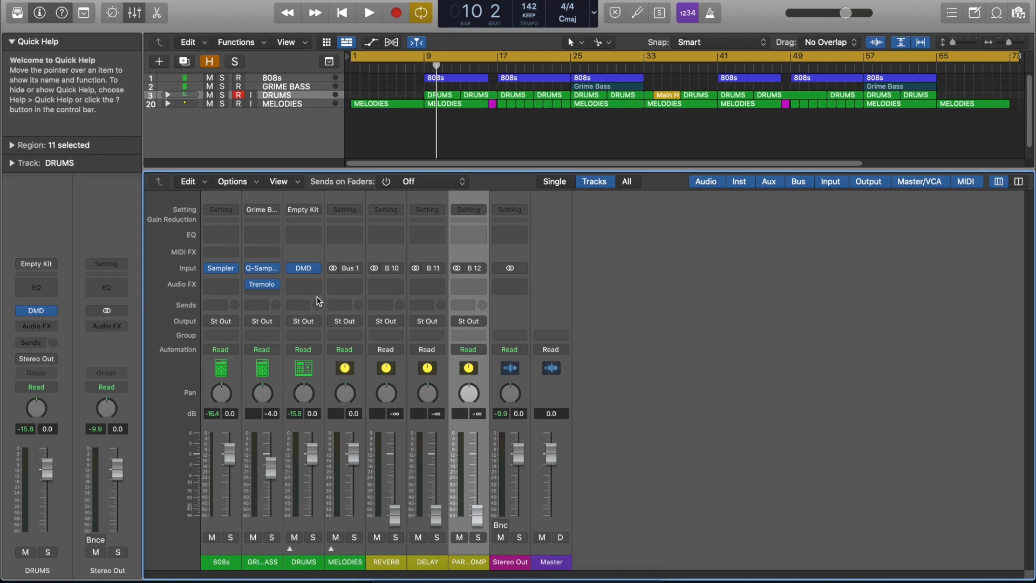
Add sends to Bus 10, Bus 11 and Bus 12 on the 808s, GRIME BASS, DRUMS and MELODIES strips together.
click(232, 561)
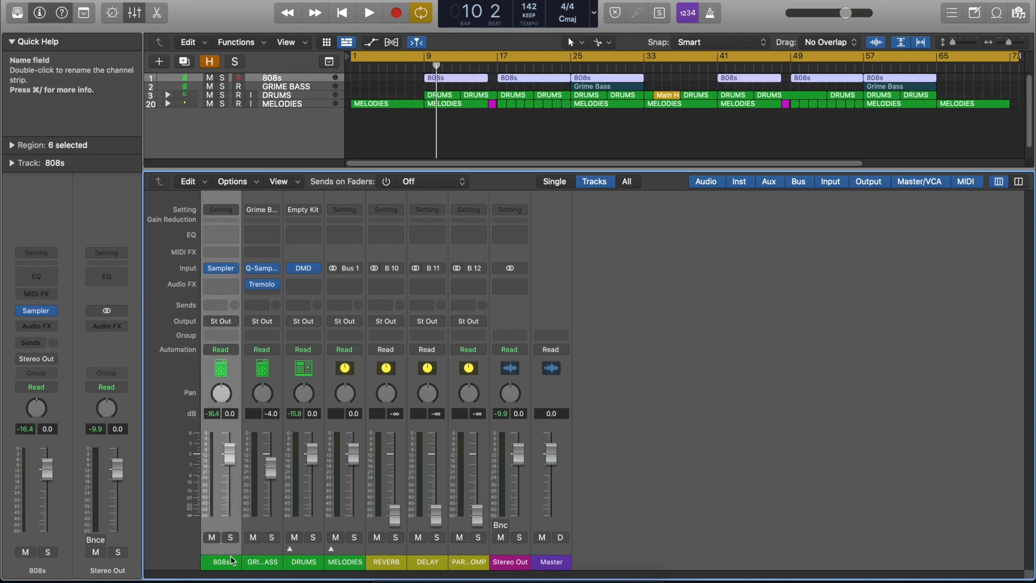
drag(231, 561, 332, 565)
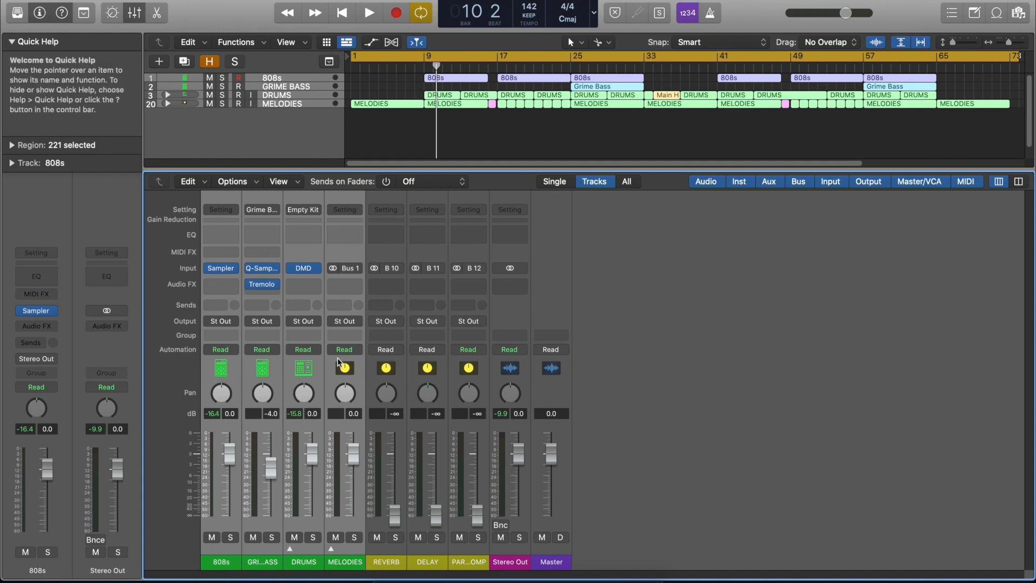
click(220, 305)
mouse_move(232, 321)
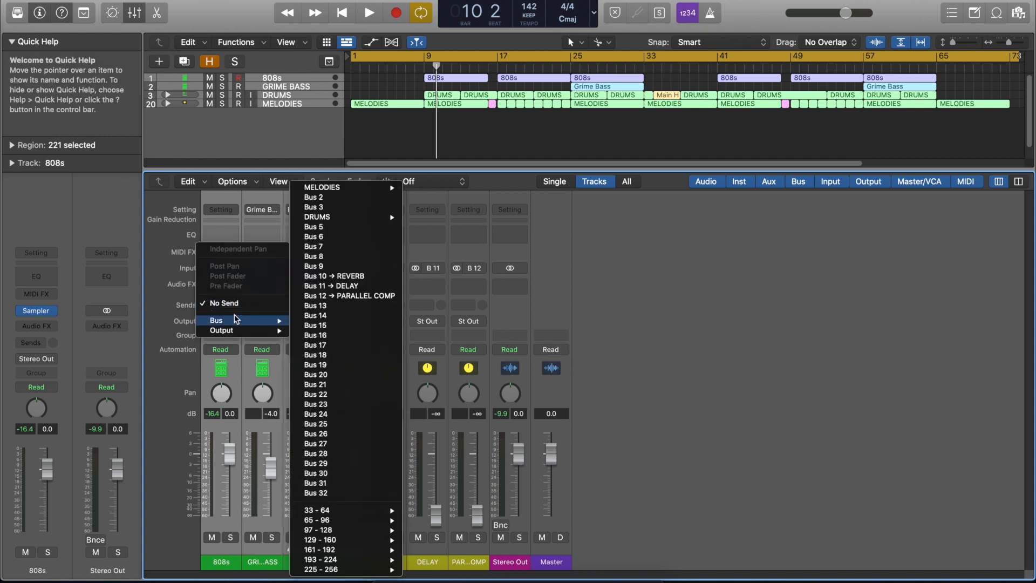
click(326, 276)
click(218, 308)
click(335, 286)
click(219, 309)
click(331, 297)
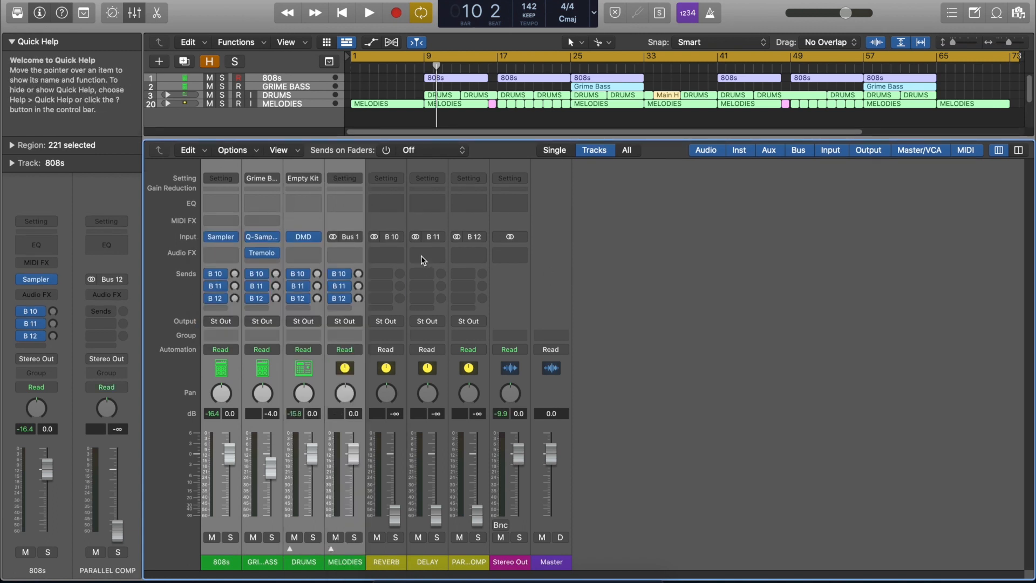
Insert the Space Designer reverb on the REVERB strip and raise its Wet level.
click(399, 257)
mouse_move(411, 356)
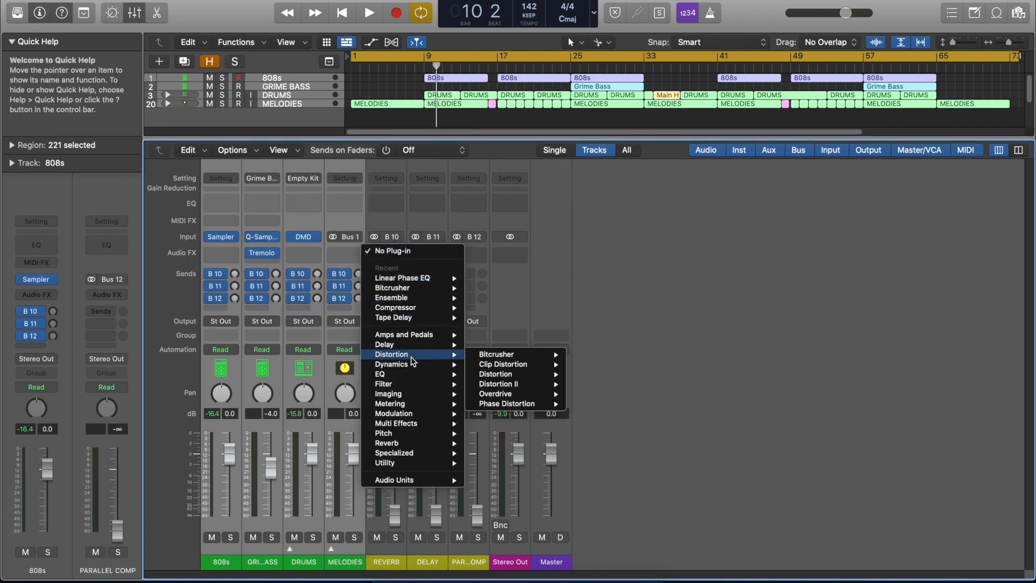
mouse_move(426, 443)
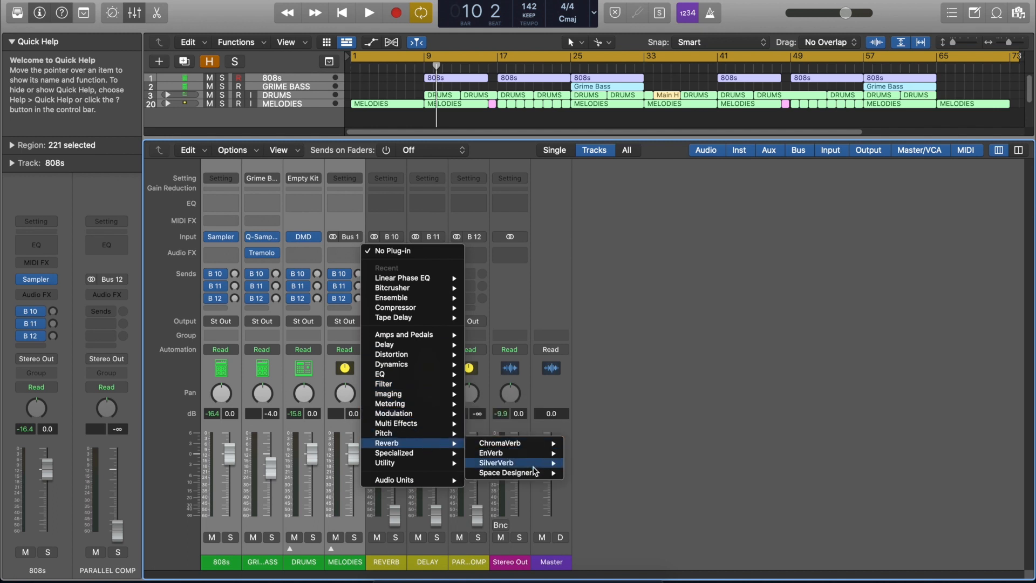
mouse_move(534, 473)
click(582, 473)
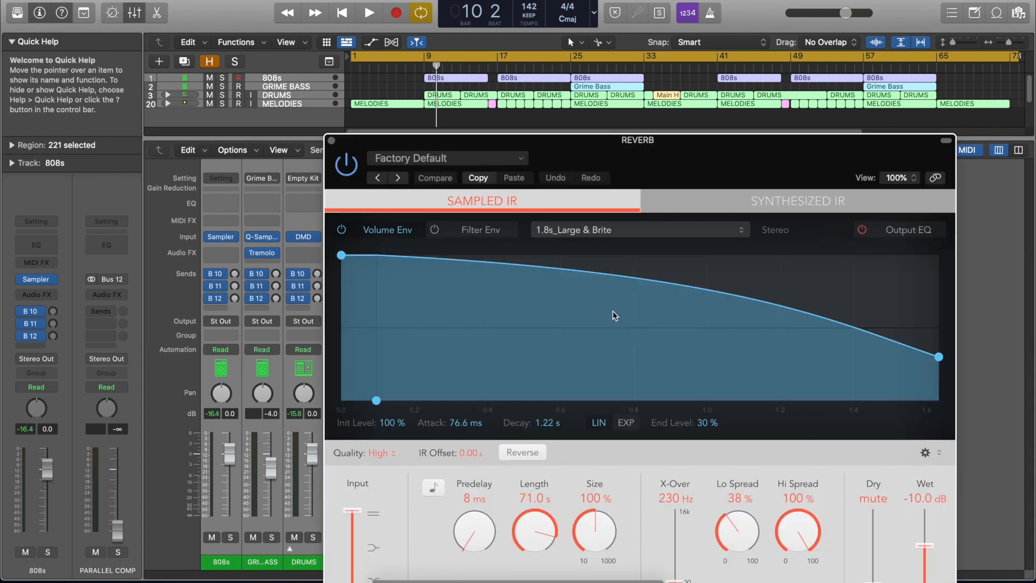
drag(351, 146, 251, 47)
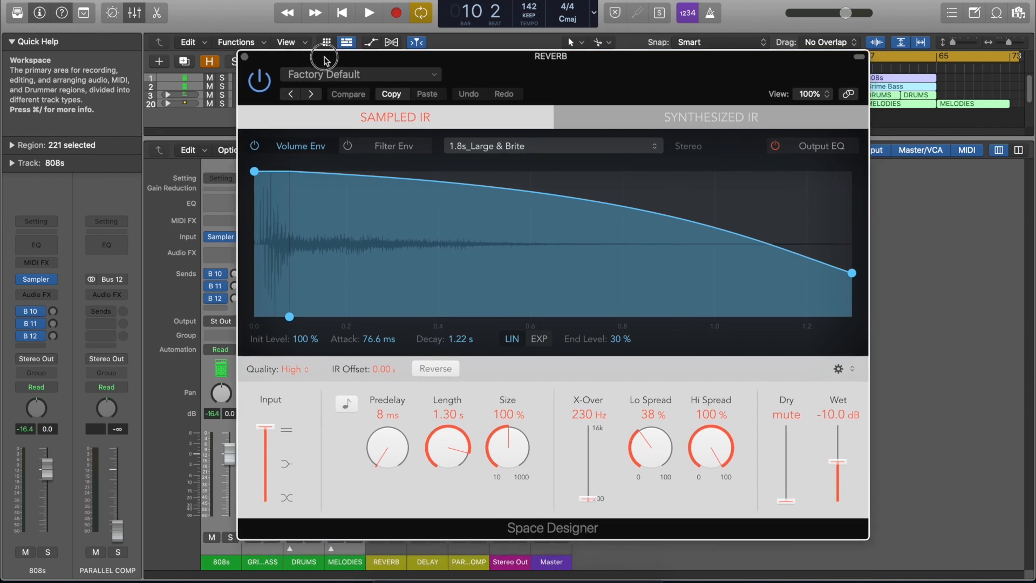
drag(825, 448, 824, 412)
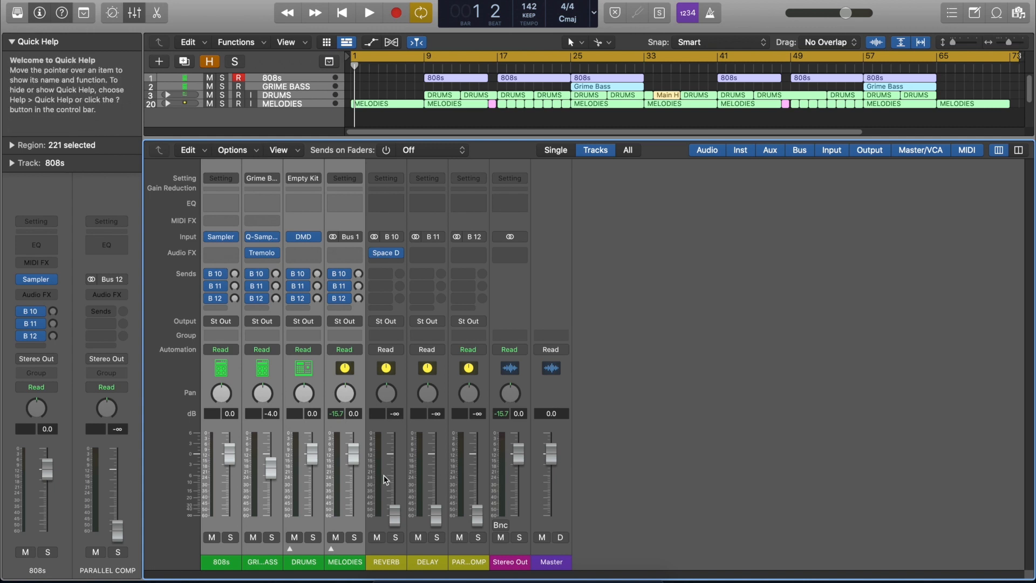
Set the volume faders of the REVERB, DELAY and PARALLEL COMP strips to 0.0 dB.
alt+click(396, 463)
alt+click(436, 463)
alt+click(477, 463)
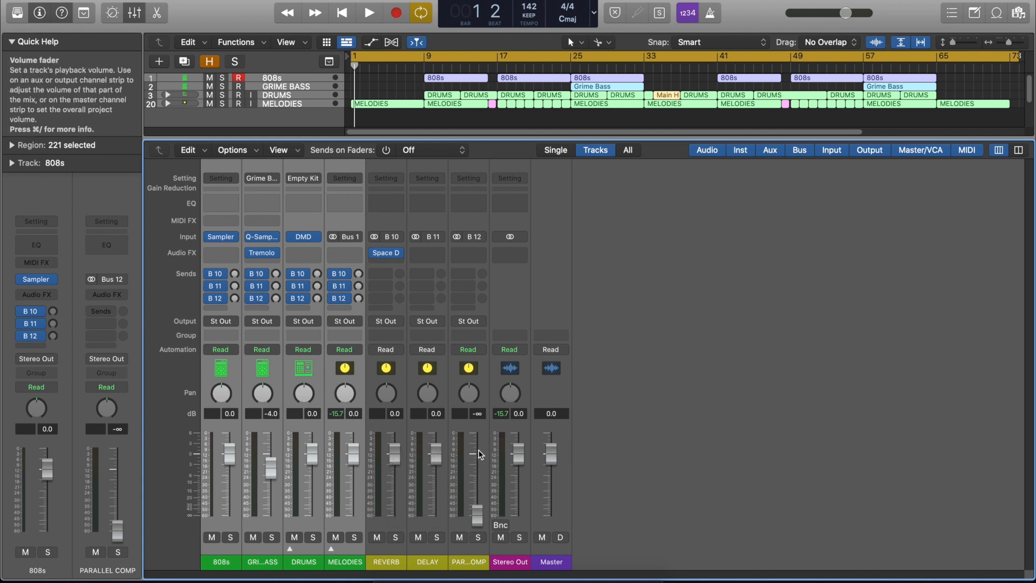
Play the project with the Bus 10 sends raised to hear the reverb, and turn those sends back down.
key(space)
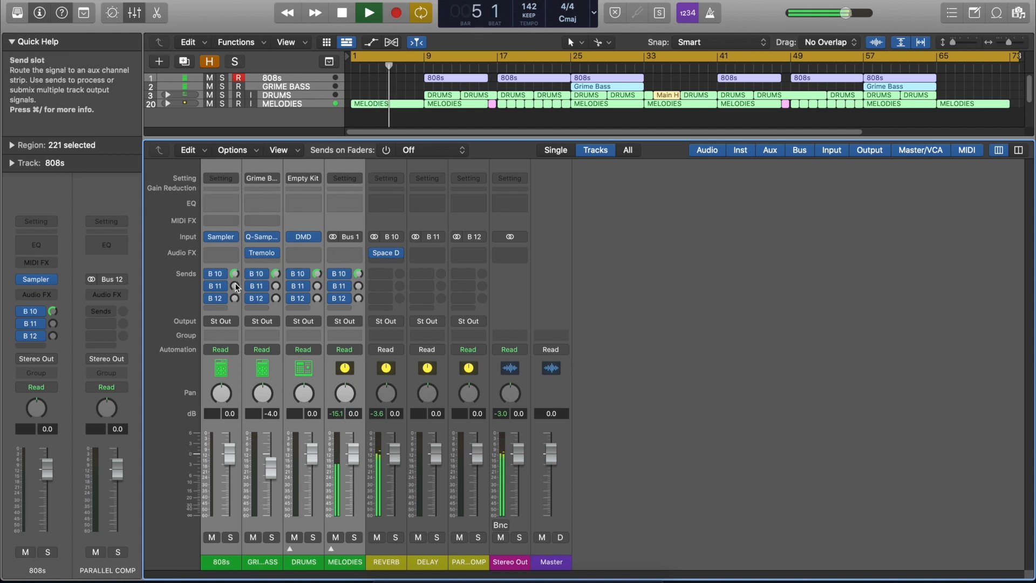
drag(235, 280, 248, 328)
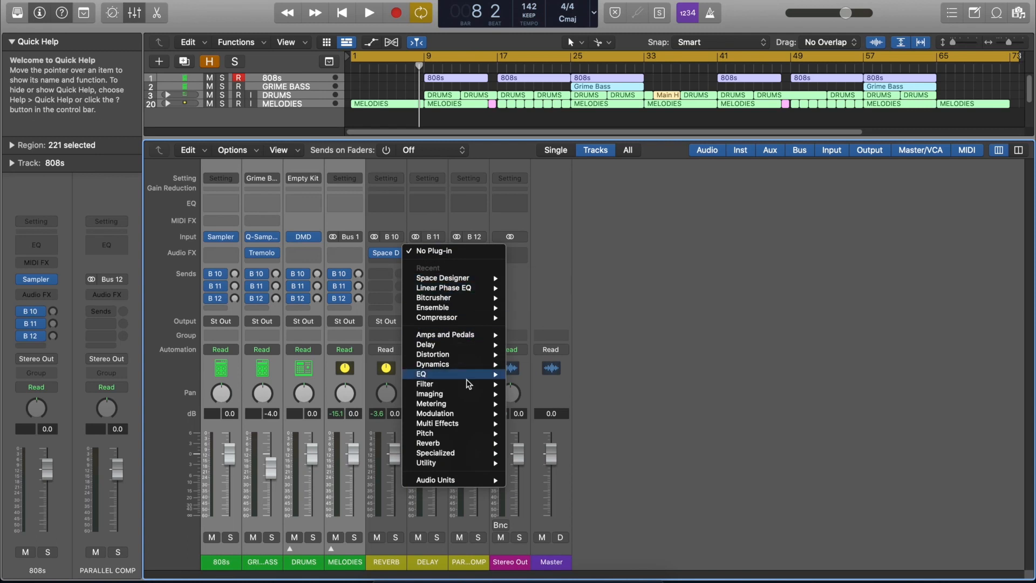
Insert the Stereo Delay plug-in on the DELAY strip.
mouse_move(464, 345)
mouse_move(572, 364)
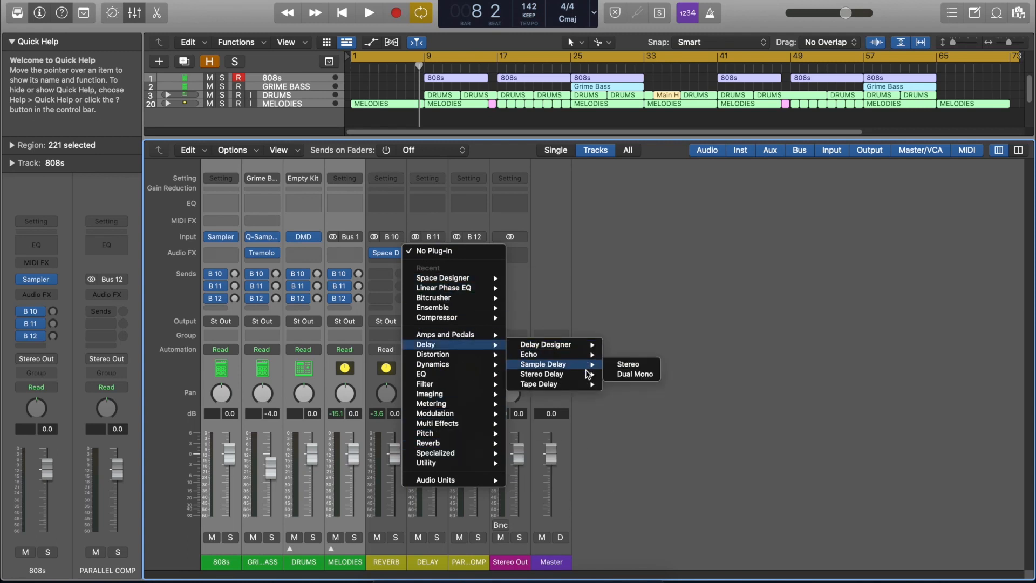
click(626, 365)
Audition the delay during playback by raising the Bus 11 sends on the four selected strips, and undo the send change.
key(space)
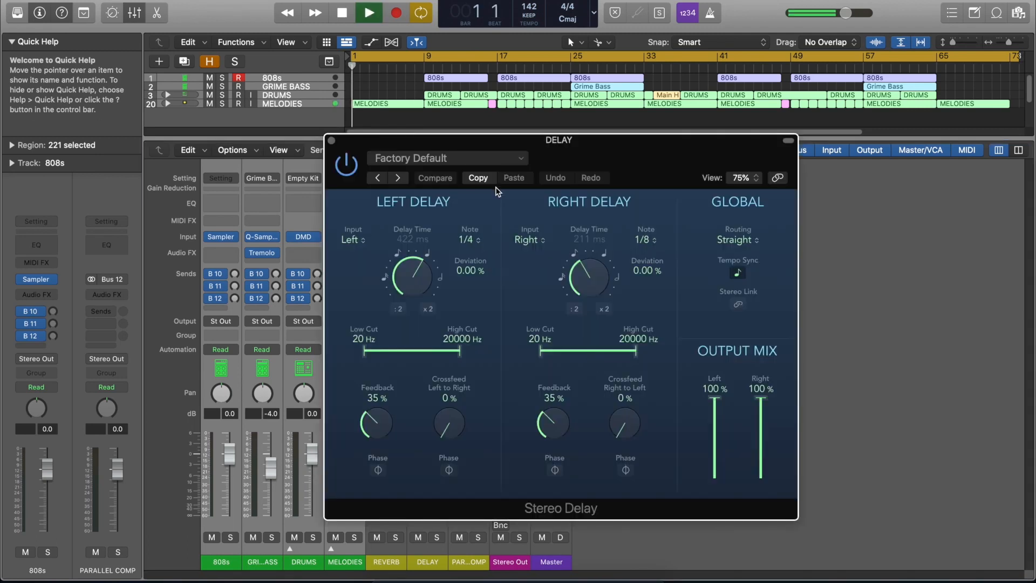
click(331, 141)
drag(235, 286, 235, 213)
key(space)
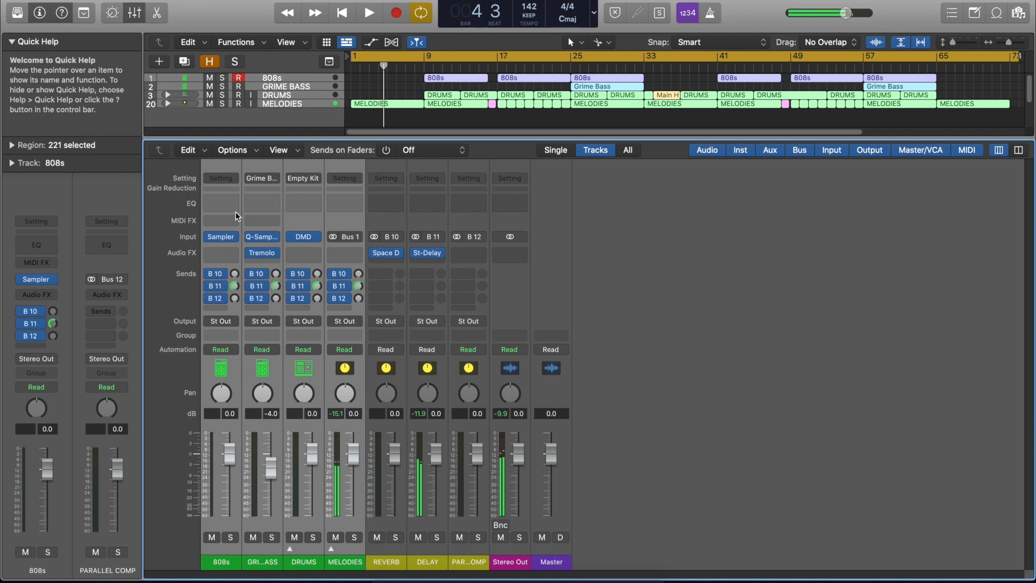
key(super+z)
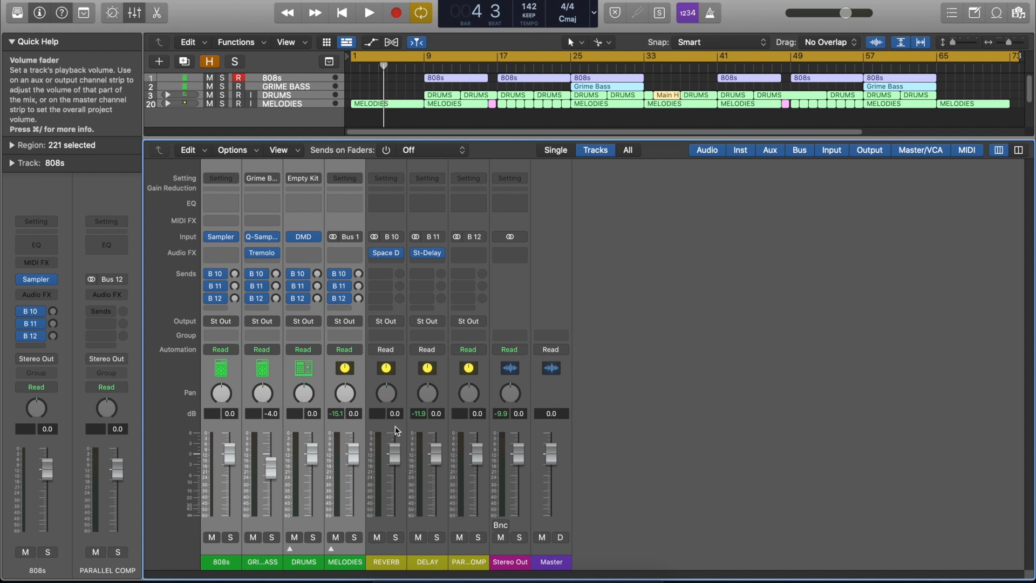
Insert a Compressor on the PARALLEL COMP strip with ratio near 10:1 and threshold near -40 dB, turning off auto release and Auto Gain.
click(473, 254)
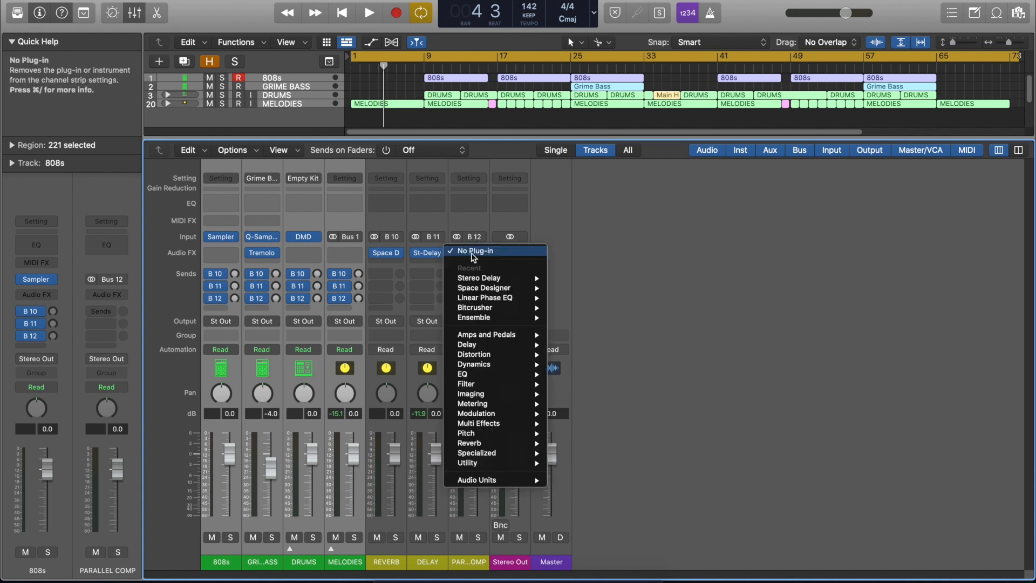
click(472, 189)
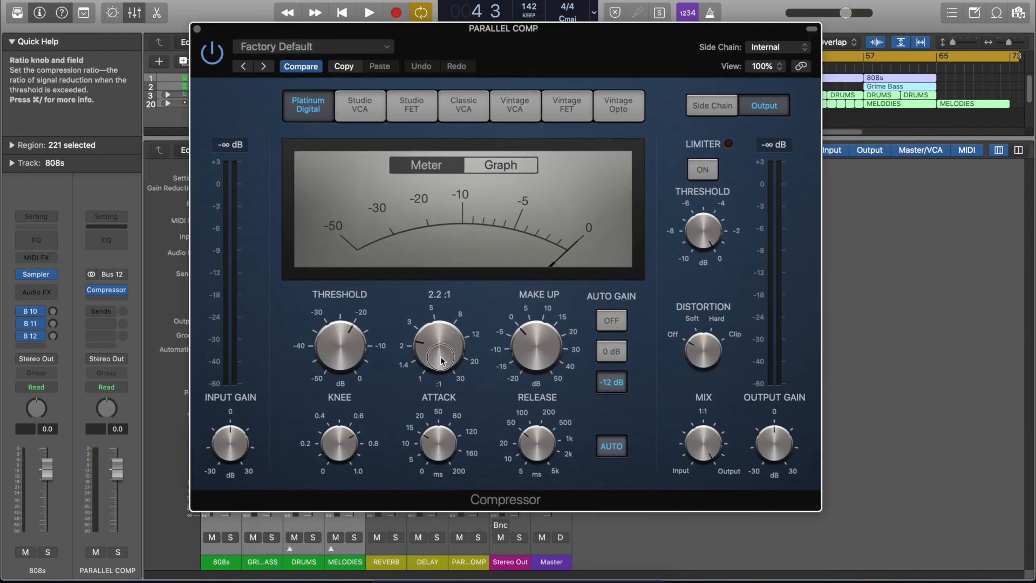
drag(441, 361, 428, 285)
drag(342, 344, 331, 392)
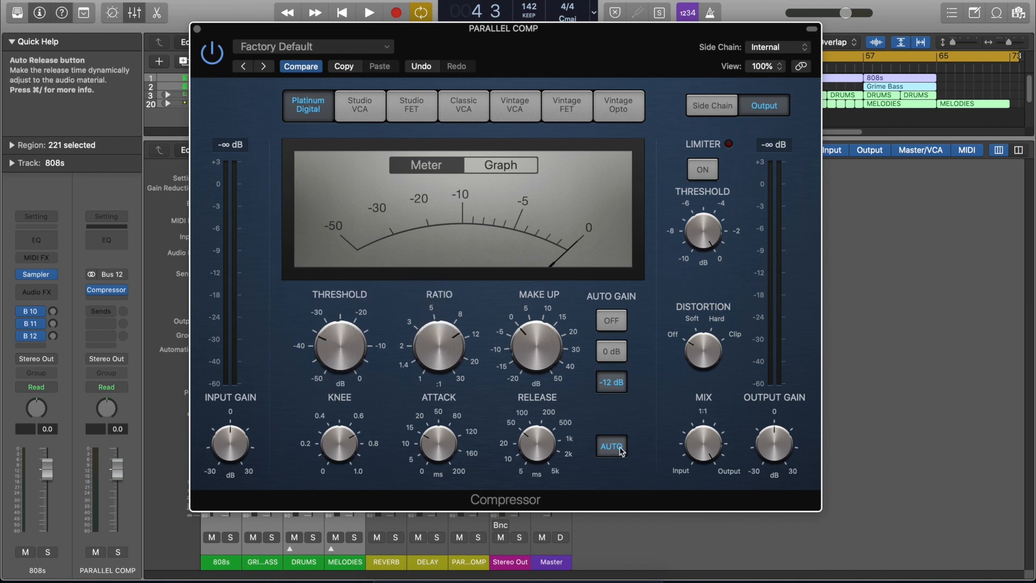
click(613, 449)
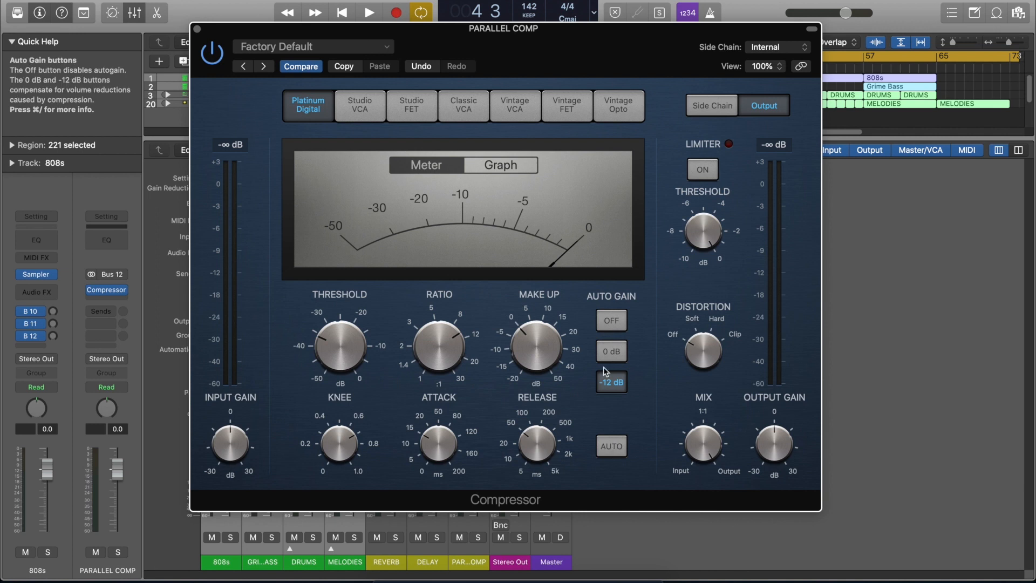
click(609, 324)
drag(543, 56, 623, 124)
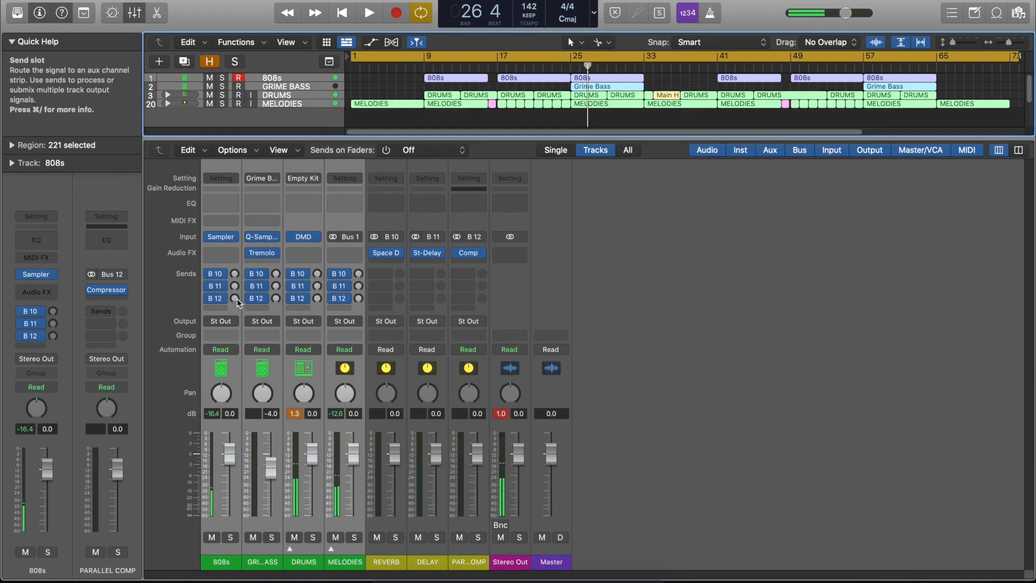
Set the Bus 12 sends on the four selected strips to unity, start playback, and set the PARALLEL COMP compressor threshold near -40 dB.
alt+click(235, 298)
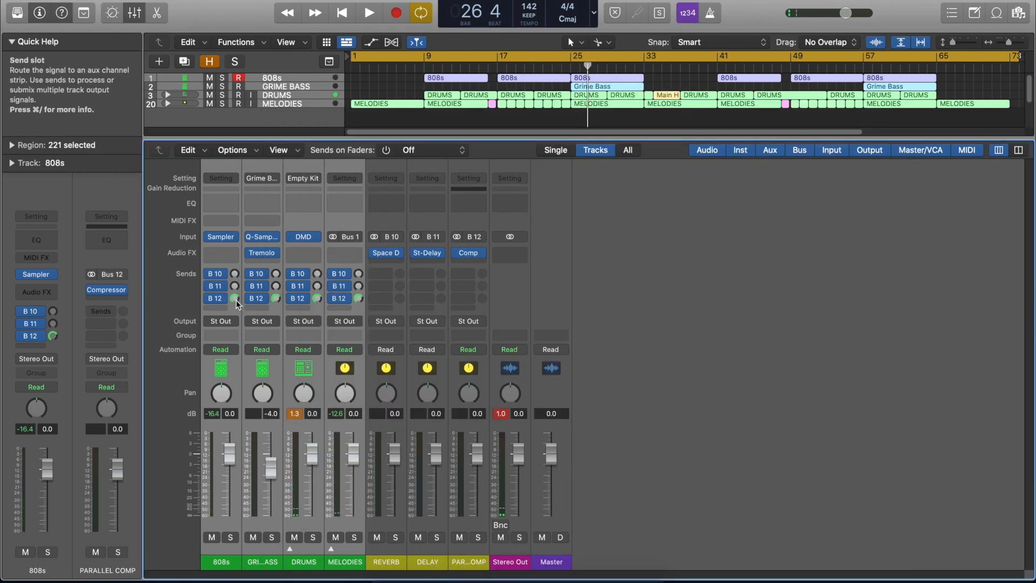
key(space)
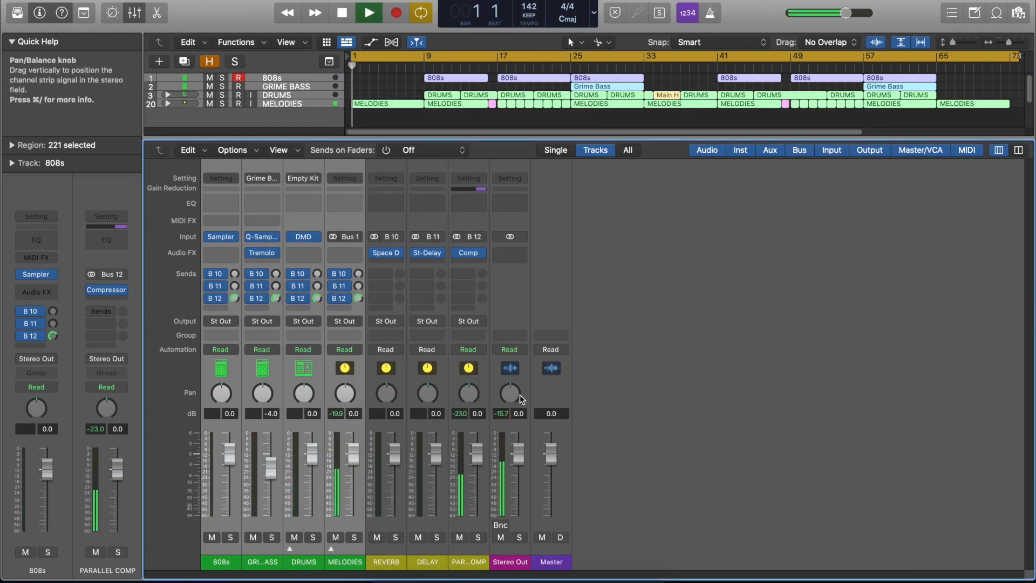
click(471, 551)
click(468, 253)
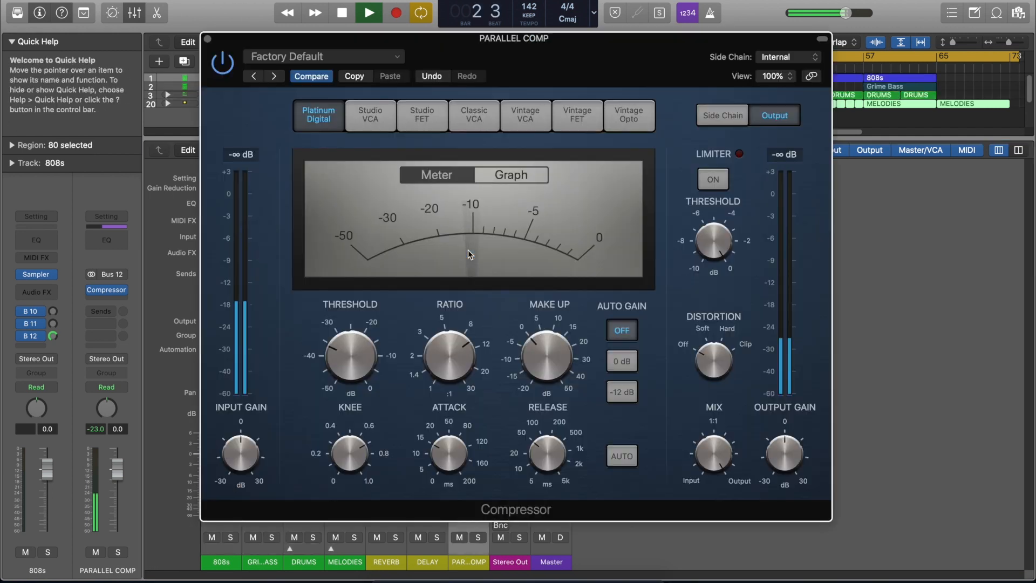
drag(341, 359, 344, 371)
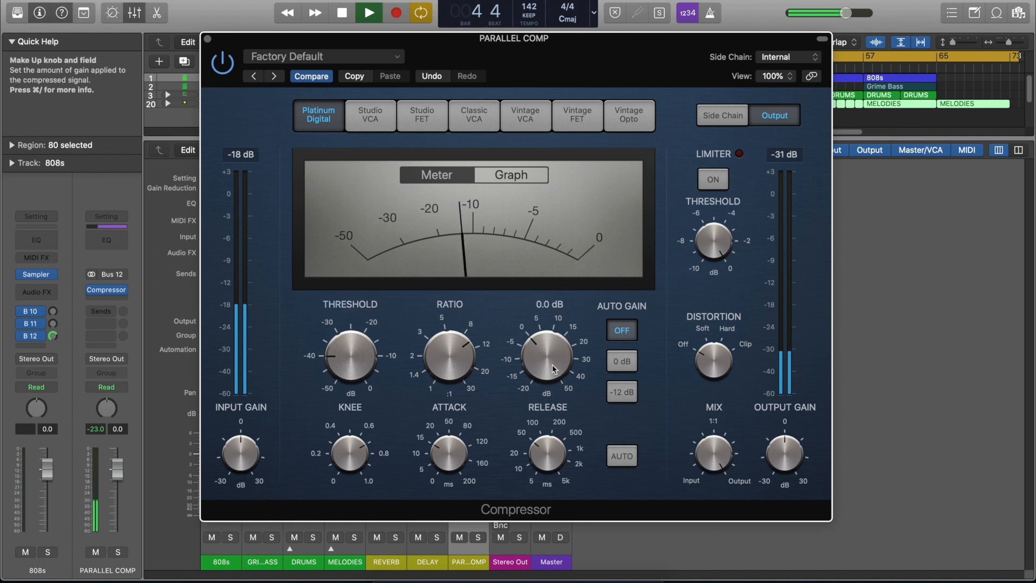
drag(567, 58, 557, 33)
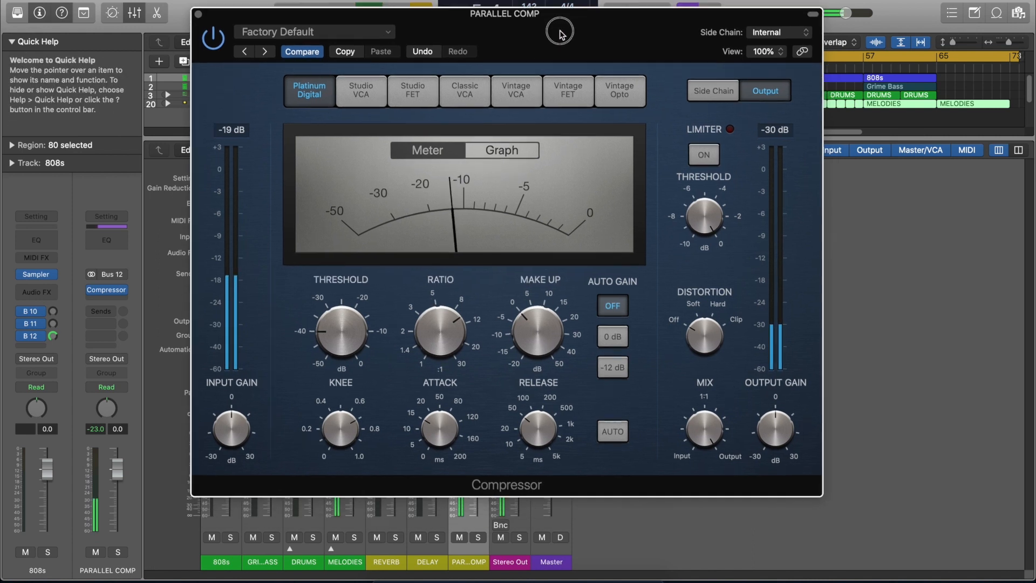
Solo PARALLEL COMP and adjust its Compressor: make-up gain above 10 dB, release and attack near 10 ms, threshold -44.5 dB.
click(478, 538)
drag(531, 341, 535, 323)
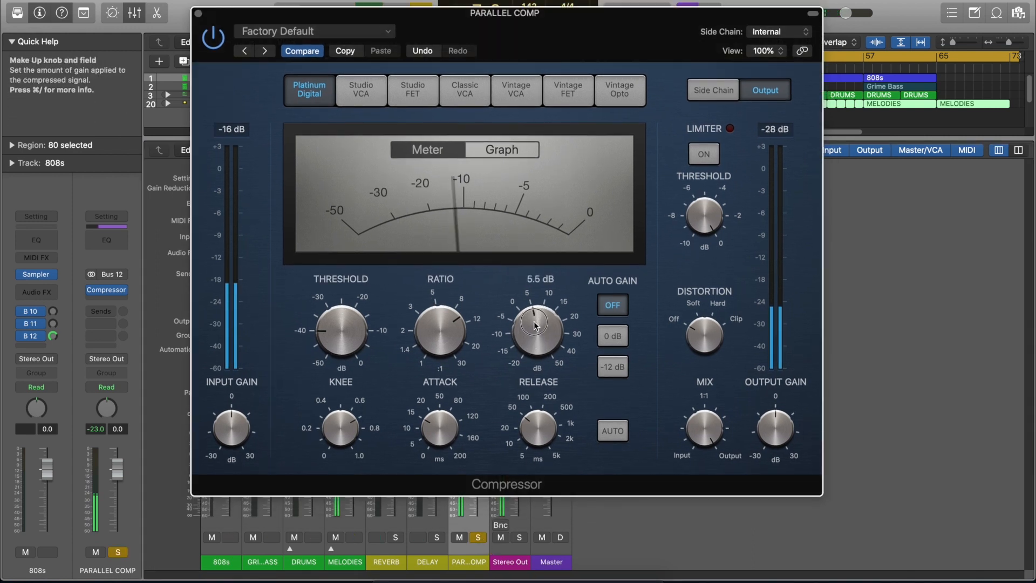
click(213, 38)
drag(544, 329, 542, 316)
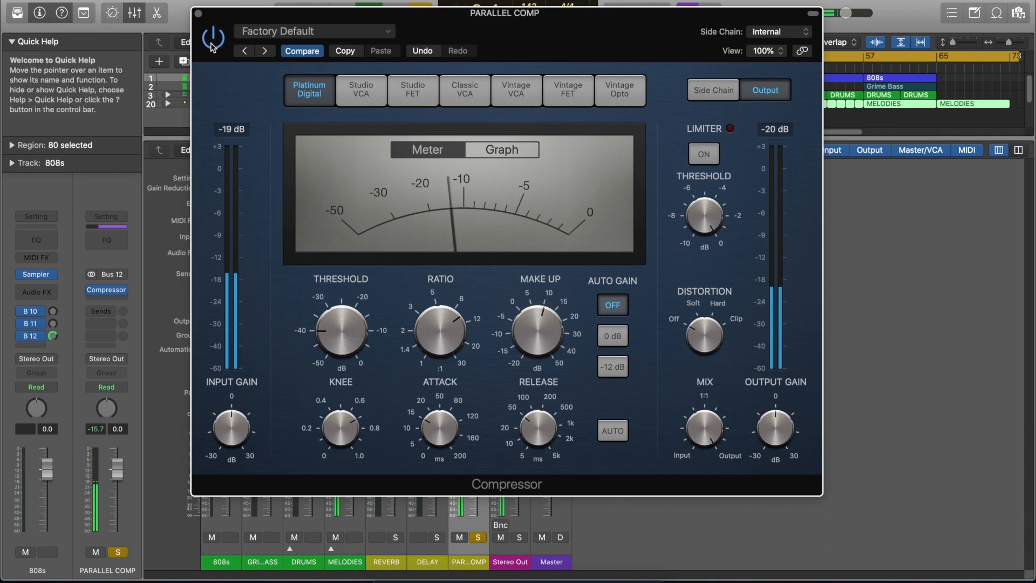
drag(546, 341, 547, 338)
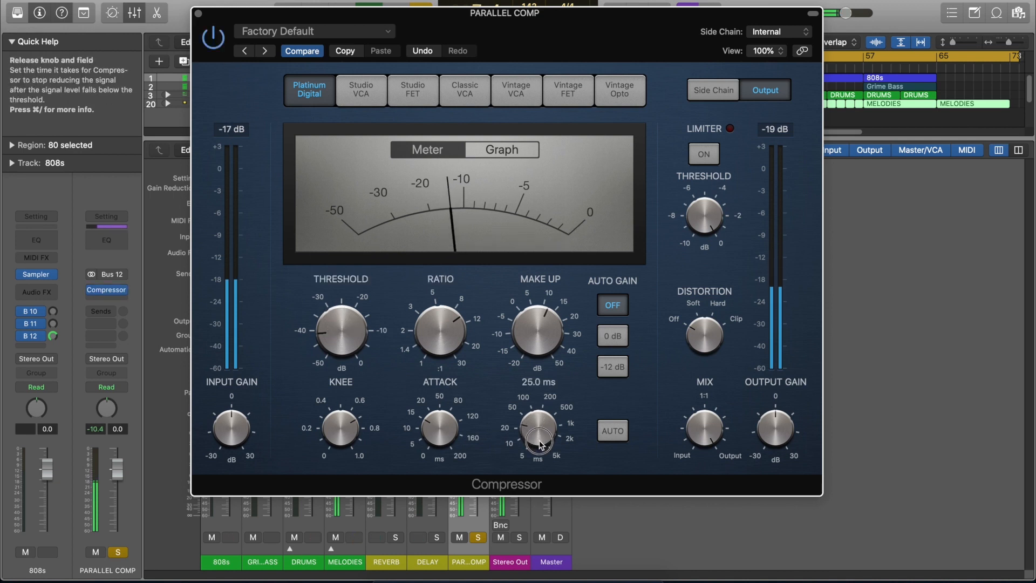
drag(537, 447, 529, 451)
drag(446, 421, 448, 415)
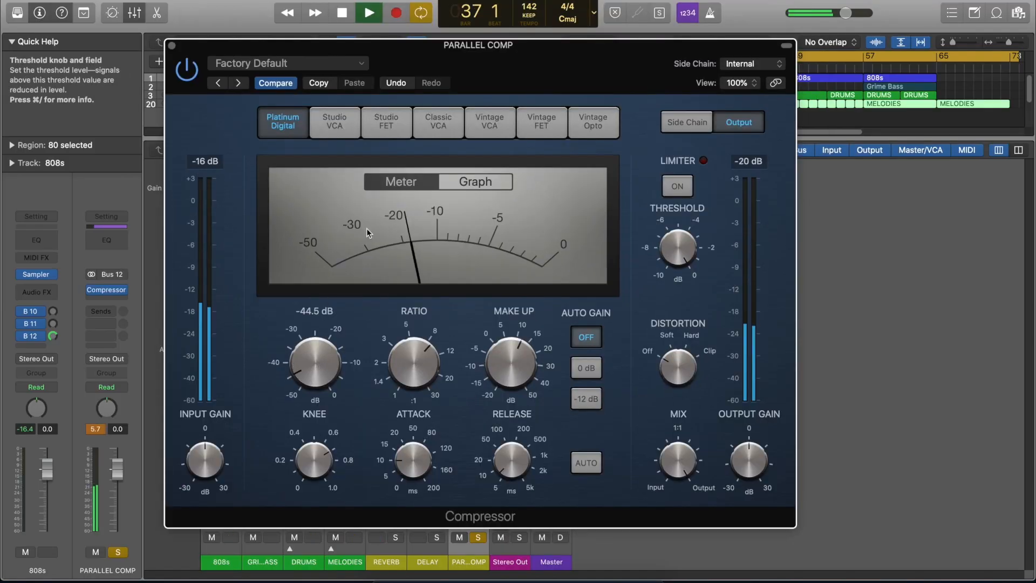
Audition the Vintage VCA and Classic VCA models, choose Studio FET for the Compressor, try its distortion control, and close the plug-in.
click(489, 121)
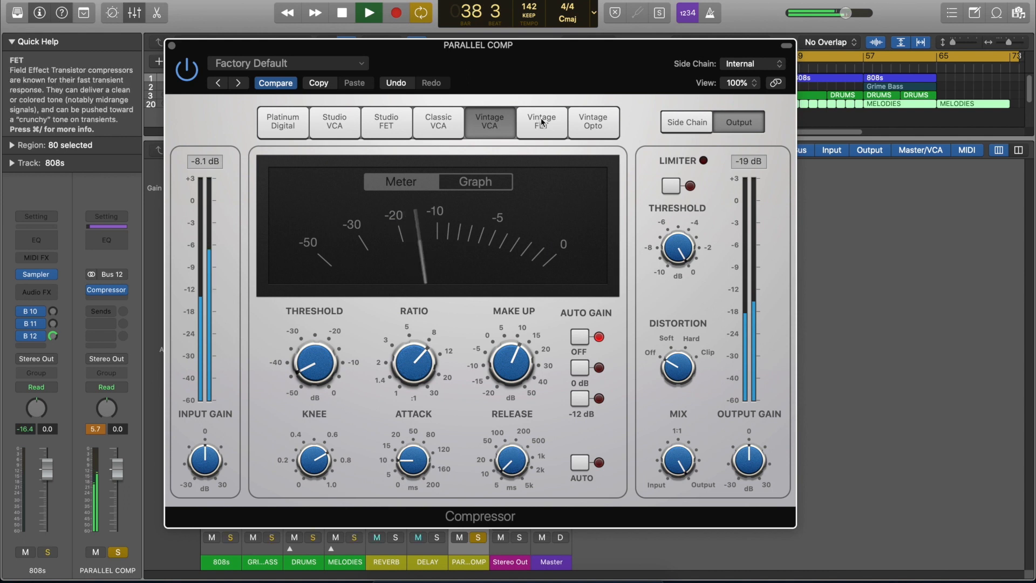
click(438, 122)
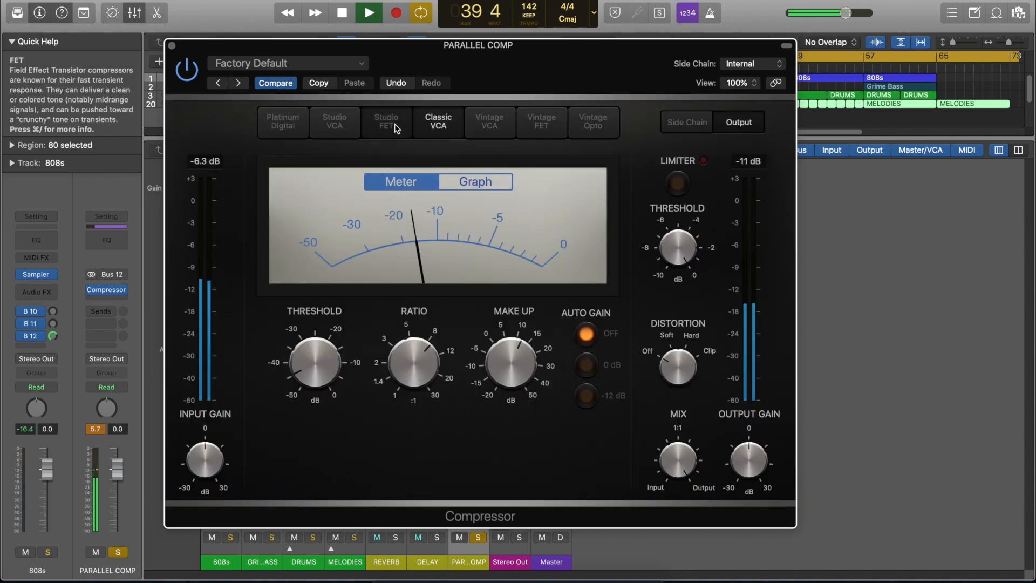
click(395, 128)
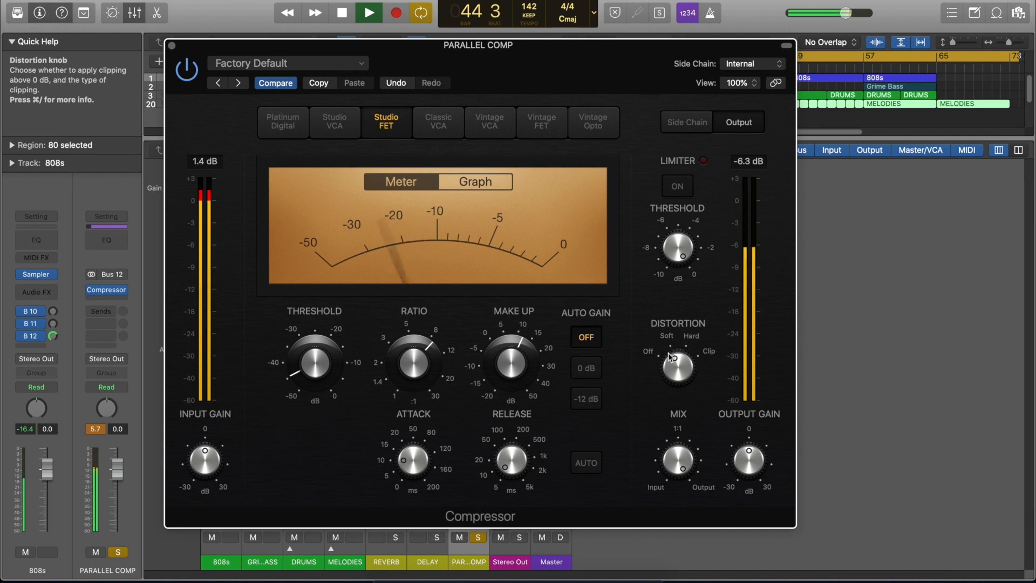
drag(668, 352, 680, 386)
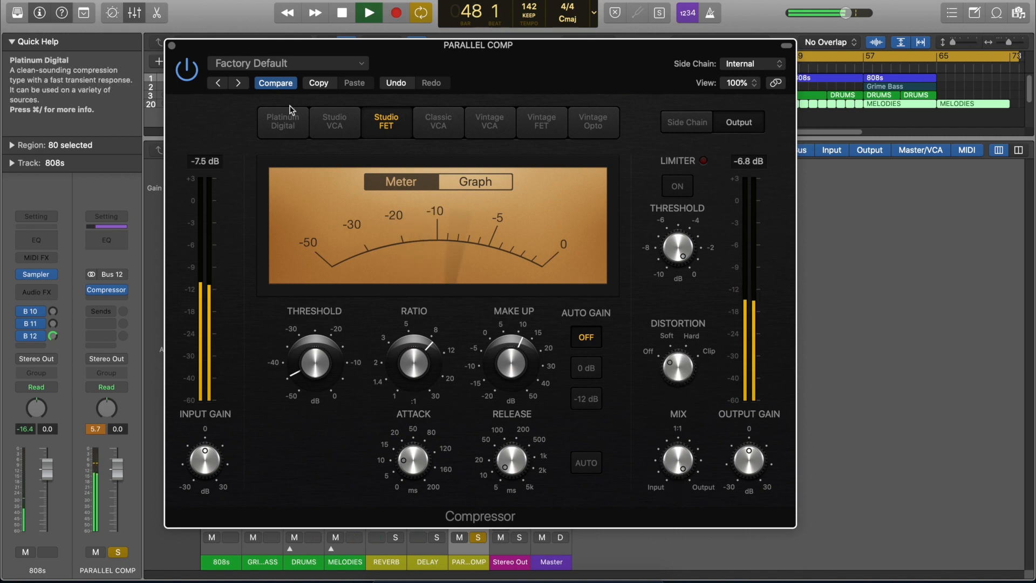
click(172, 45)
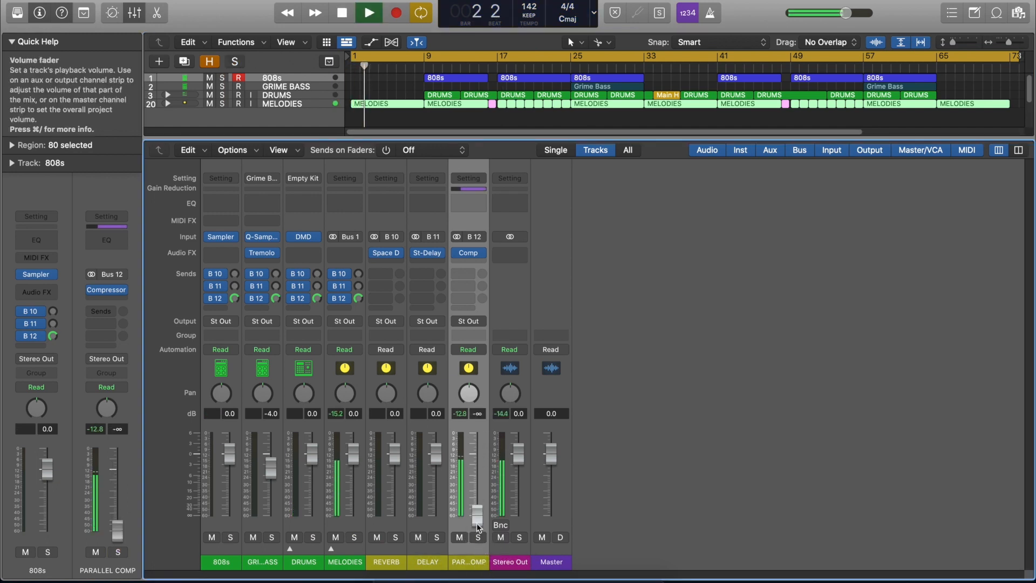
Blend in the parallel compression during playback by raising the PARALLEL COMP fader from silence.
drag(478, 519, 477, 484)
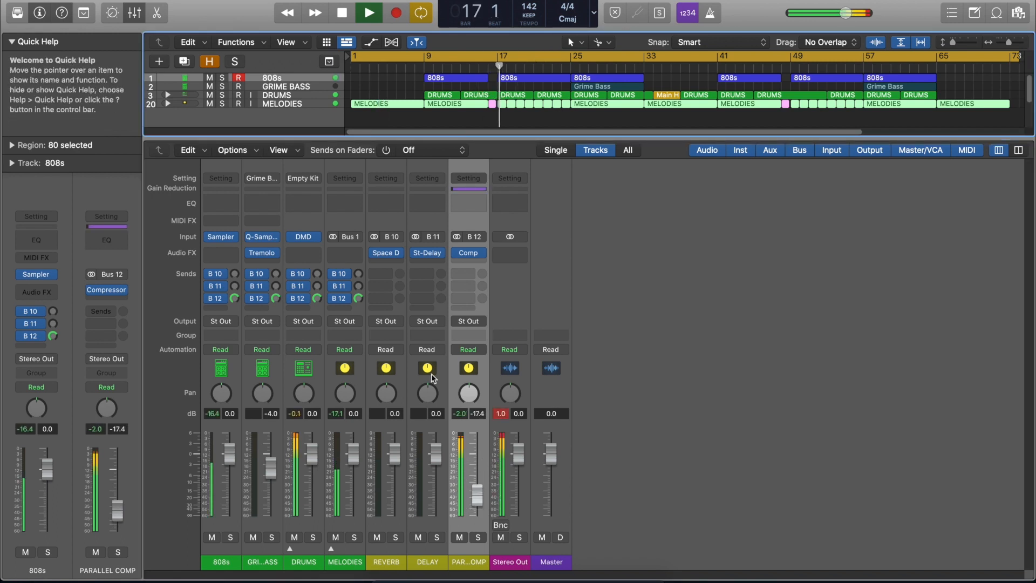
drag(477, 493, 478, 469)
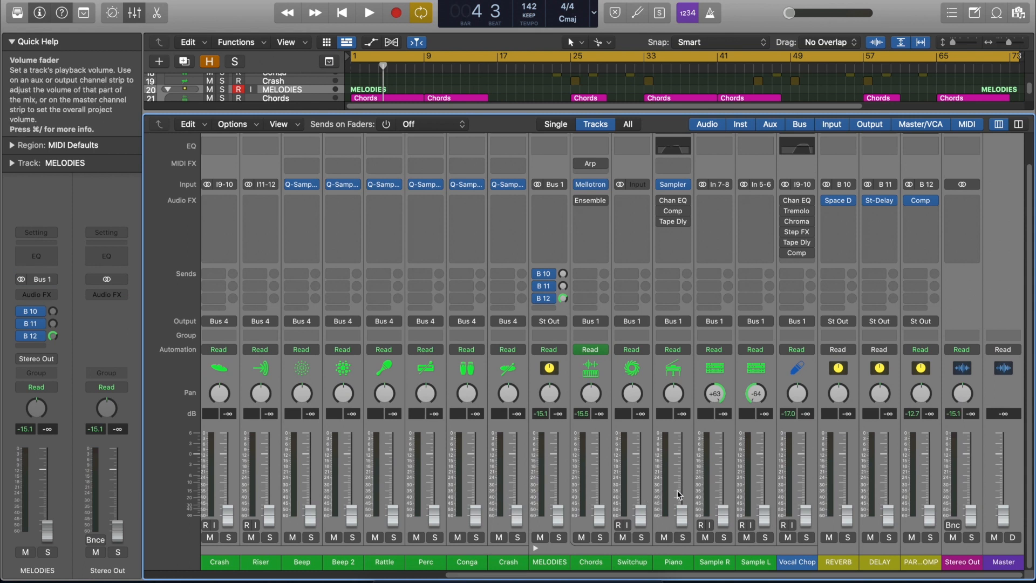
Reset the Stereo Out, Master and MELODIES faders to 0.0 dB.
click(980, 554)
drag(978, 551, 1003, 551)
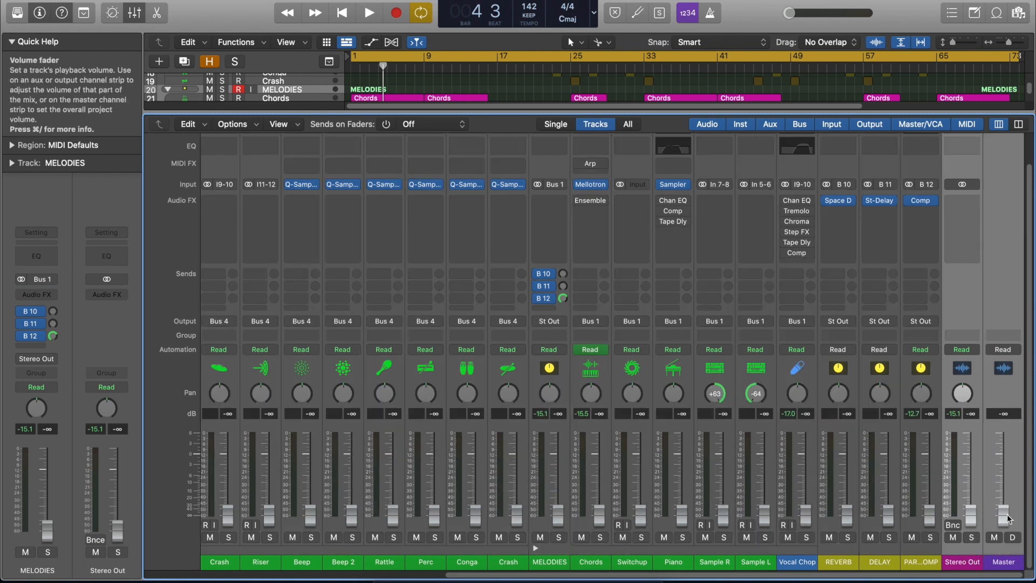
alt+click(973, 466)
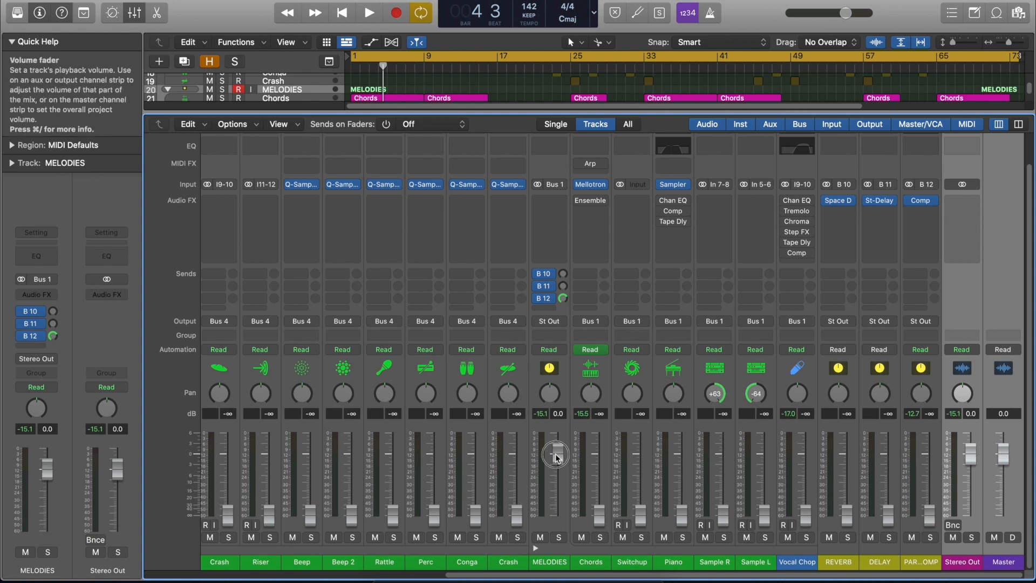
alt+click(558, 459)
scroll(555, 456, left, 10)
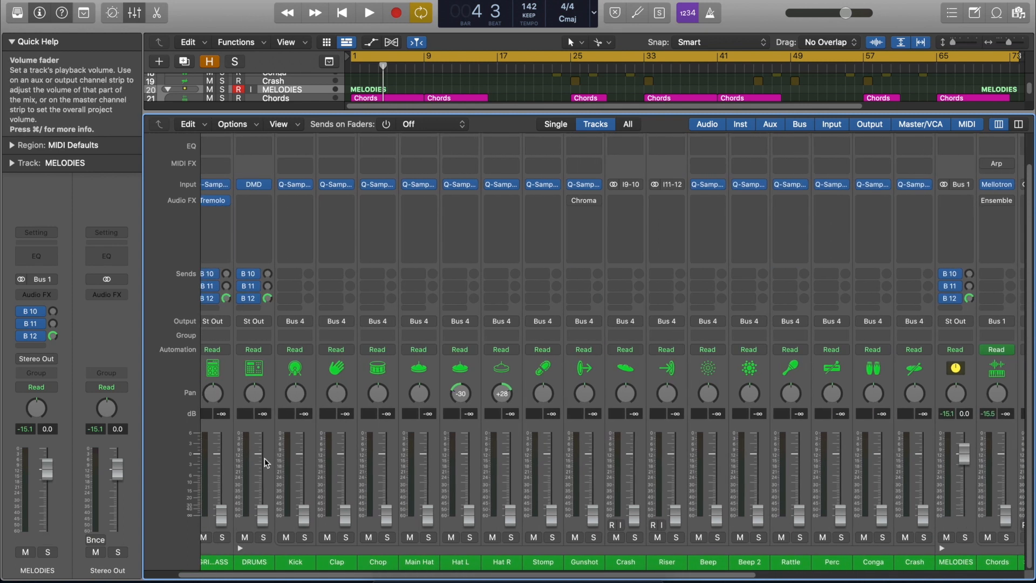
scroll(972, 227, right, 10)
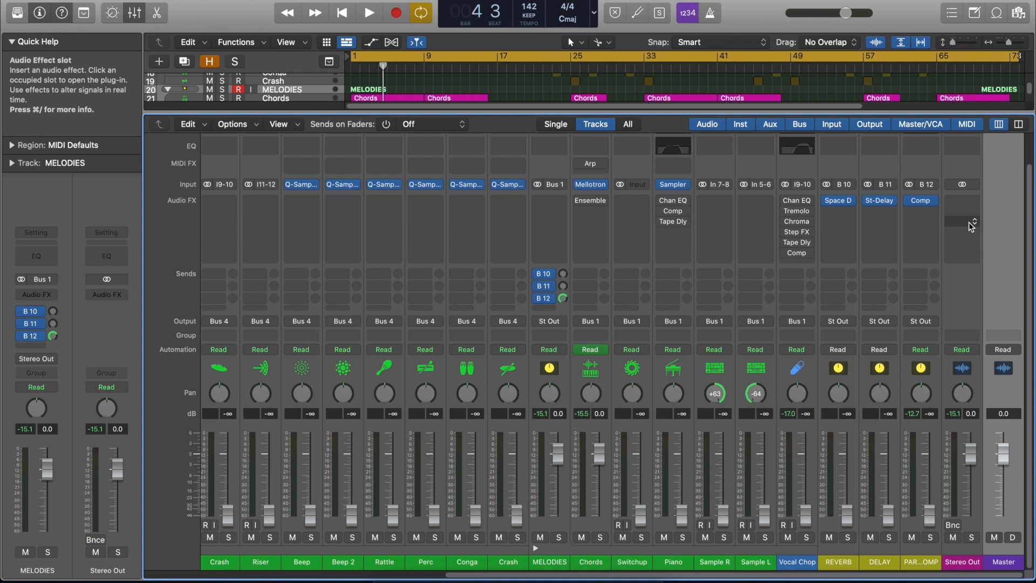
Insert a Gain plug-in on the Stereo Out strip, toggle its Mono option, and close the plug-in.
click(970, 222)
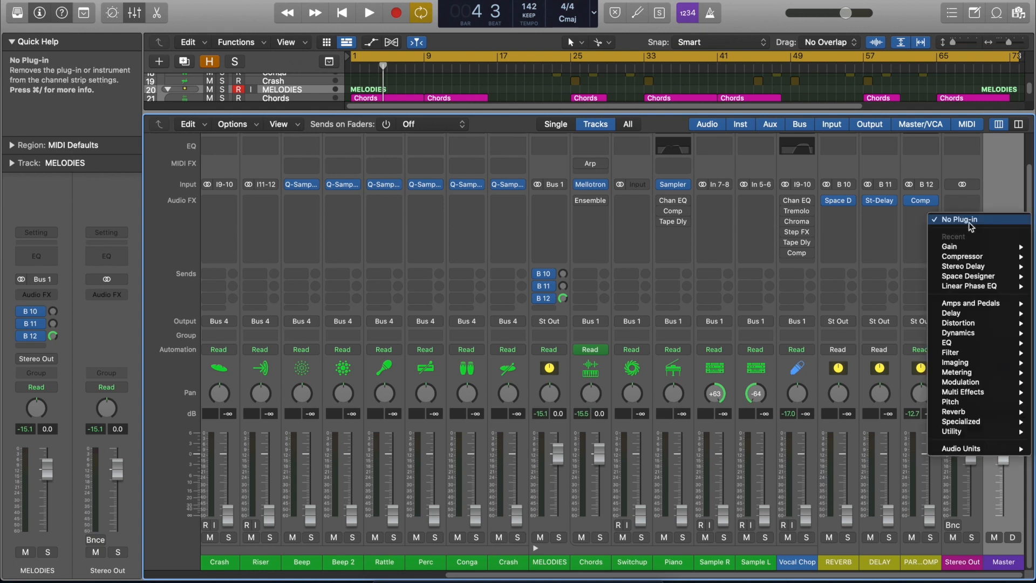
click(885, 441)
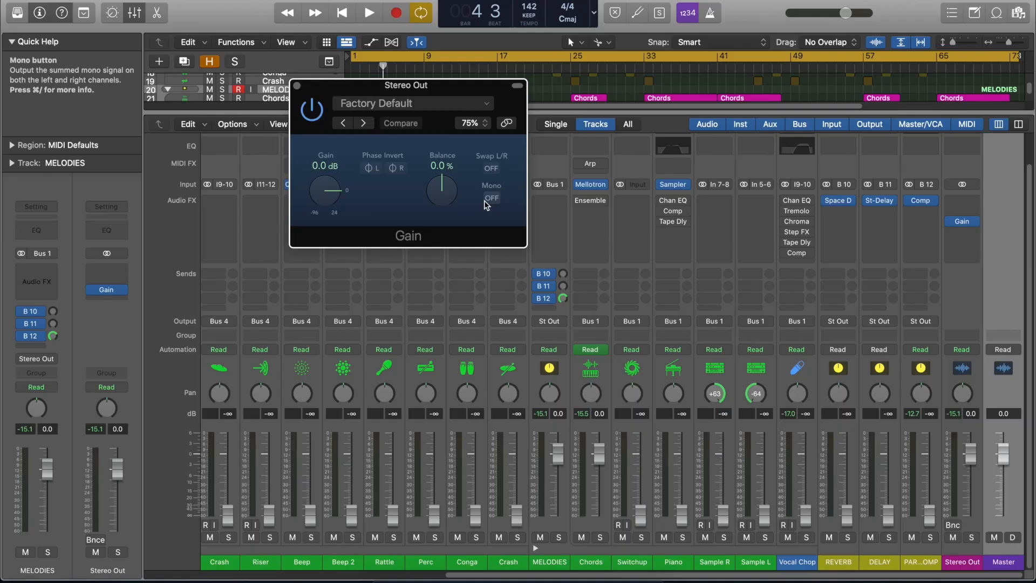
click(489, 199)
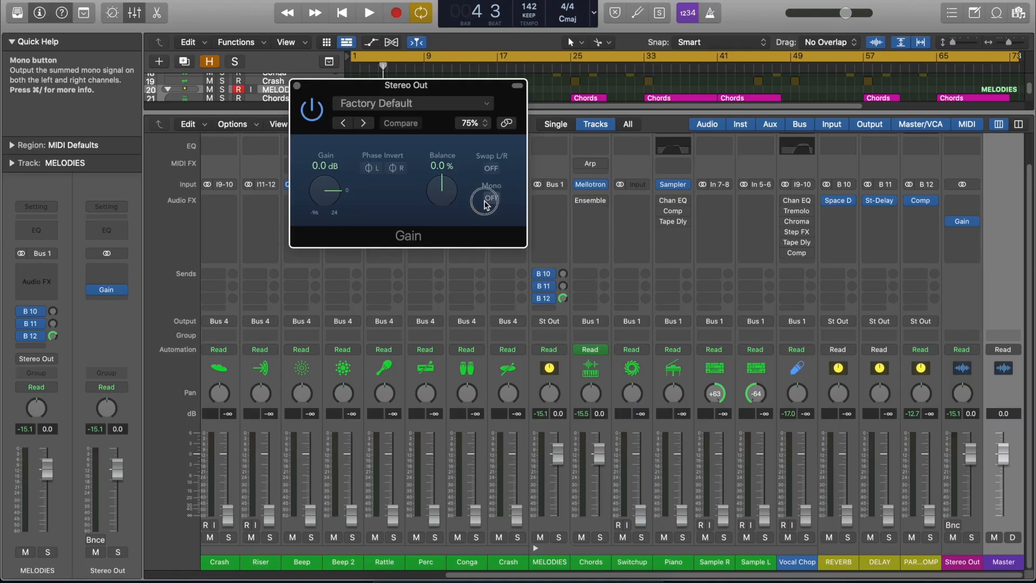
click(296, 86)
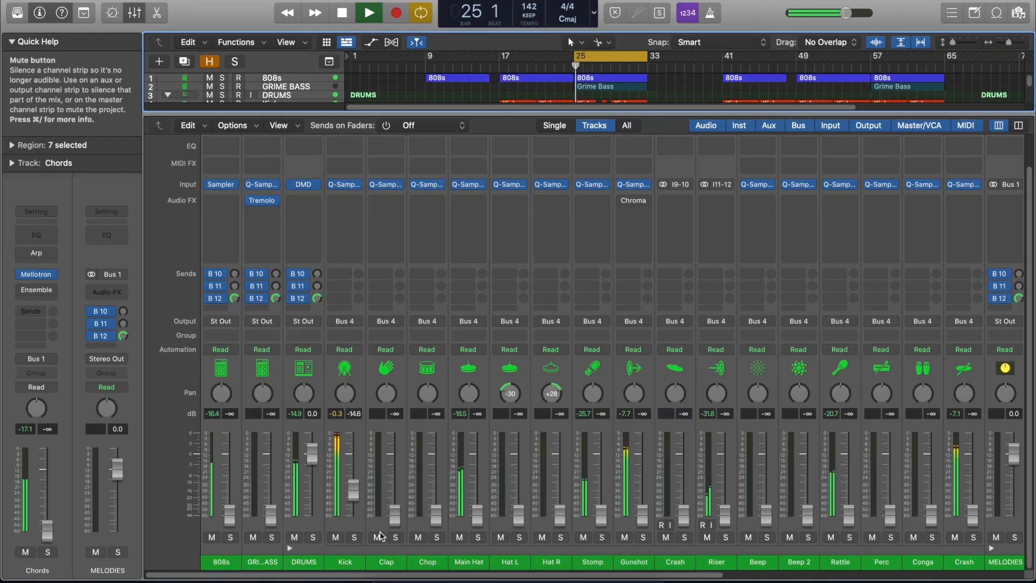
Raise the Kick fader to about -7.0 dB during looped playback and open the Kick's Quick Sampler.
drag(353, 490, 353, 463)
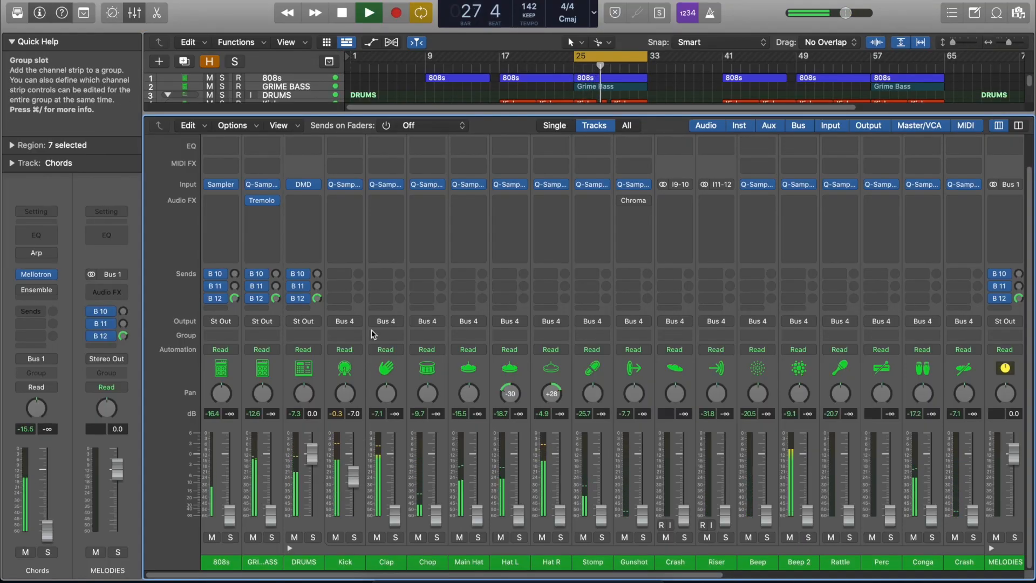
key(space)
key(space)
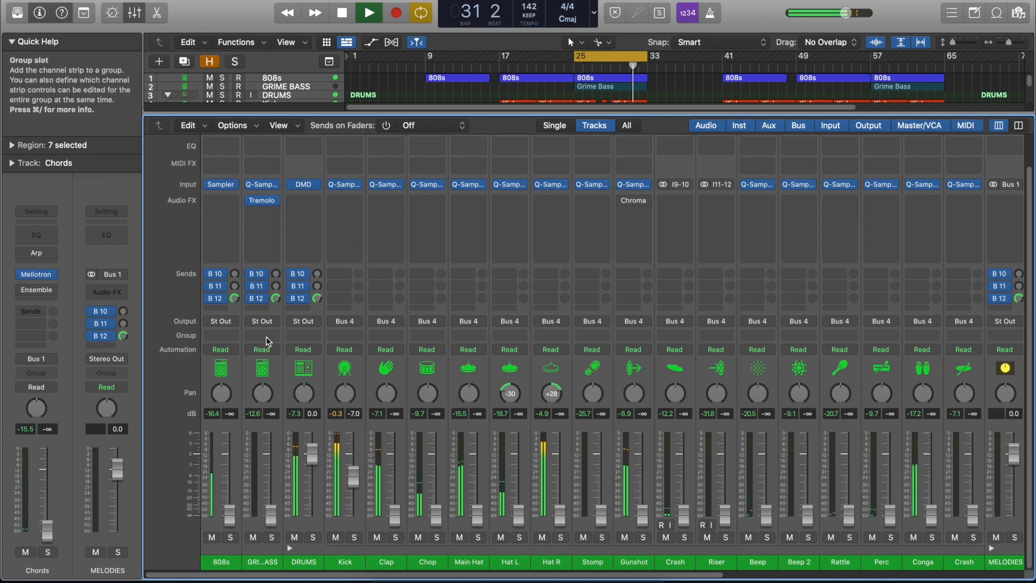
click(345, 184)
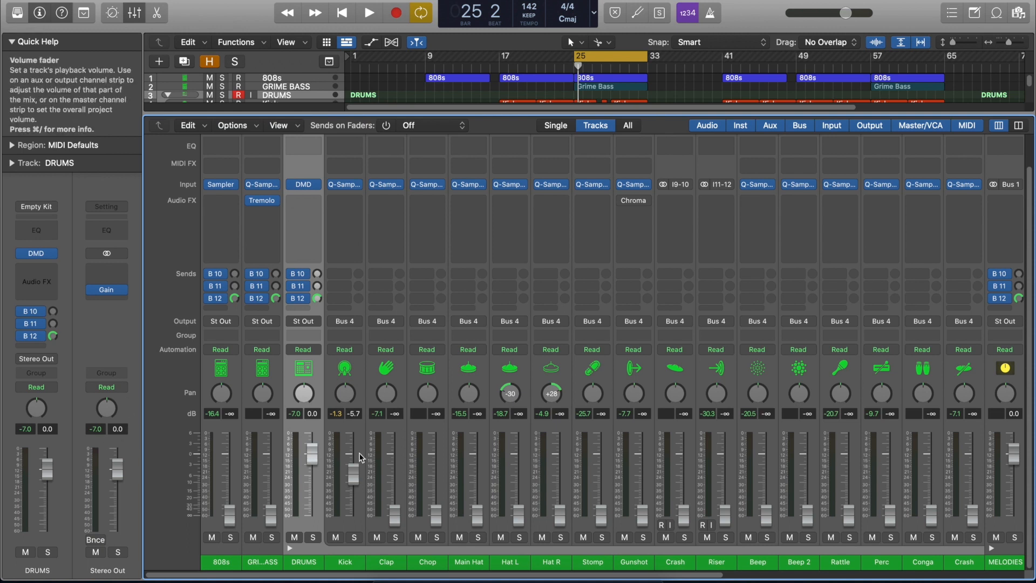
Set the Kick fader to -6.0 dB and replay the looped section to check the level.
drag(354, 469, 353, 475)
key(space)
key(space)
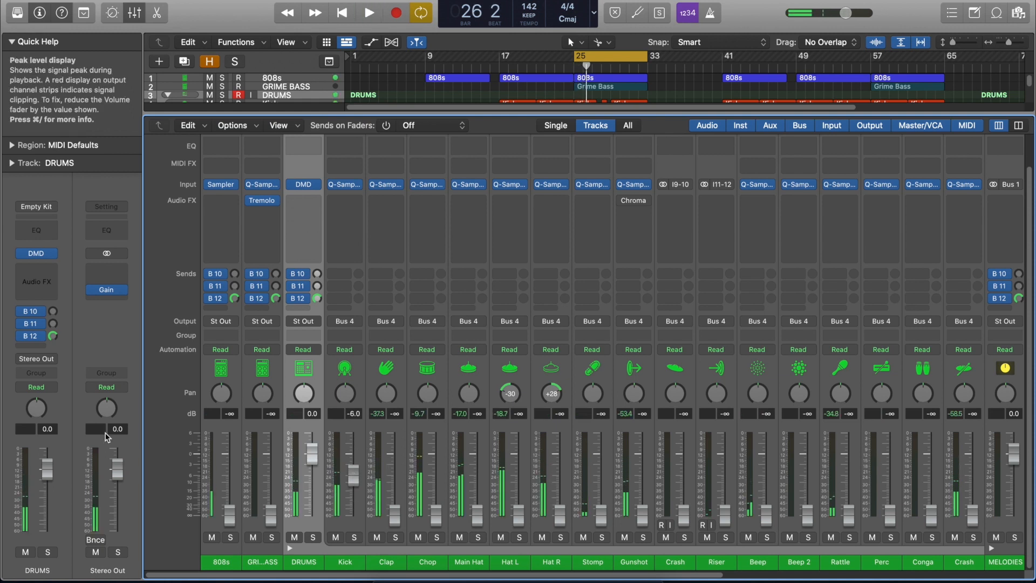
key(space)
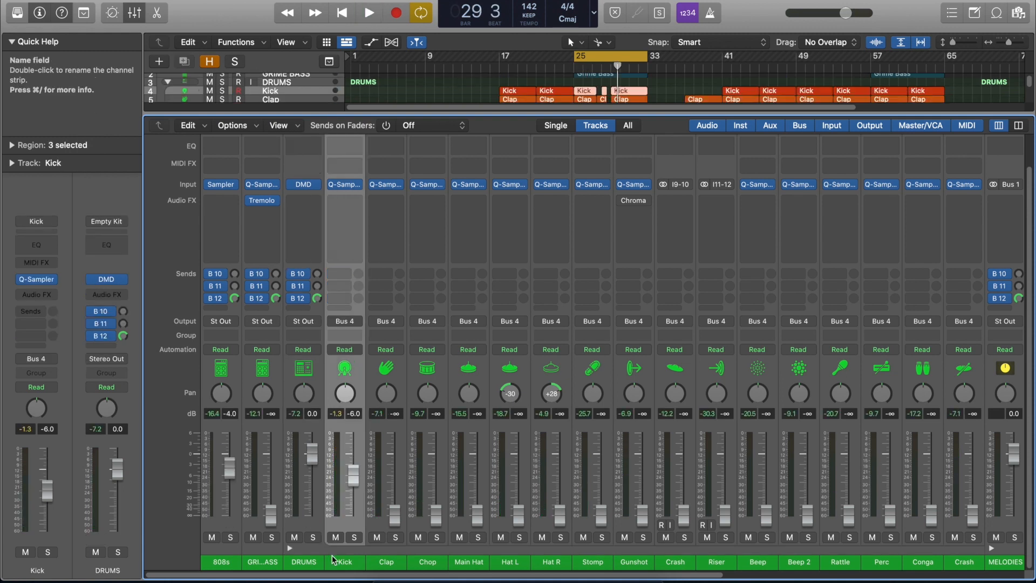
Select the 808s strip and open its Sampler instrument.
click(223, 312)
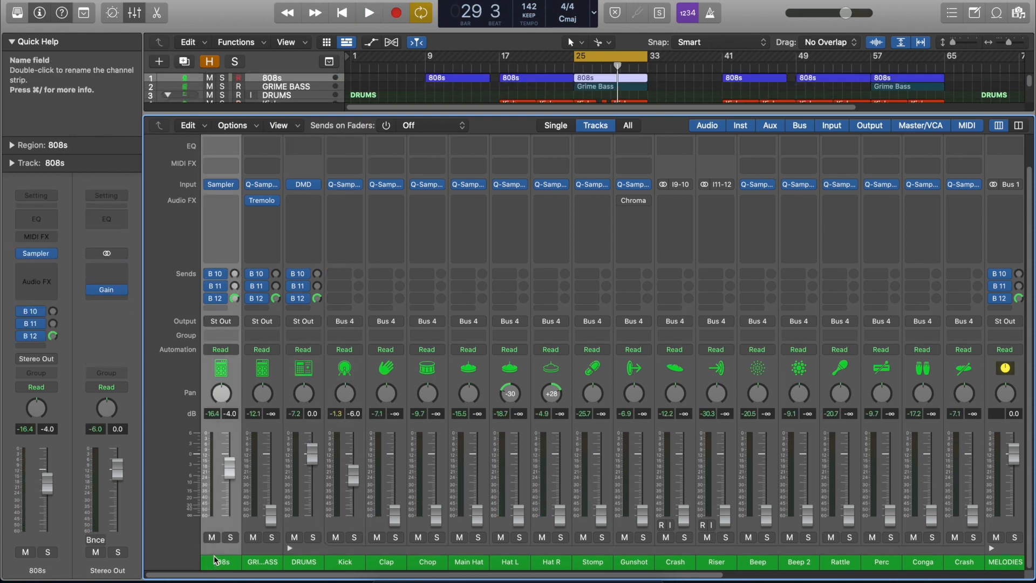
click(222, 185)
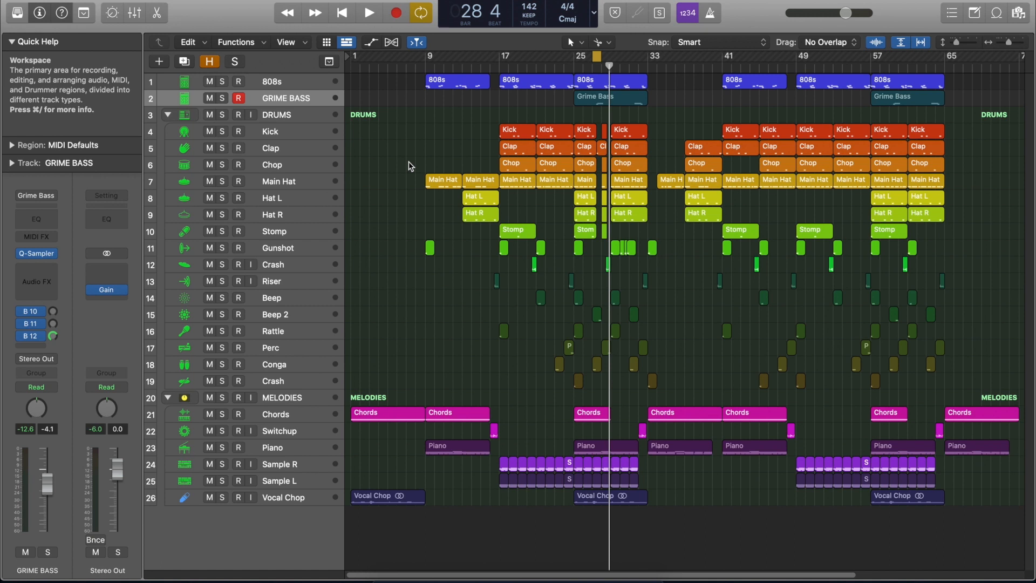
Extend the cycle range to start near bar 26 and lower the GRIME BASS fader to -17.0 dB during playback.
key(space)
mouse_move(47, 483)
mouse_down()
mouse_move(47, 501)
mouse_move(52, 477)
mouse_up()
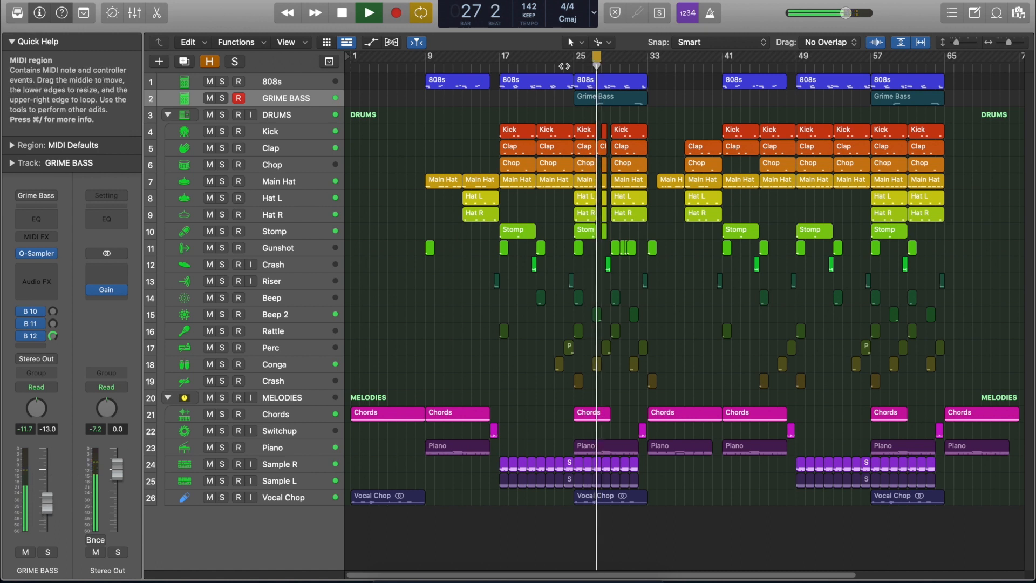
drag(593, 56, 585, 56)
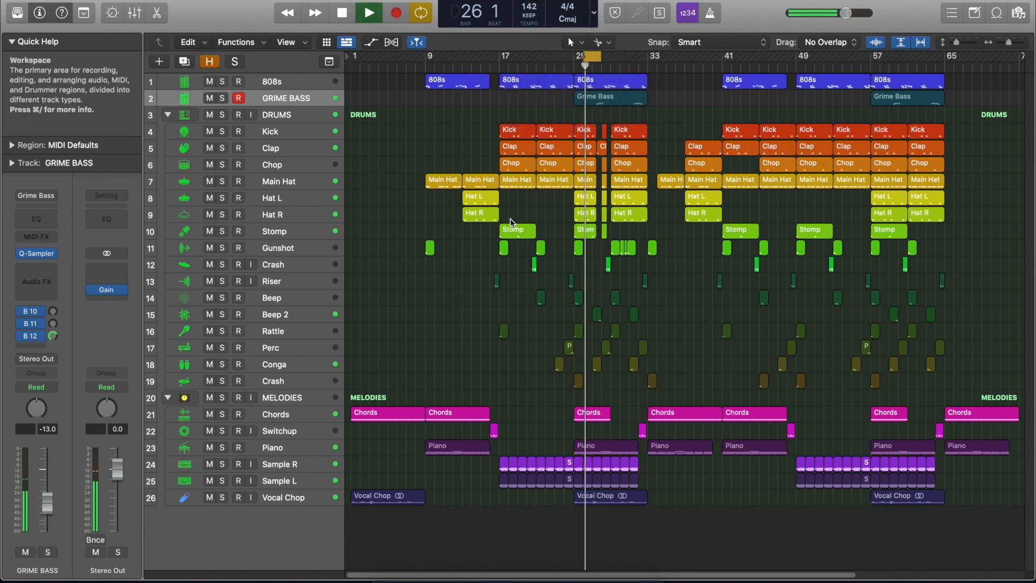
drag(46, 501, 51, 514)
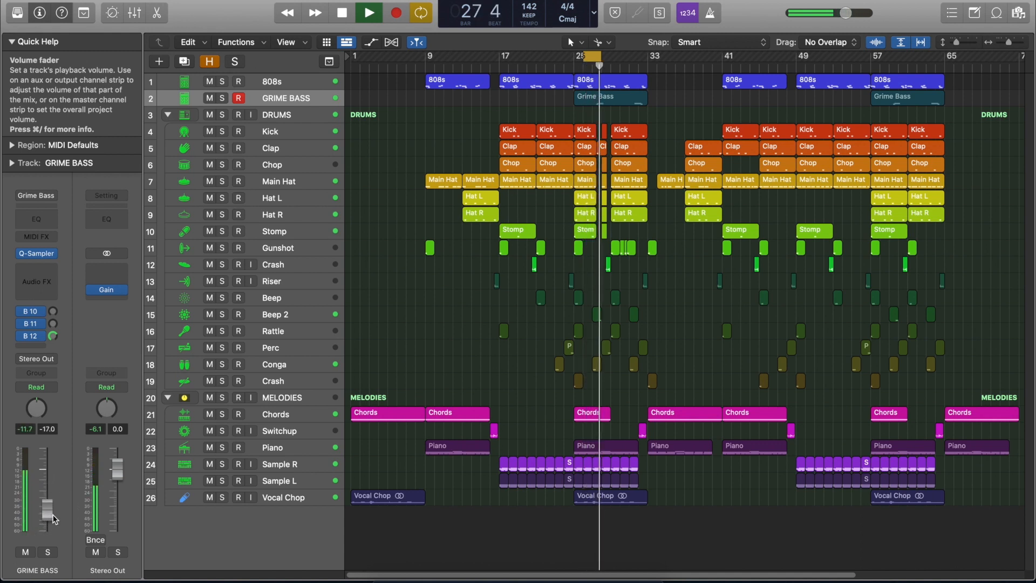
key(space)
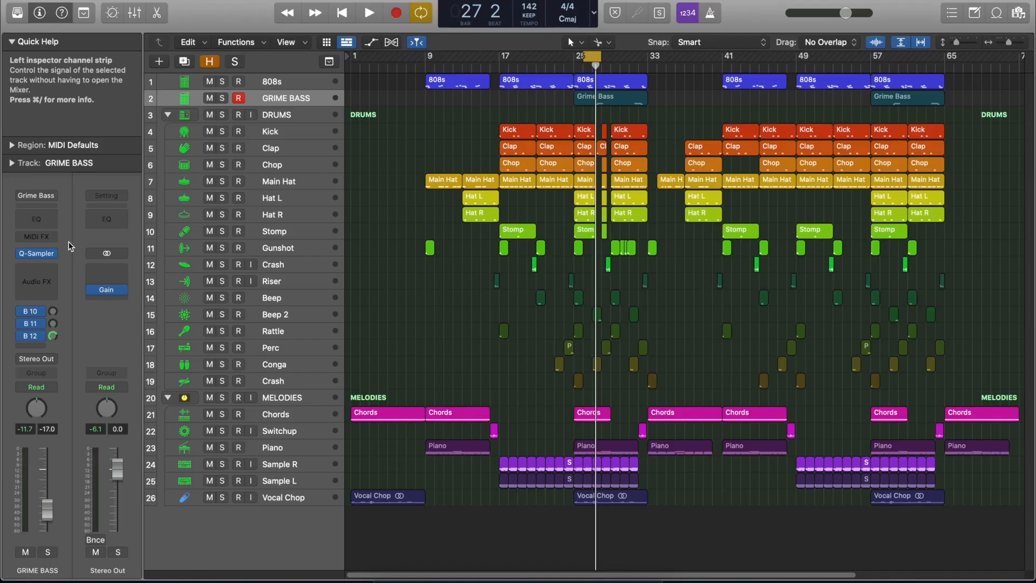
Insert a Tremolo effect from the Modulation category on the GRIME BASS channel strip.
click(60, 256)
click(54, 269)
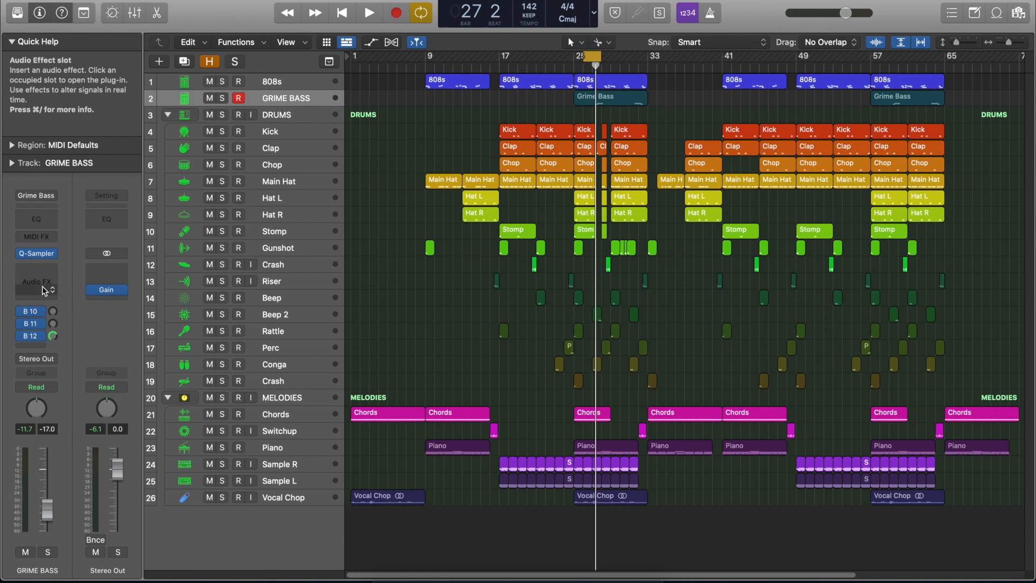
click(39, 285)
mouse_move(62, 432)
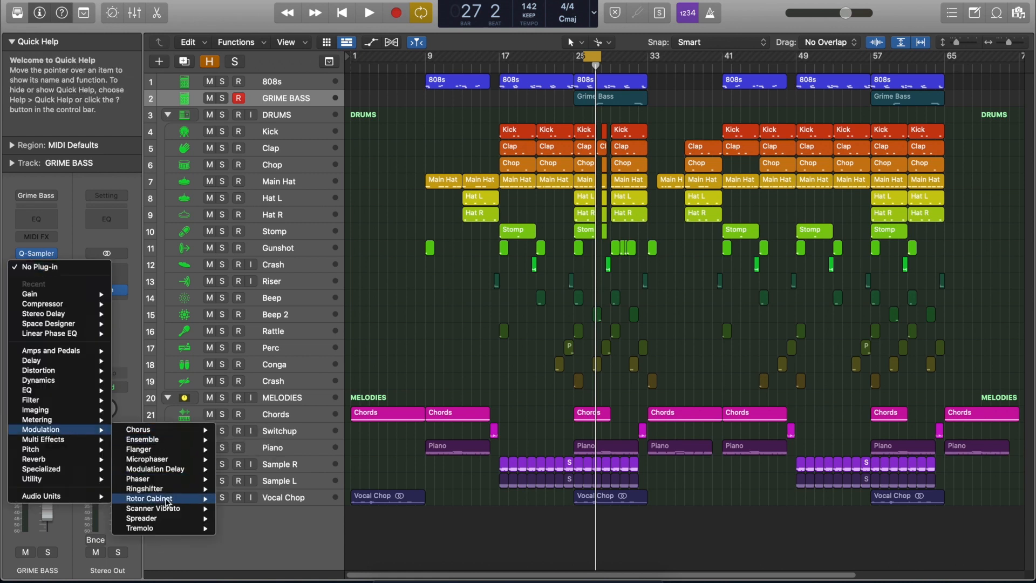
mouse_move(170, 533)
click(232, 529)
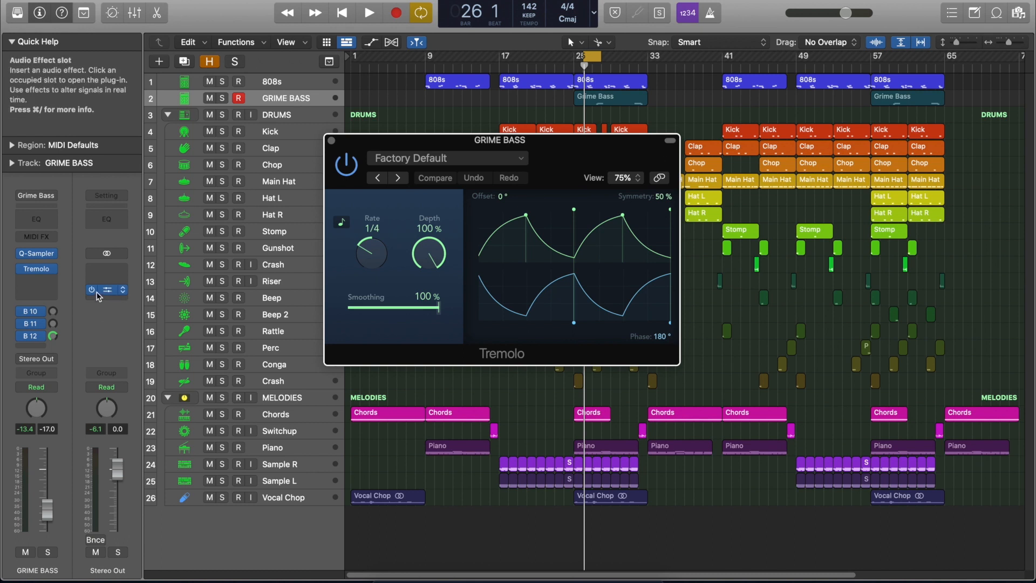
Bypass the Gain plug-in on the Stereo Out and set the GRIME BASS Tremolo depth to 78% during playback.
click(93, 289)
key(space)
mouse_move(430, 248)
mouse_down()
mouse_move(435, 303)
mouse_move(438, 259)
mouse_up()
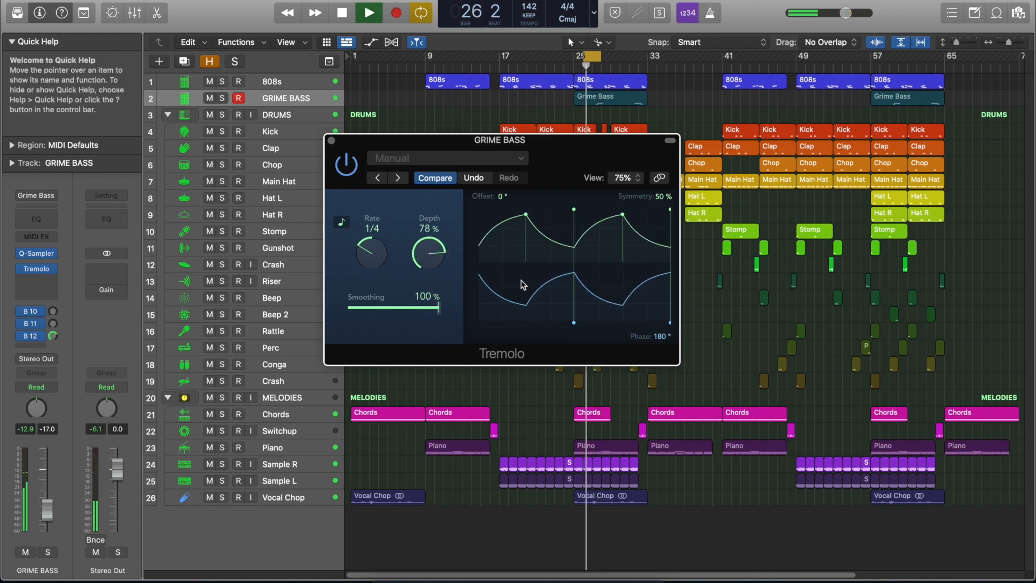
Shift the cycle range to about bars 27 to 29 and close the Tremolo window.
click(598, 59)
drag(601, 59, 608, 64)
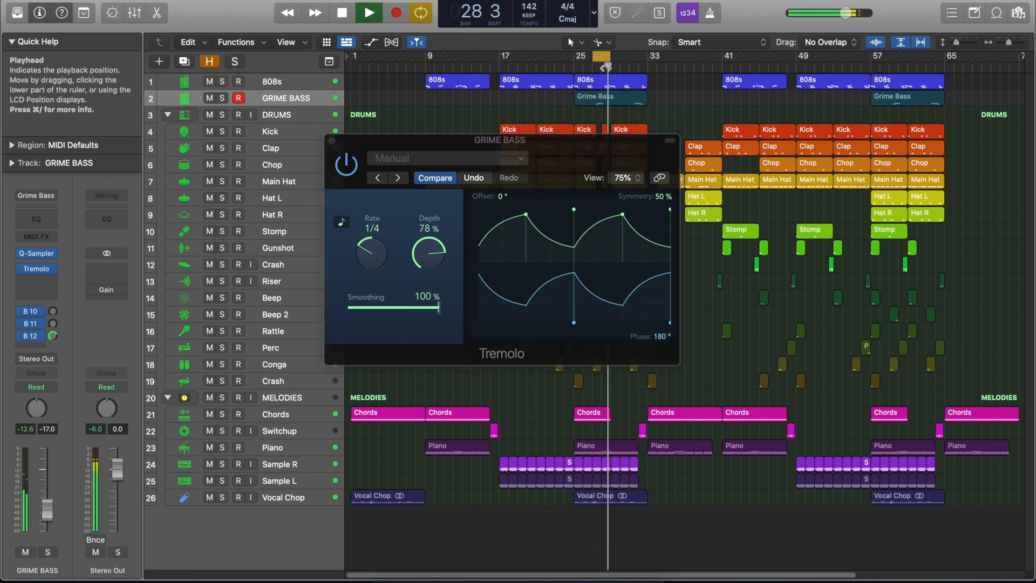
click(332, 141)
key(space)
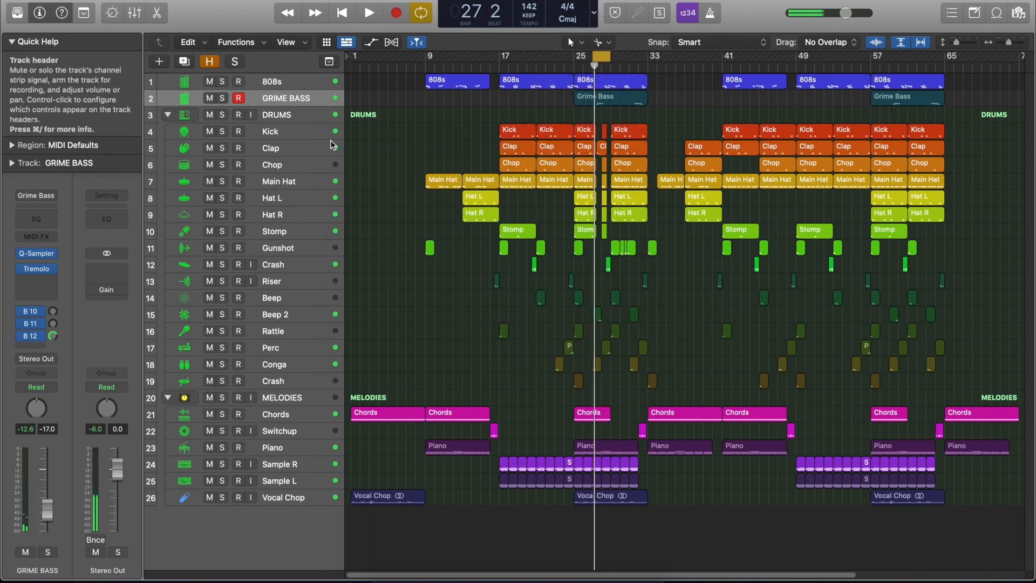
Re-enable the Gain plug-in on the Stereo Out and set the Clap fader to -7.0 dB during looped playback.
click(90, 291)
key(space)
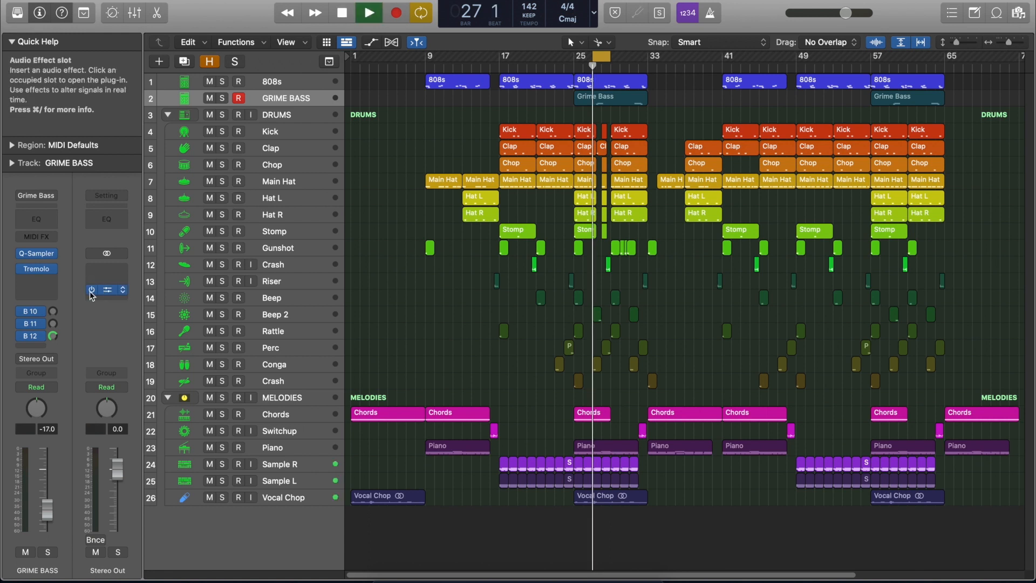
click(259, 150)
drag(47, 527, 46, 489)
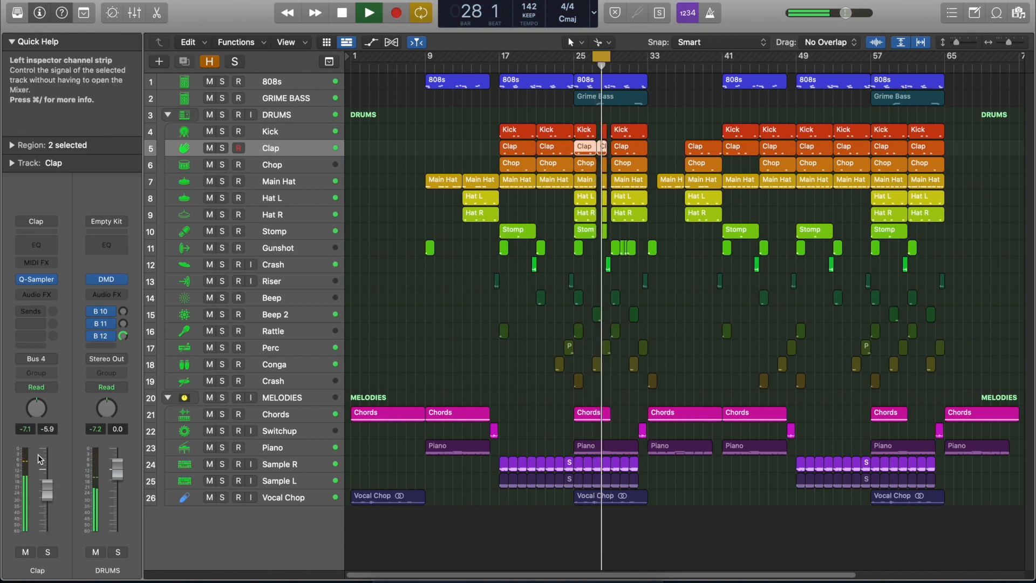
key(x)
drag(394, 515, 394, 486)
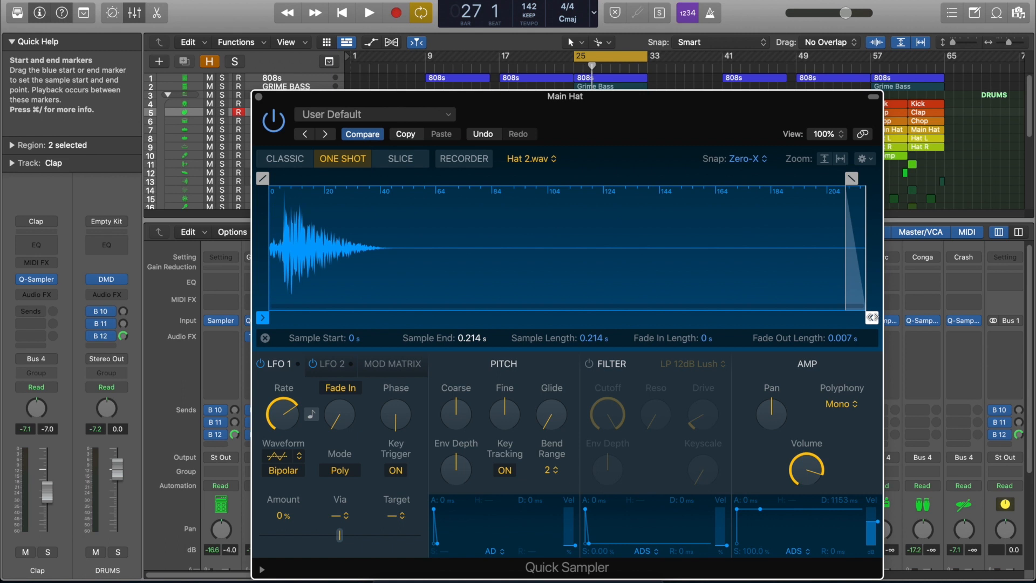
Trim the Main Hat's sample end to 0.044 s and set its amp envelope attack to 9.0 ms in Quick Sampler.
drag(872, 318, 405, 296)
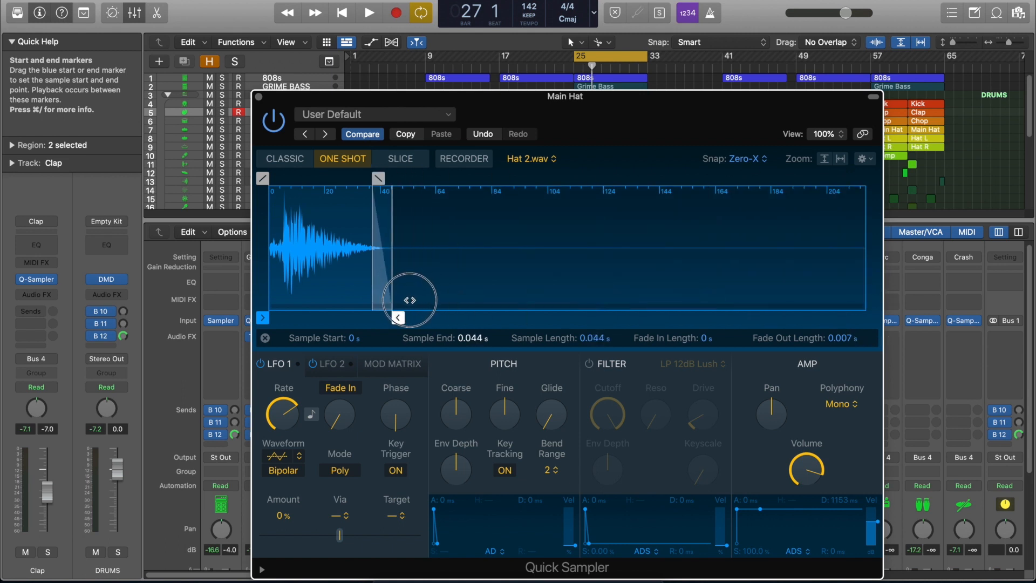
key(space)
drag(737, 509, 754, 512)
key(space)
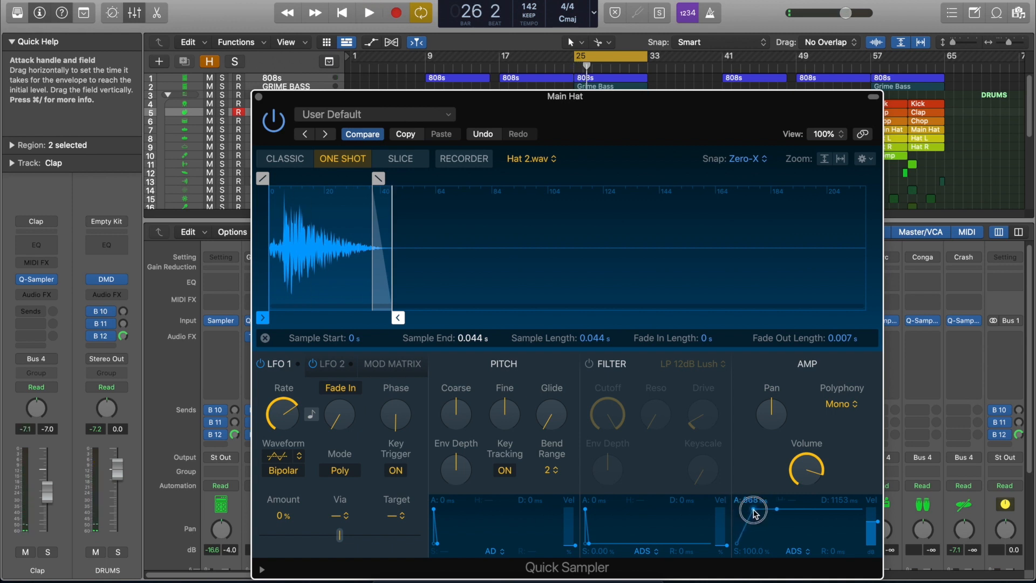
key(space)
drag(755, 513, 743, 511)
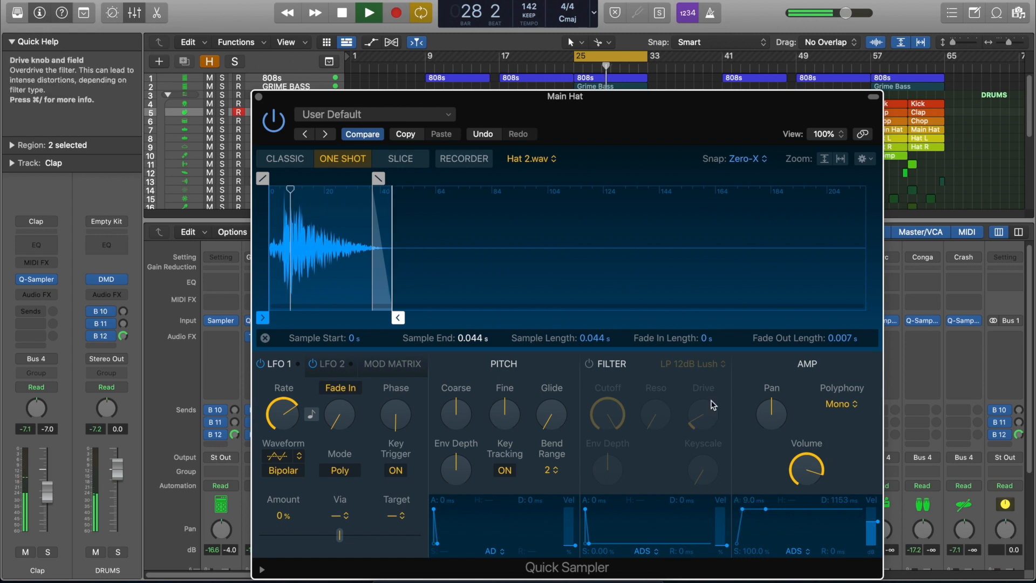
drag(614, 140, 592, 102)
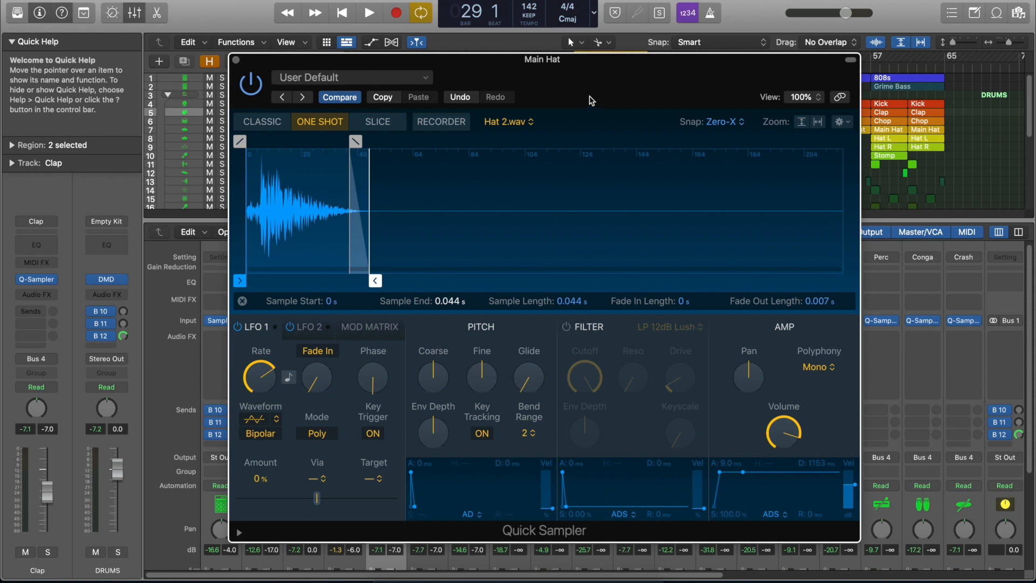
key(space)
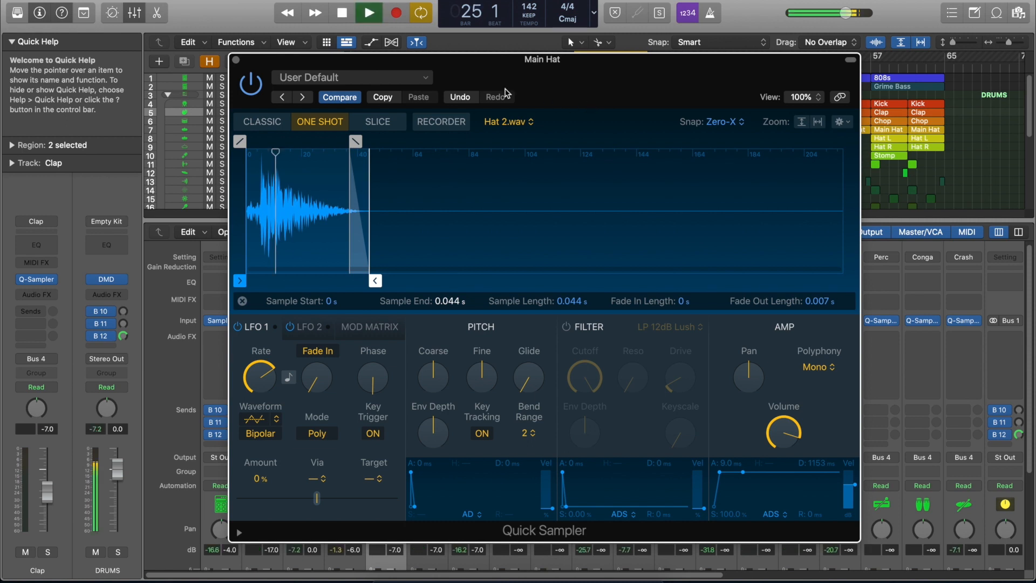
click(236, 60)
Raise the Hat L fader to -5.1 dB and pan it to -34 in the mixer.
scroll(541, 524, down, 5)
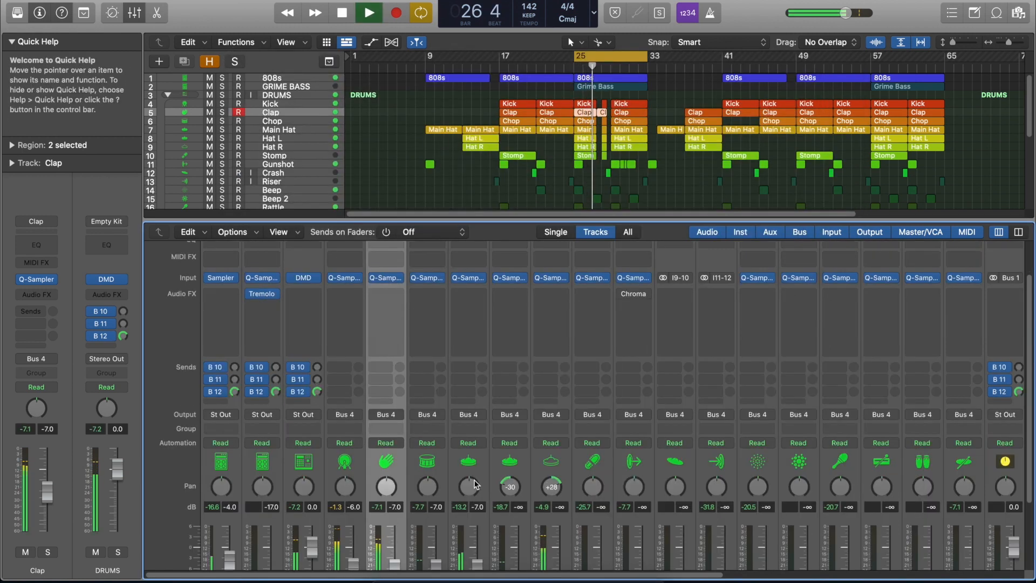
drag(518, 514, 519, 440)
drag(506, 395, 508, 398)
drag(521, 485, 523, 480)
Trim the Hat L sample end to 0.057 s with a 0.011 s fade-out in its Quick Sampler.
scroll(521, 476, up, 3)
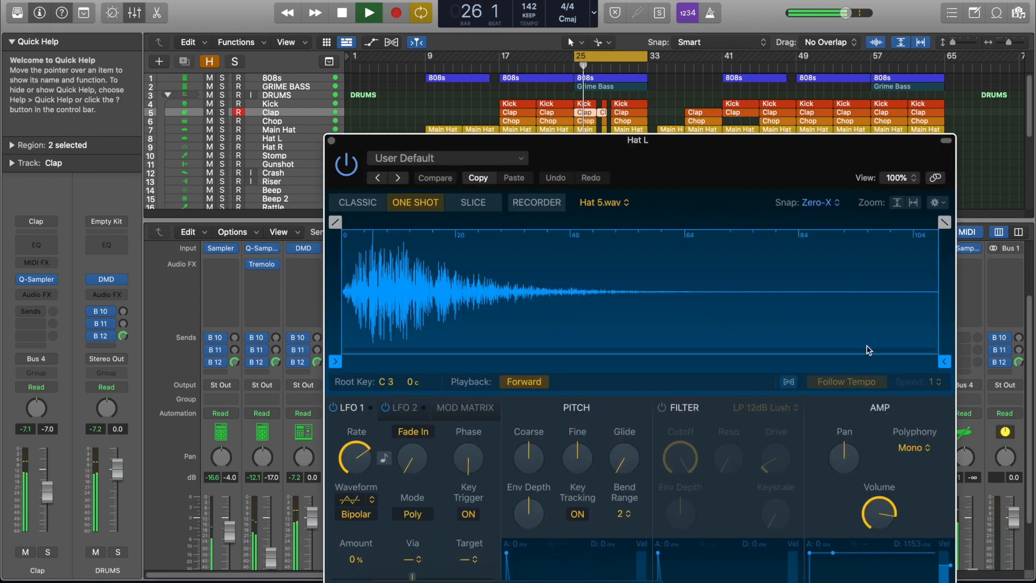
drag(945, 361, 672, 357)
drag(673, 222, 609, 221)
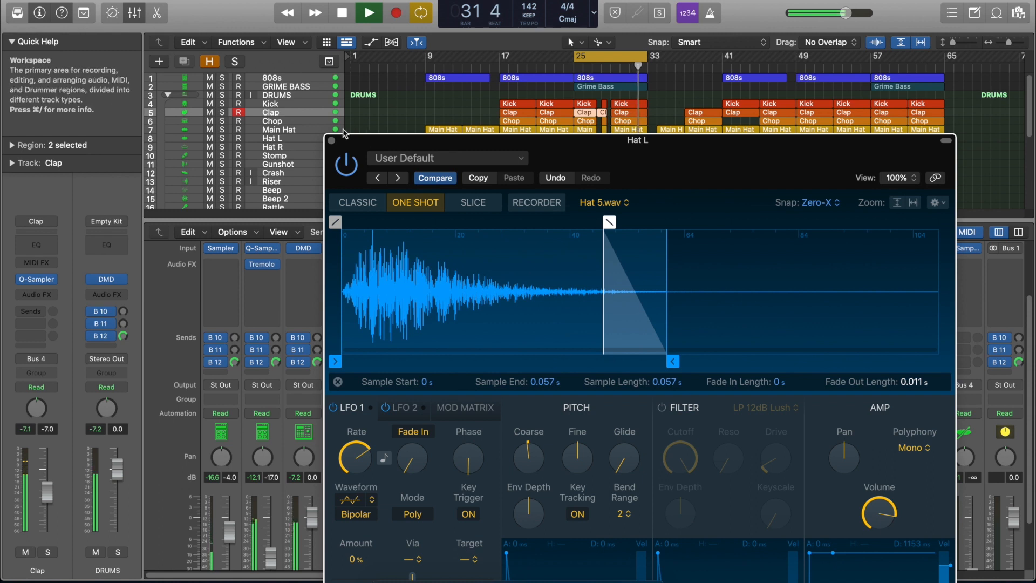
click(331, 140)
Set the Hat R fader to -9.0 dB and its pan to +16.
scroll(468, 272, down, 3)
key(space)
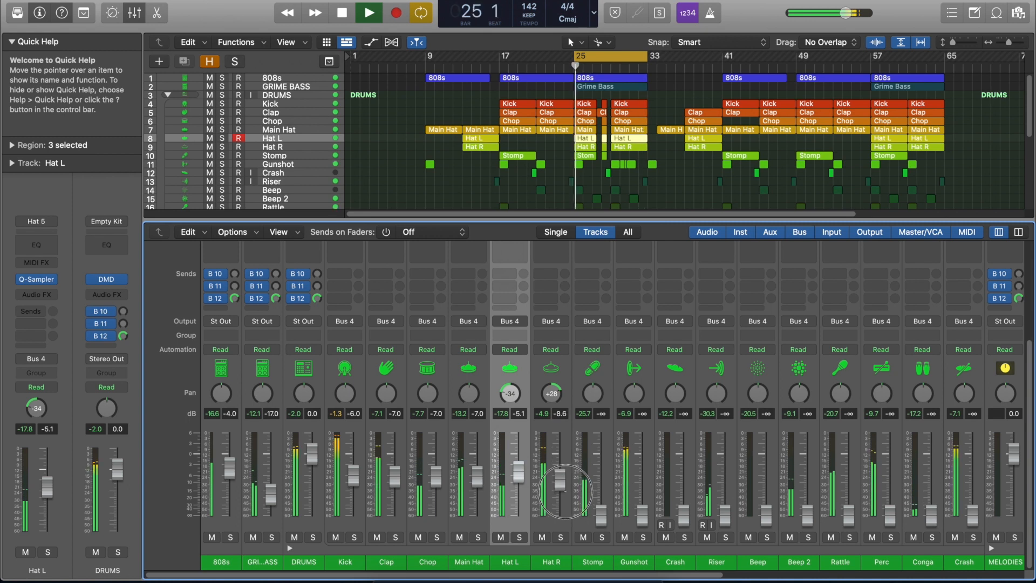
drag(551, 394, 558, 409)
Open Hat R's Quick Sampler and trim its sample end to 0.052 s with a 0.013 s fade-out.
scroll(559, 404, up, 5)
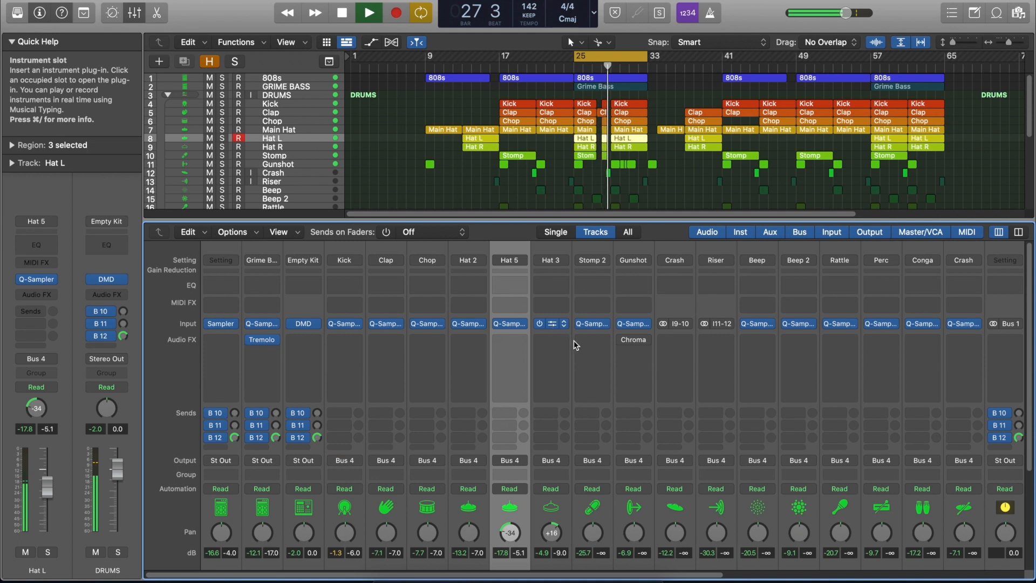
click(551, 323)
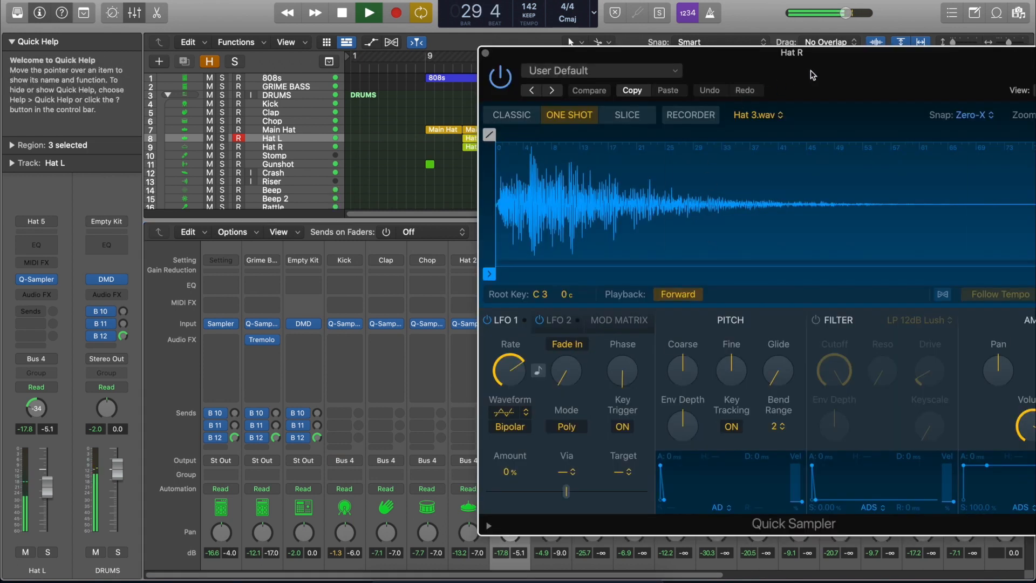
drag(811, 76, 577, 27)
mouse_move(808, 226)
mouse_down()
mouse_move(608, 204)
mouse_move(637, 204)
mouse_up()
drag(646, 88, 547, 89)
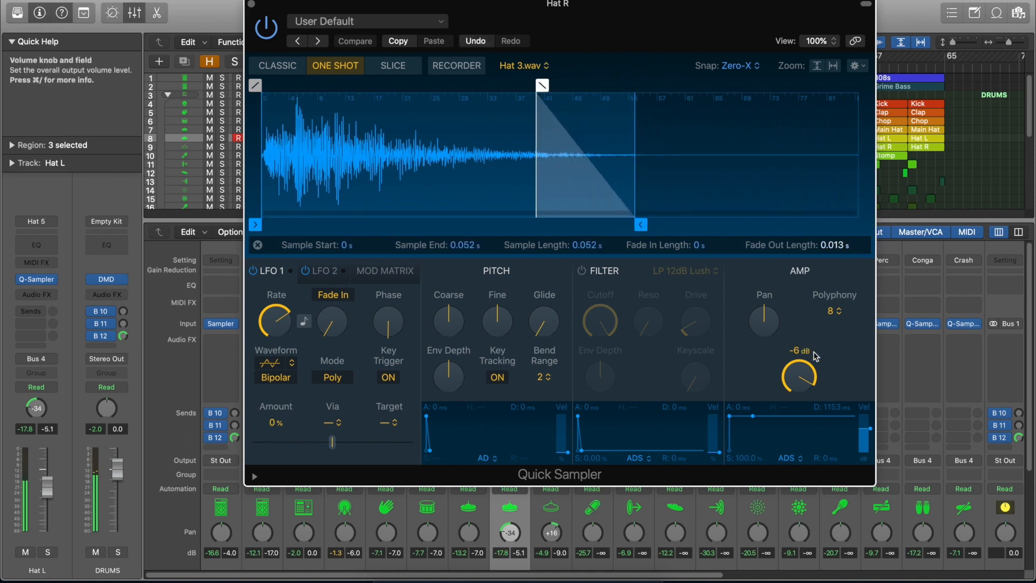
Set the Hat R sampler's polyphony to Mono and close its plug-in window.
click(835, 311)
click(836, 215)
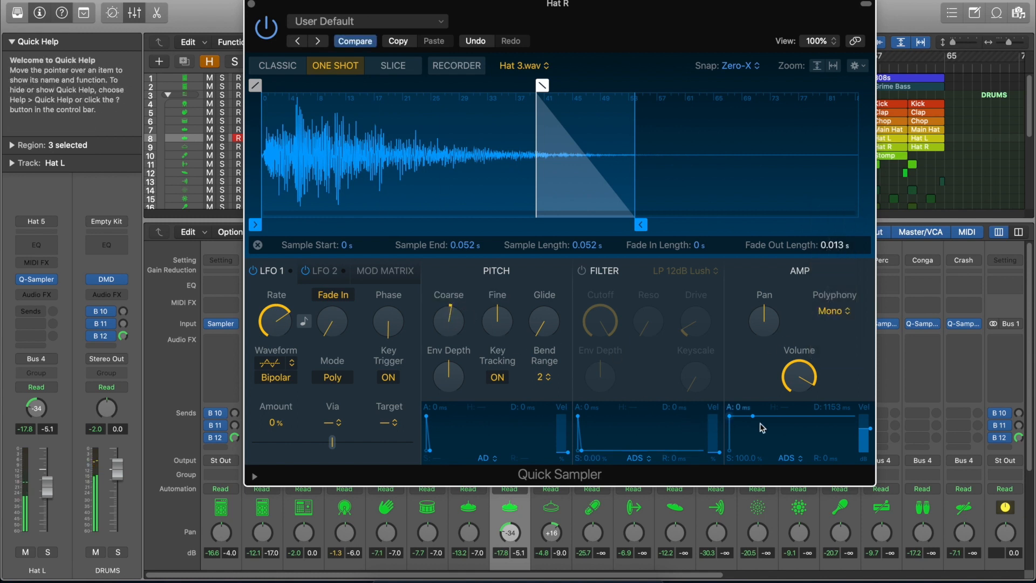
click(806, 379)
click(251, 3)
Bring the Stomp fader up from silence and settle it at -7.0 dB against the looped beat.
scroll(621, 453, down, 5)
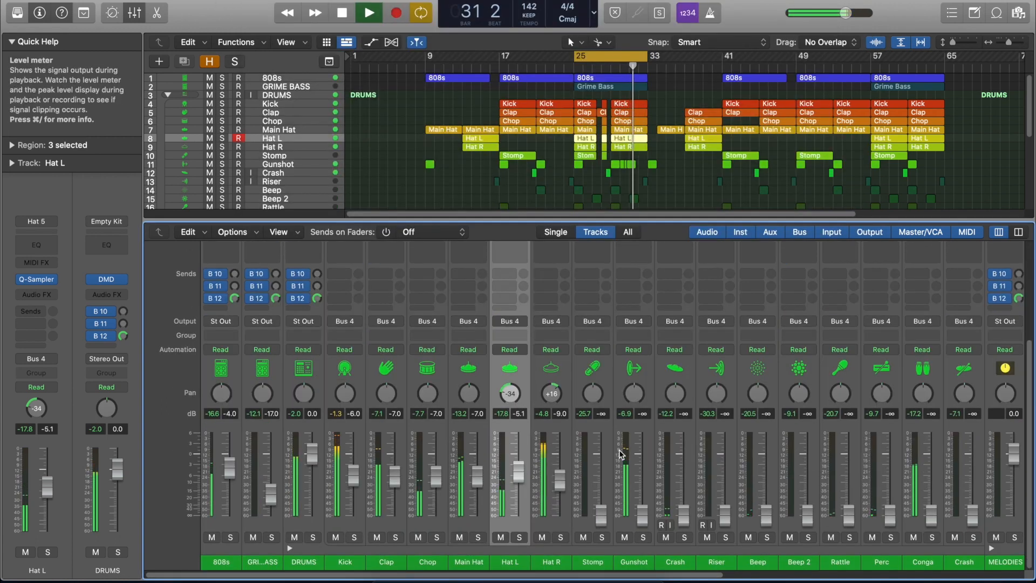
drag(605, 443, 609, 432)
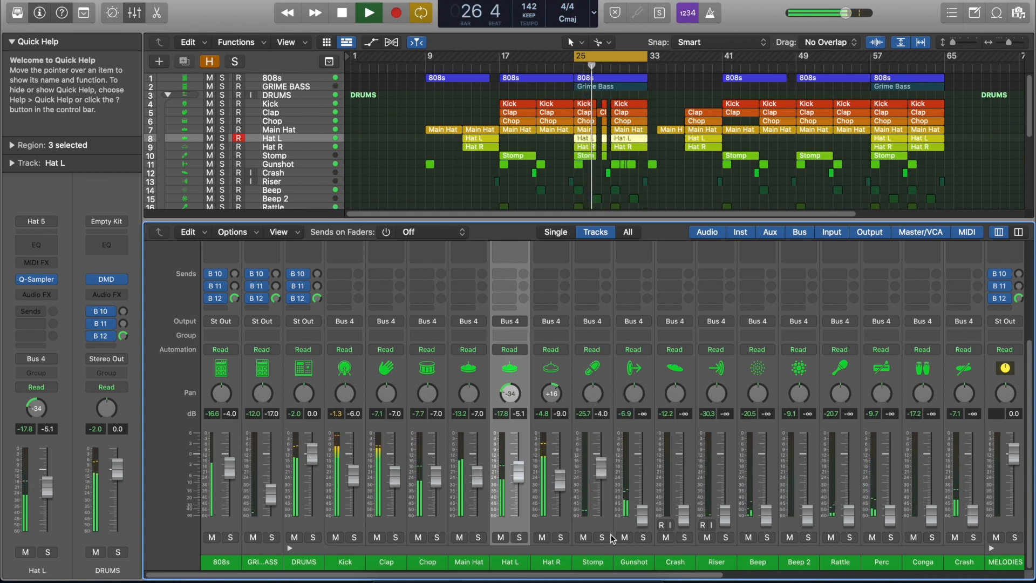
key(space)
click(606, 560)
drag(603, 470, 608, 545)
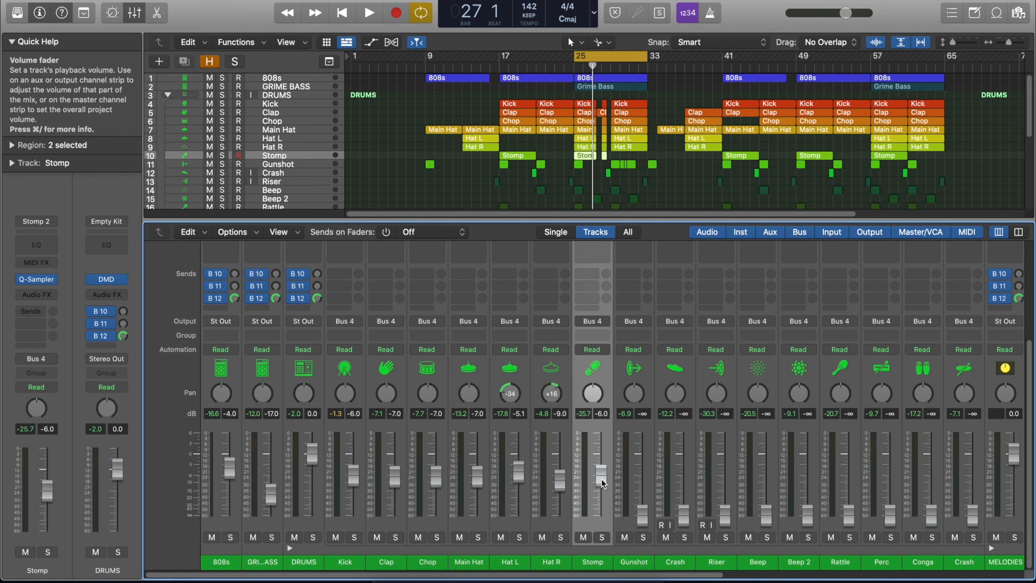
drag(603, 483, 603, 450)
key(space)
Add a send to Bus 10 (REVERB) on the Stomp channel strip.
scroll(611, 507, up, 3)
scroll(611, 507, down, 3)
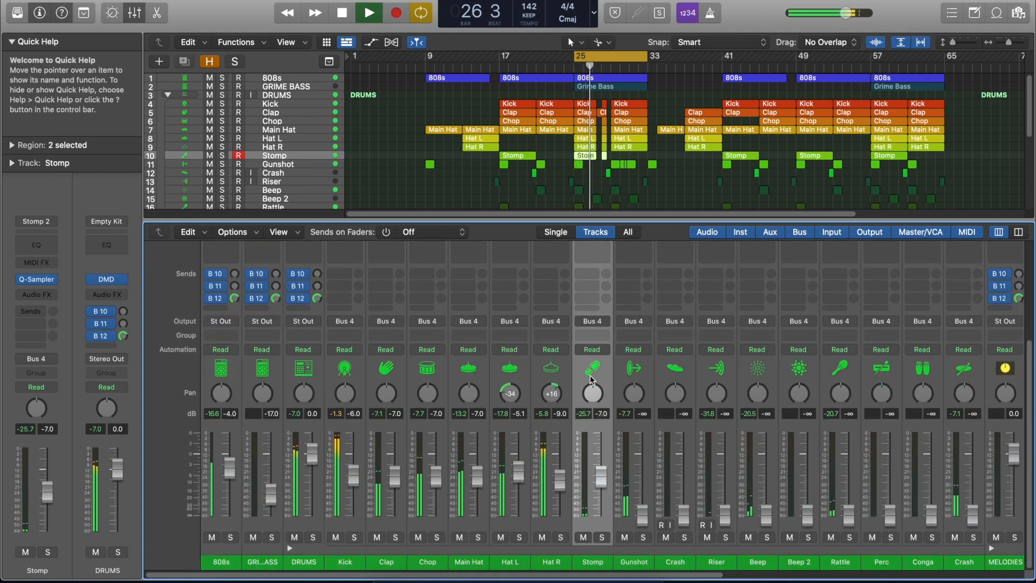
click(591, 274)
mouse_move(592, 287)
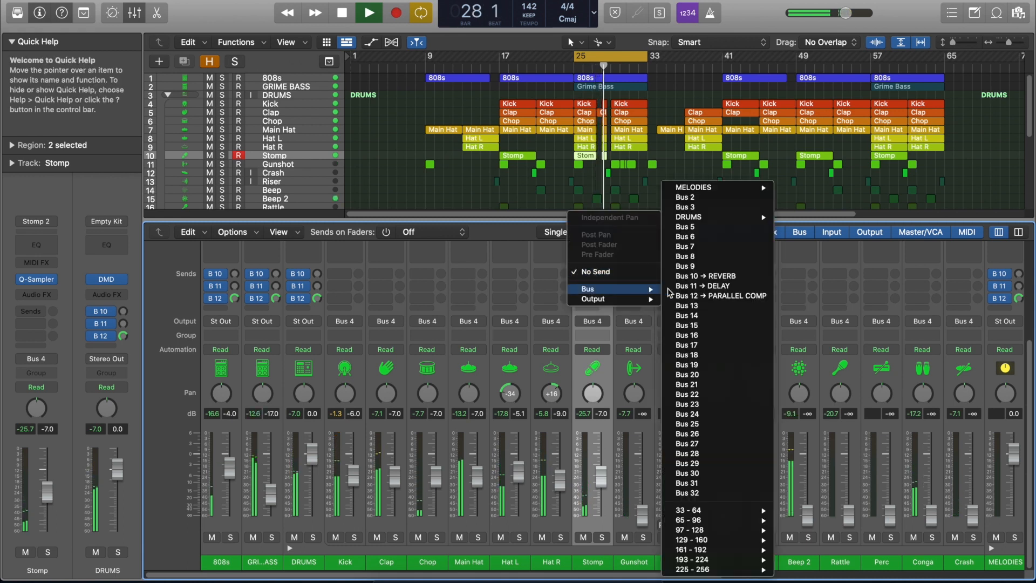
click(681, 271)
key(space)
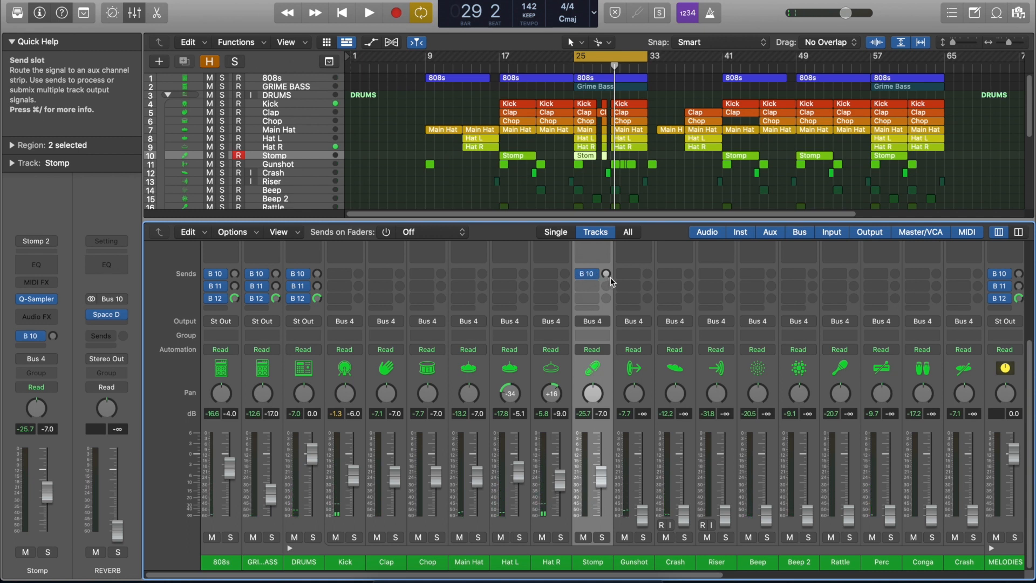
Set the REVERB return fader to 0.0 dB and raise the Stomp's Bus 10 send level during playback.
scroll(593, 282, right, 2)
key(space)
key(space)
key(space)
drag(567, 279, 565, 221)
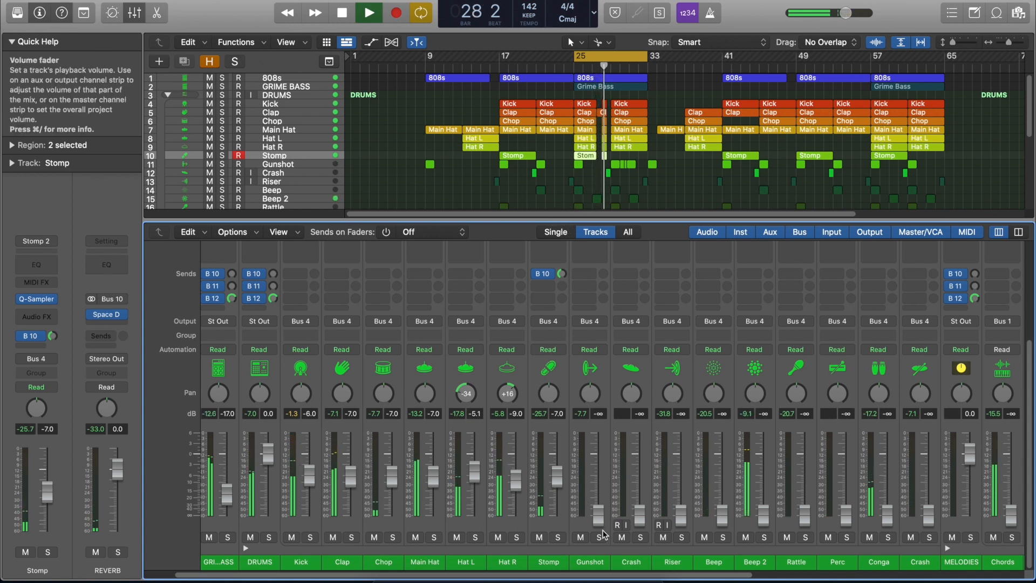
key(space)
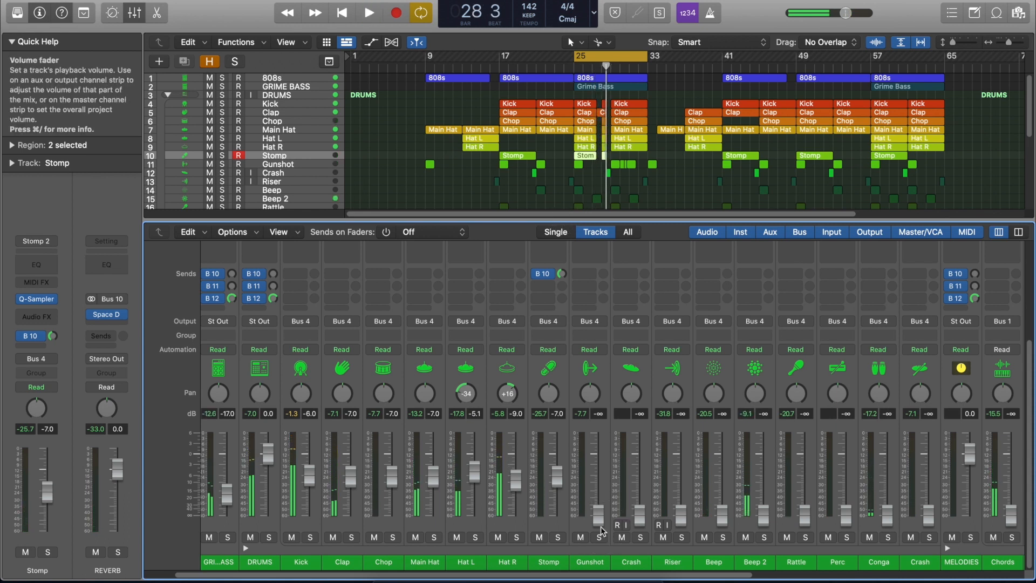
Raise the Gunshot fader from silence to -10.0 dB while auditioning the loop.
key(space)
drag(601, 521, 604, 463)
key(space)
key(space)
key(space)
key(space)
click(601, 481)
key(space)
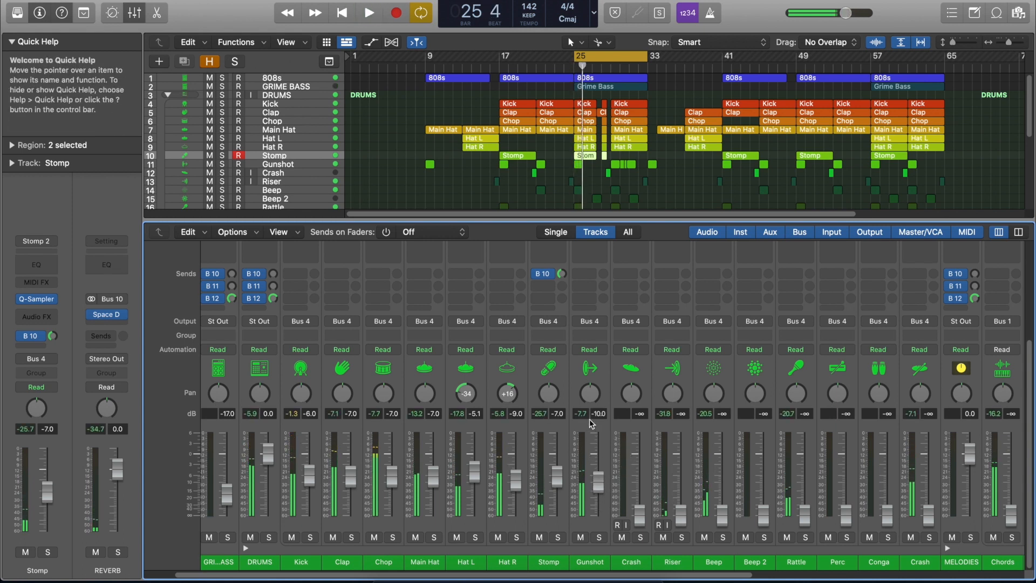
Add a send to Bus 10 (REVERB) on the Gunshot channel strip.
scroll(589, 419, up, 5)
click(597, 397)
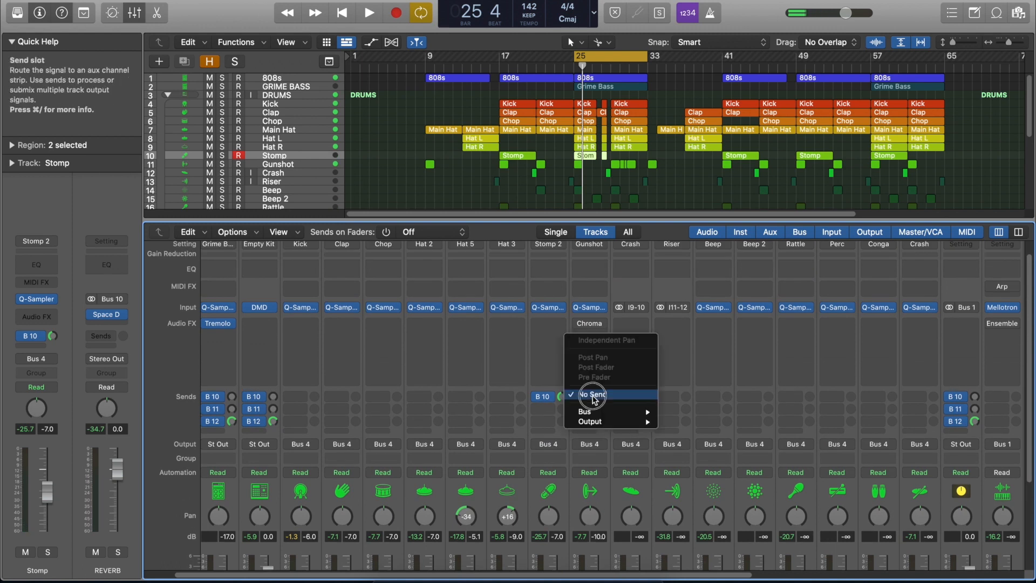
mouse_move(590, 407)
click(696, 465)
Raise the Gunshot's Bus 10 send level to about -24 dB while auditioning the loop.
key(space)
drag(604, 395, 609, 370)
key(space)
key(space)
key(space)
key(space)
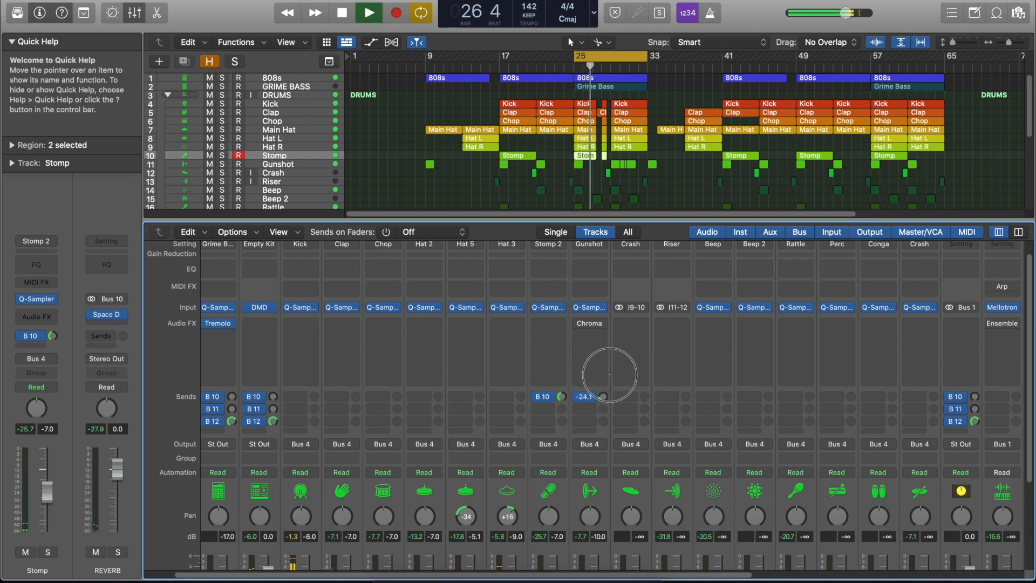
drag(608, 394, 603, 391)
scroll(604, 390, down, 5)
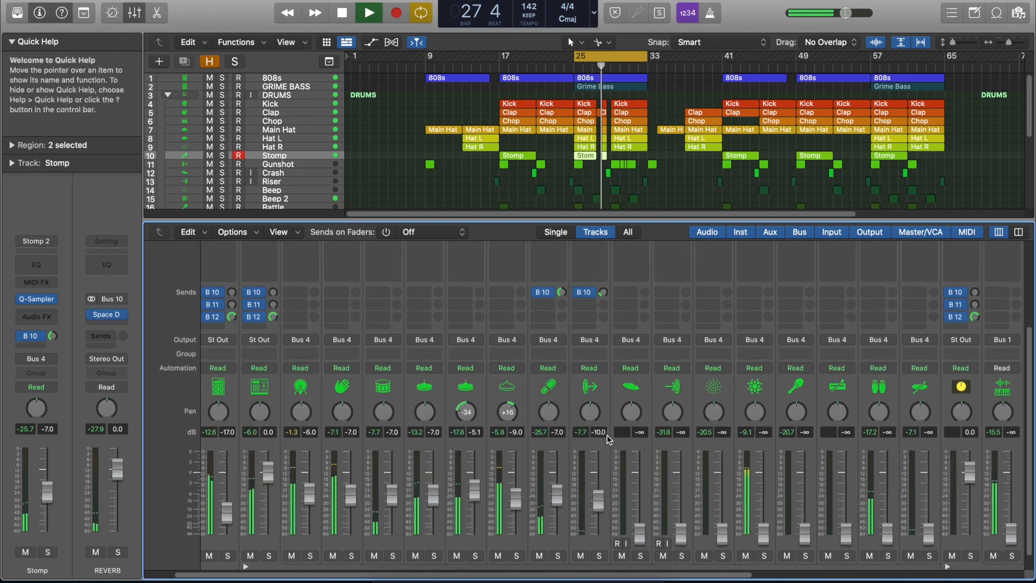
key(space)
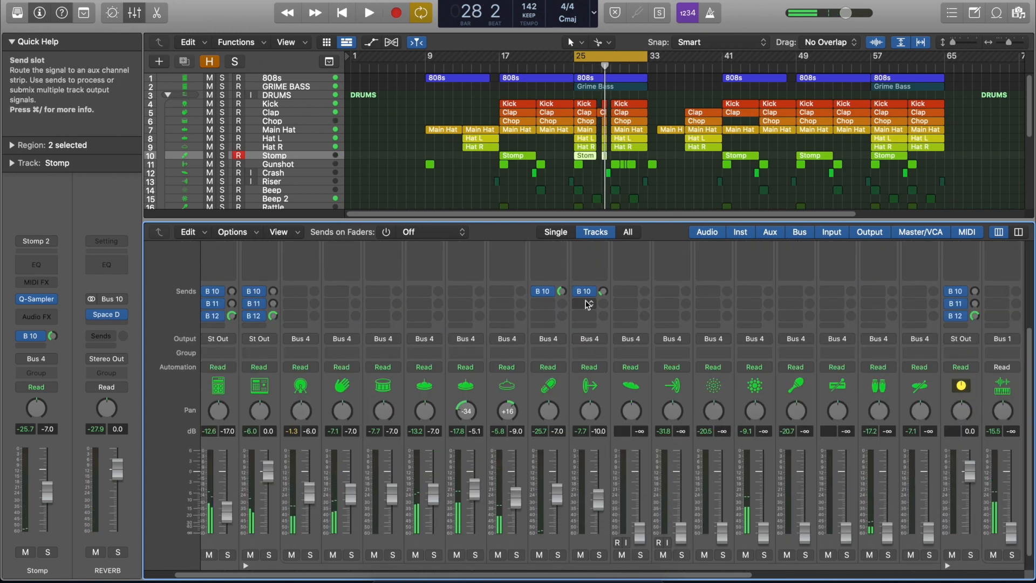
Add a Bus 11 (DELAY) send to the Gunshot and raise its level to about -32.6 dB while auditioning the loop.
click(589, 307)
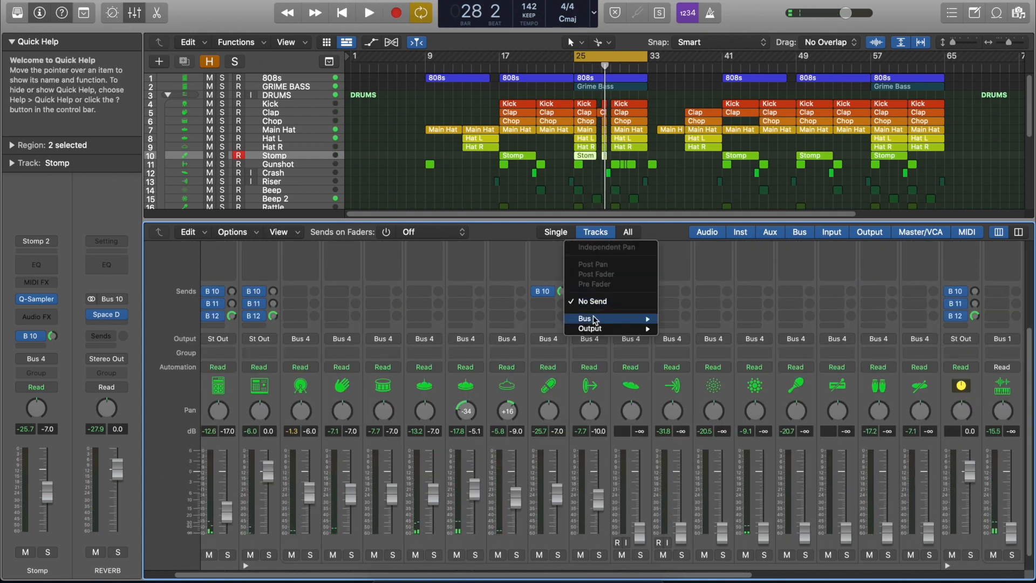
mouse_move(593, 318)
click(664, 317)
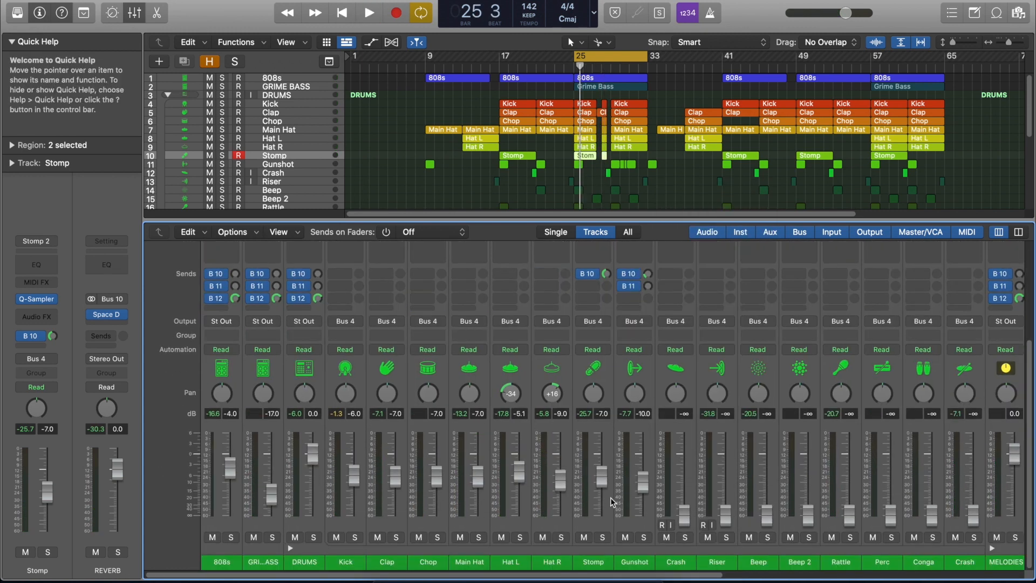
key(space)
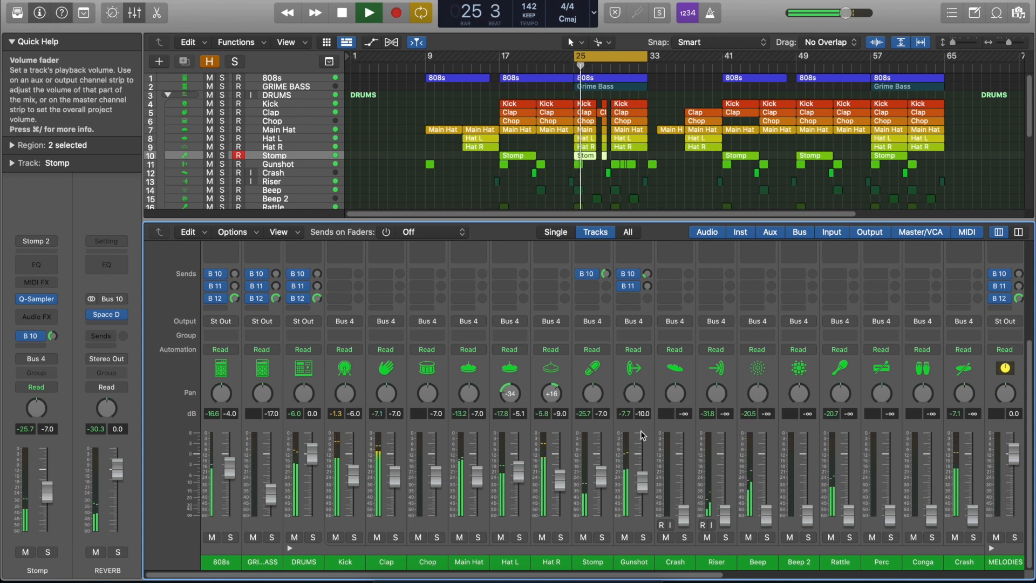
mouse_move(647, 287)
mouse_down()
mouse_move(653, 234)
mouse_move(649, 275)
mouse_up()
key(space)
key(space)
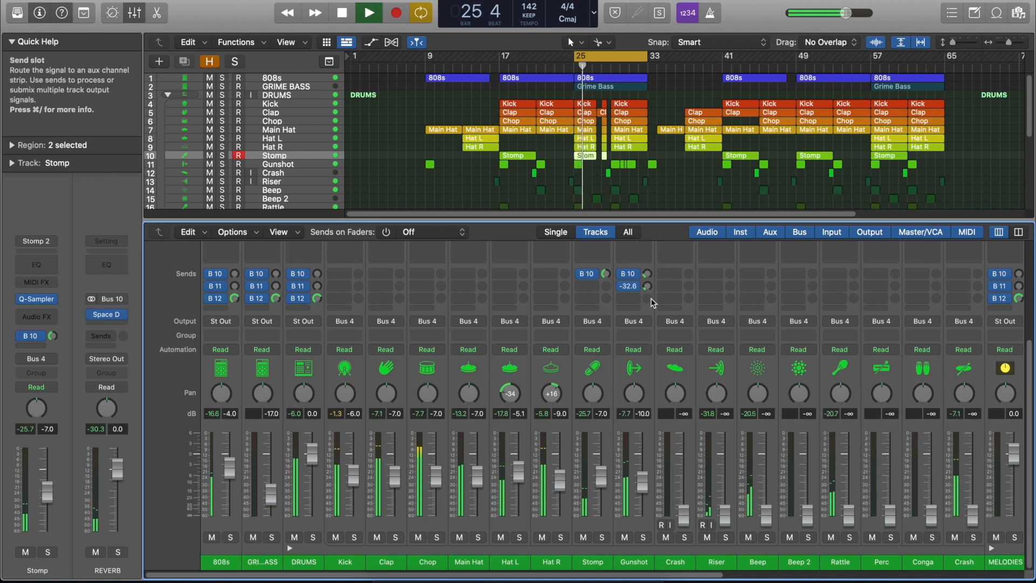
key(space)
Select the reverse cymbal track and set the cycle range to bars 28 to 29 around its region.
click(685, 538)
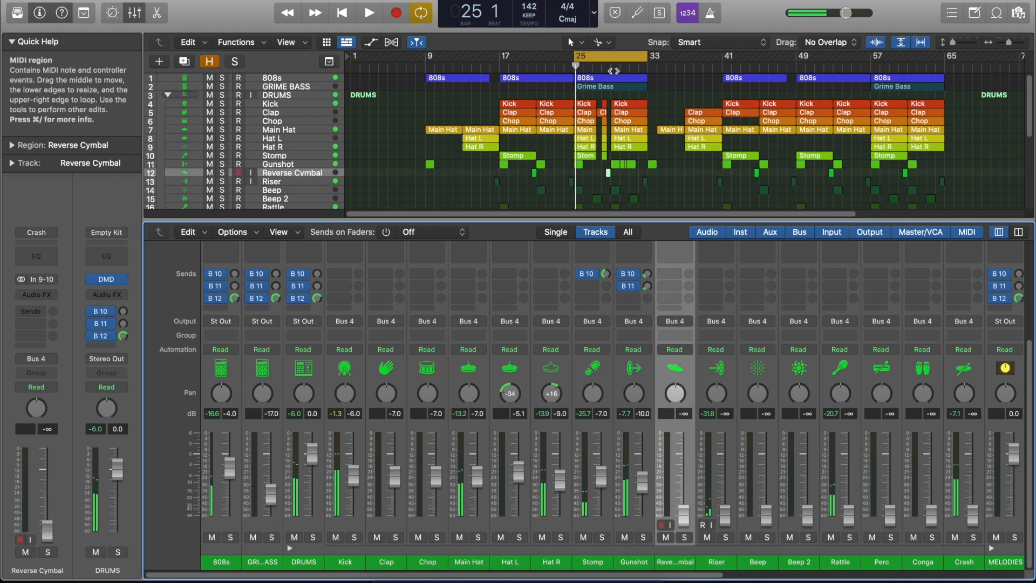
click(603, 64)
click(604, 57)
drag(604, 59, 614, 60)
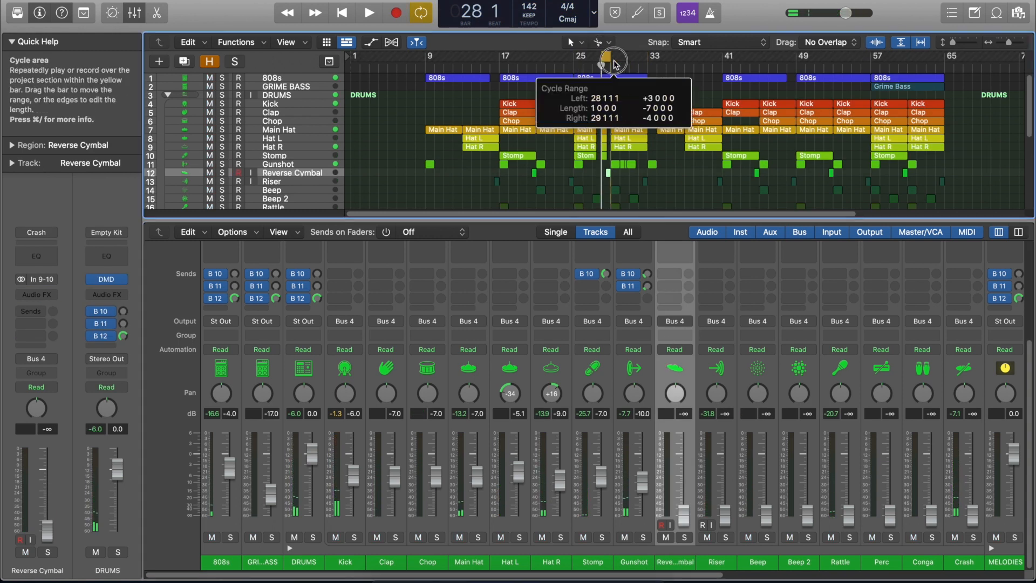
Raise the Reverse Cymbal fader from silence to -20.0 dB during playback of the short cycle.
key(space)
drag(684, 515, 689, 491)
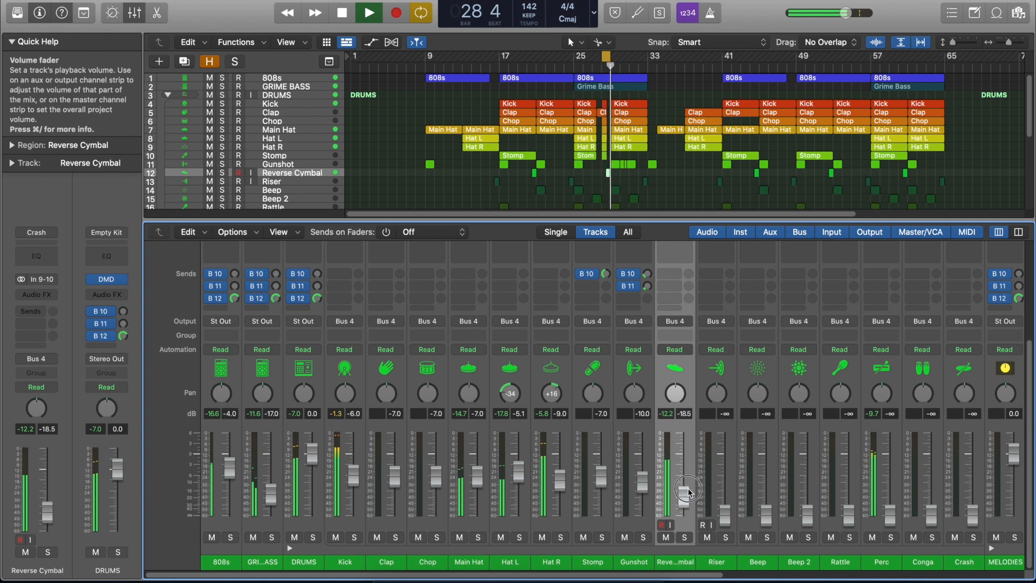
drag(689, 492, 689, 493)
key(space)
Set the cycle range to about bars 24 to 32 and raise the Riser fader to -4.0 dB during playback.
drag(574, 57, 649, 60)
drag(632, 57, 622, 58)
key(space)
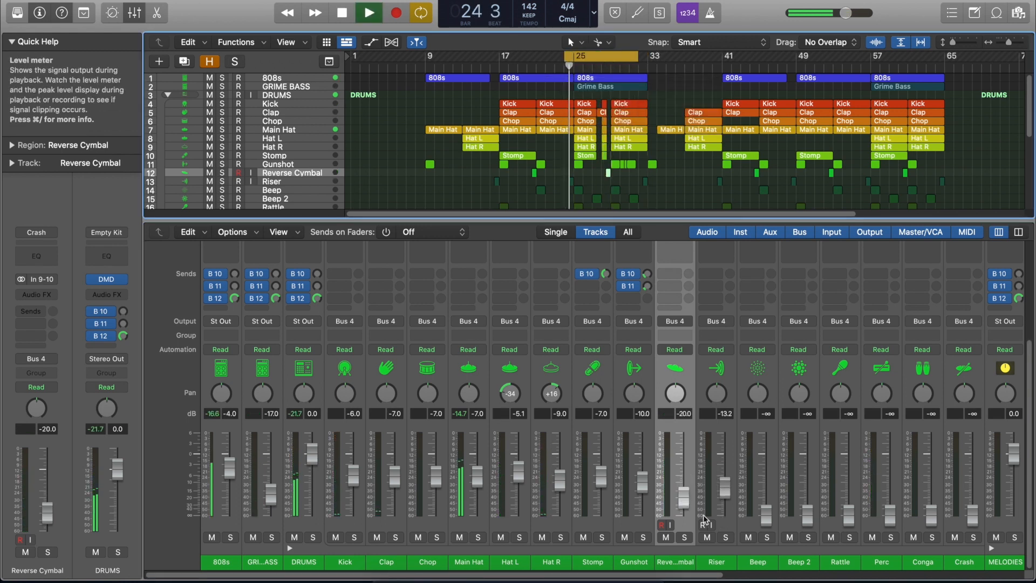
drag(724, 522, 724, 457)
Lower the Gunshot fader to -17.0 dB and raise the Beep fader from silence to -12.0 dB.
drag(637, 490, 643, 512)
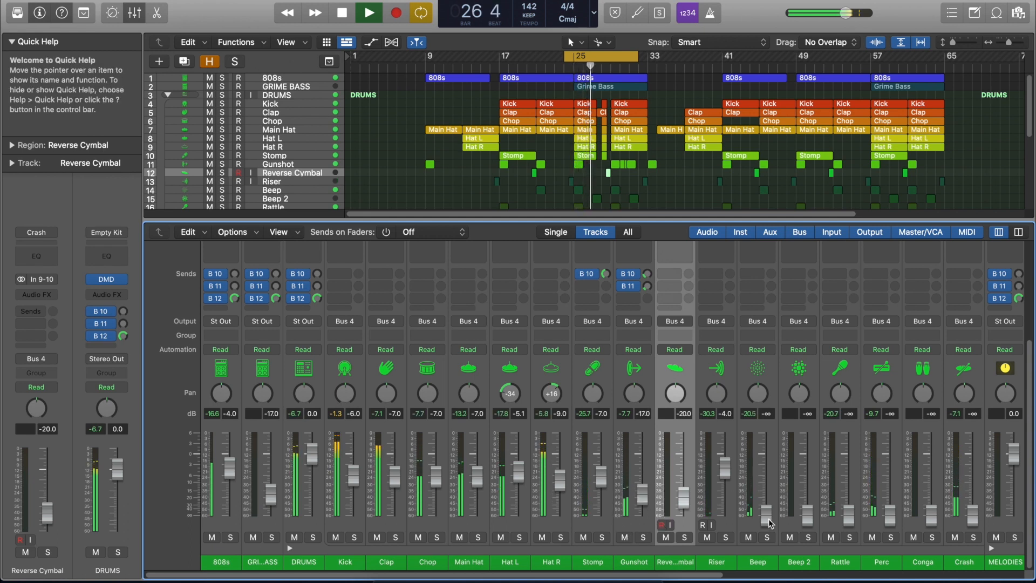
drag(770, 524, 762, 468)
key(space)
Add a Bus 10 (REVERB) send to the Beep channel and raise its send level during playback.
scroll(675, 410, right, 3)
scroll(642, 407, up, 3)
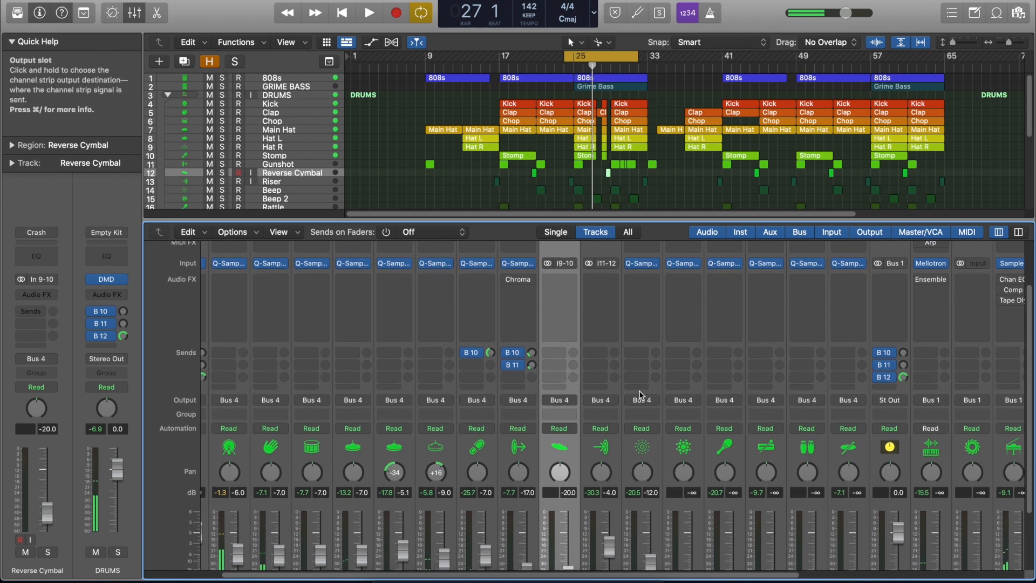
scroll(642, 407, down, 3)
key(space)
click(646, 296)
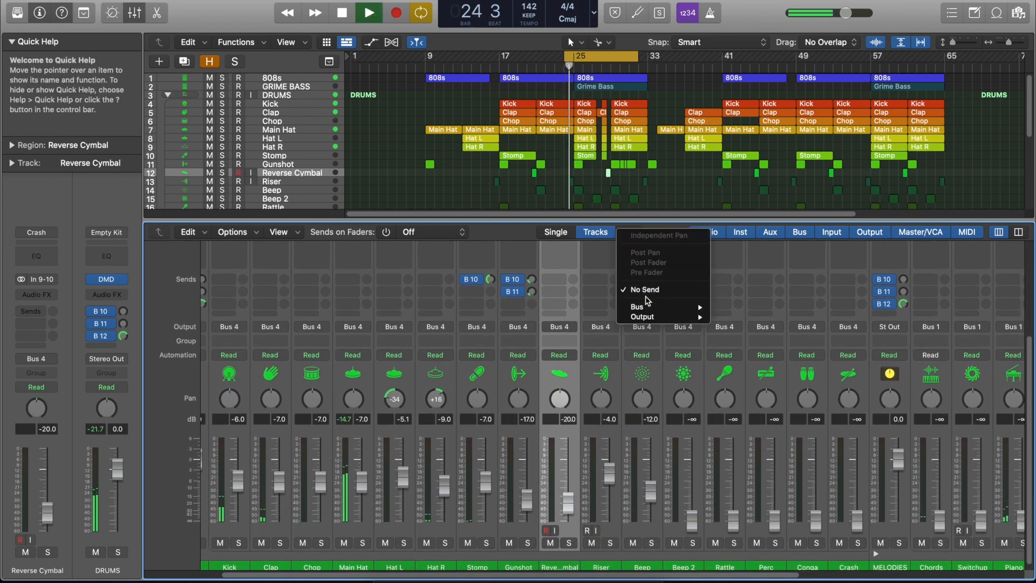
mouse_move(647, 307)
click(756, 286)
drag(656, 293, 665, 213)
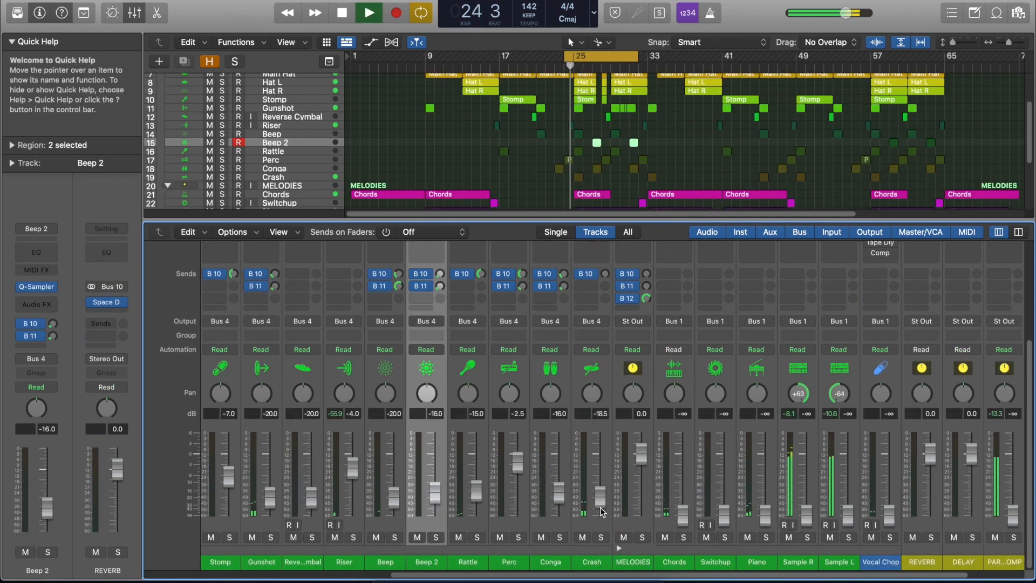
Lower the Crash fader to -22.0 dB and raise its Bus 10 send while auditioning the loop.
click(600, 497)
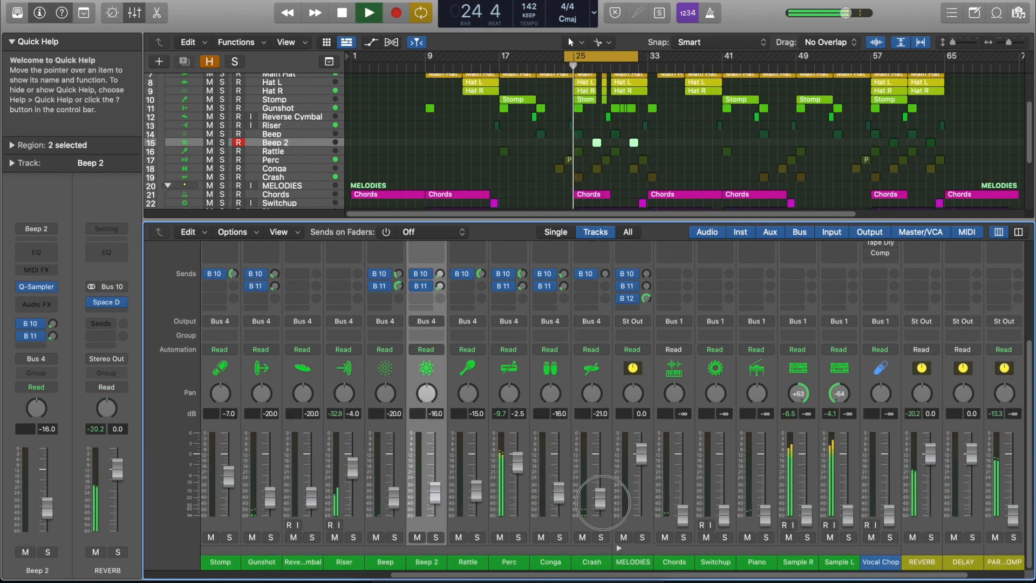
drag(602, 502, 602, 502)
key(space)
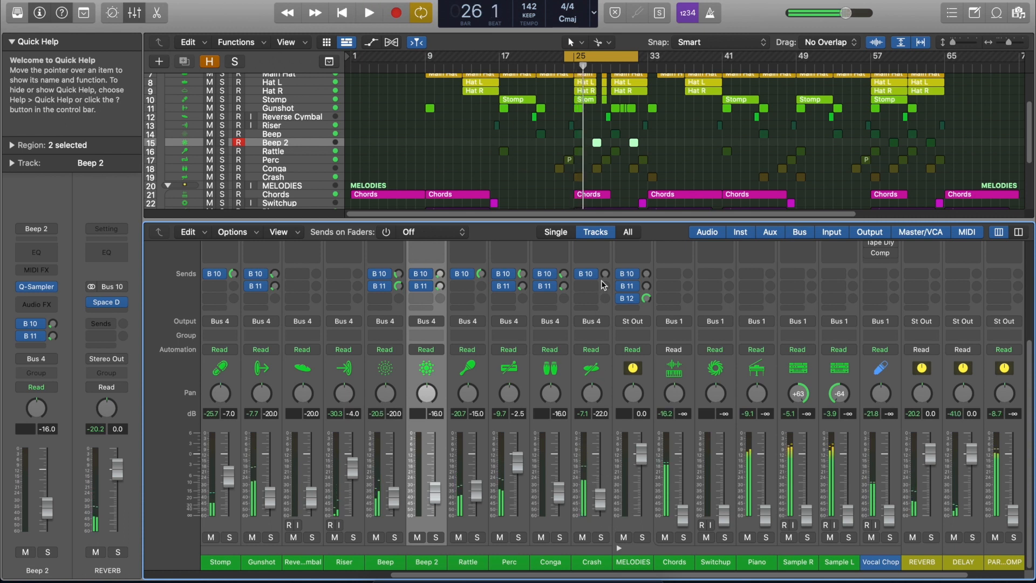
key(space)
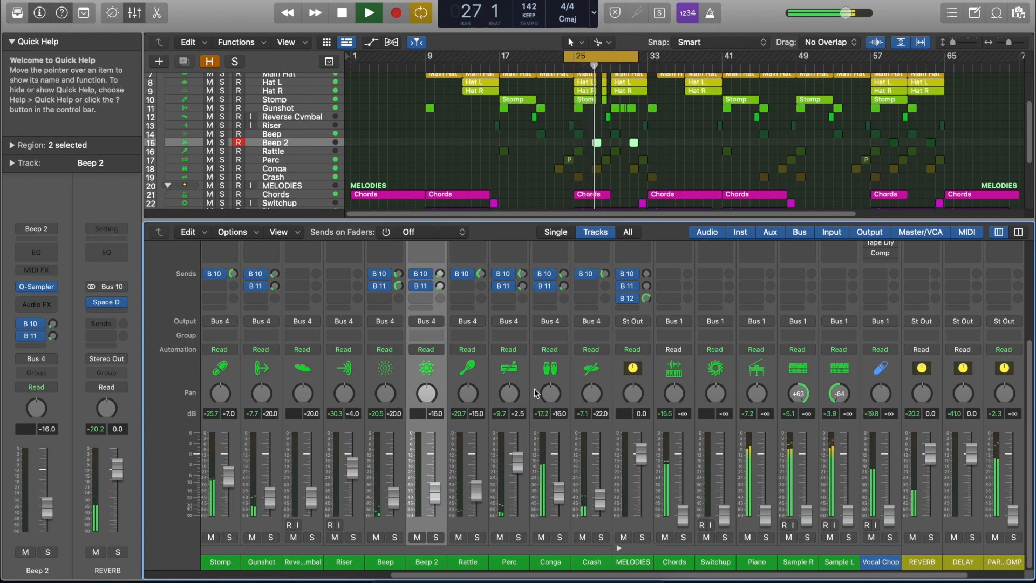
Lower the Beep 2 fader to -18.0 dB while auditioning the loop.
scroll(458, 496, left, 1)
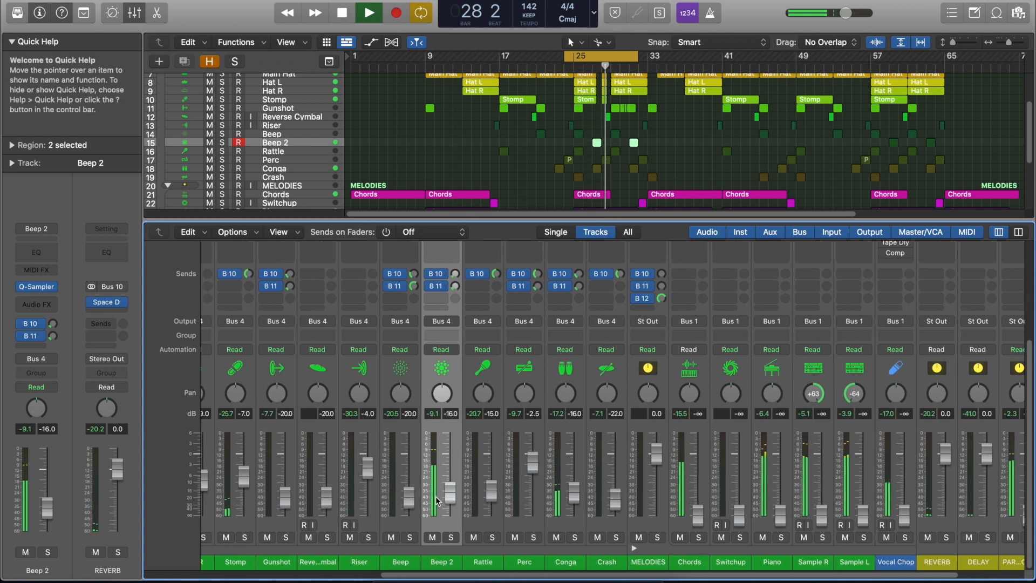
drag(459, 497, 460, 506)
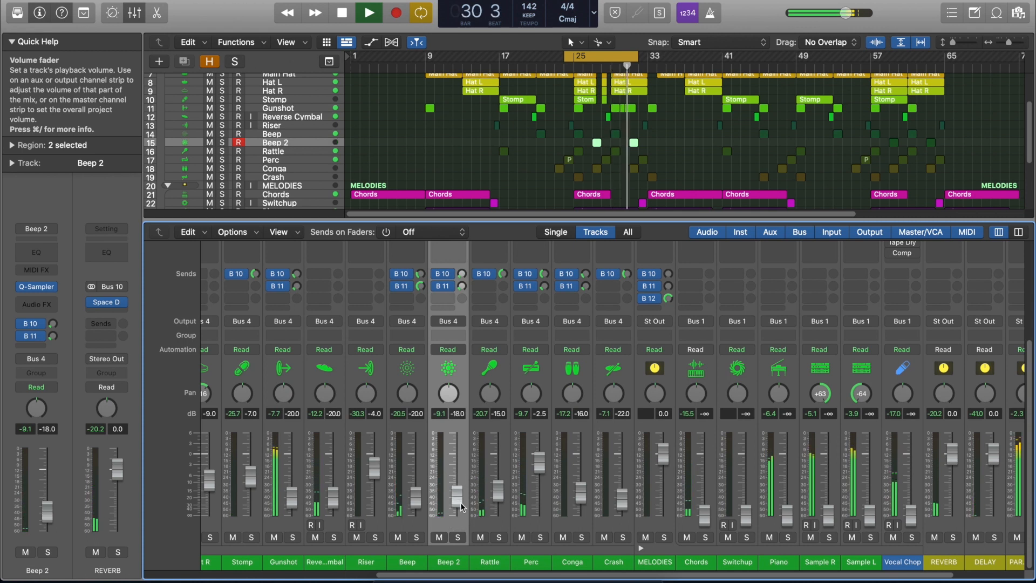
key(space)
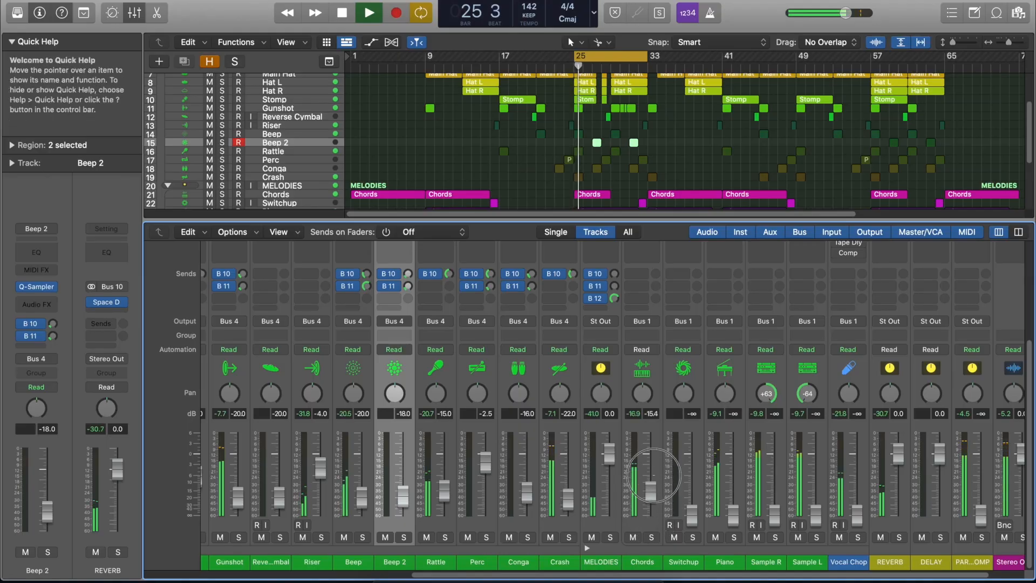
Set the Chords fader to -15.0 dB during playback and open the Chords track's instrument plug-in.
drag(654, 475, 657, 477)
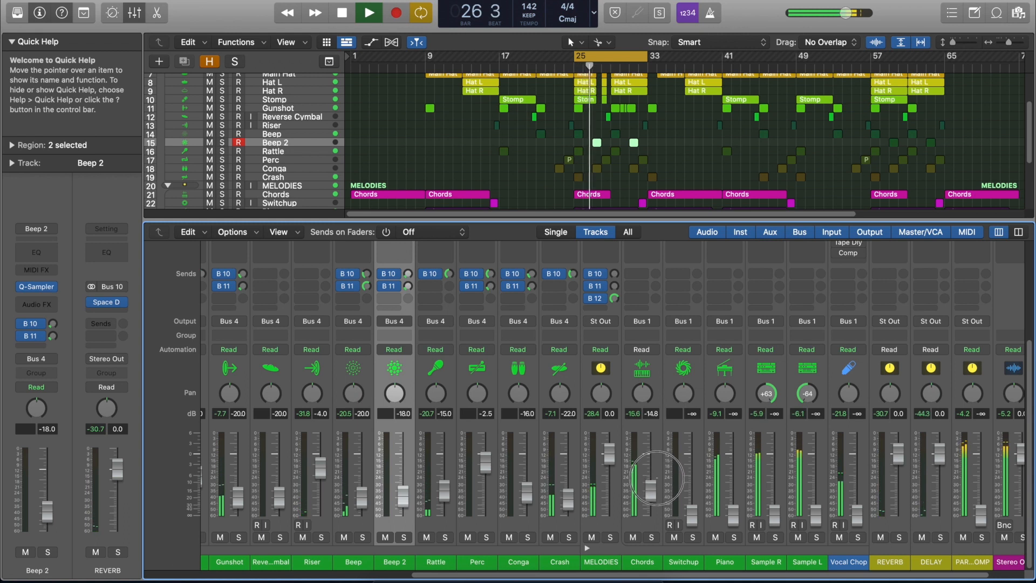
scroll(659, 475, up, 5)
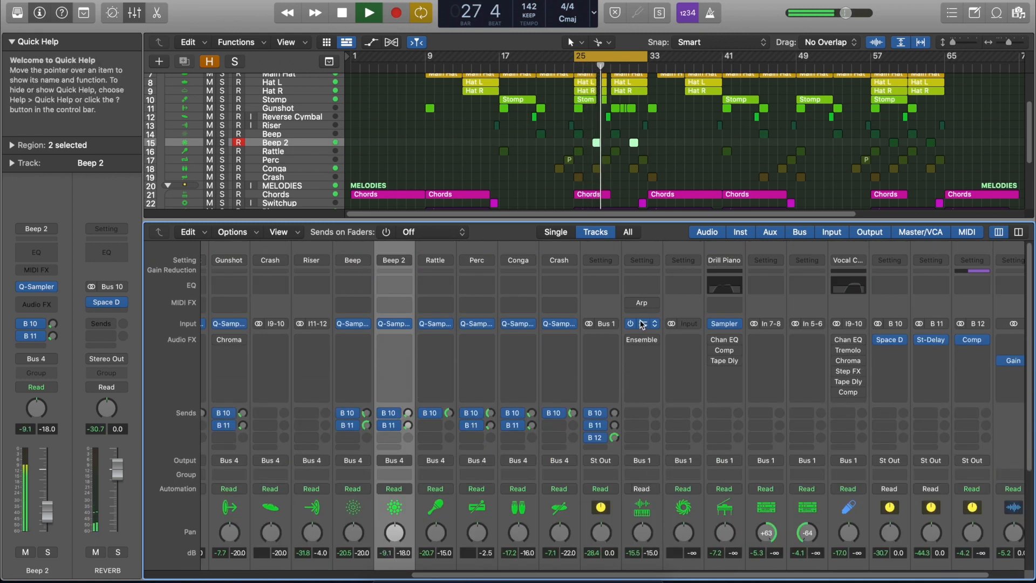
click(643, 324)
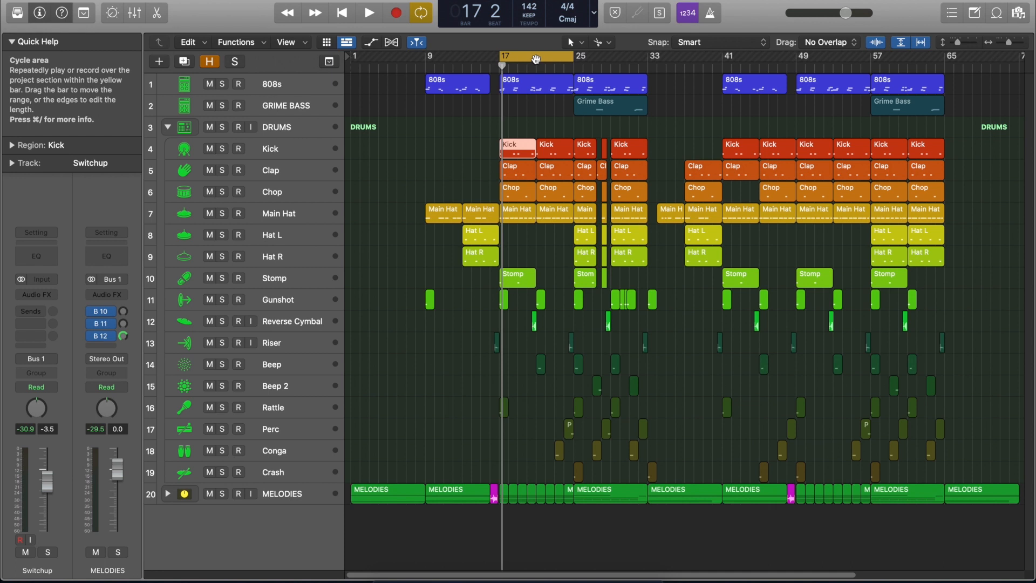
Show the mixer and enlarge its pane to expose the effect slots of the return and Stereo Out channels.
key(x)
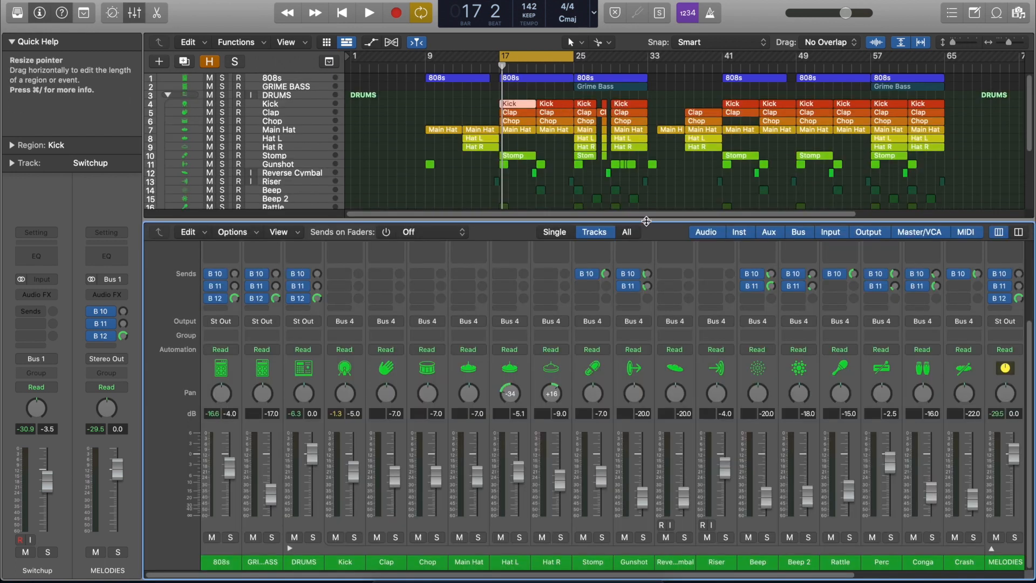
drag(646, 221, 646, 118)
scroll(701, 378, right, 5)
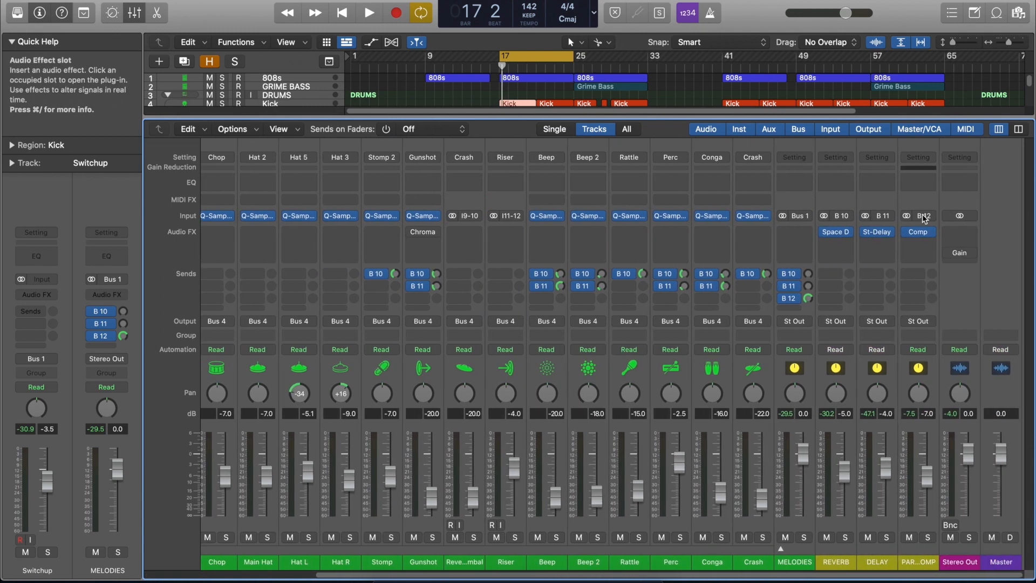
scroll(996, 204, down, 2)
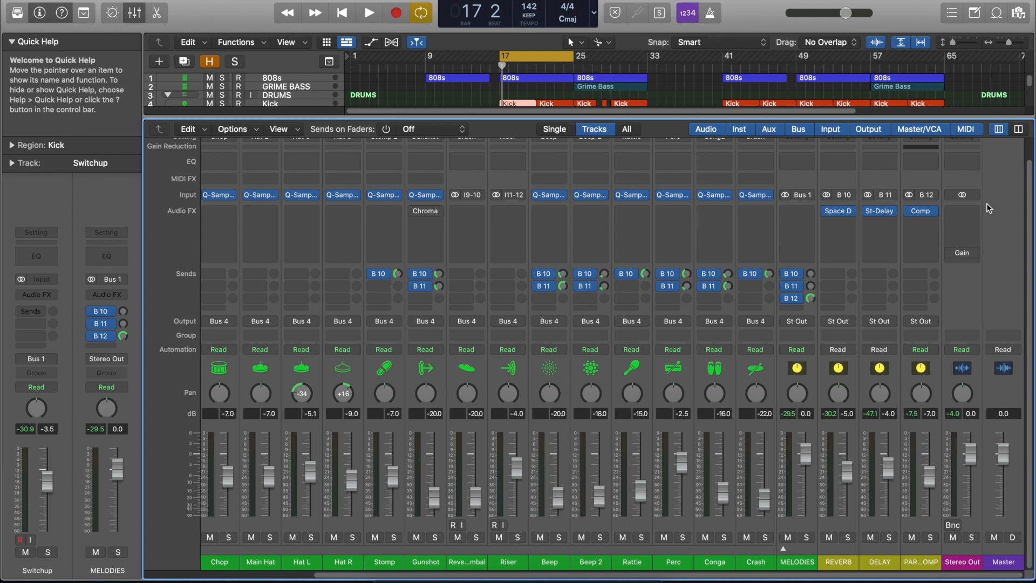
Insert a Dual Mono Linear Phase EQ in the empty first audio effect slot of the Stereo Out channel.
click(969, 211)
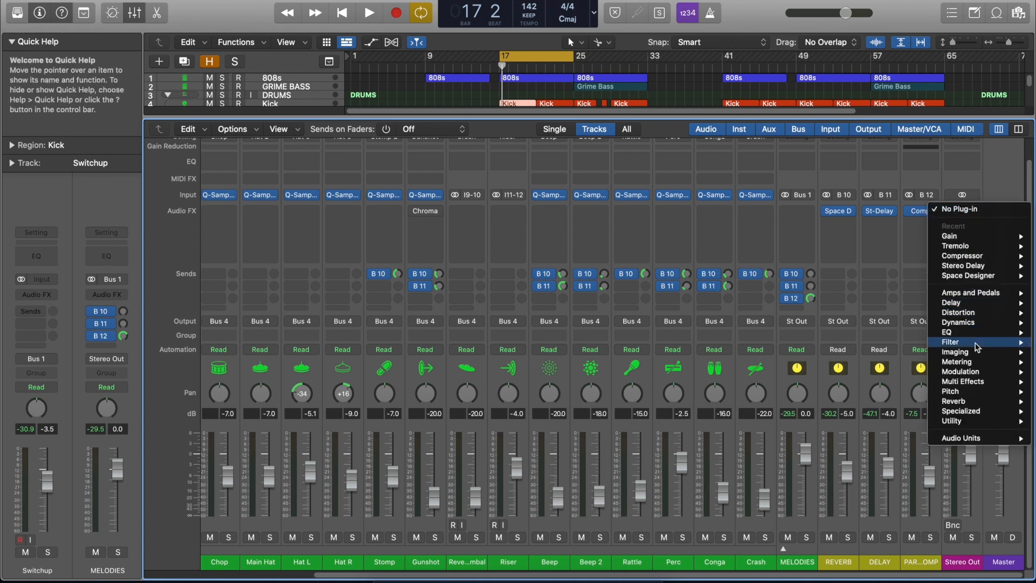
mouse_move(971, 332)
mouse_move(807, 346)
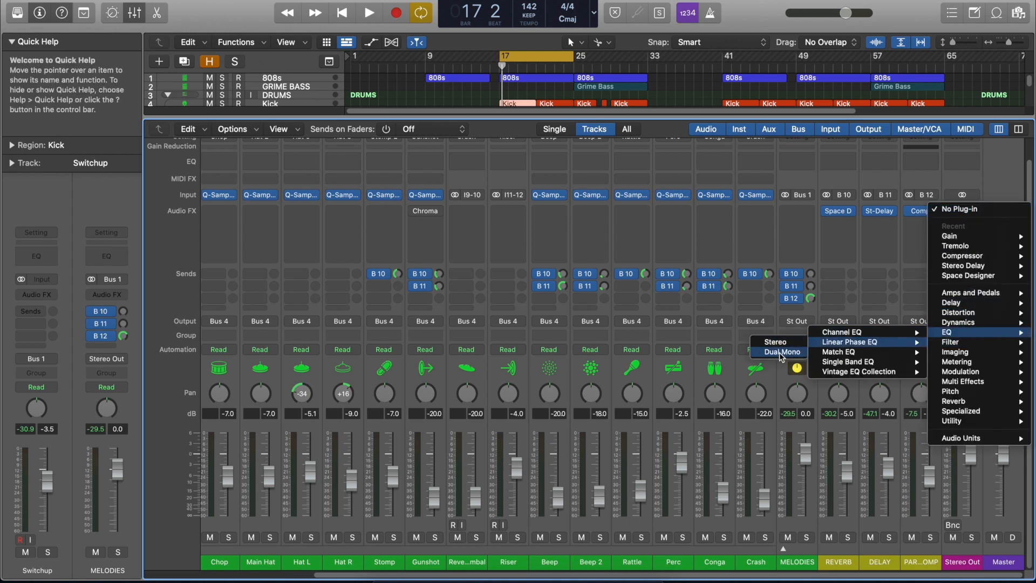
click(781, 353)
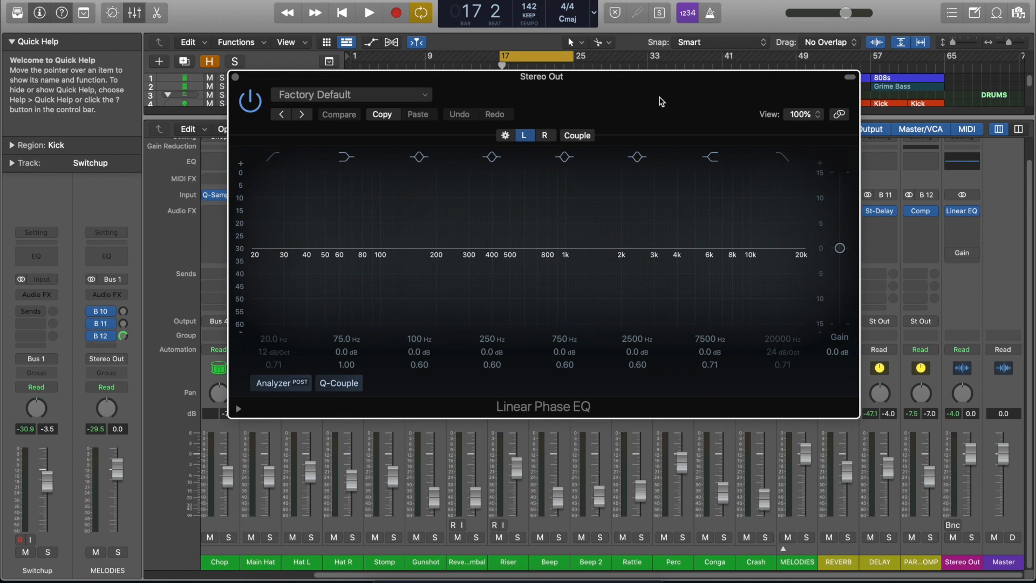
Switch the Linear Phase EQ's channel processing to Mid/Side and show the Mid channel's EQ curve.
click(529, 136)
click(505, 136)
click(315, 274)
click(292, 286)
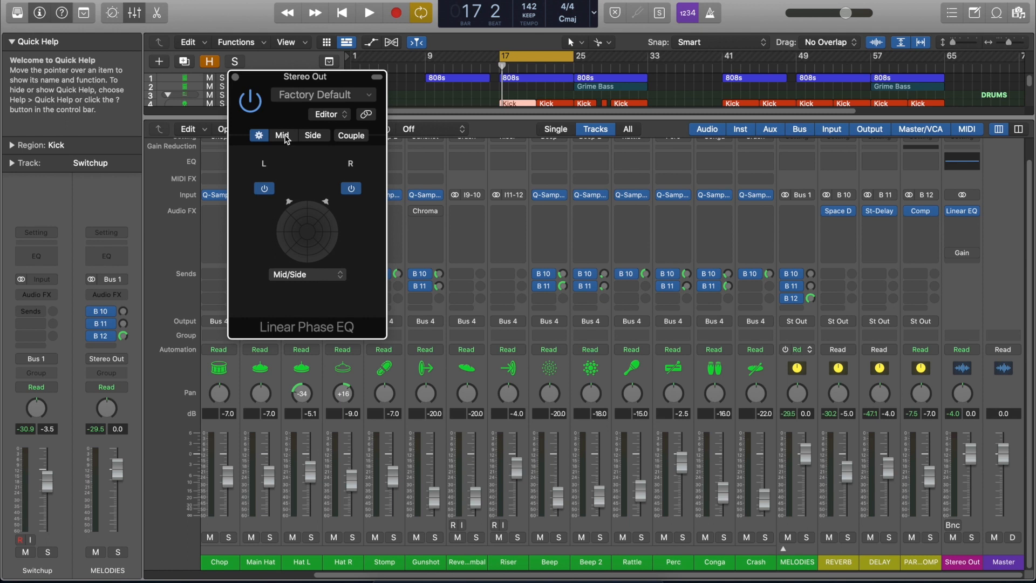
click(283, 136)
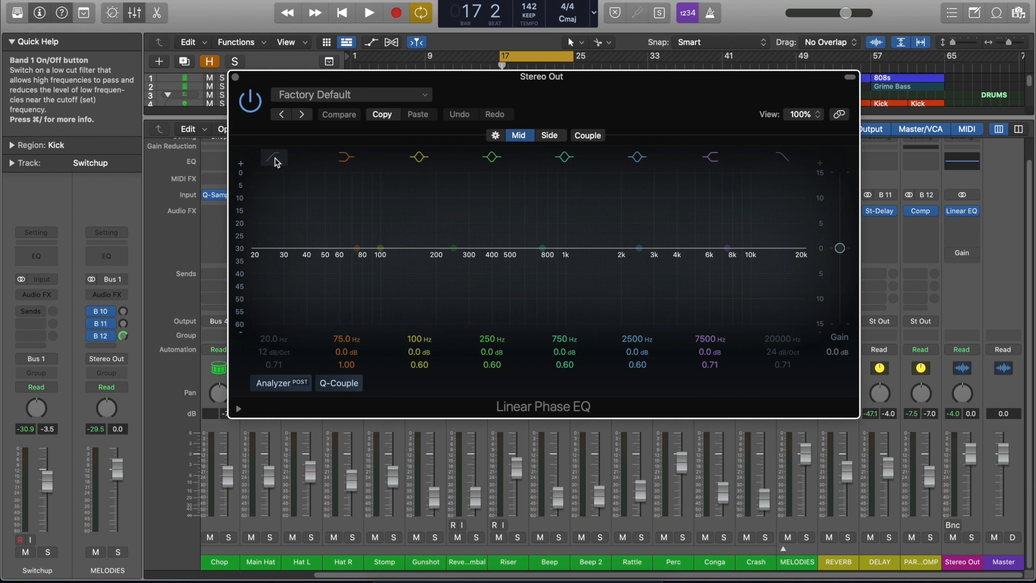
Enable the Mid channel's low cut filter and set it to 25.8 Hz with a 48 dB/Oct slope.
click(275, 159)
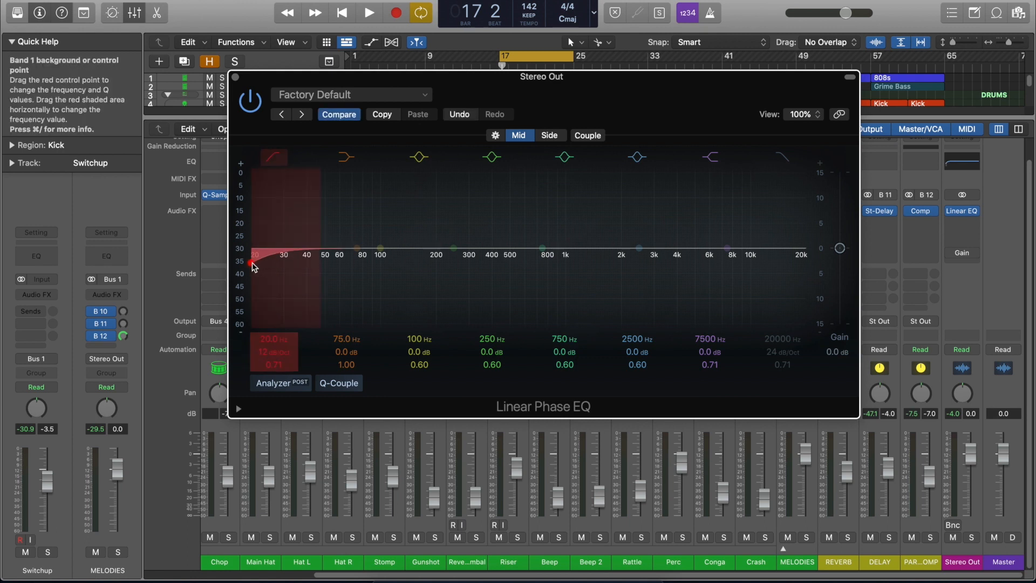
drag(319, 232, 260, 240)
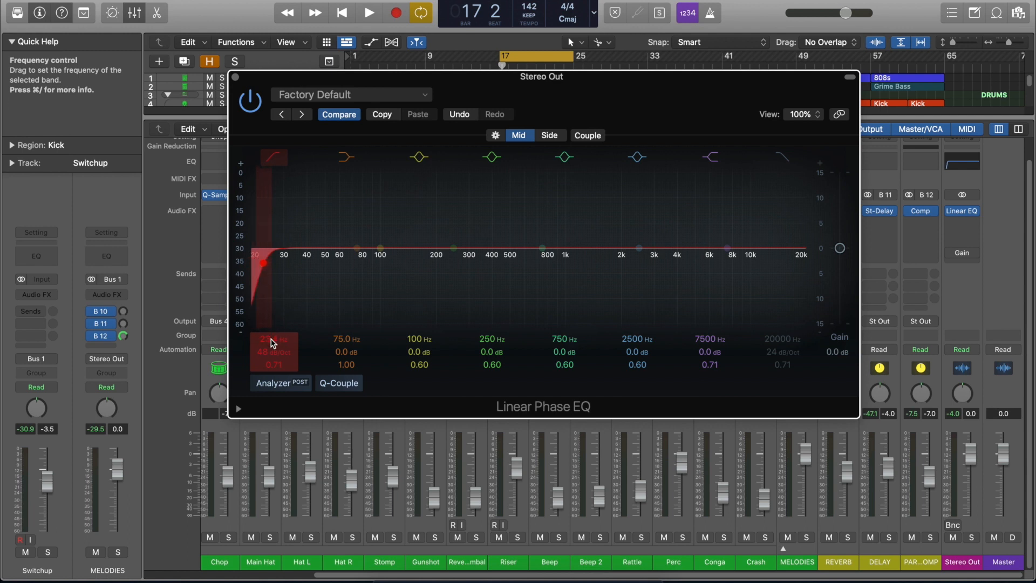
drag(271, 340, 271, 339)
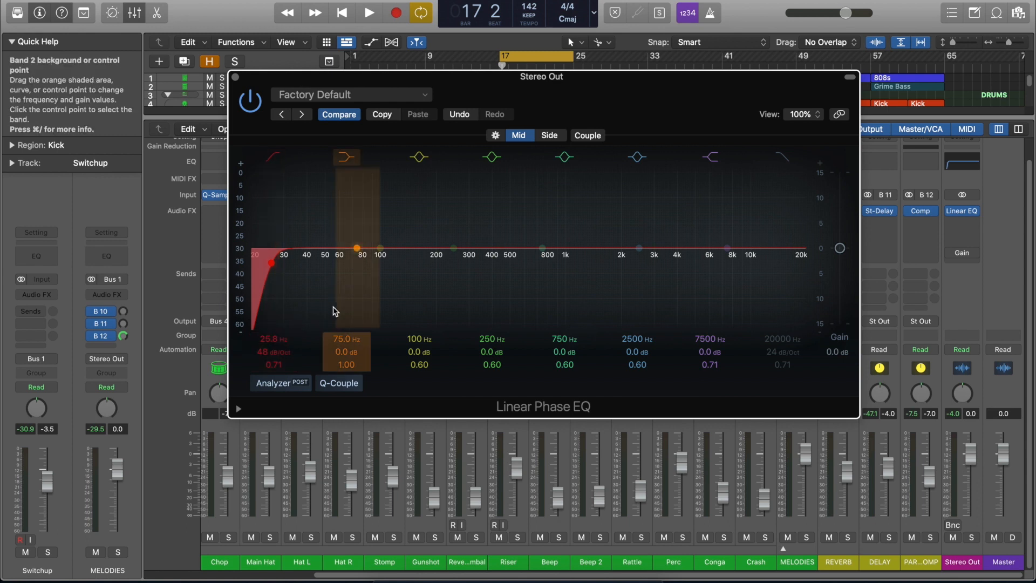
Enable the Mid channel's high cut filter and set it to about 18100 Hz, 48 dB/Oct, Q 0.64.
click(789, 157)
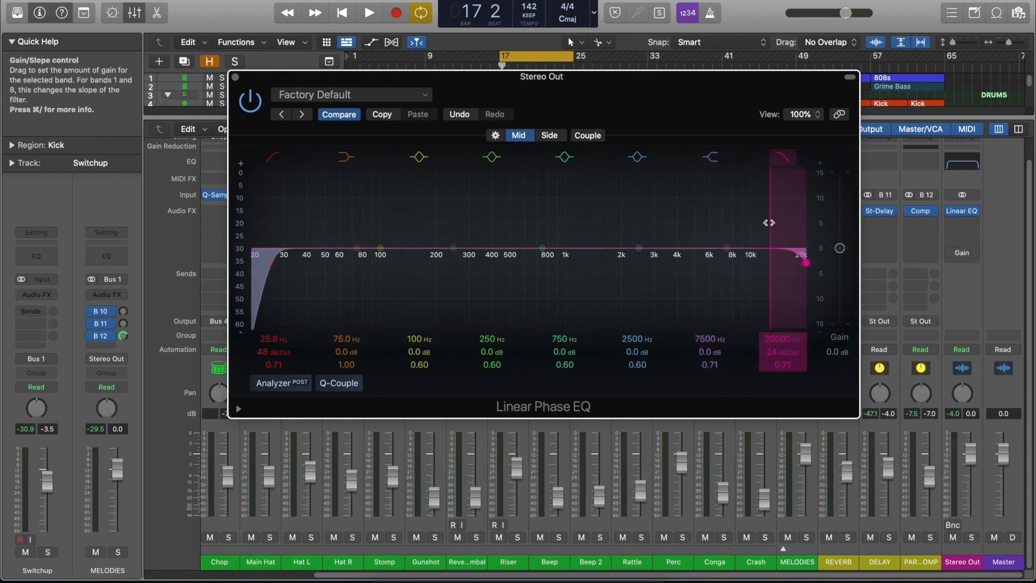
drag(787, 227, 805, 235)
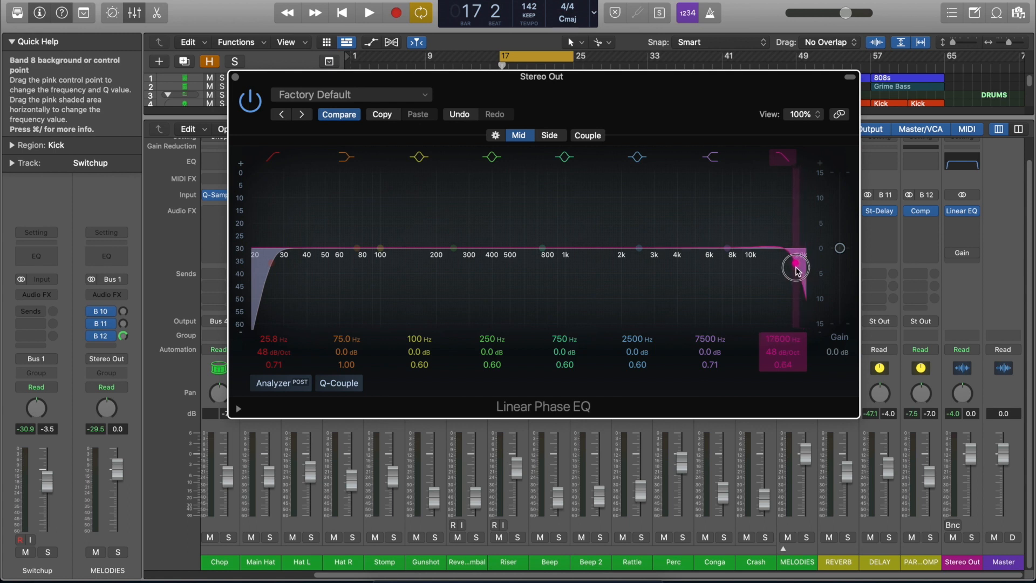
drag(780, 341, 782, 344)
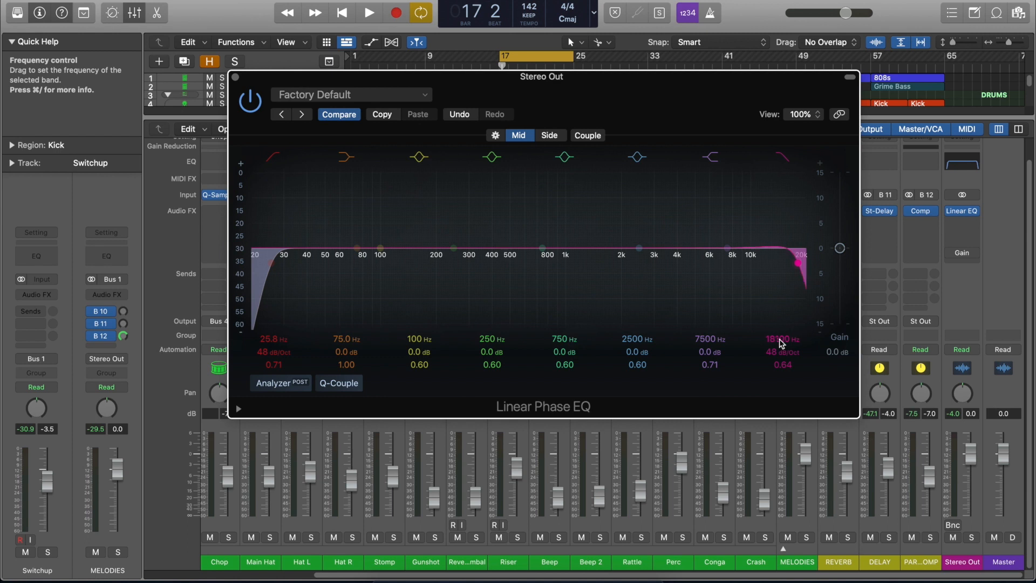
Audition the Mid channel's high cut at lower frequencies during playback and set it to 19000 Hz.
drag(781, 342, 781, 343)
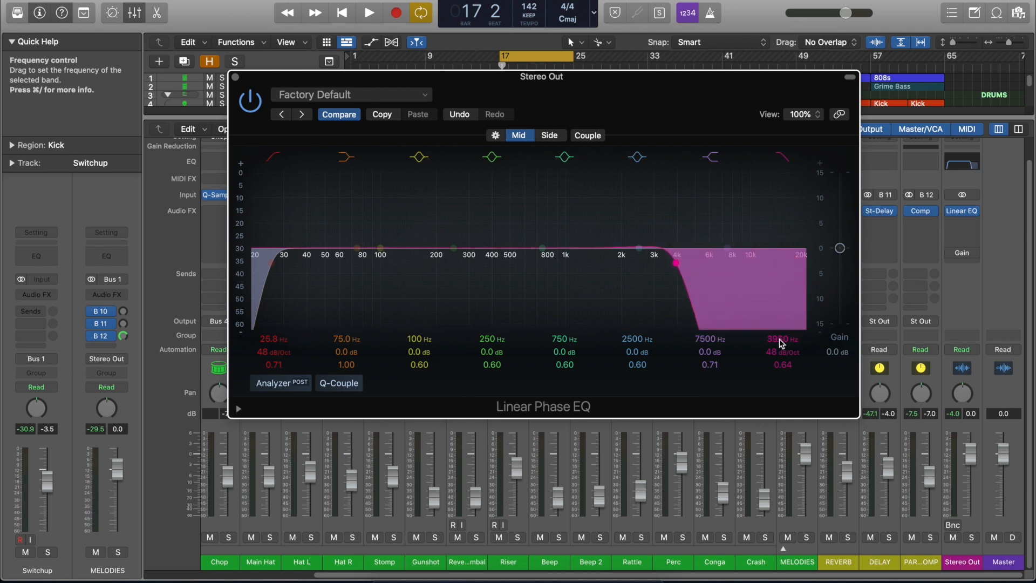
drag(781, 339, 781, 342)
key(space)
key(space)
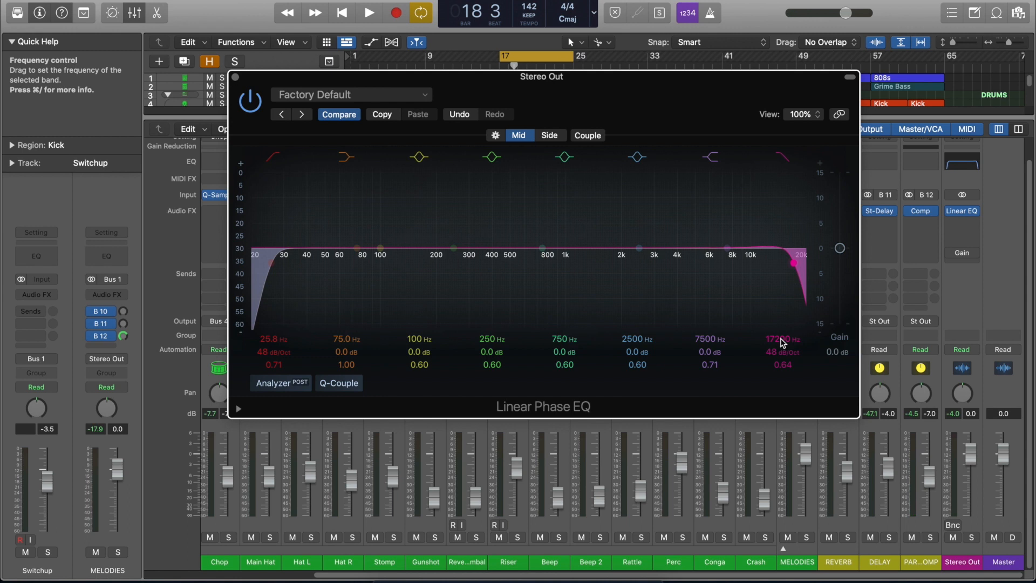
key(space)
drag(781, 342, 781, 342)
key(space)
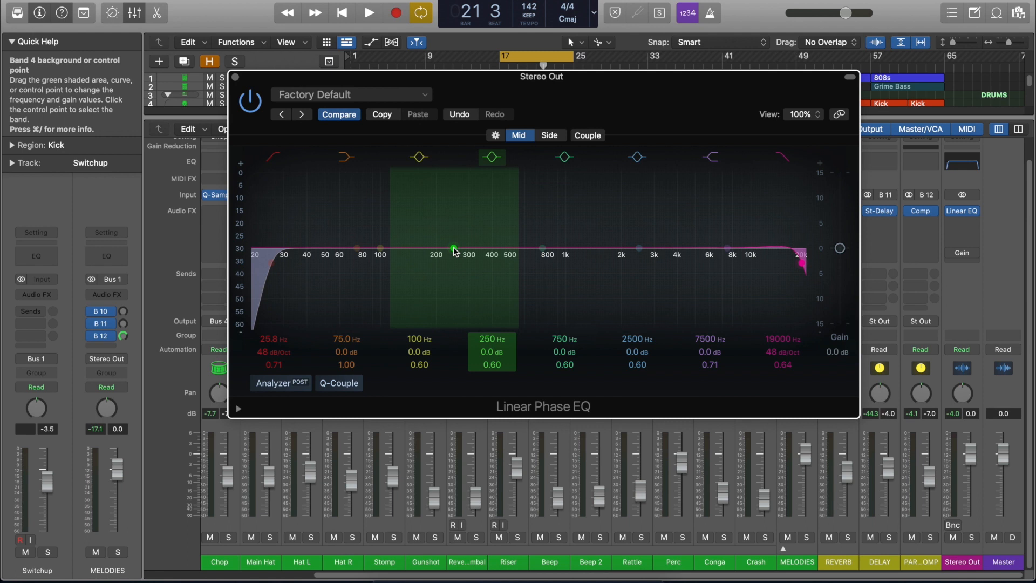
Sweep a narrow boost with Mid band 4 during playback, then set the band to 258 Hz, -2.5 dB, Q 2.50.
key(space)
mouse_move(454, 249)
mouse_down()
mouse_move(467, 269)
mouse_move(456, 189)
mouse_move(464, 167)
mouse_move(447, 156)
mouse_up()
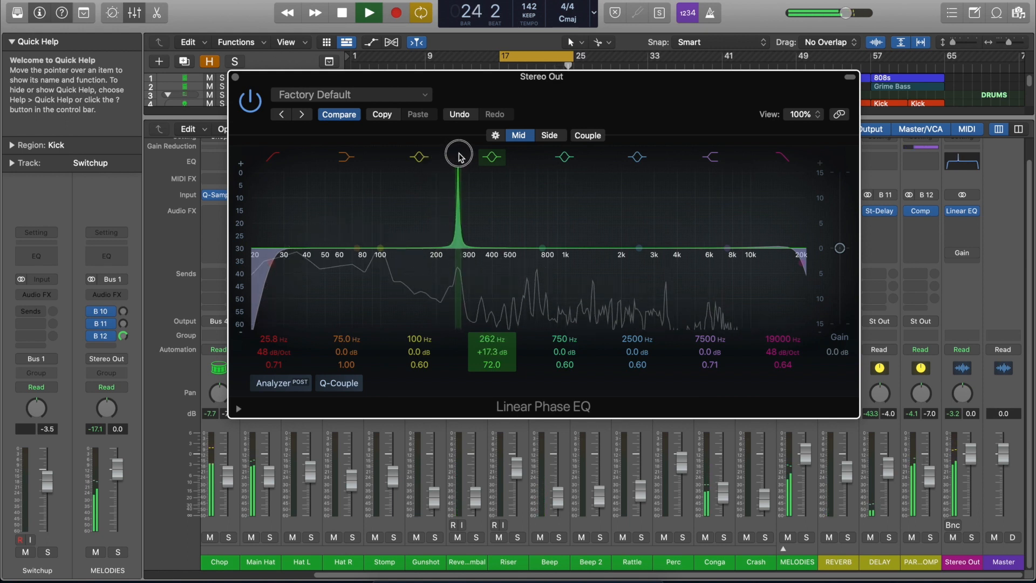
drag(460, 157, 471, 157)
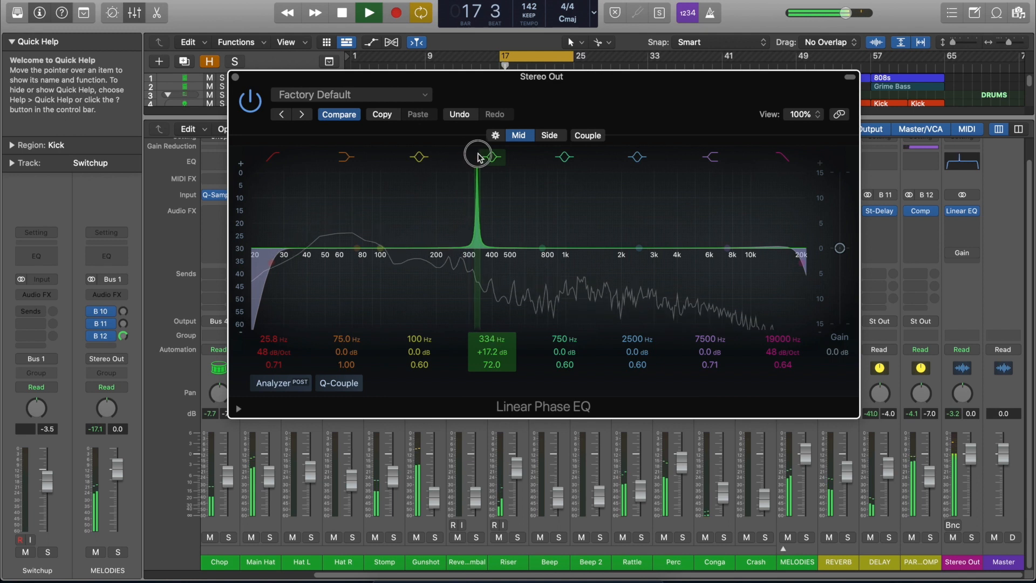
drag(474, 157, 458, 156)
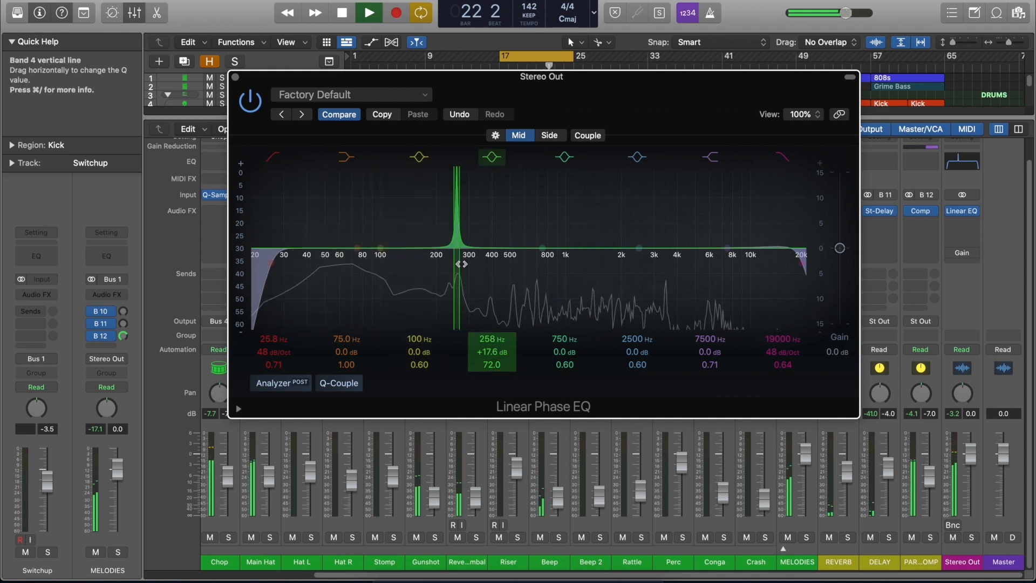
mouse_move(488, 352)
mouse_down()
mouse_move(487, 386)
mouse_move(492, 352)
mouse_up()
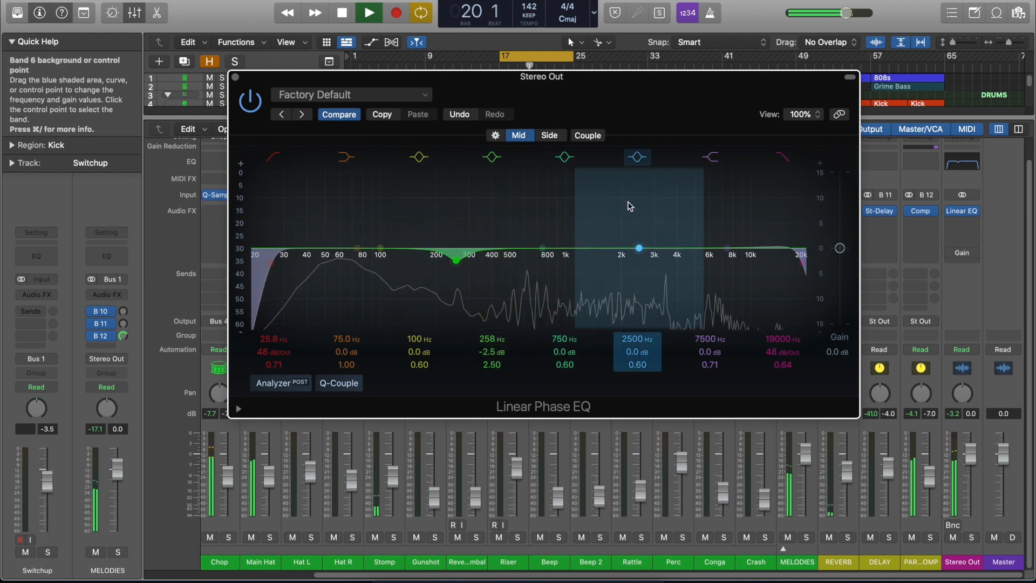
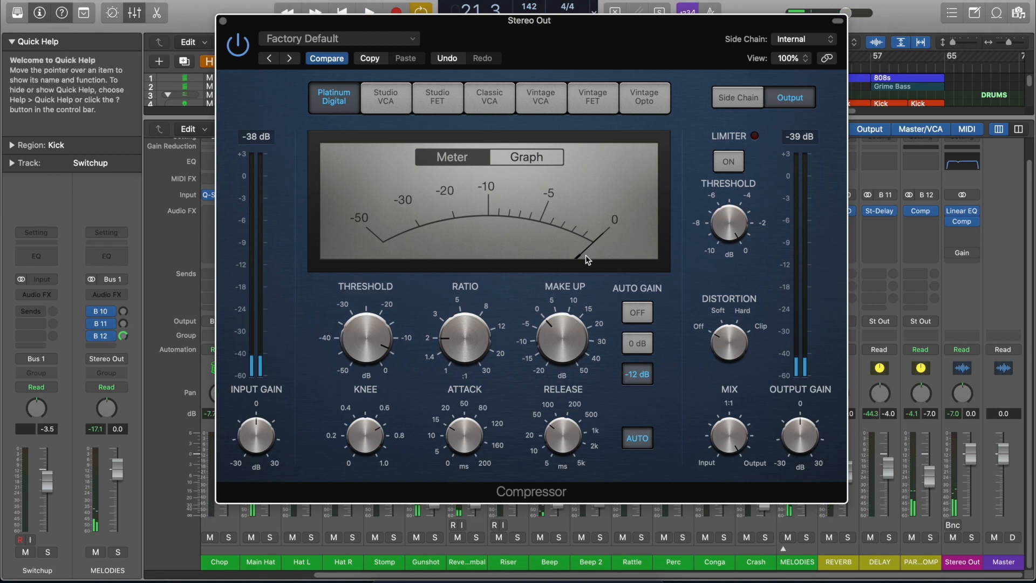
Turn off the Stereo Out Compressor's auto gain, lower its threshold, and set the ratio to about 4.6:1 and attack to about 9.5 ms.
key(space)
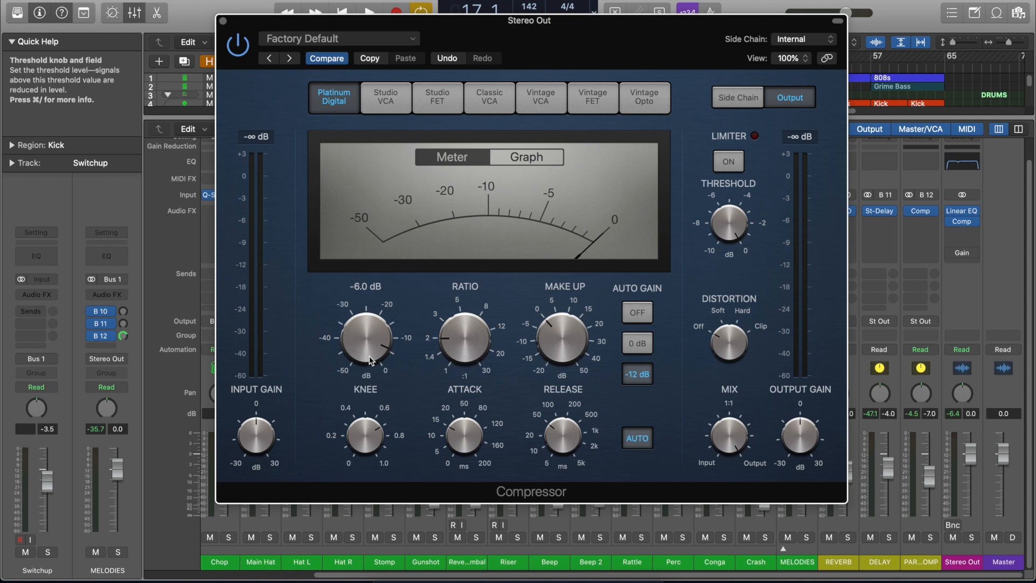
key(space)
drag(371, 361, 382, 342)
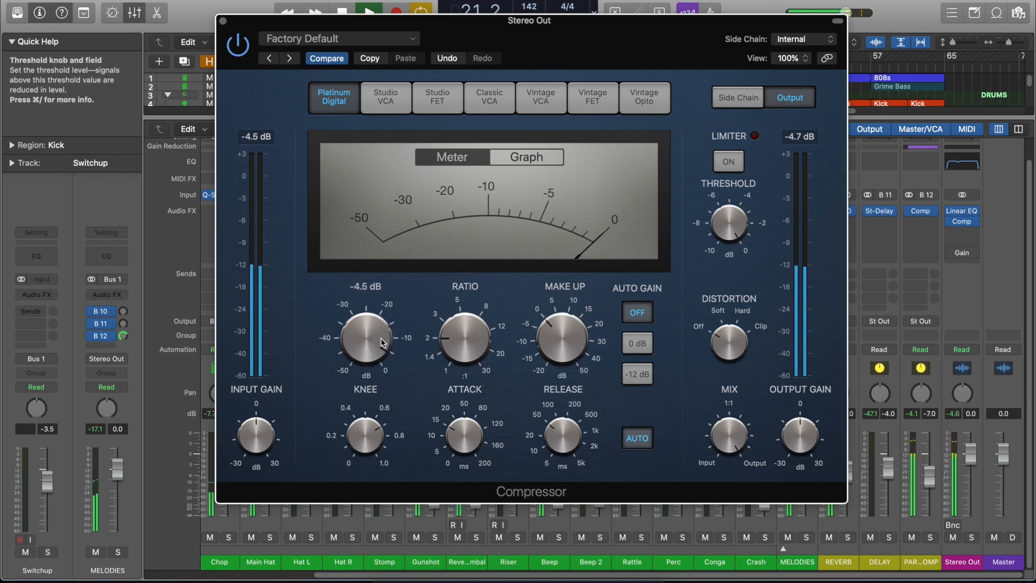
drag(458, 339, 459, 300)
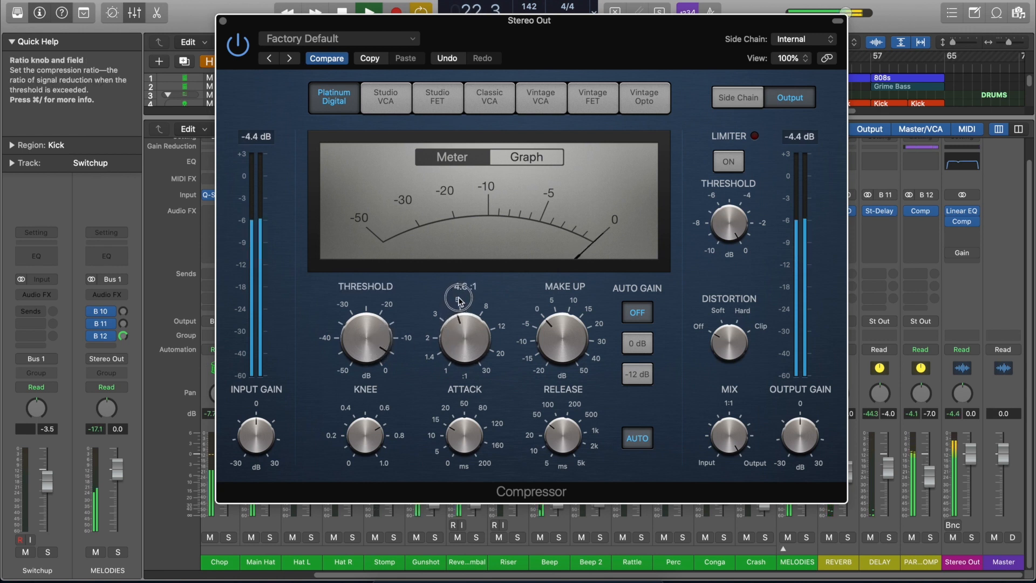
drag(373, 323, 376, 338)
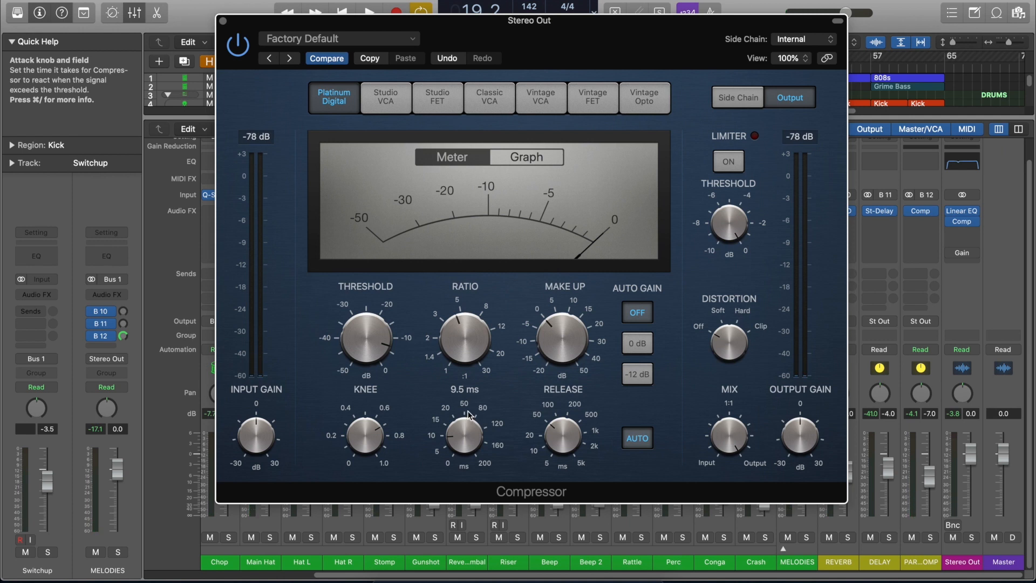
key(space)
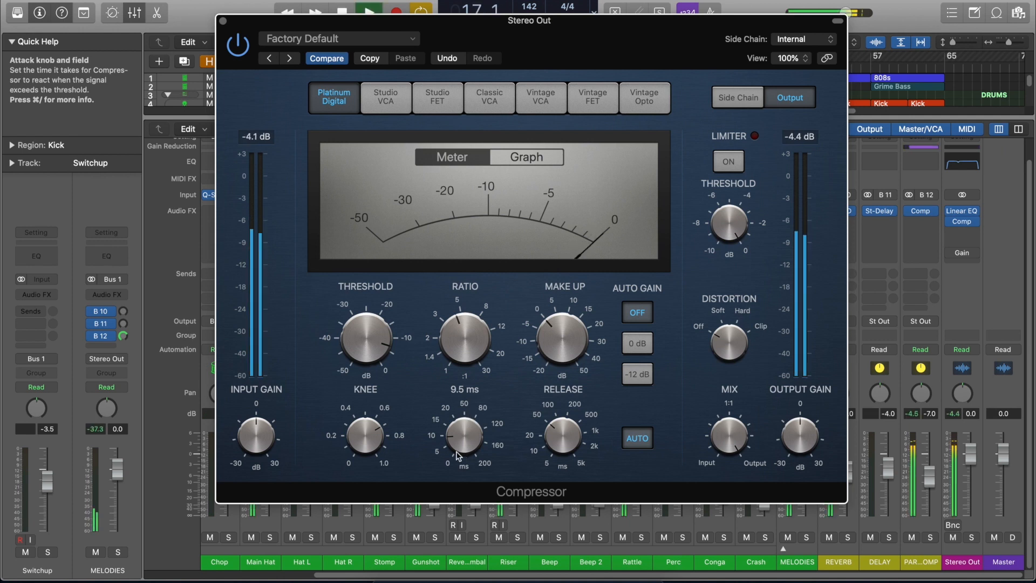
drag(460, 451, 460, 446)
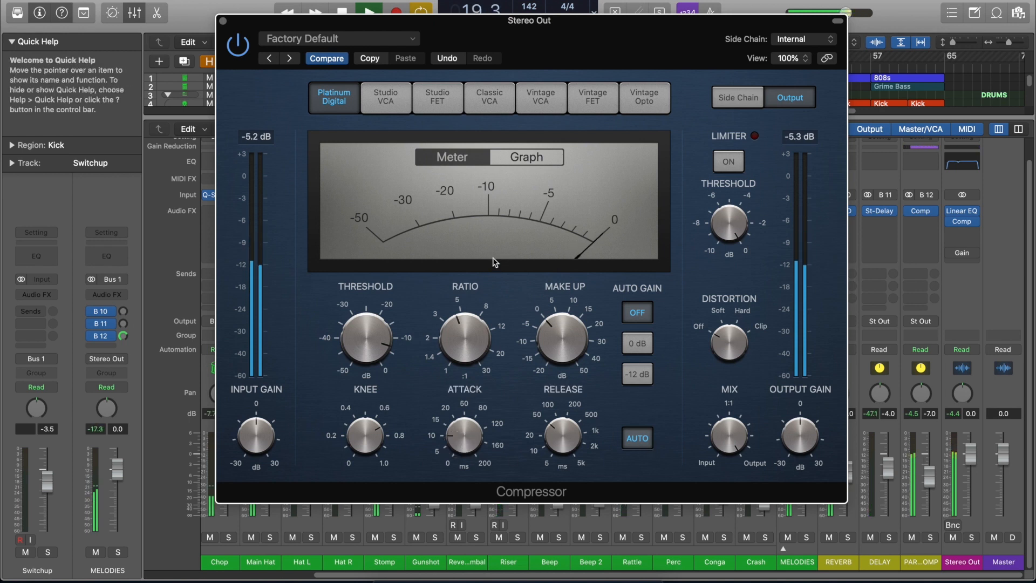
Examine the Stereo Out Compressor's gain reduction on the graph display during playback and return to the meter display.
click(549, 153)
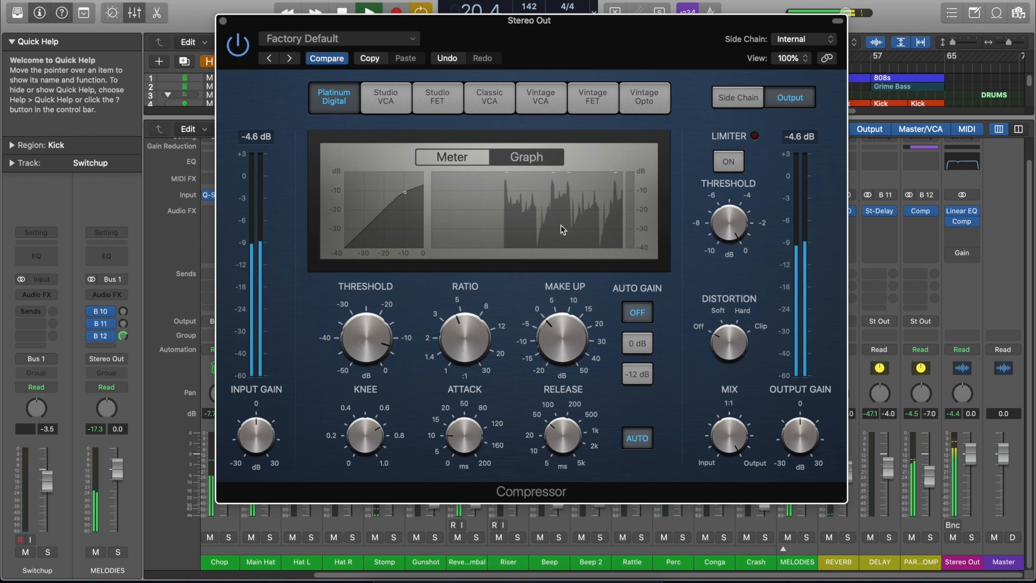
key(space)
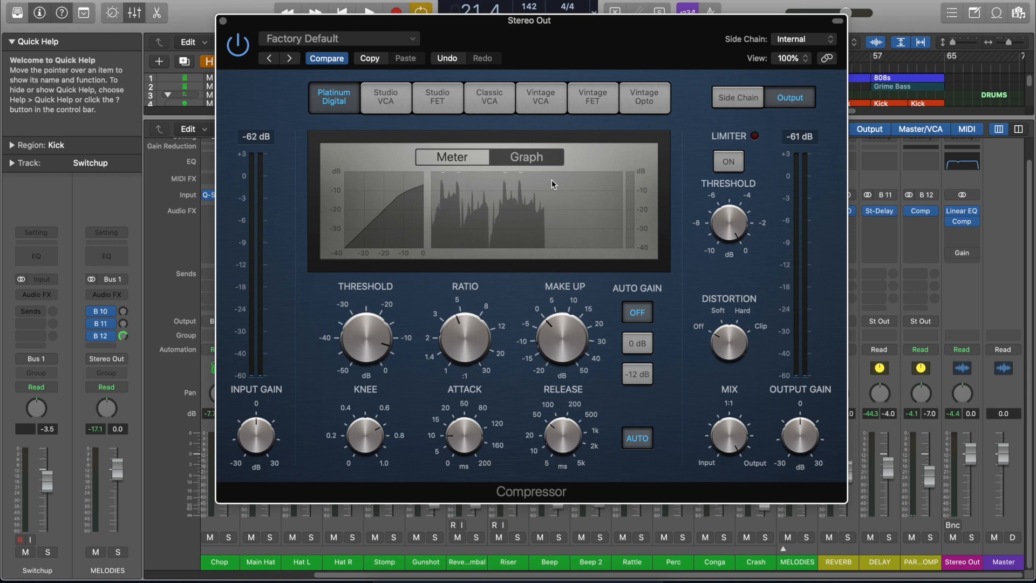
key(space)
click(444, 152)
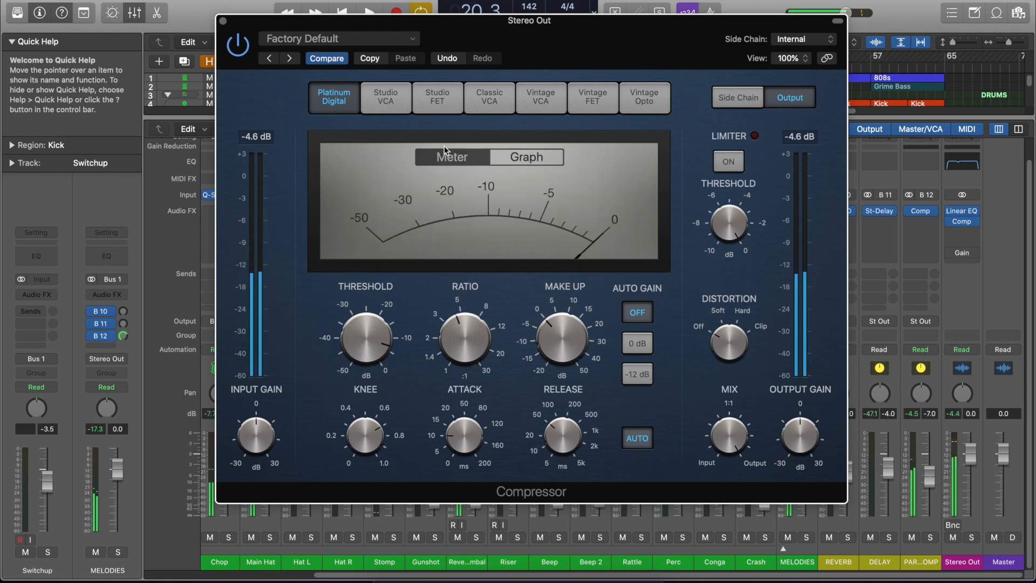
Audition the Stereo Out Compressor's Studio VCA, Studio FET, Classic VCA, Vintage VCA and Vintage FET models, and settle on Vintage VCA.
key(space)
click(400, 99)
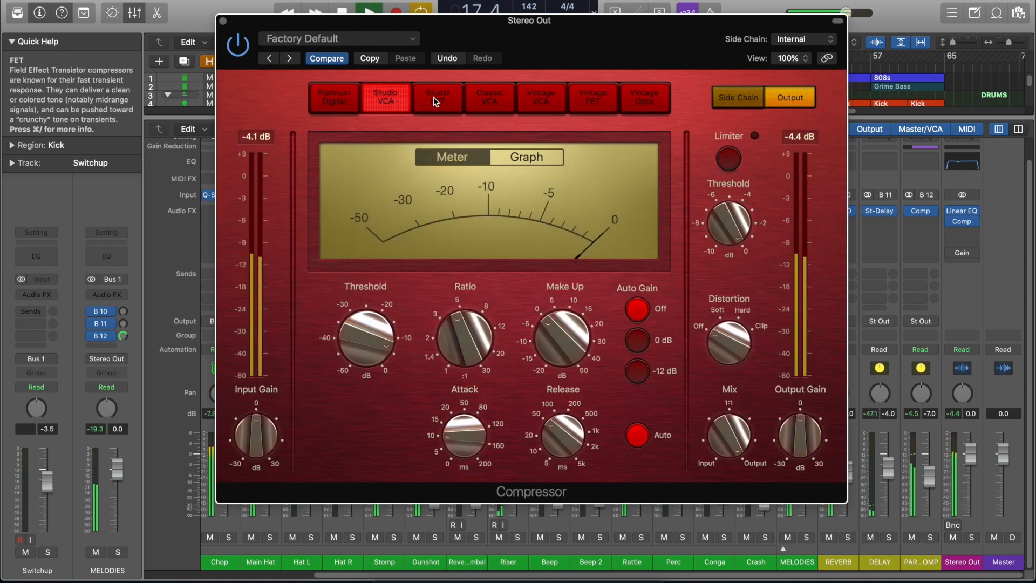
click(434, 101)
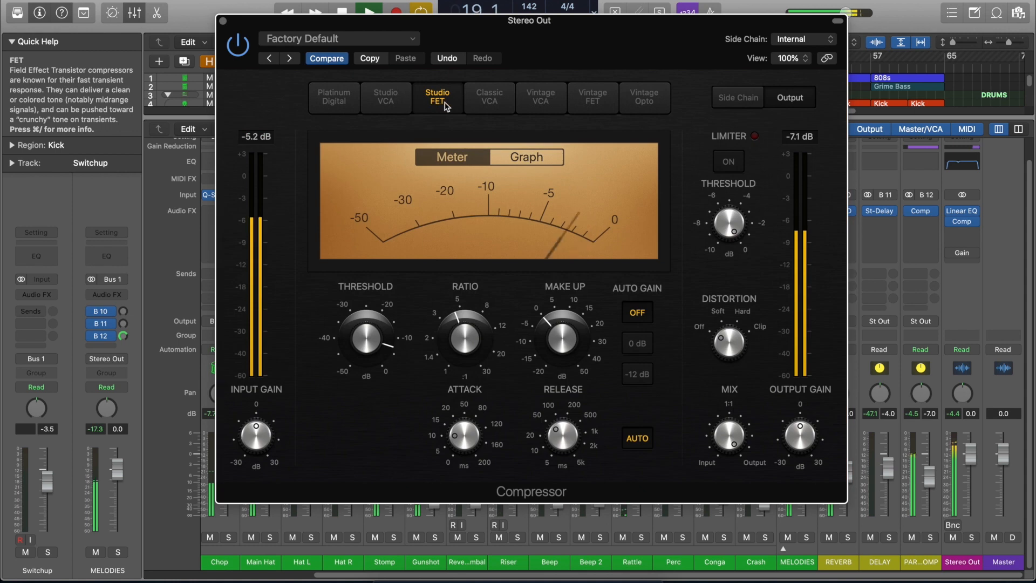
click(477, 101)
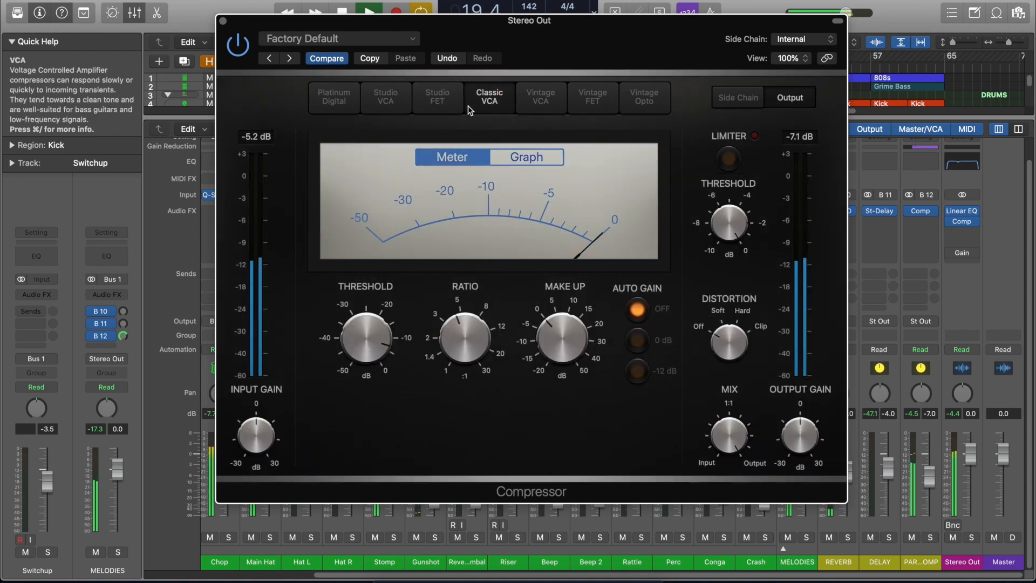
click(535, 104)
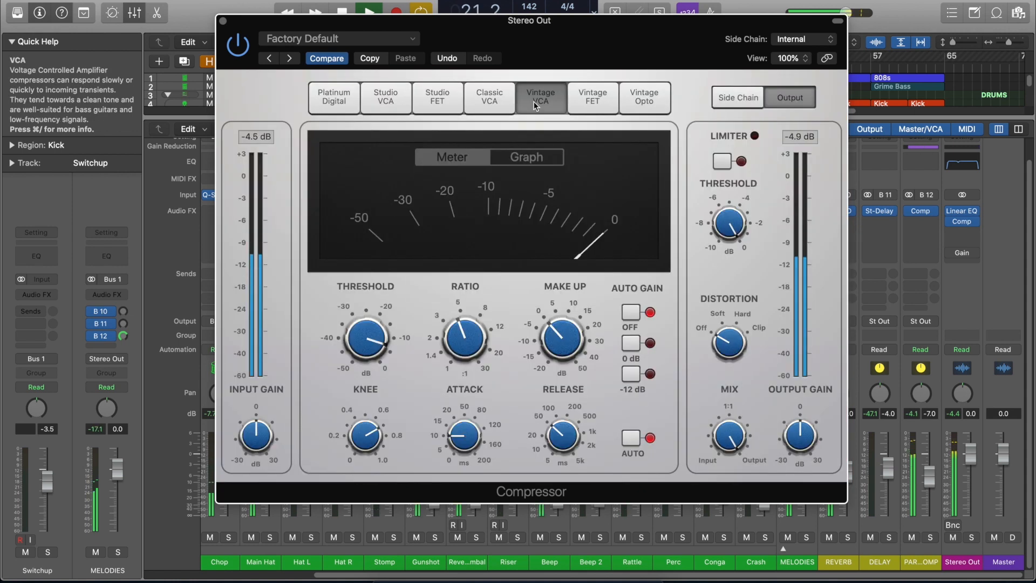
click(533, 102)
click(596, 102)
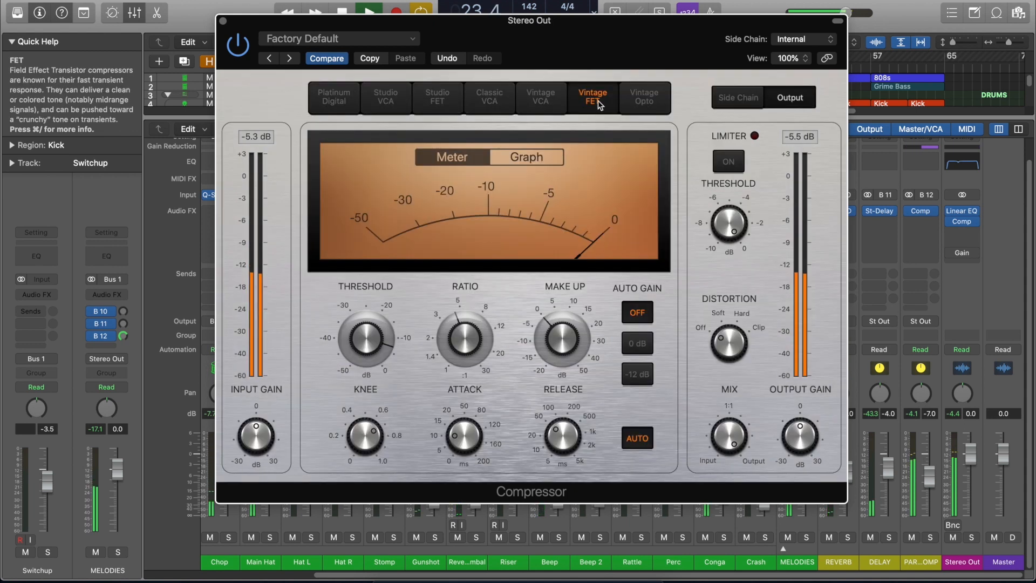
click(550, 105)
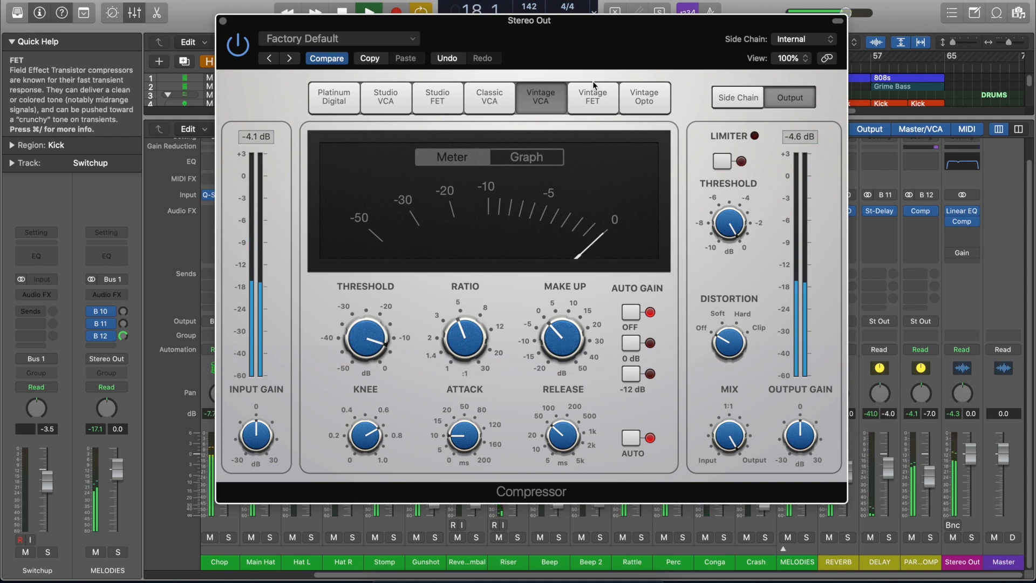
key(space)
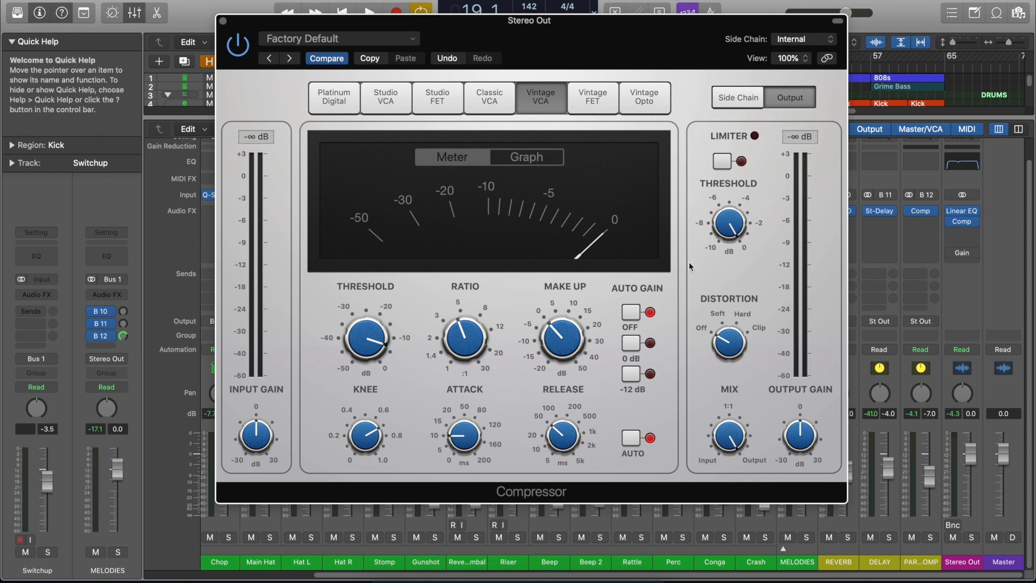
Set the Stereo Out Compressor's distortion to Soft and audition it during playback.
drag(729, 355, 728, 341)
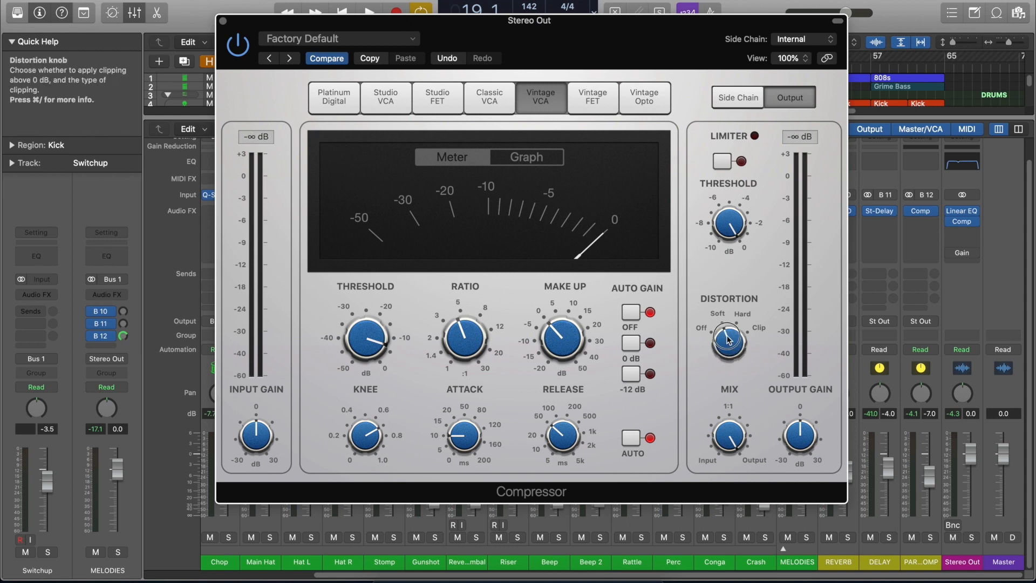
key(space)
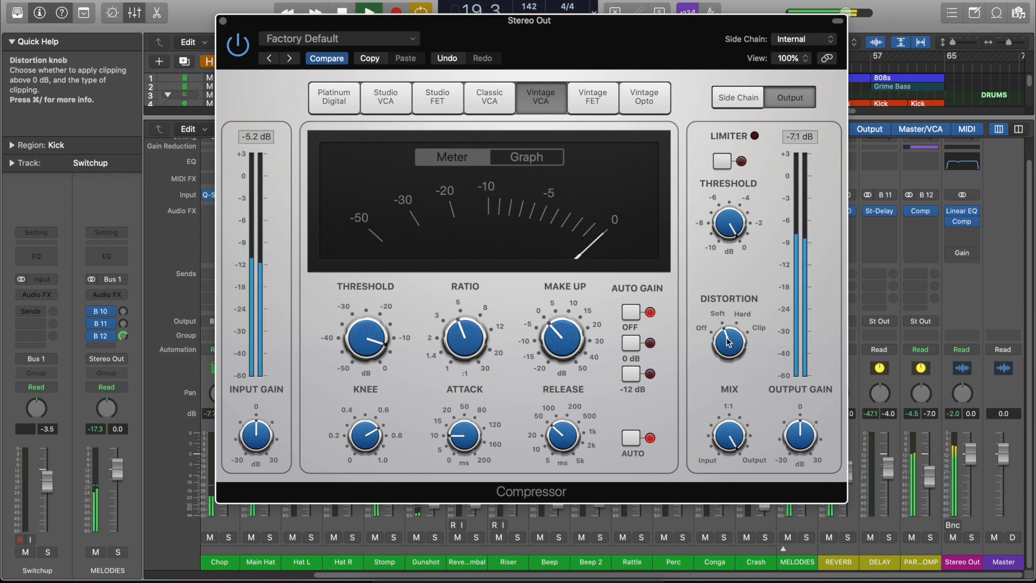
key(space)
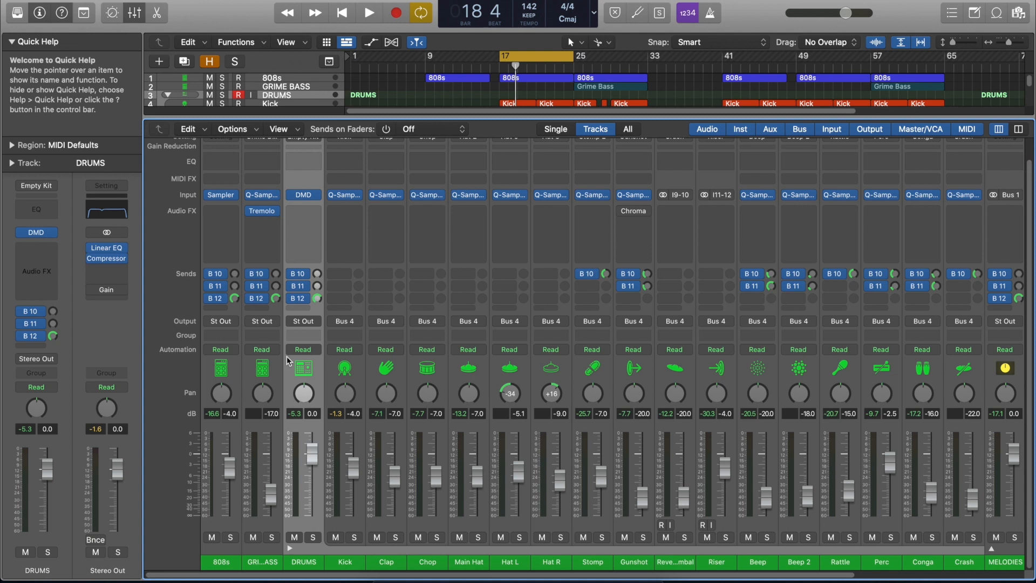
Insert an Enveloper in the empty audio effect slot of the DRUMS channel.
click(305, 222)
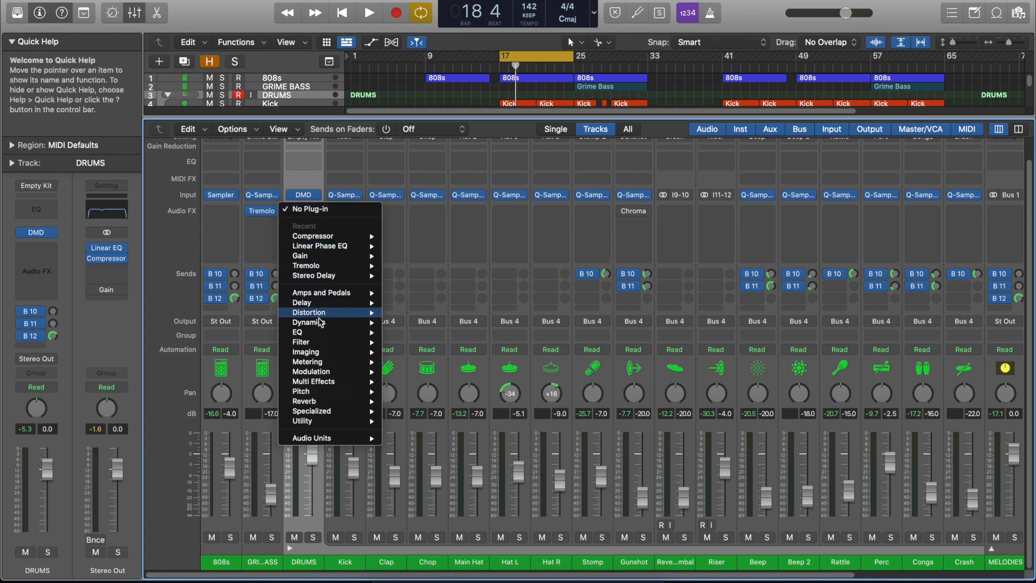
mouse_move(310, 323)
mouse_move(437, 375)
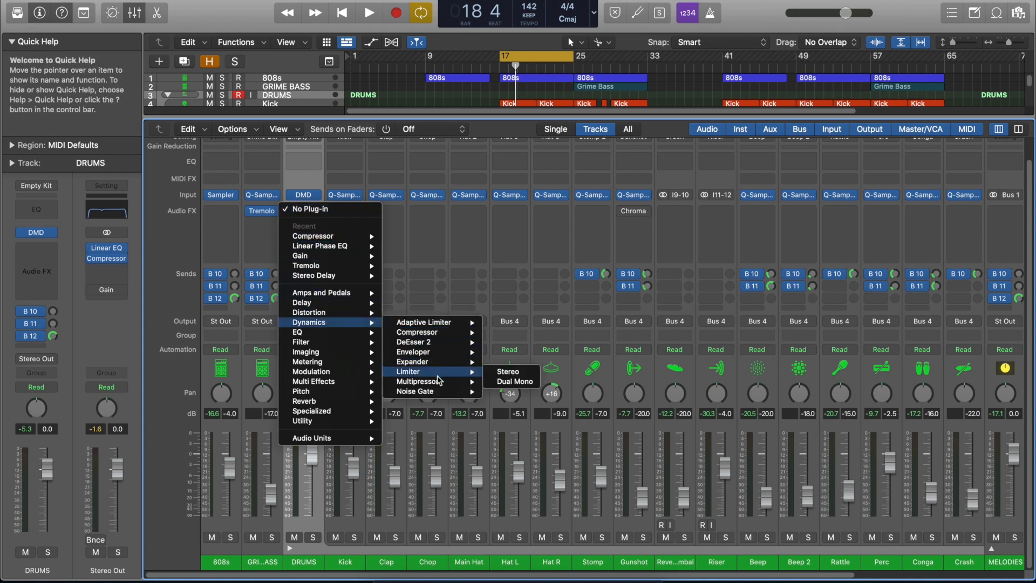
click(501, 361)
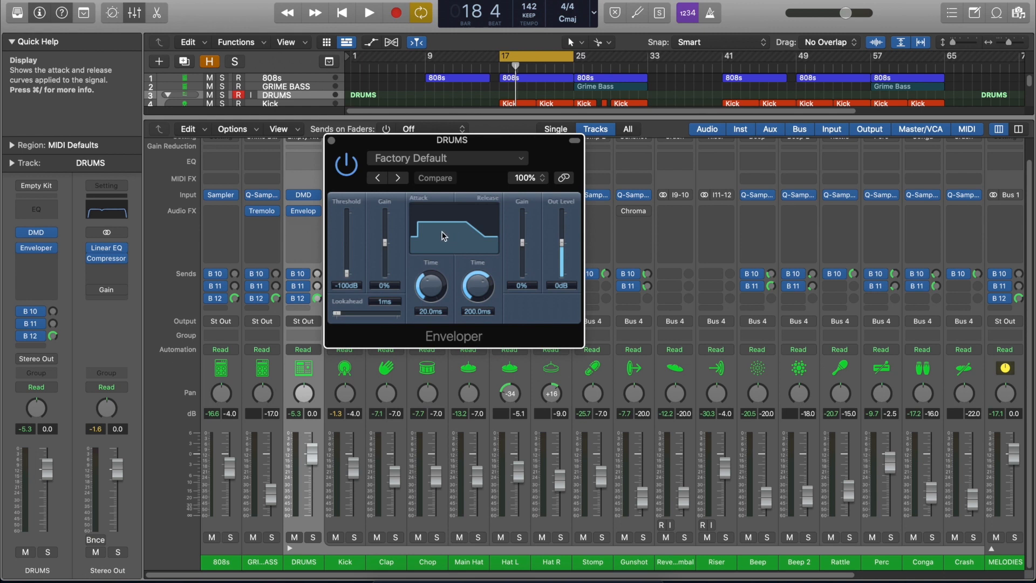
Raise the DRUMS Enveloper's attack gain to about 24% and adjust its attack time during playback.
mouse_move(385, 243)
mouse_down()
mouse_move(388, 228)
mouse_move(391, 238)
mouse_up()
key(space)
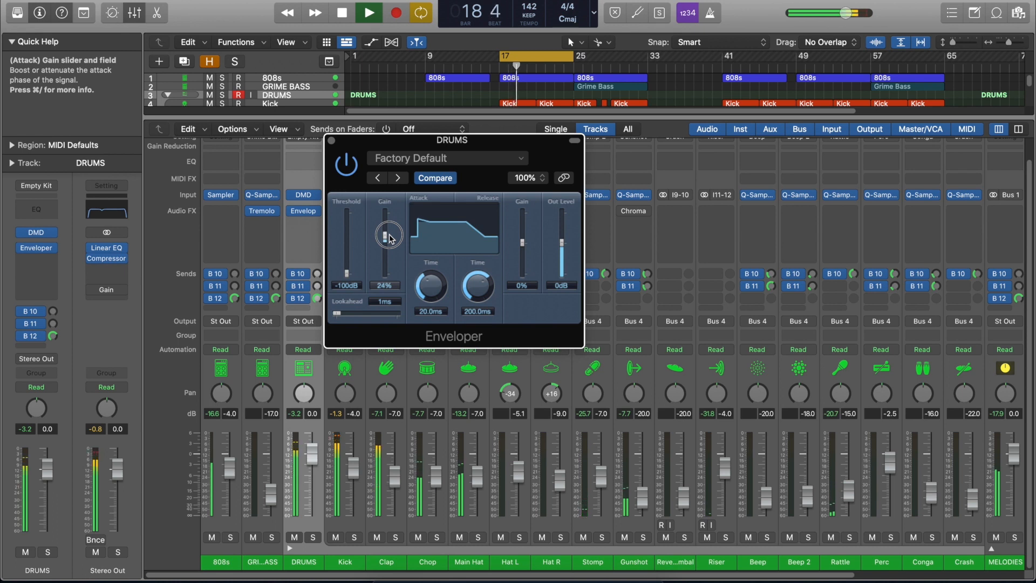
drag(431, 288, 440, 312)
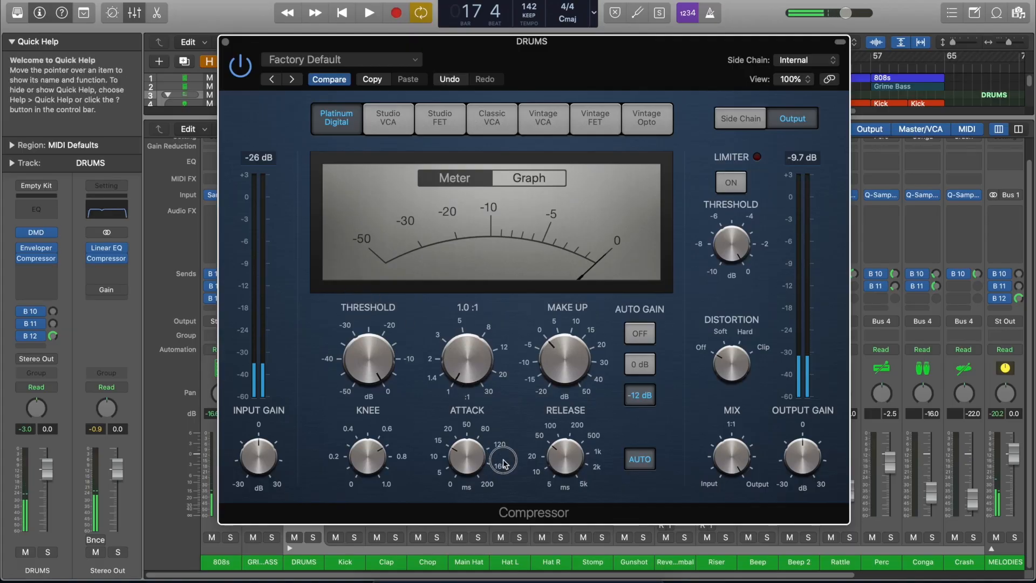
Turn off the DRUMS Compressor's auto gain, adjust its ratio and attack during playback, and switch it to the Classic VCA model.
click(643, 335)
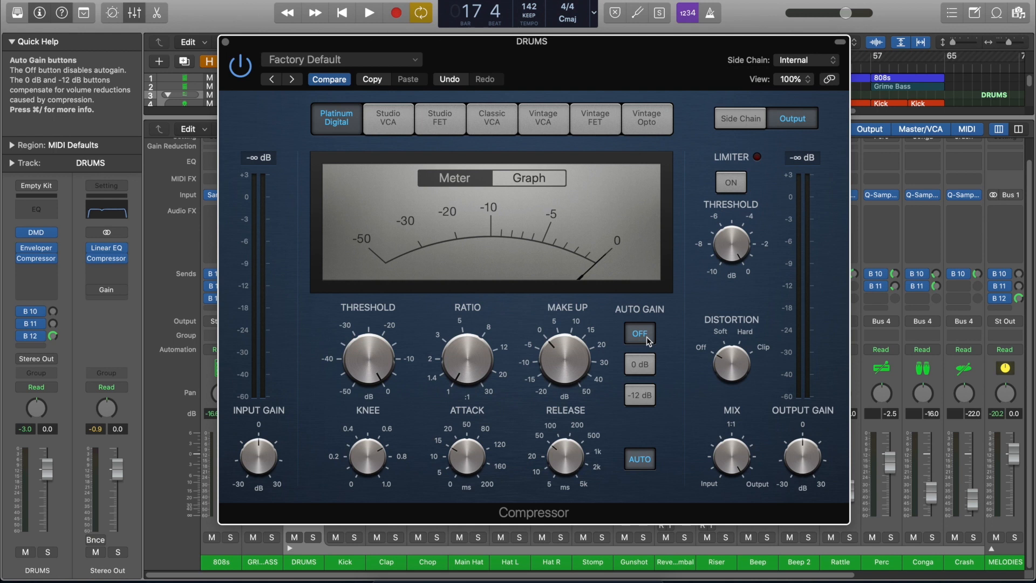
key(space)
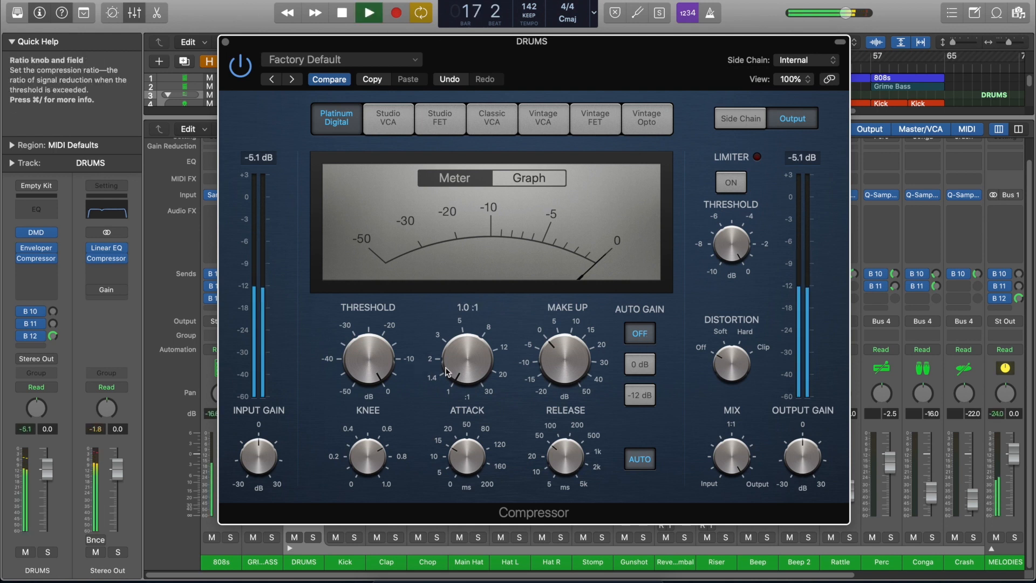
drag(459, 372, 462, 370)
drag(469, 456, 469, 448)
click(492, 117)
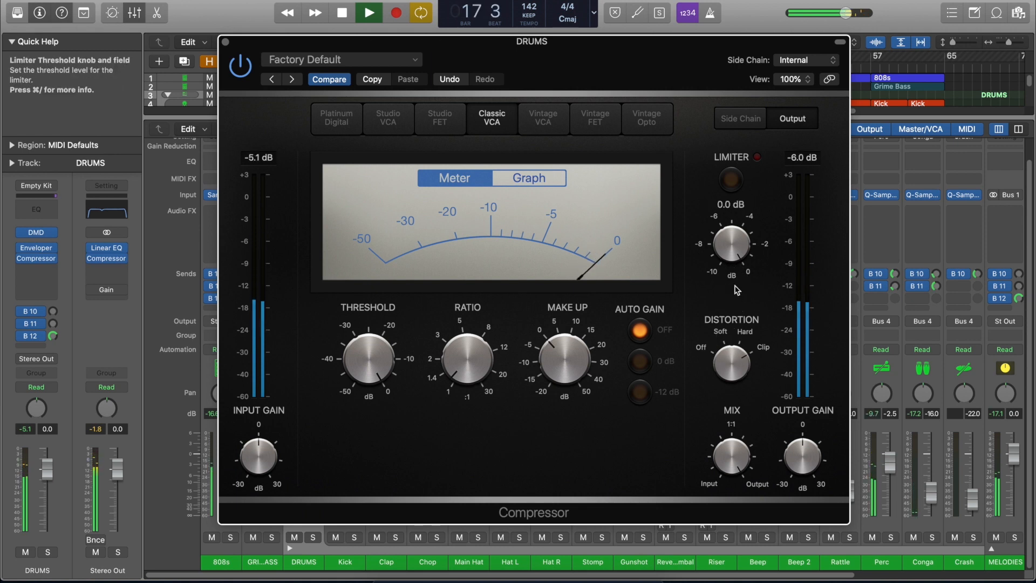
Audition the DRUMS Compressor settings during playback and close the plug-in to return to the mixer.
key(space)
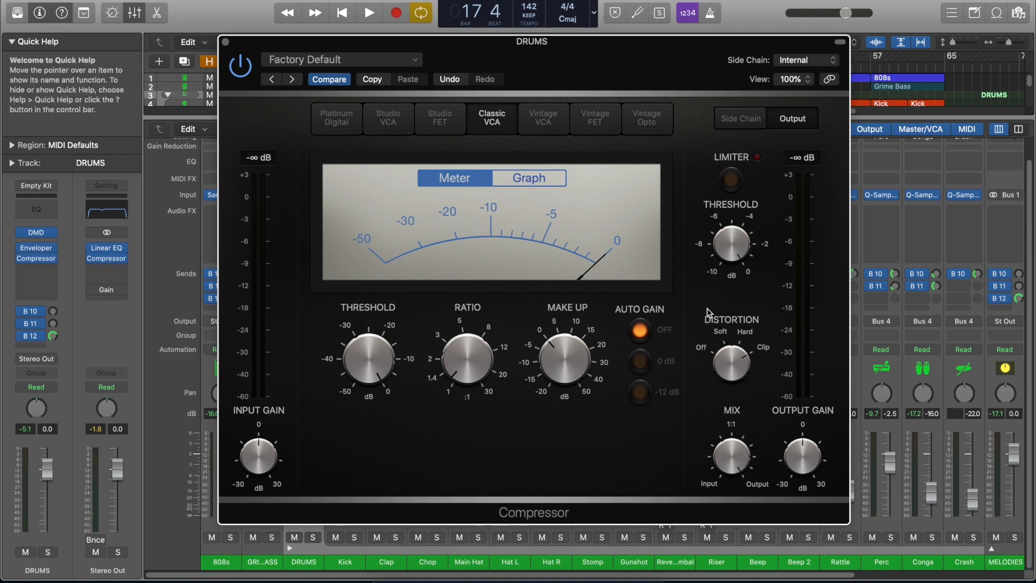
key(space)
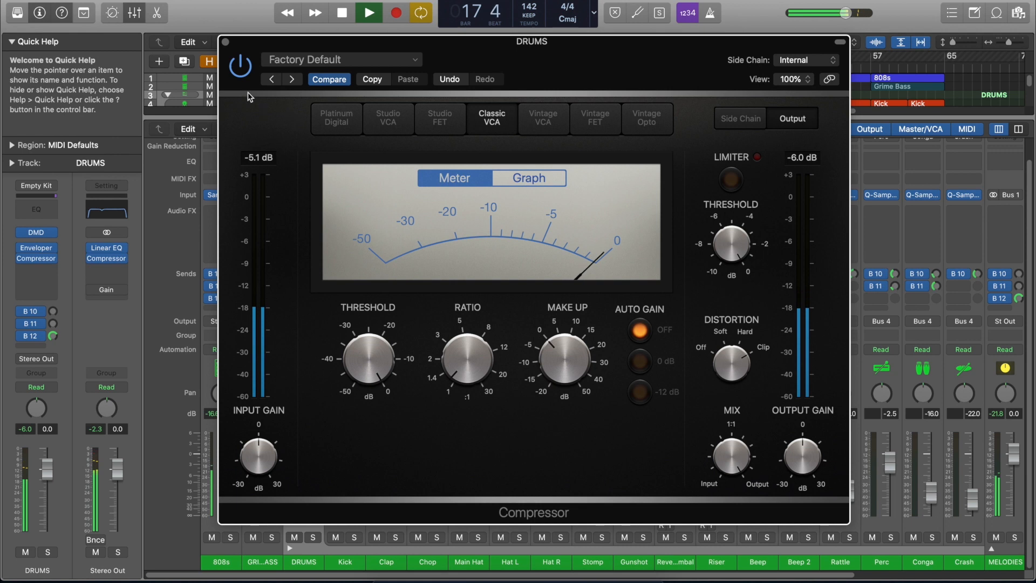
click(225, 42)
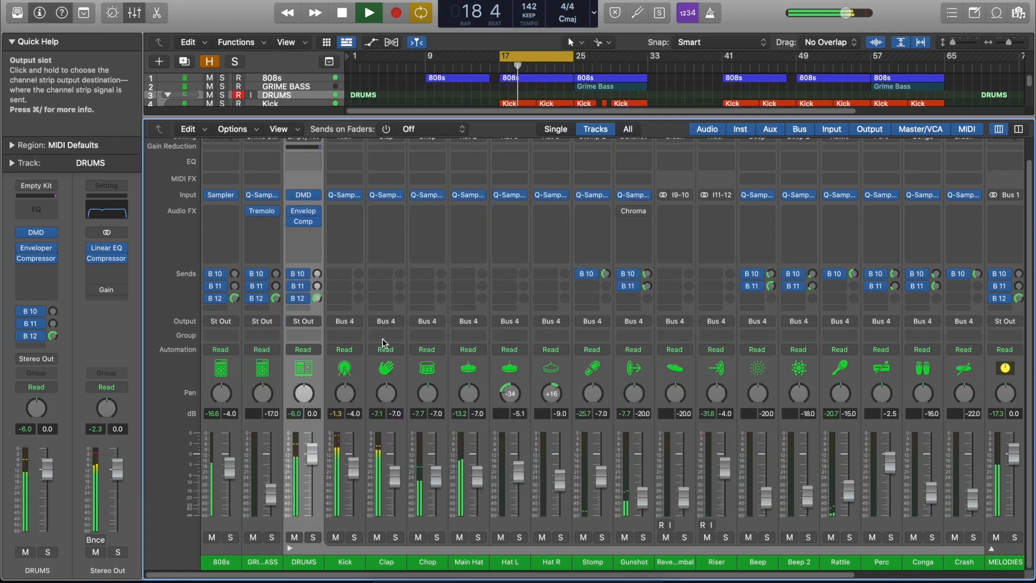
click(299, 418)
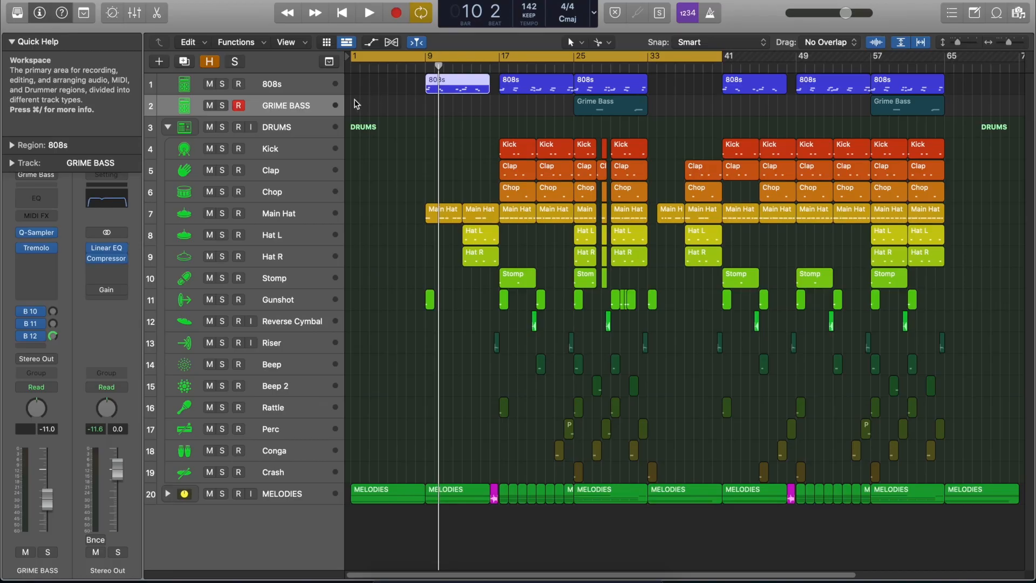
Insert a Bitcrusher in the empty audio effect slot after the Compressor on the DRUMS track.
click(318, 128)
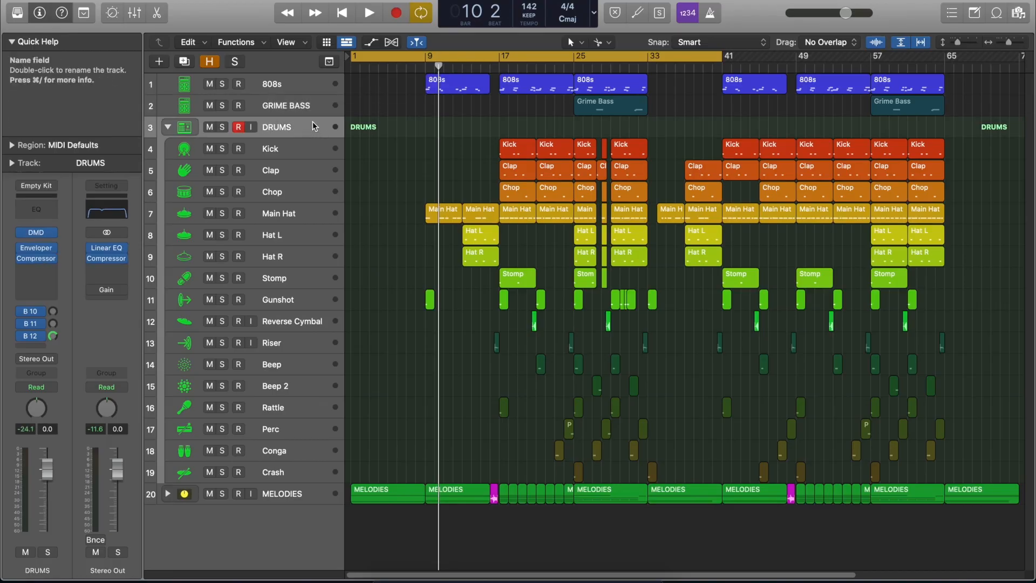
click(41, 272)
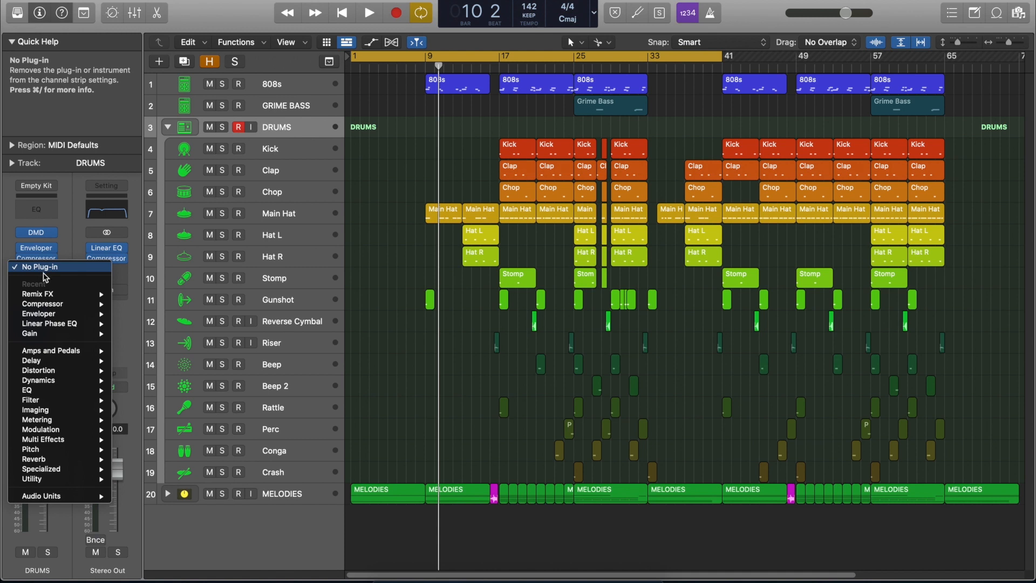
mouse_move(66, 372)
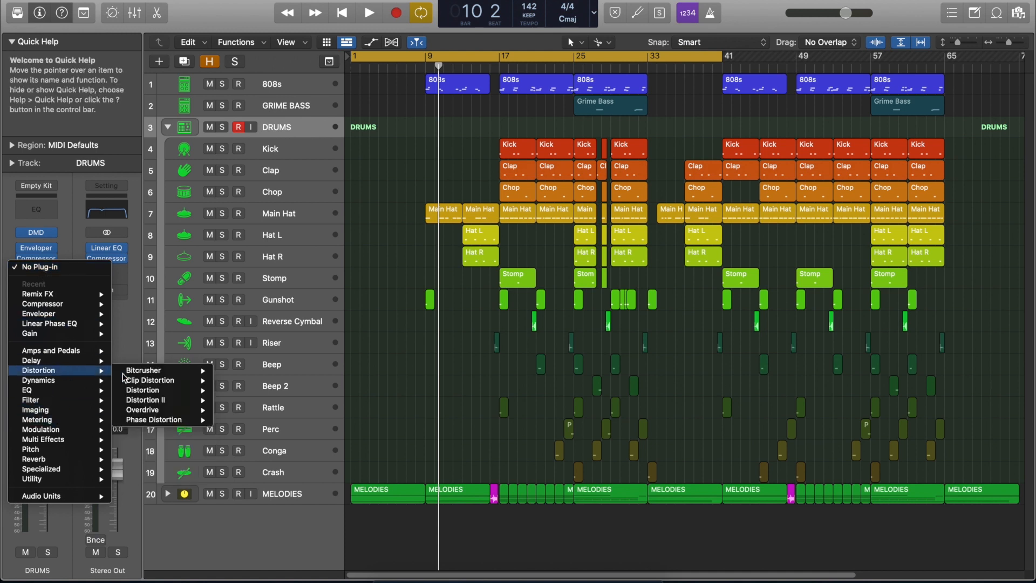
mouse_move(156, 370)
click(241, 371)
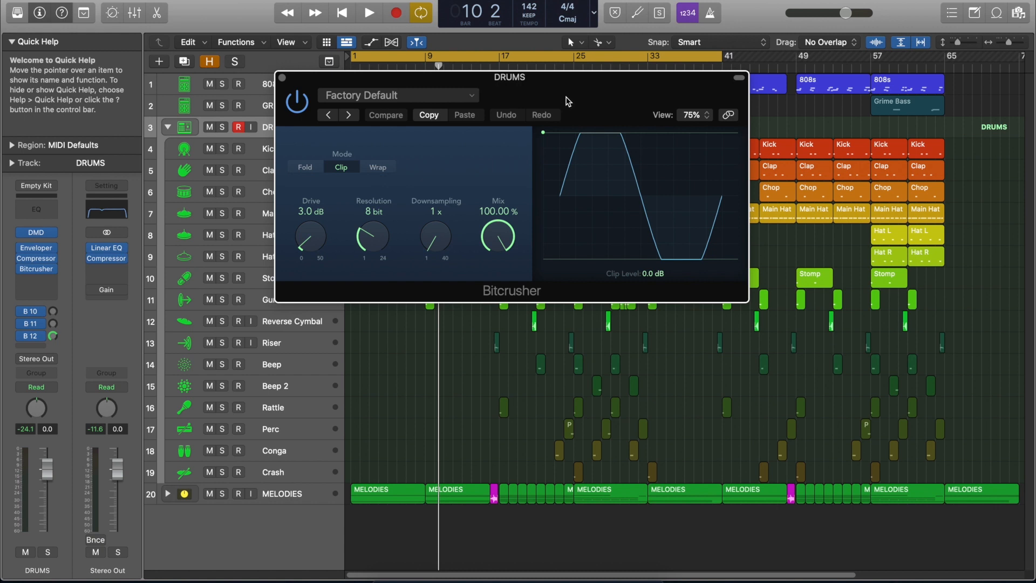
Set the DRUMS Bitcrusher's resolution to 24 bit, clip level to -0.4 dB and drive to 1.0 dB.
drag(311, 235, 313, 255)
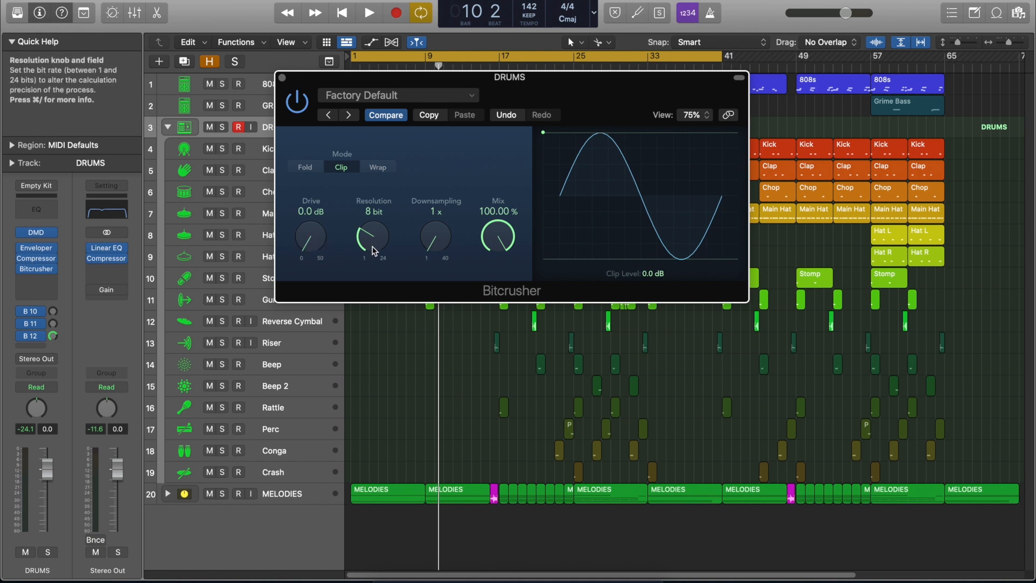
drag(367, 231, 376, 151)
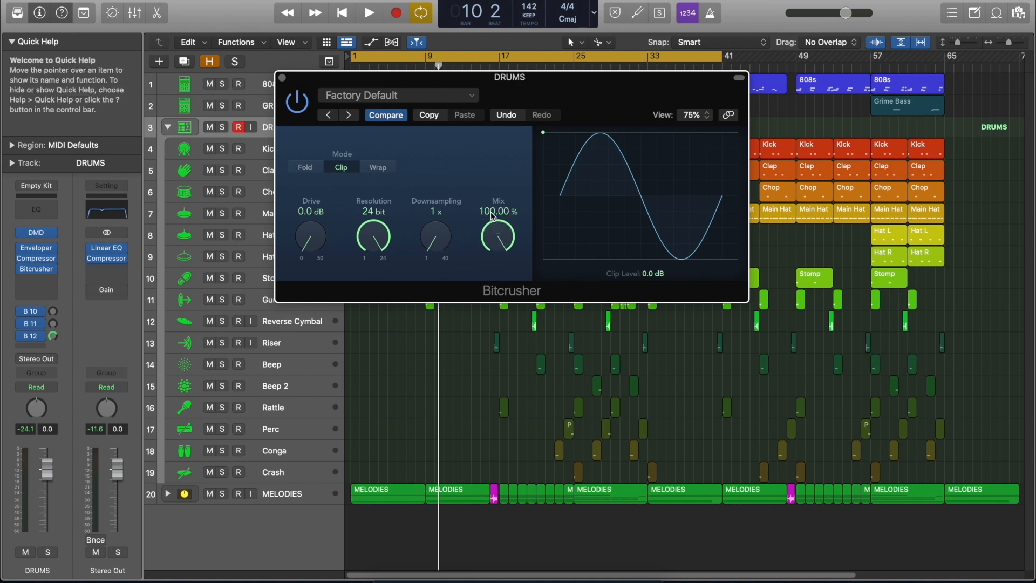
drag(543, 132, 545, 136)
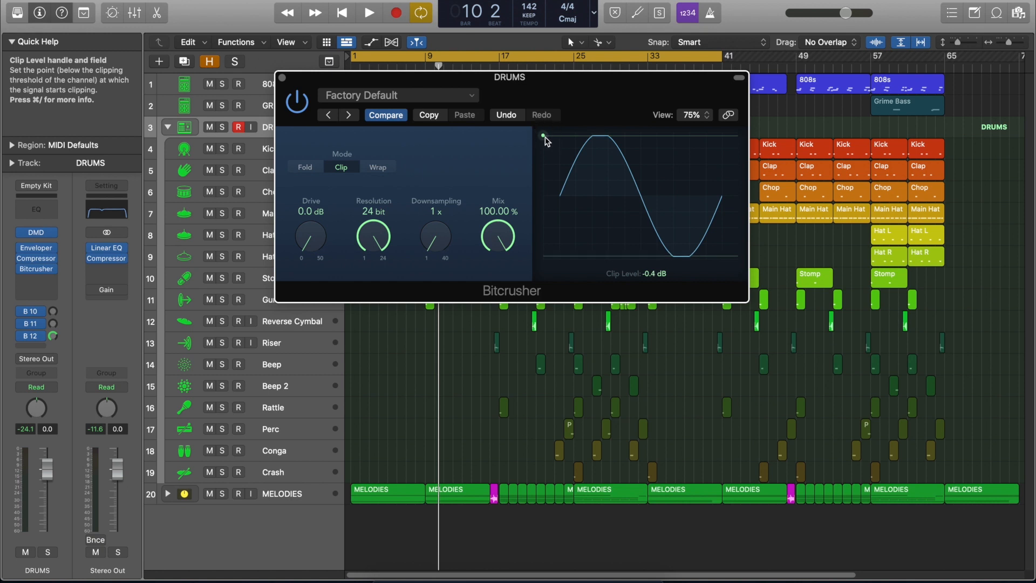
drag(312, 244, 312, 242)
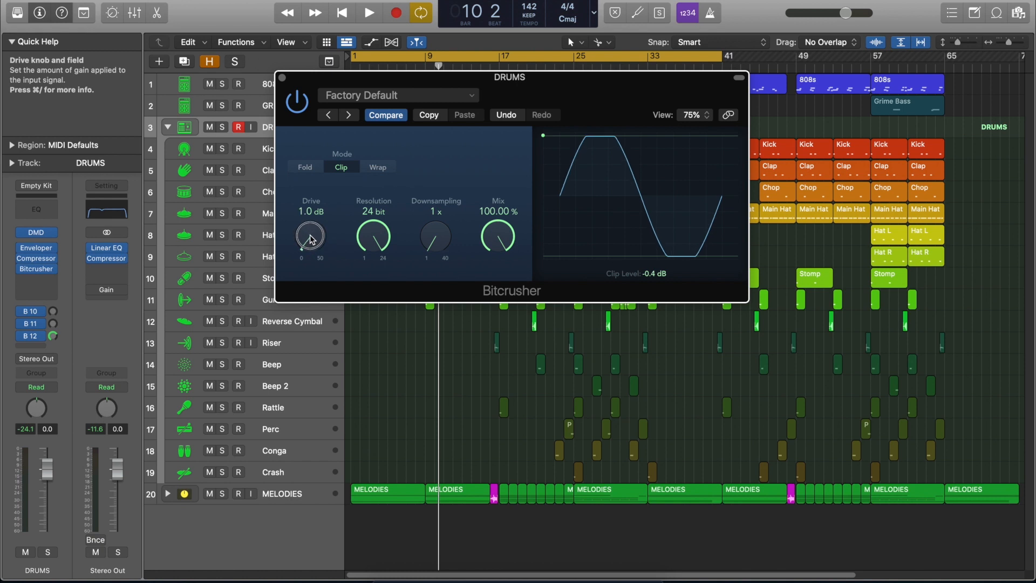
Play the arrangement from bar 17 while fine-tuning the DRUMS Bitcrusher's drive, and close the plug-in.
drag(475, 78, 490, 181)
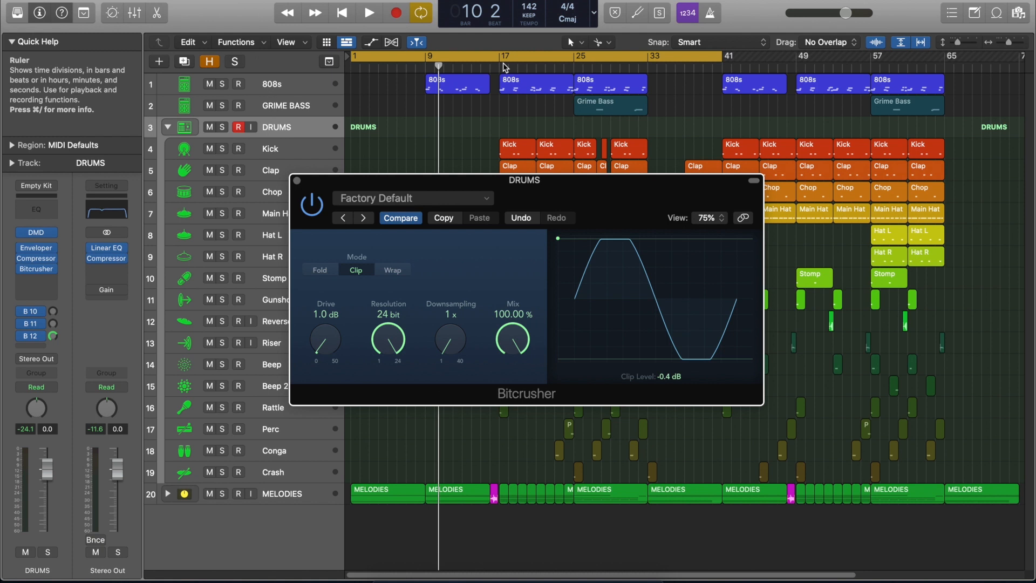
click(505, 67)
key(space)
mouse_move(324, 340)
mouse_down()
mouse_move(321, 286)
mouse_move(329, 339)
mouse_up()
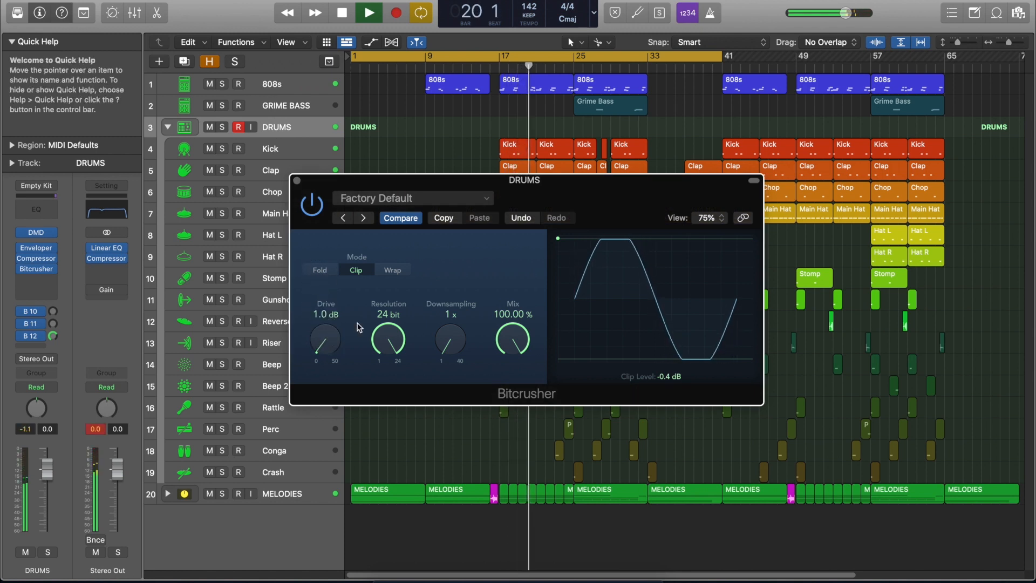
drag(388, 183, 368, 131)
click(292, 151)
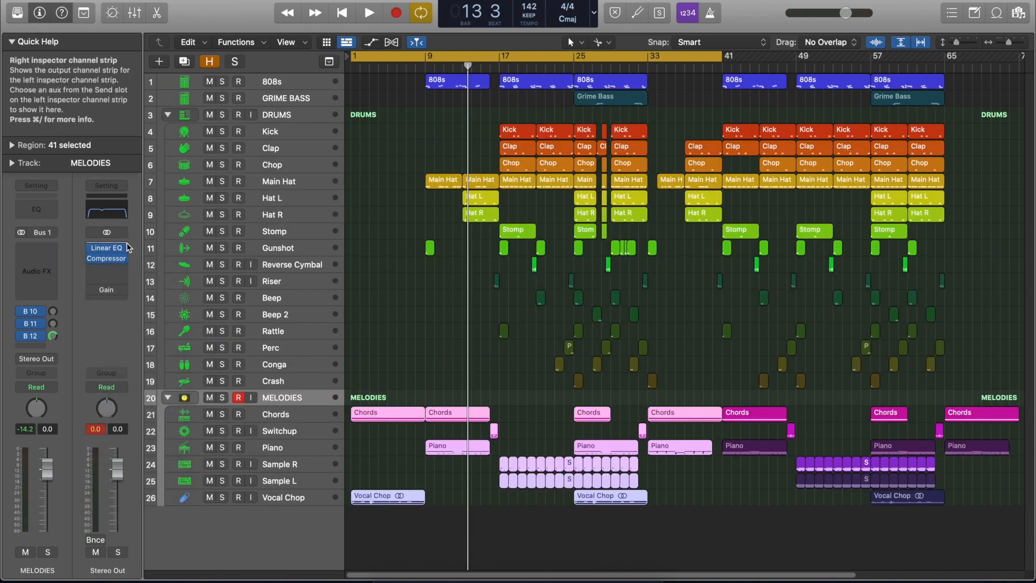
Insert a Bitcrusher after the Compressor on the Stereo Out channel, with resolution at 24 bit, and start playback.
mouse_move(128, 249)
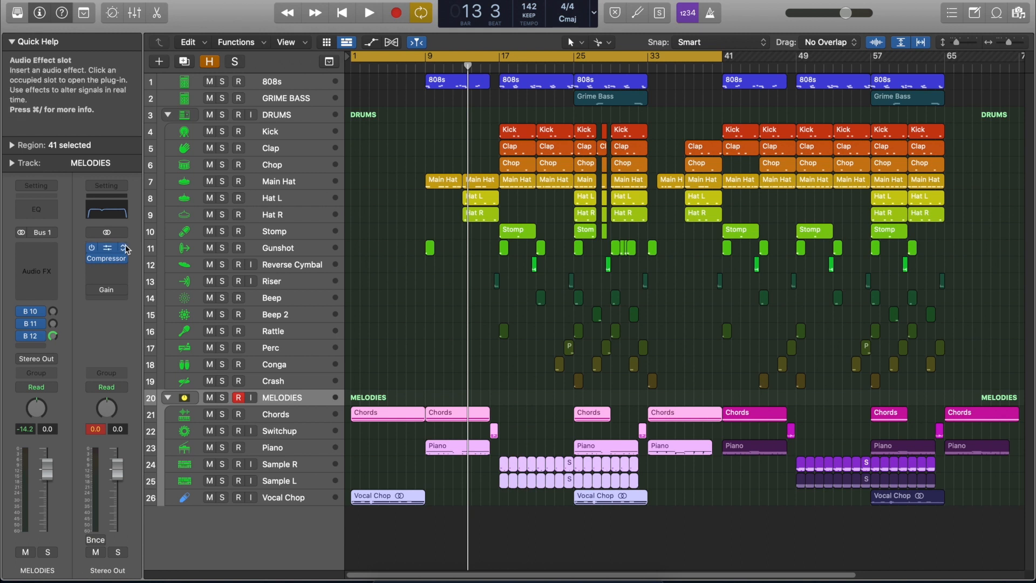
click(116, 271)
mouse_move(227, 368)
click(292, 368)
key(space)
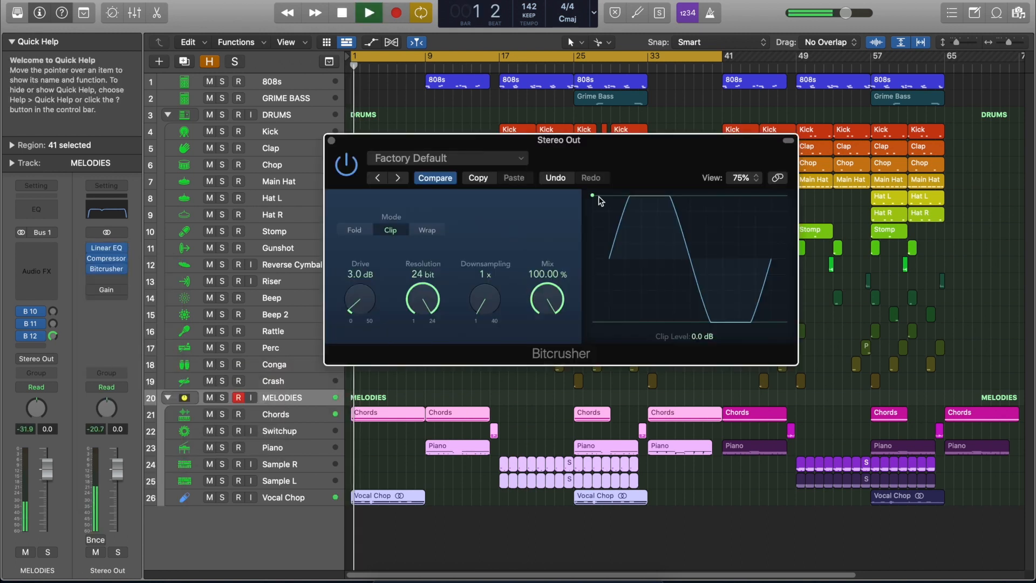
Lower the Bitcrusher's clip level to -0.2 dB and set its drive to 0.5 dB on the Stereo Out.
drag(592, 202, 593, 204)
drag(365, 270, 398, 286)
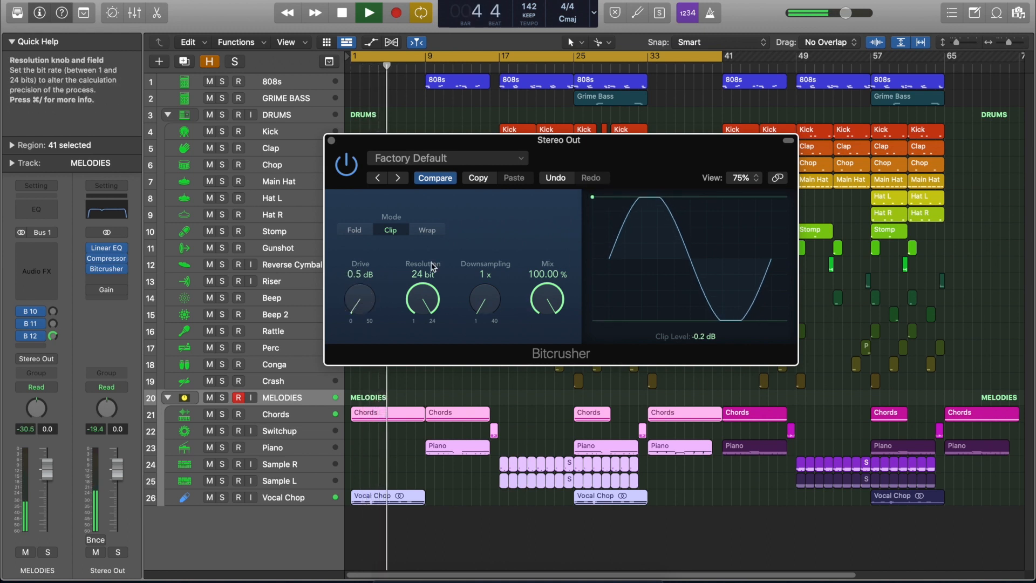
key(space)
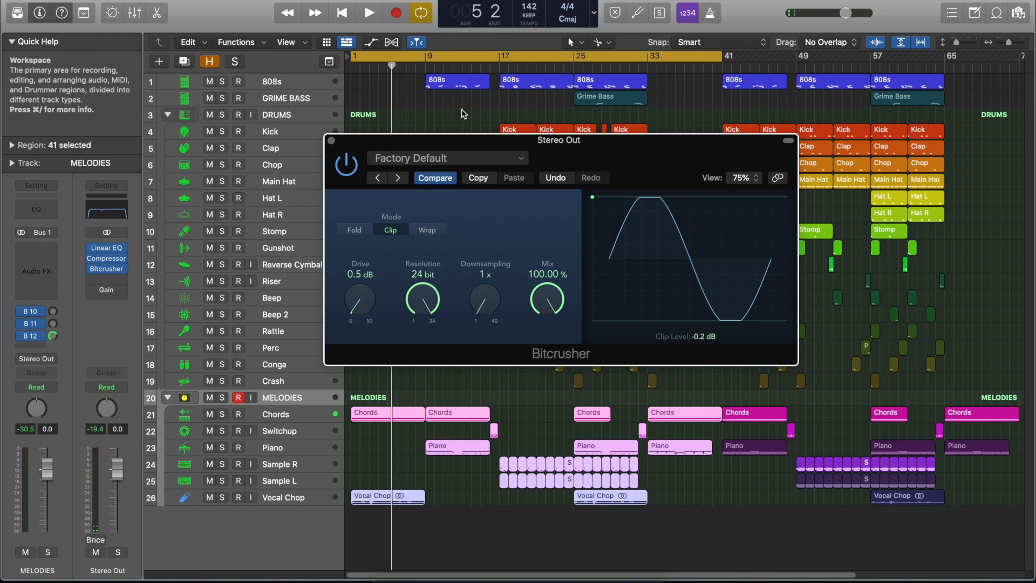
Play the song from bar 9 and compare the mix with the Stereo Out Bitcrusher bypassed and enabled.
key(space)
click(423, 67)
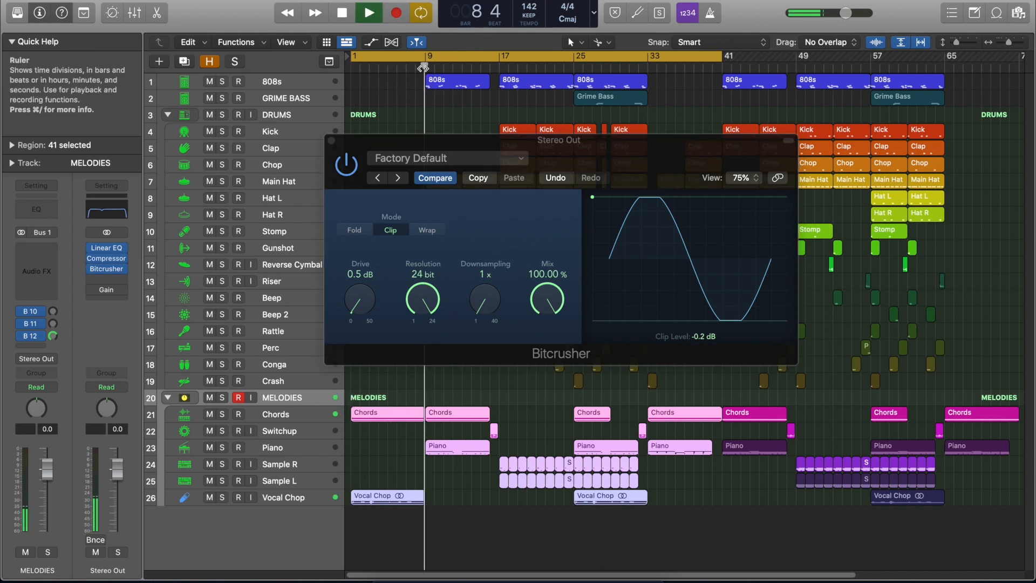
click(91, 269)
click(92, 269)
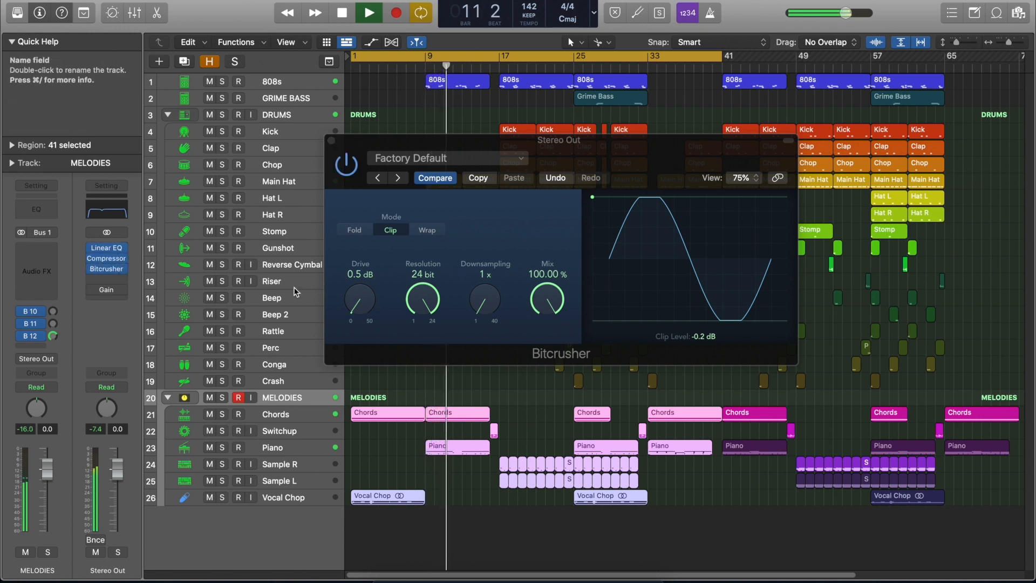
Try the Bitcrusher with 1.0 dB drive and in Fold and Wrap modes, returning to 0.5 dB and Clip.
drag(360, 312, 361, 309)
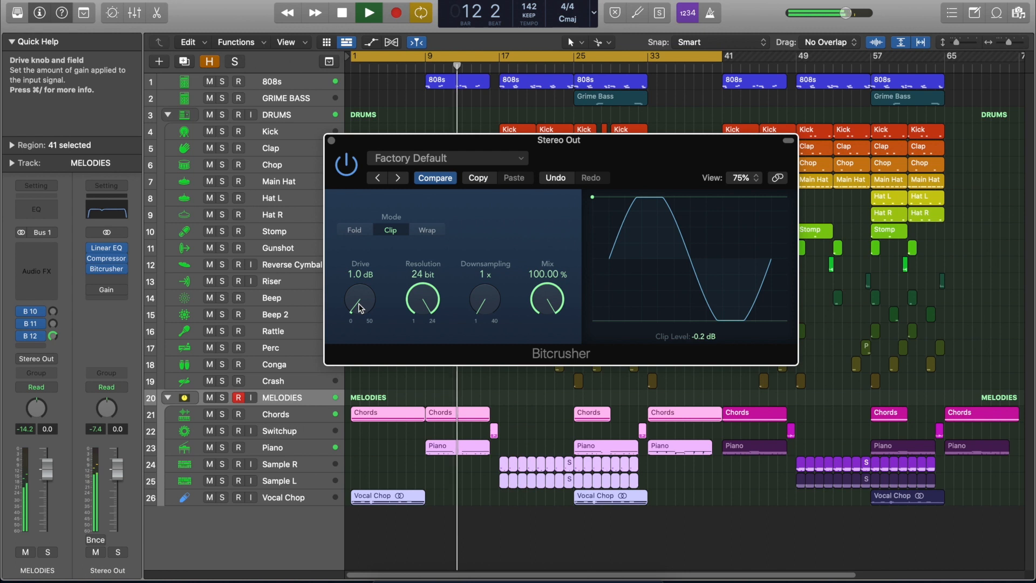
drag(360, 308, 362, 309)
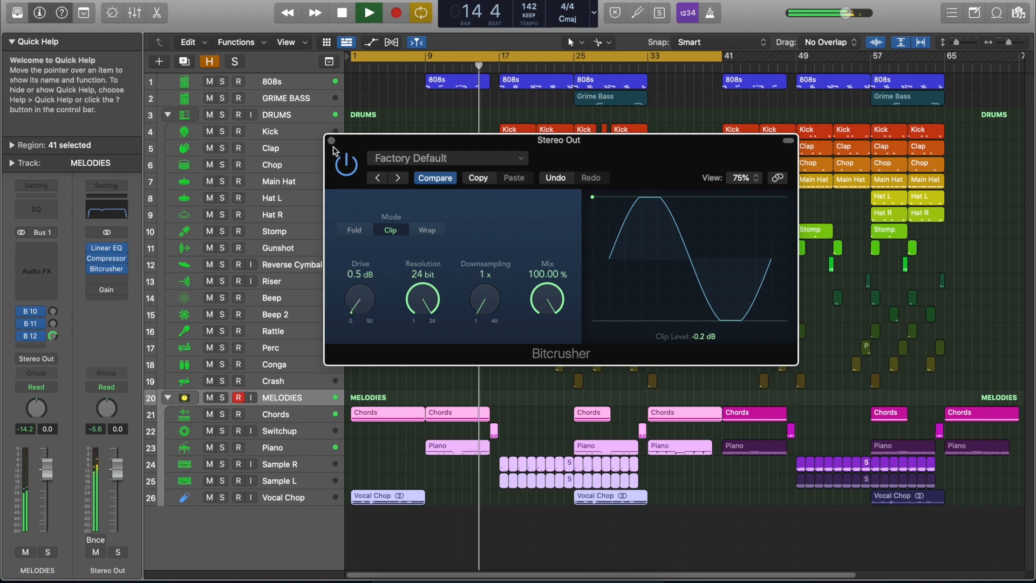
click(348, 231)
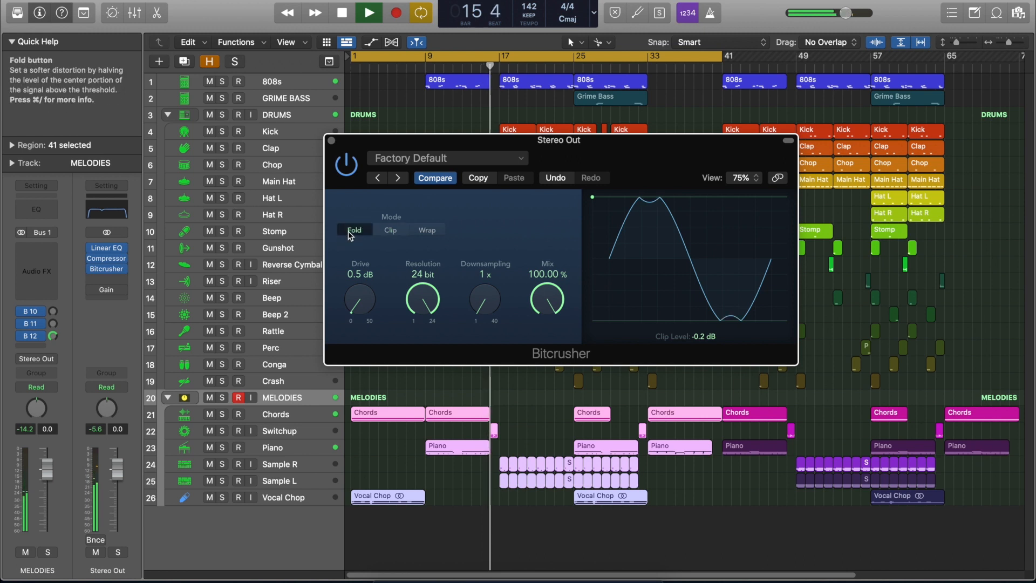
click(424, 231)
click(403, 230)
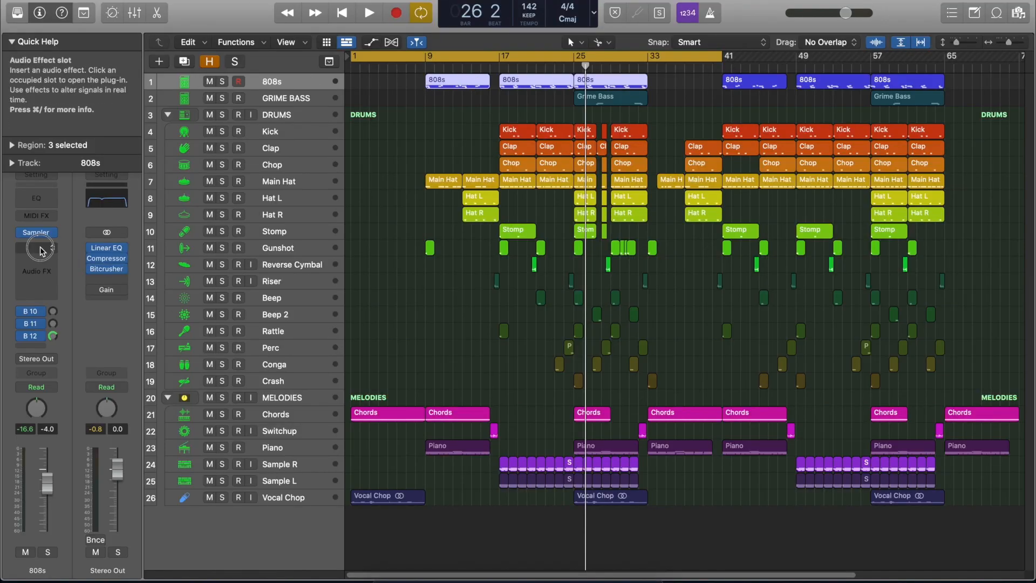
Insert a mono Compressor on the 808s track and set its side chain to Kick (Inst 28).
click(40, 251)
mouse_move(43, 295)
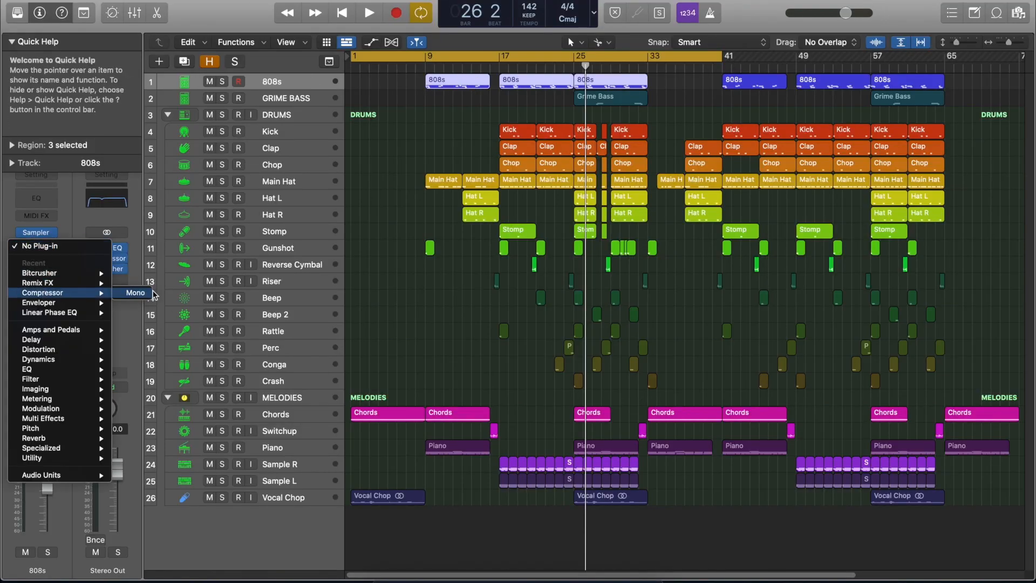
click(141, 293)
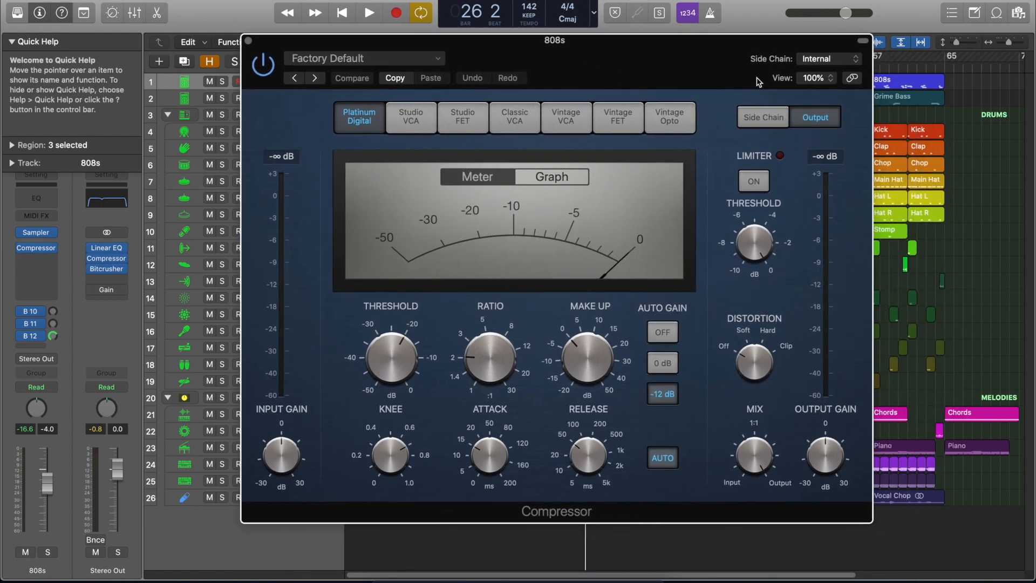
click(844, 59)
mouse_move(843, 104)
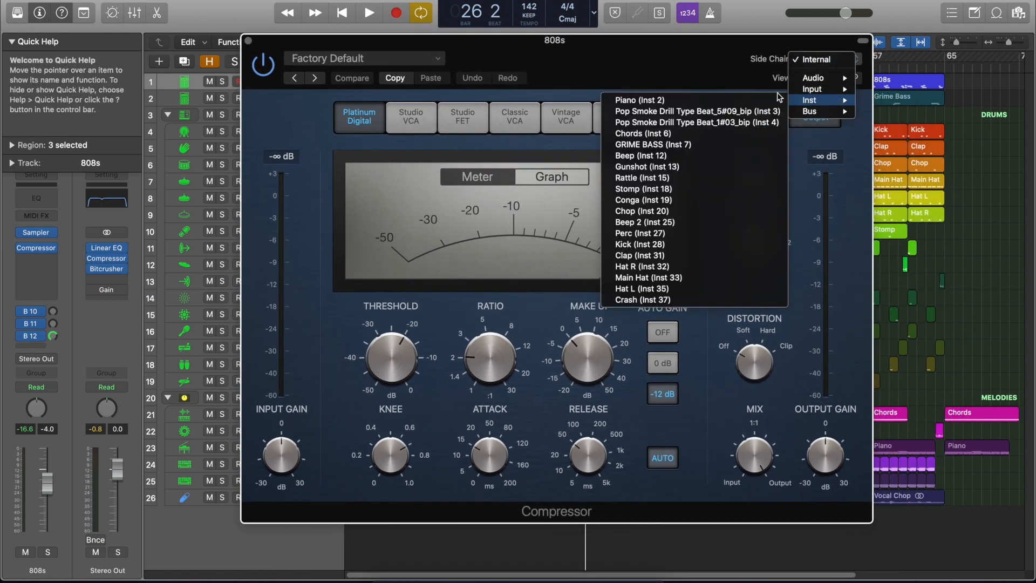
click(673, 243)
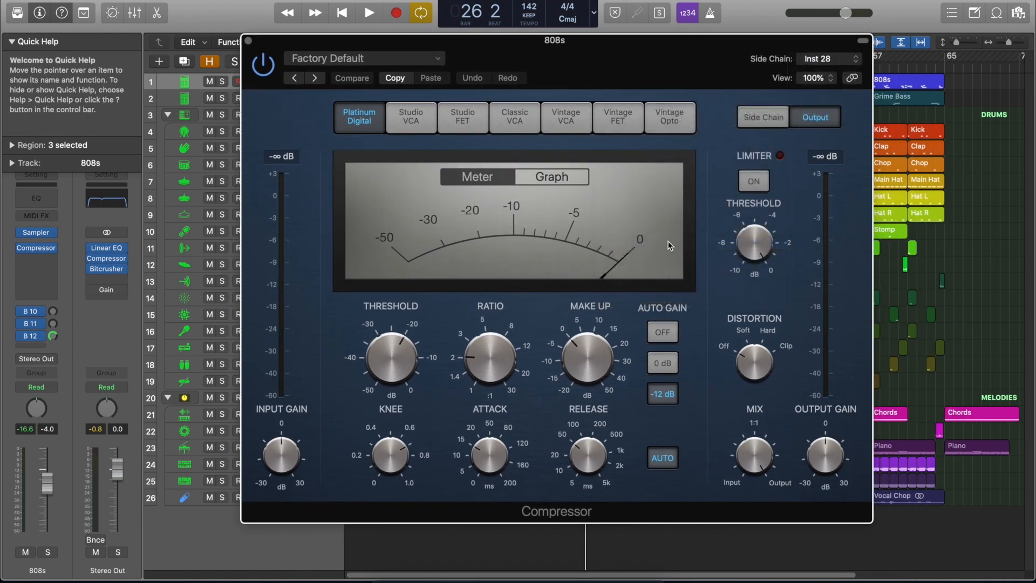
Set the cycle range to bars 17 to 25 and start playback.
drag(583, 40, 588, 157)
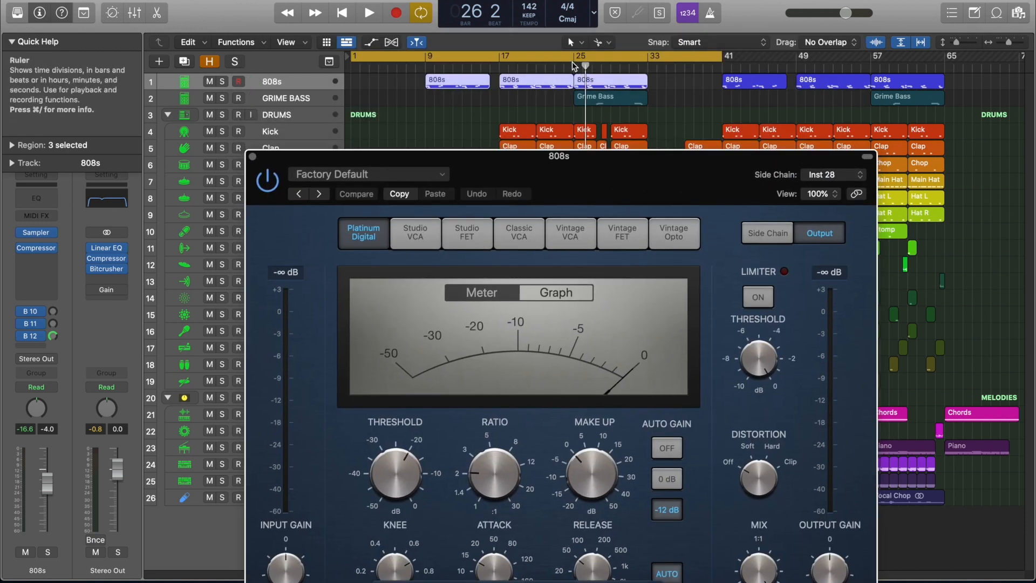
drag(502, 60, 573, 59)
key(space)
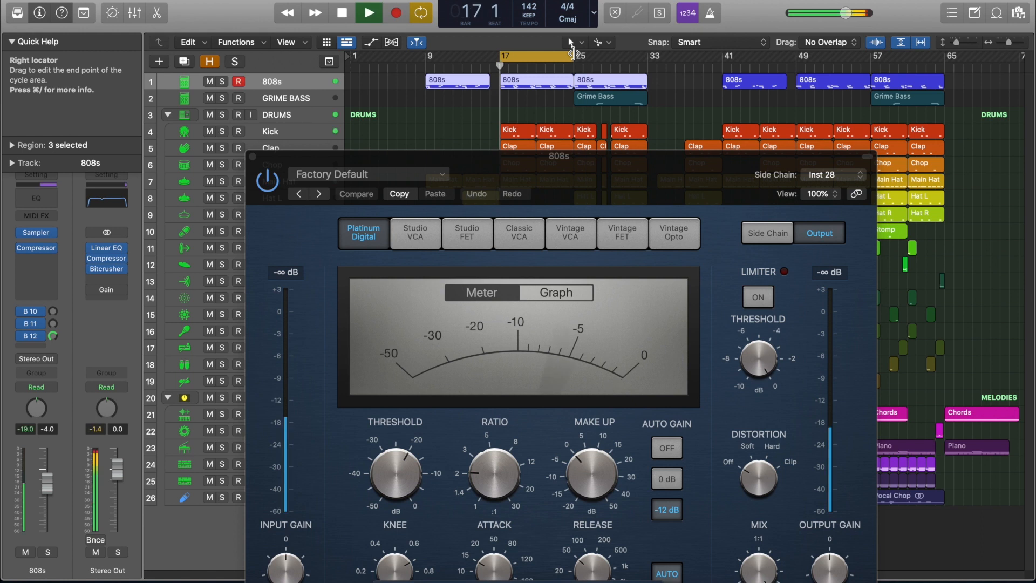
Raise the threshold of the 808s Compressor while the loop plays.
drag(544, 155, 520, 6)
mouse_move(377, 310)
mouse_down()
mouse_move(379, 326)
mouse_move(381, 294)
mouse_up()
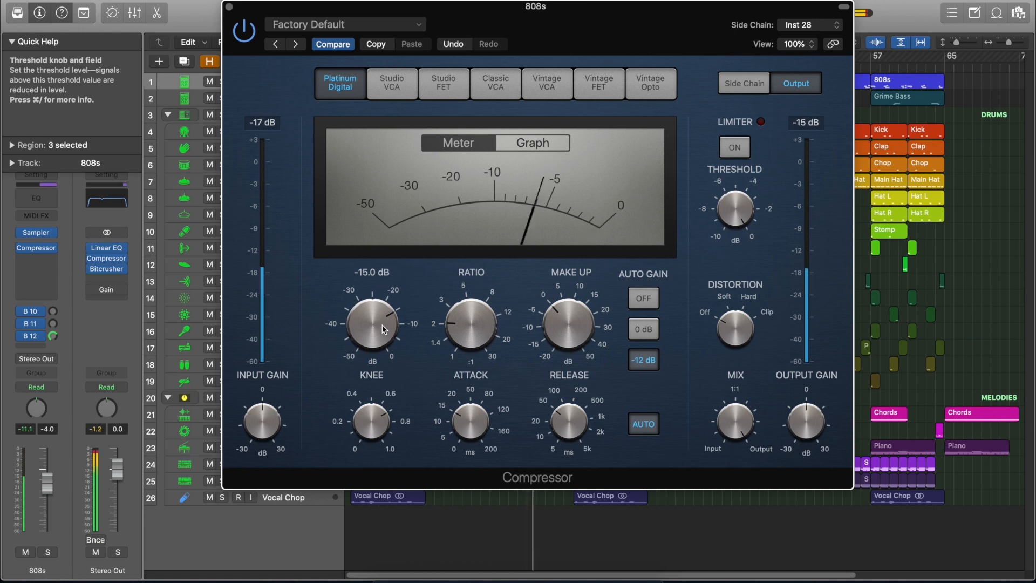
drag(382, 330, 381, 313)
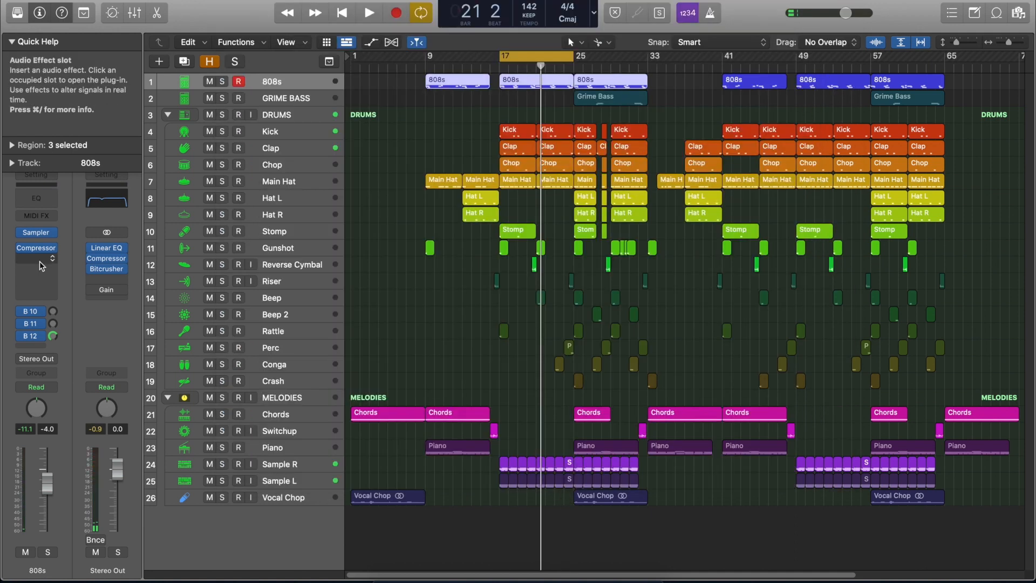
Insert a mono Match EQ after the Compressor on the 808s track.
click(38, 258)
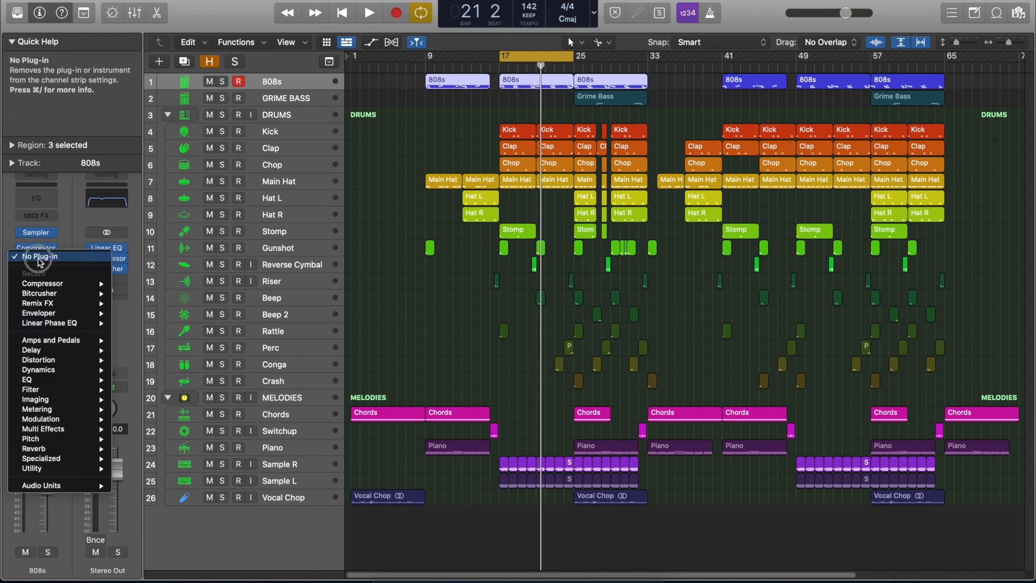
mouse_move(65, 380)
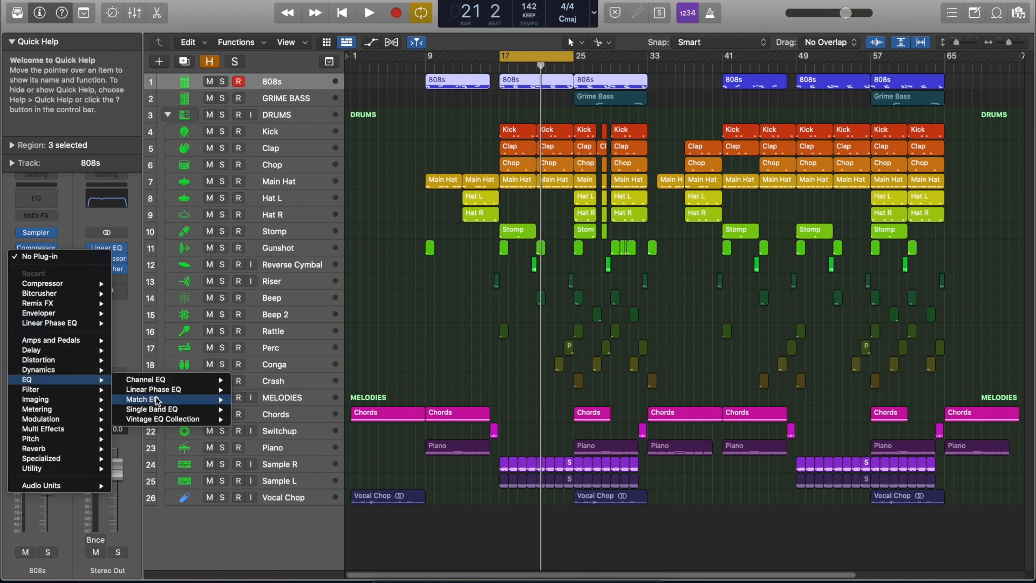
click(238, 403)
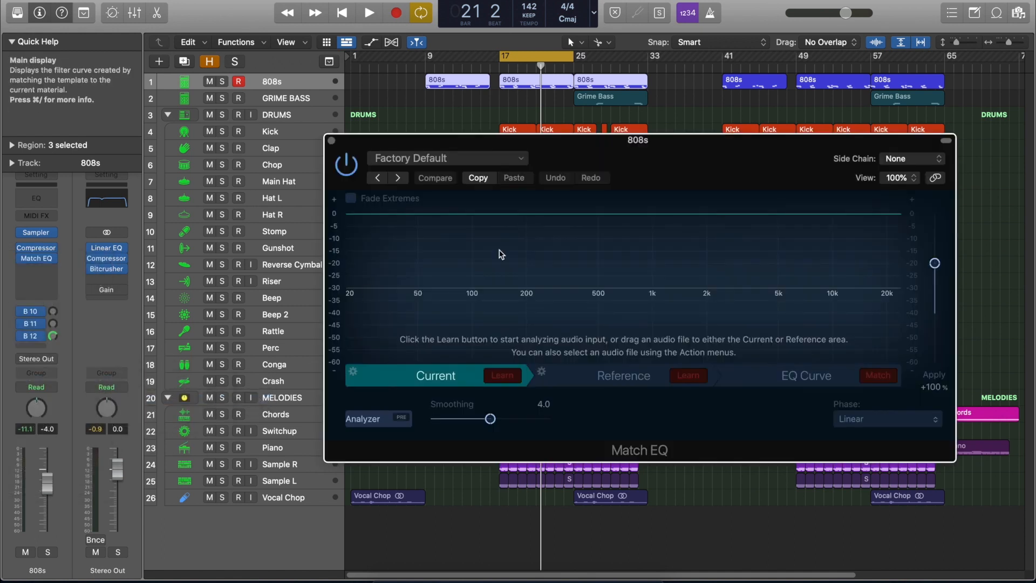
drag(695, 157, 604, 110)
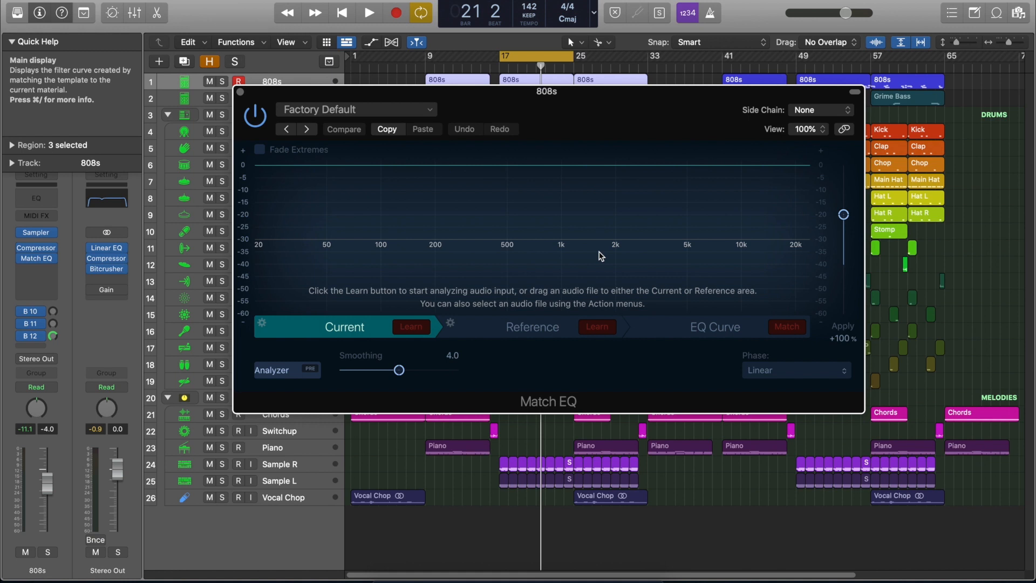
Set the Match EQ side chain to Kick (Inst 28) and learn the playing kick as the reference.
key(space)
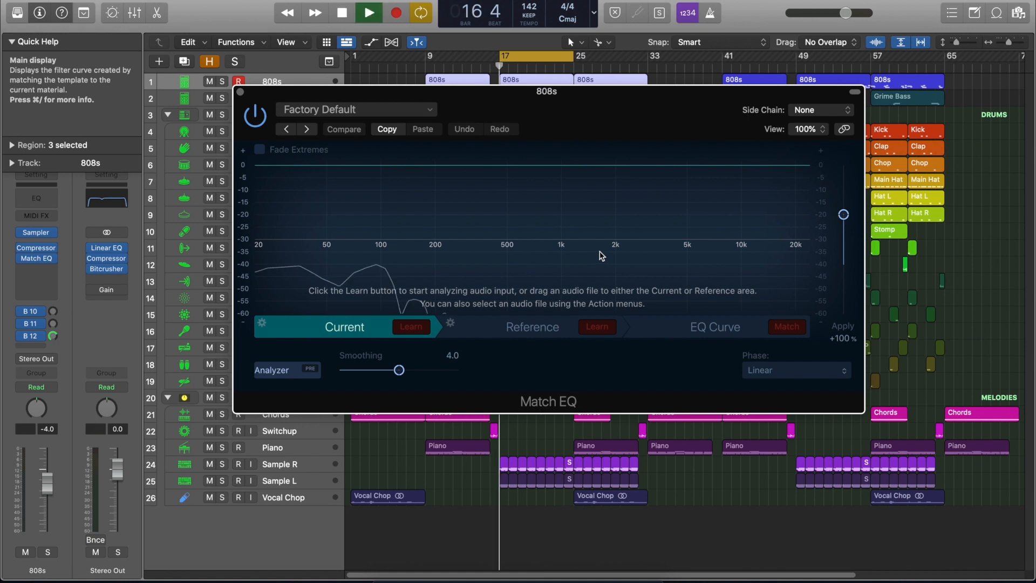
click(818, 115)
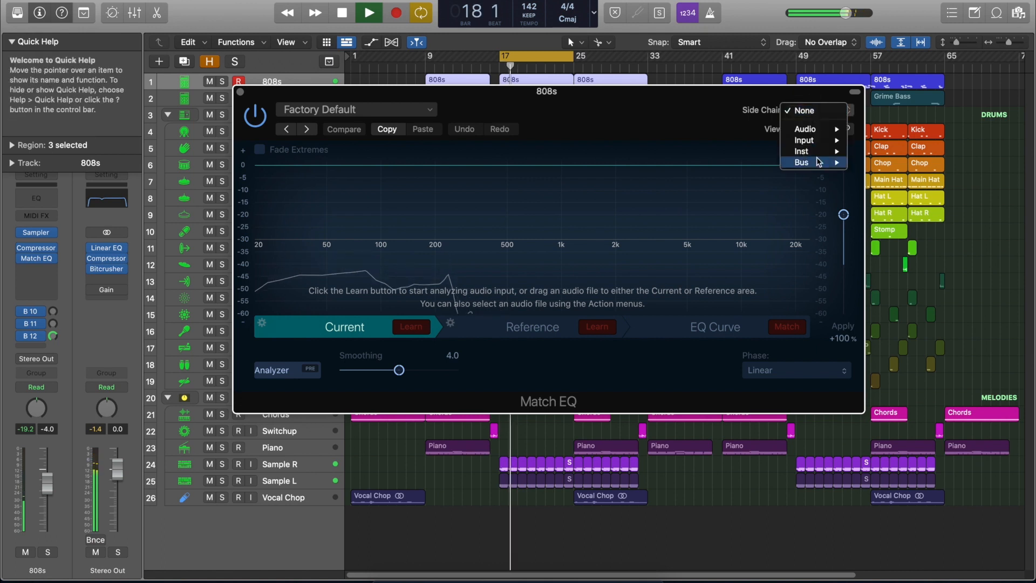
mouse_move(809, 151)
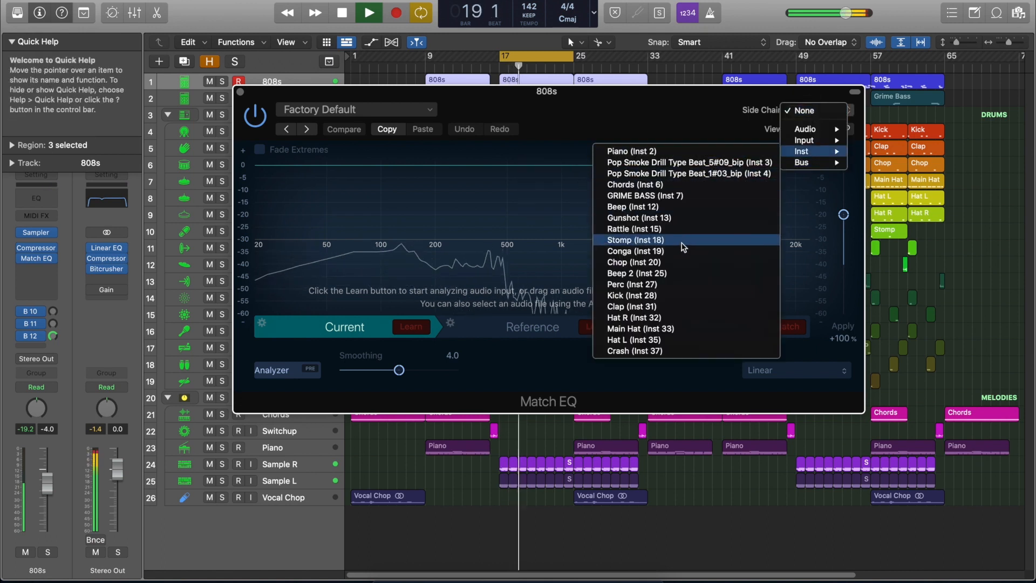
click(675, 296)
click(596, 327)
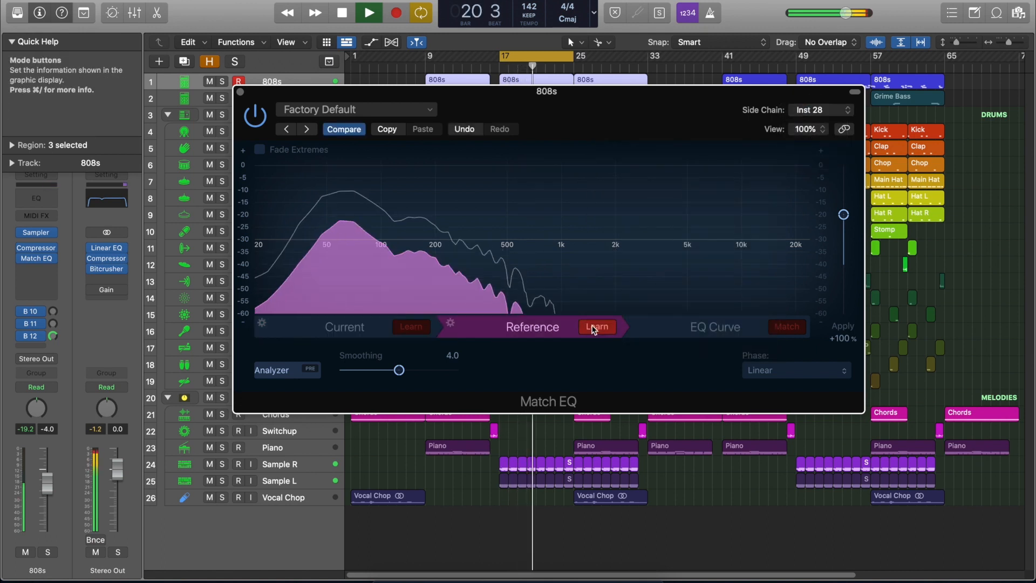
key(space)
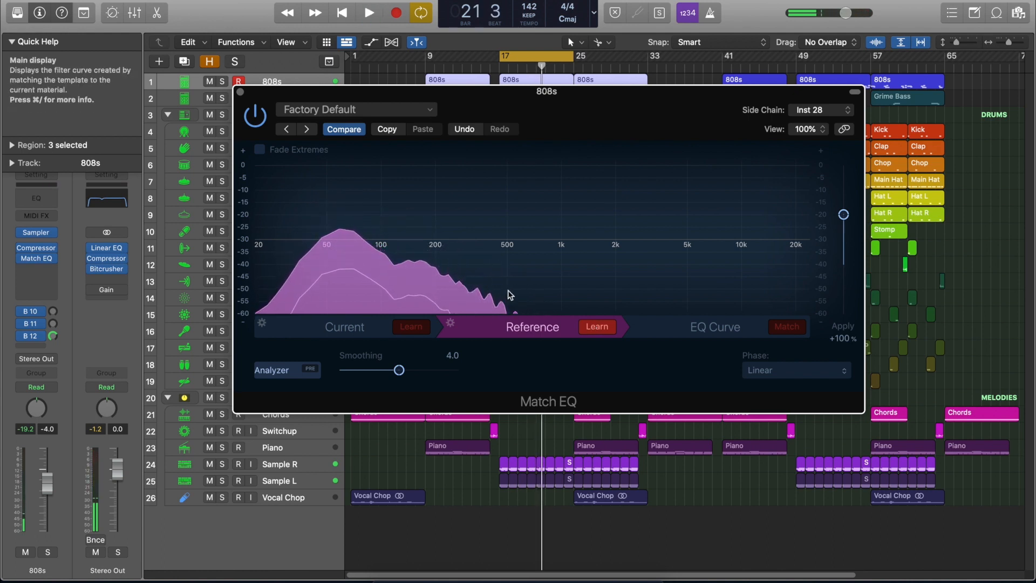
Generate the matched EQ curve in Match EQ and set its Apply amount to -3%.
click(798, 330)
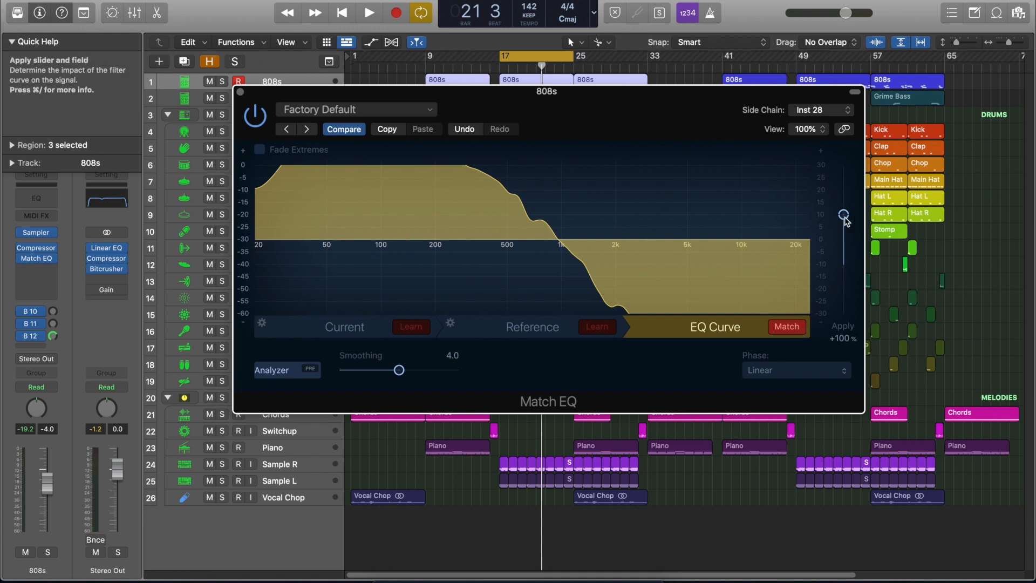
drag(844, 216, 851, 268)
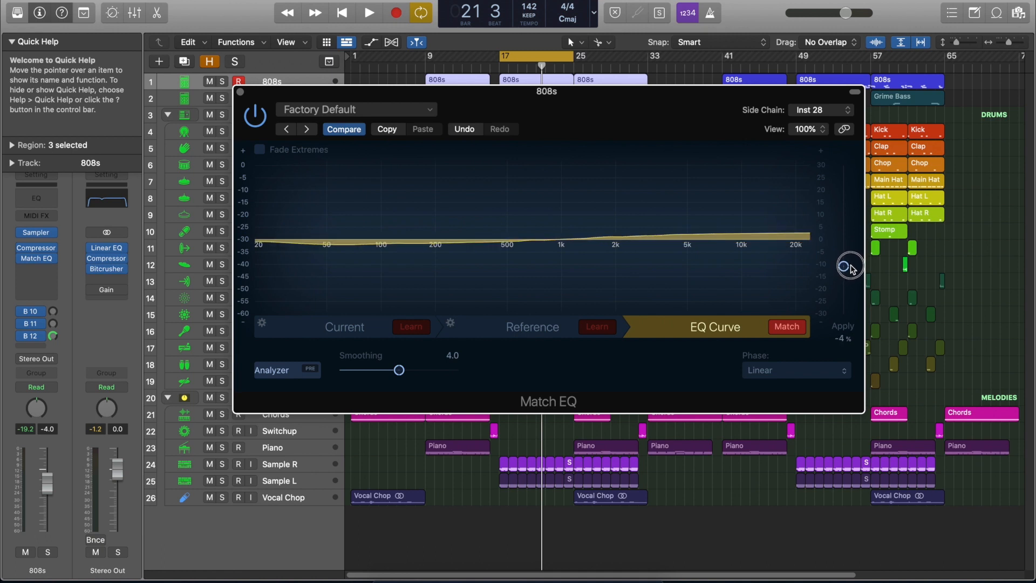
drag(851, 269, 852, 268)
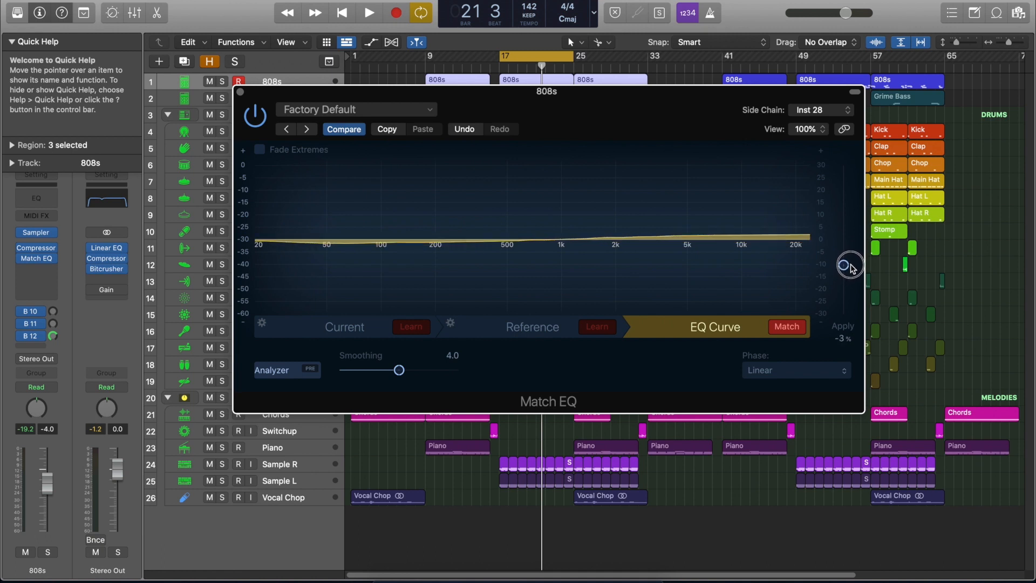
Play the loop and compare the 808s with Match EQ bypassed and enabled.
drag(719, 116, 730, 170)
key(space)
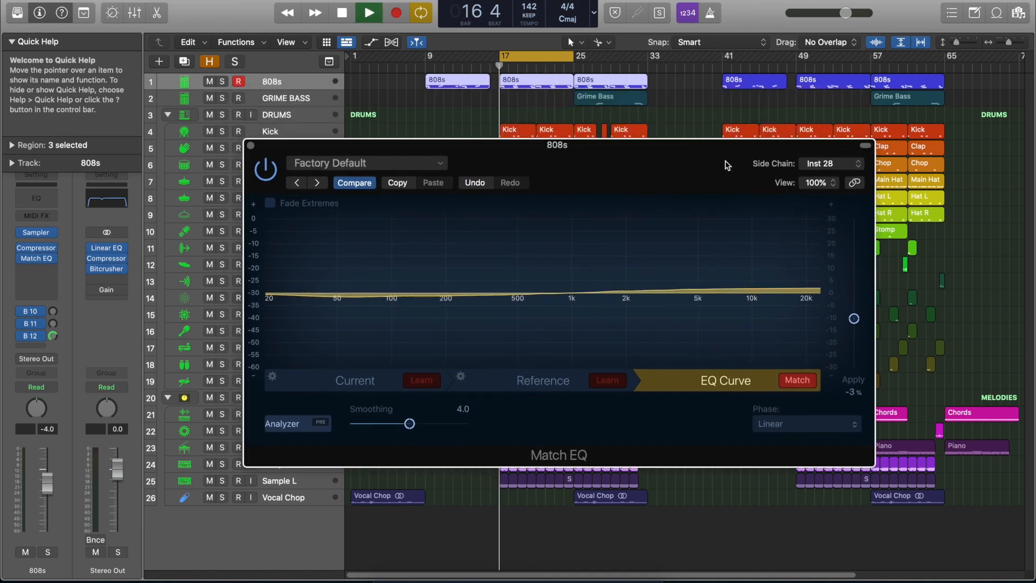
click(263, 172)
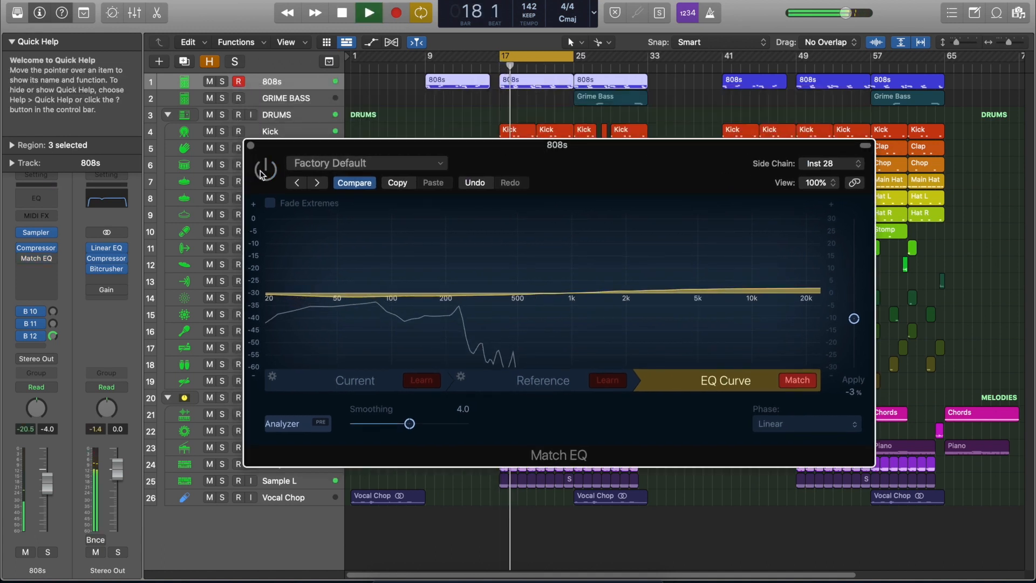
click(262, 172)
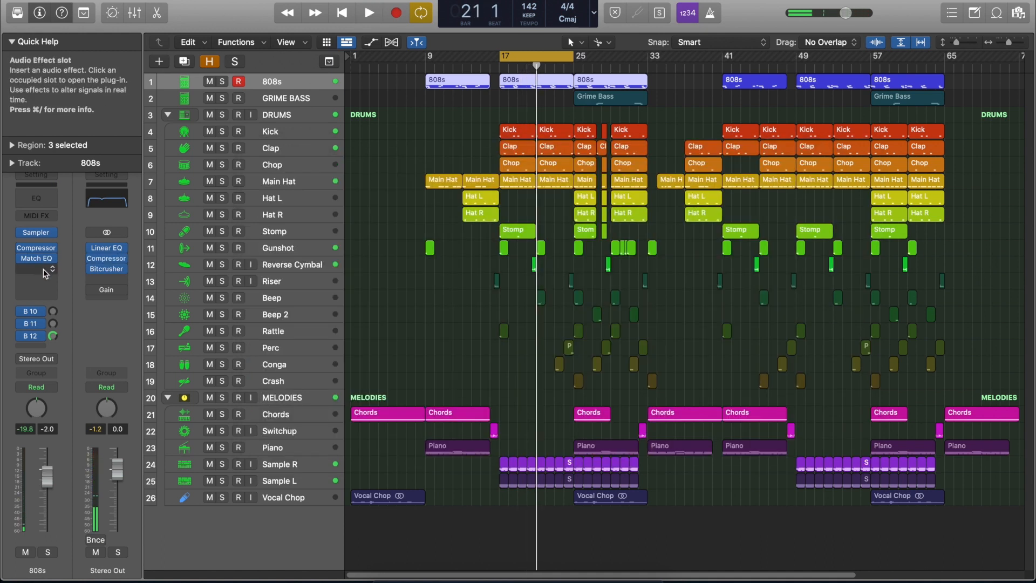
Insert a mono Overdrive after Match EQ on the 808s track and adjust its controls while the loop plays.
key(space)
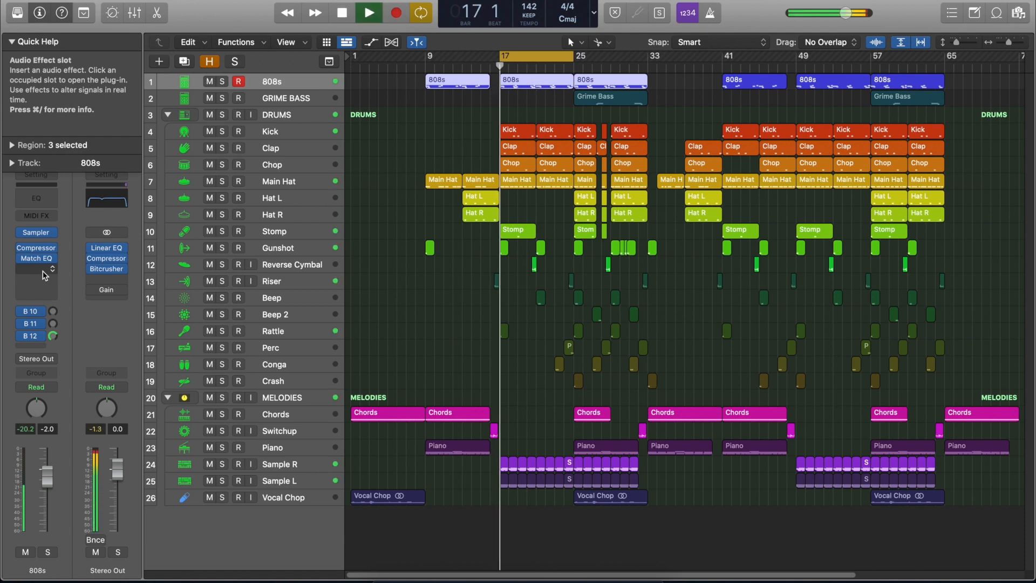
click(45, 275)
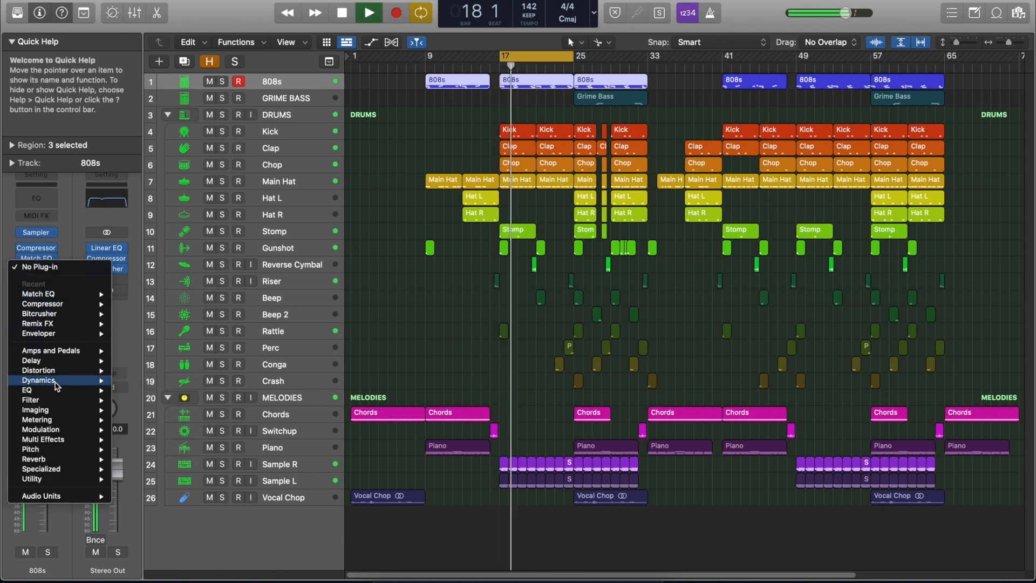
mouse_move(59, 371)
mouse_move(162, 411)
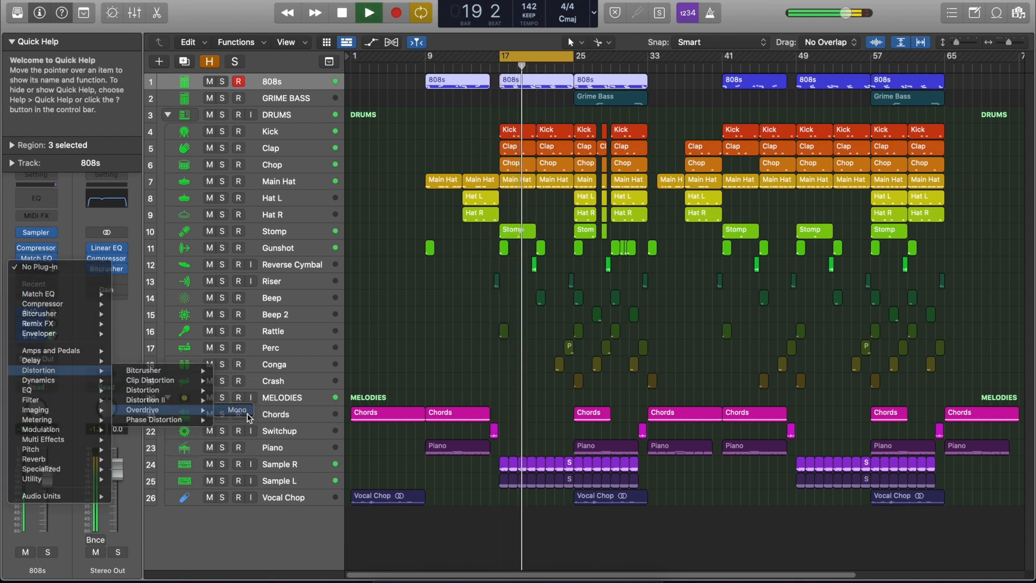
click(245, 416)
drag(378, 247, 375, 205)
drag(367, 312, 367, 385)
drag(376, 252, 365, 293)
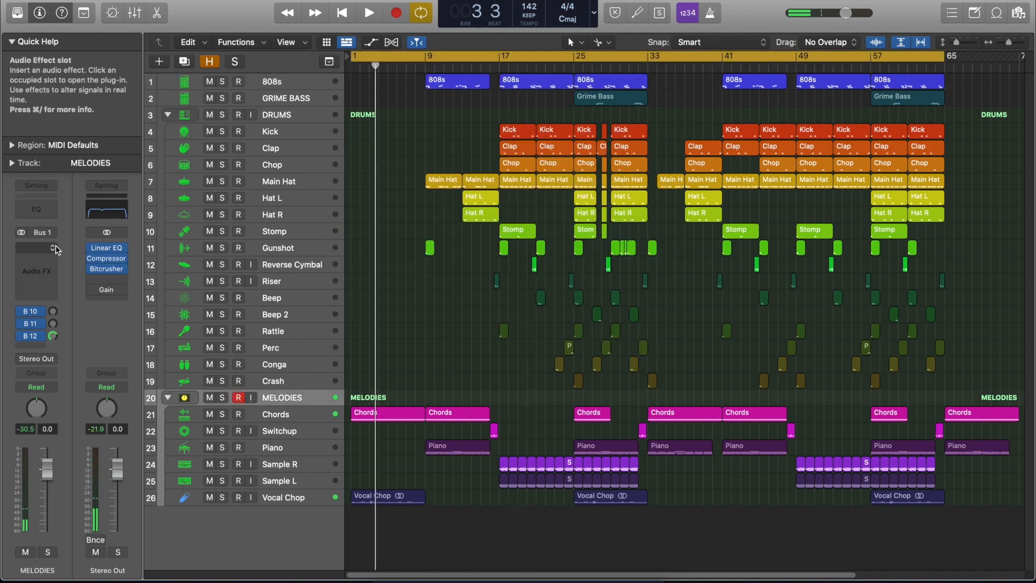
Add a Channel EQ to the MELODIES stack and set its low cut to about 204 Hz at 12 dB/Oct.
click(41, 211)
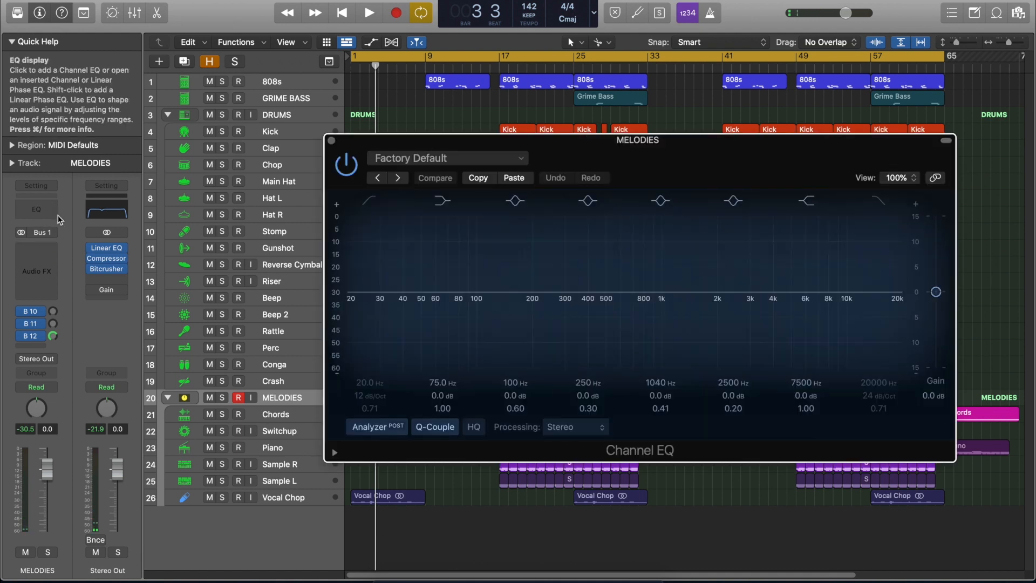
key(space)
click(369, 200)
drag(354, 294, 538, 320)
drag(543, 309, 541, 308)
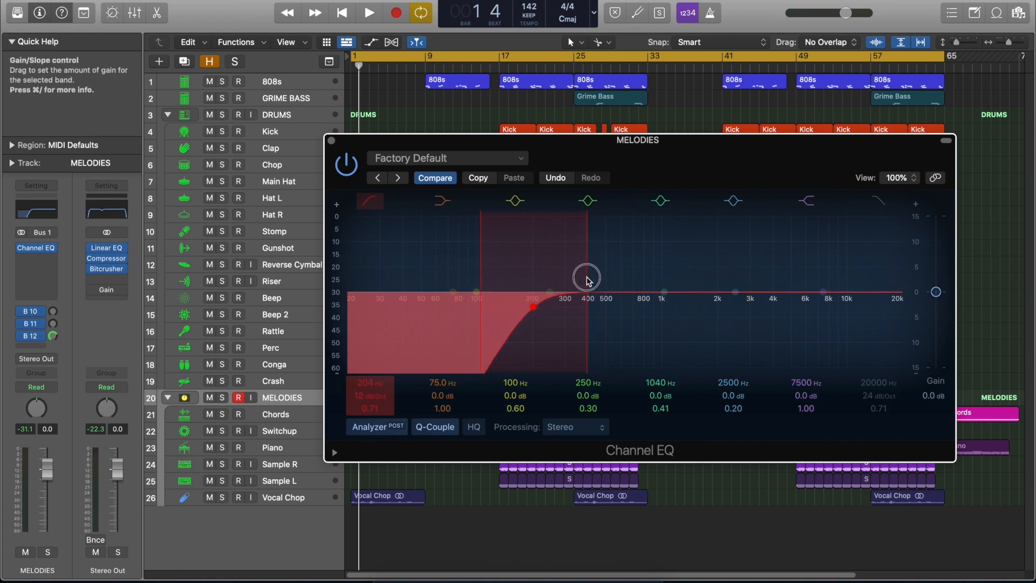
key(space)
mouse_move(538, 307)
mouse_down()
mouse_move(545, 312)
mouse_move(532, 308)
mouse_up()
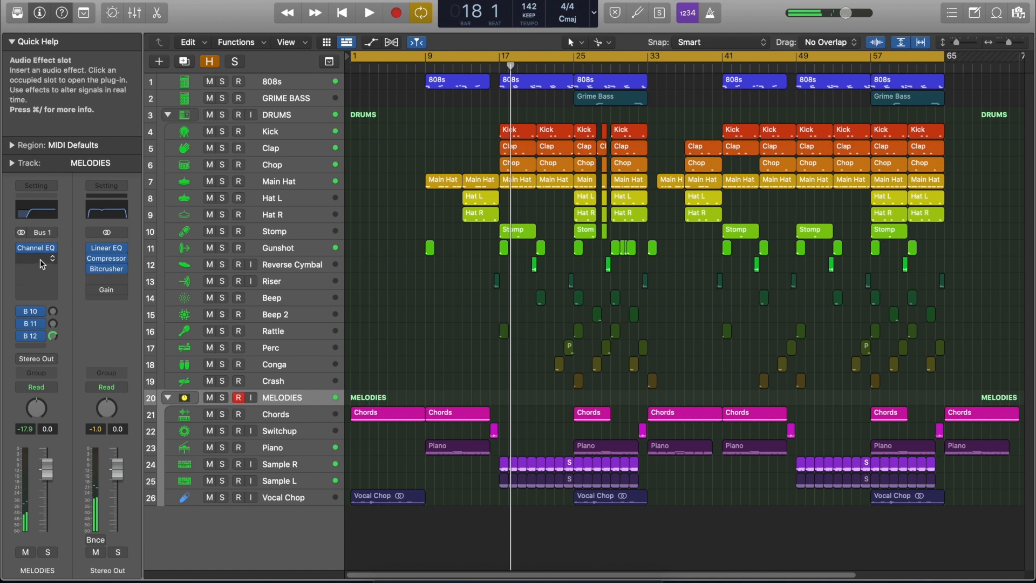
Insert a Compressor after Channel EQ on the MELODIES stack and set its side chain to the kick (Inst 28).
click(38, 248)
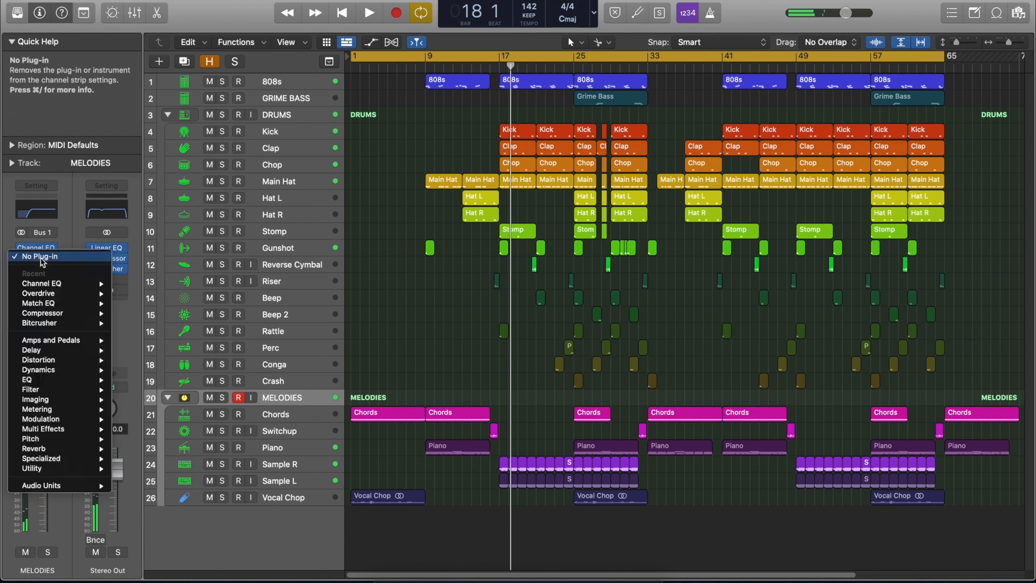
mouse_move(72, 315)
click(155, 314)
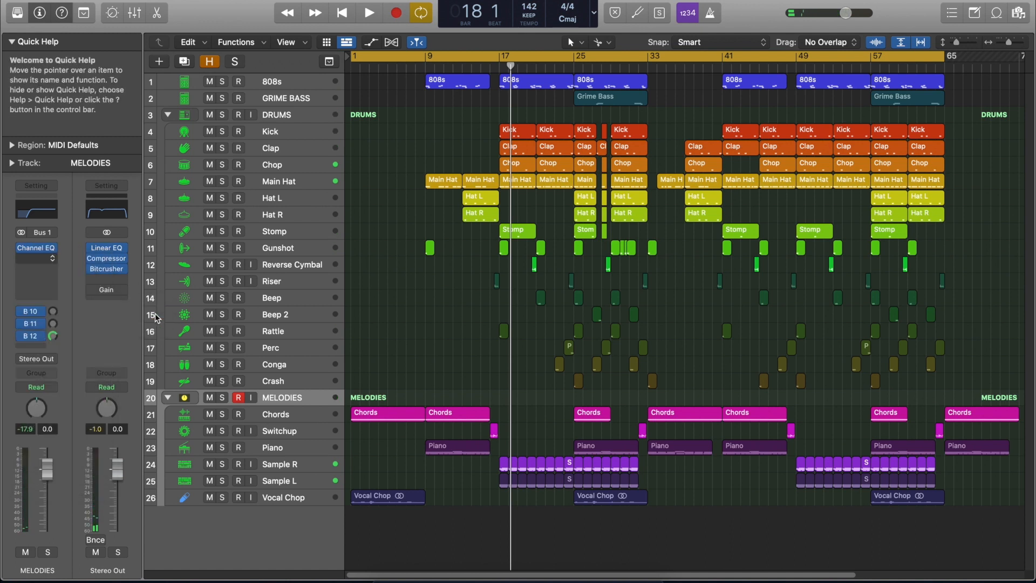
drag(831, 164, 712, 87)
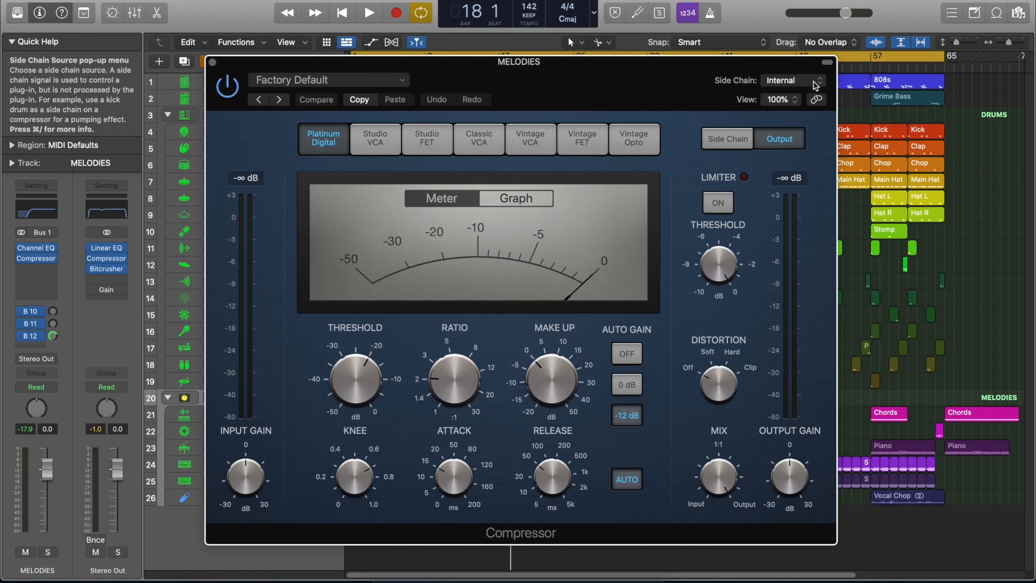
click(814, 83)
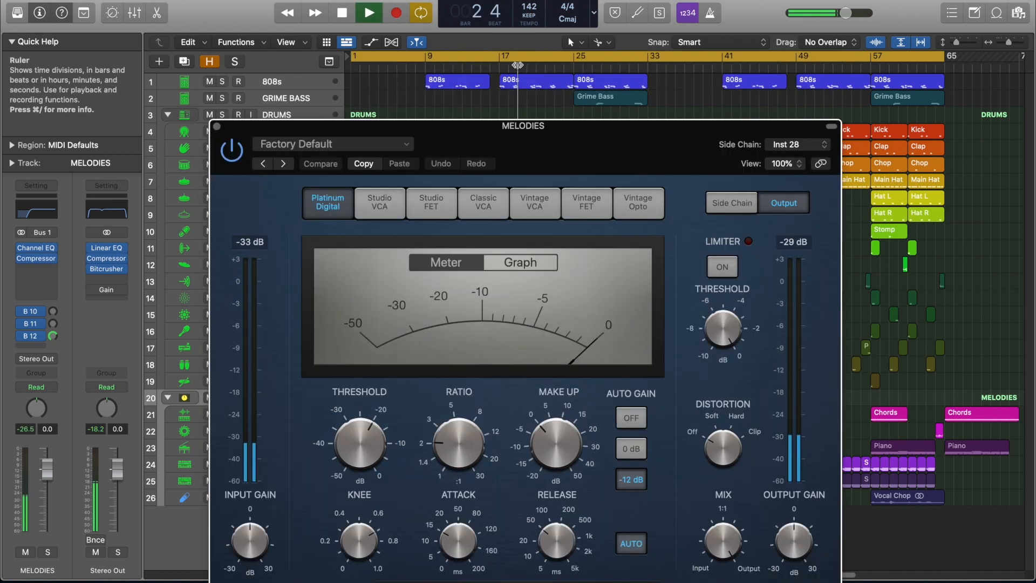
Loop bars 17 to 25 while adjusting the MELODIES Compressor's threshold, and toggle its bypass to compare the sound.
drag(502, 57, 573, 57)
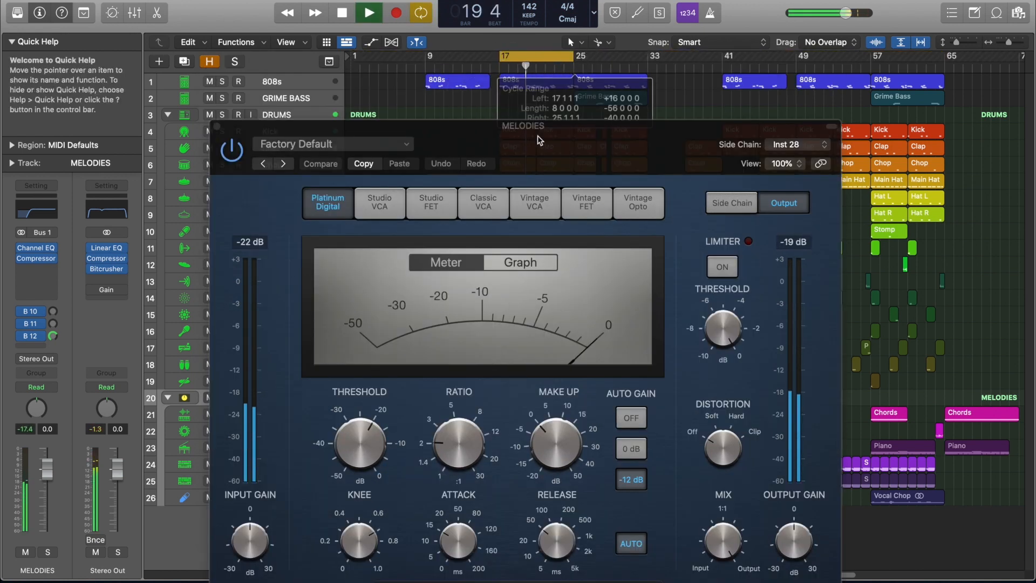
click(367, 425)
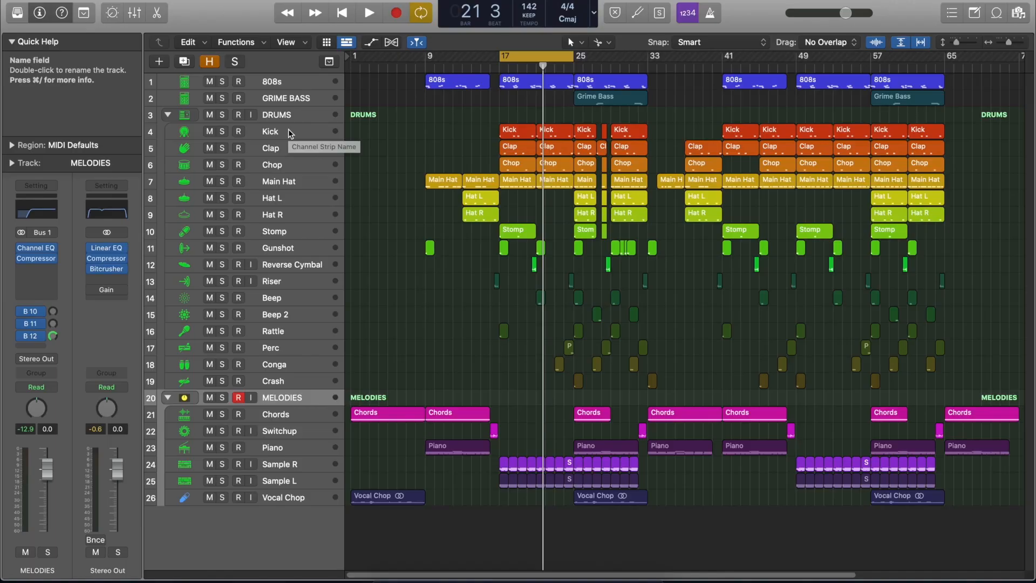
key(space)
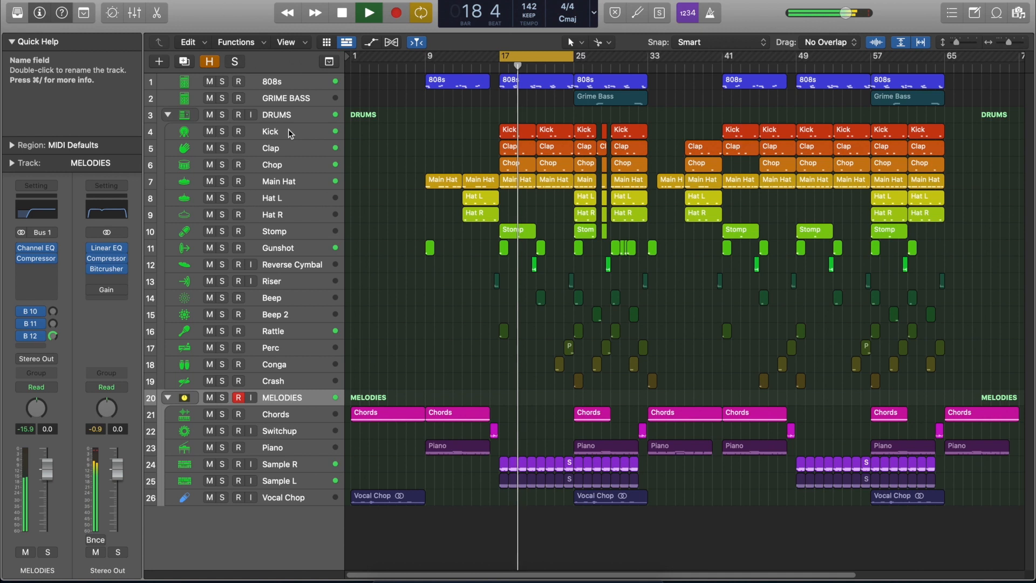
click(19, 259)
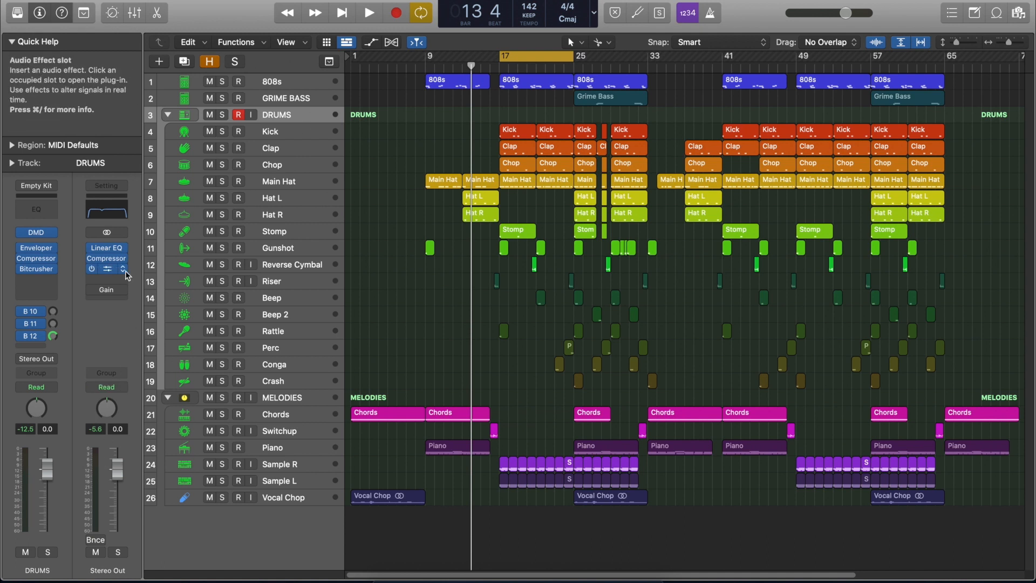
Insert a stereo Remix FX after Bitcrusher on the Stereo Out channel.
click(122, 282)
mouse_move(143, 442)
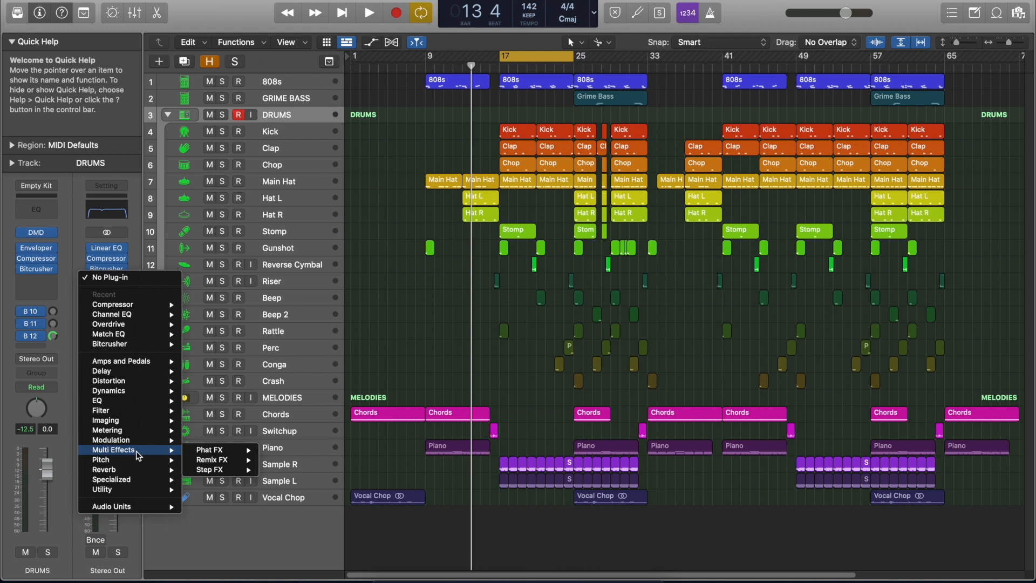
mouse_move(218, 460)
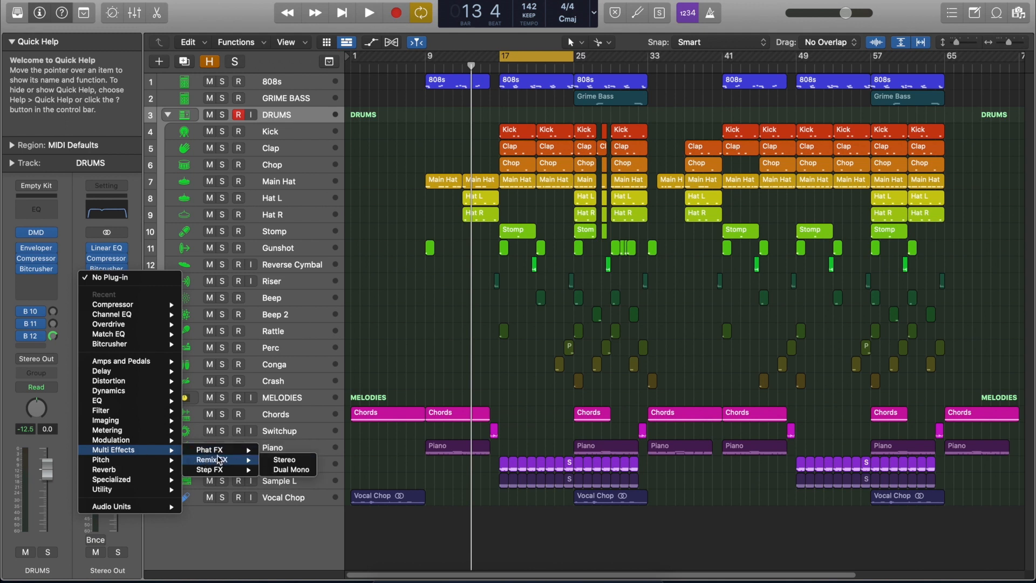
click(292, 462)
Extend the cycle range to start at bar 13 and audition Remix FX's Gater and Tape Stop effects during playback.
drag(501, 56, 469, 57)
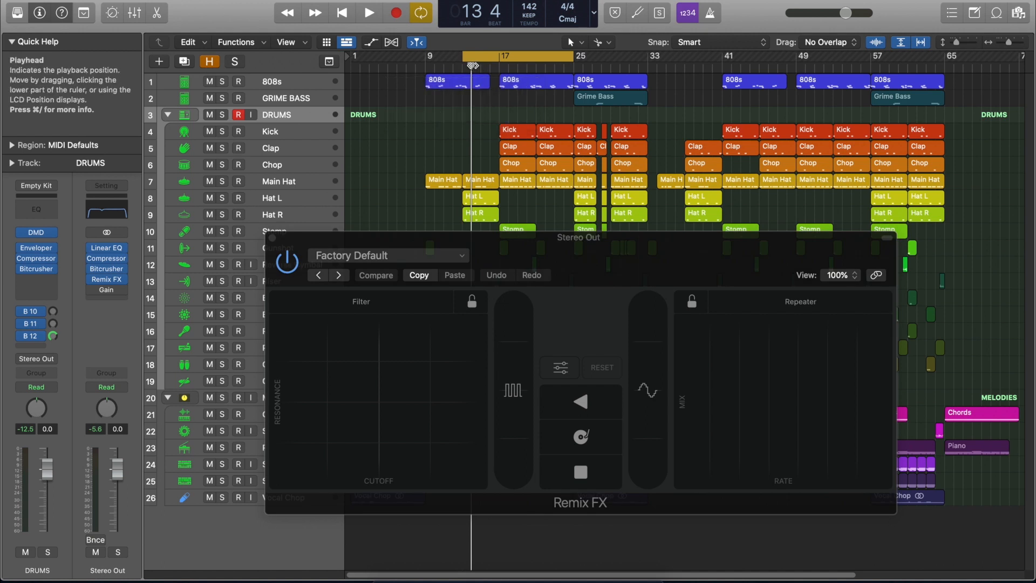
key(space)
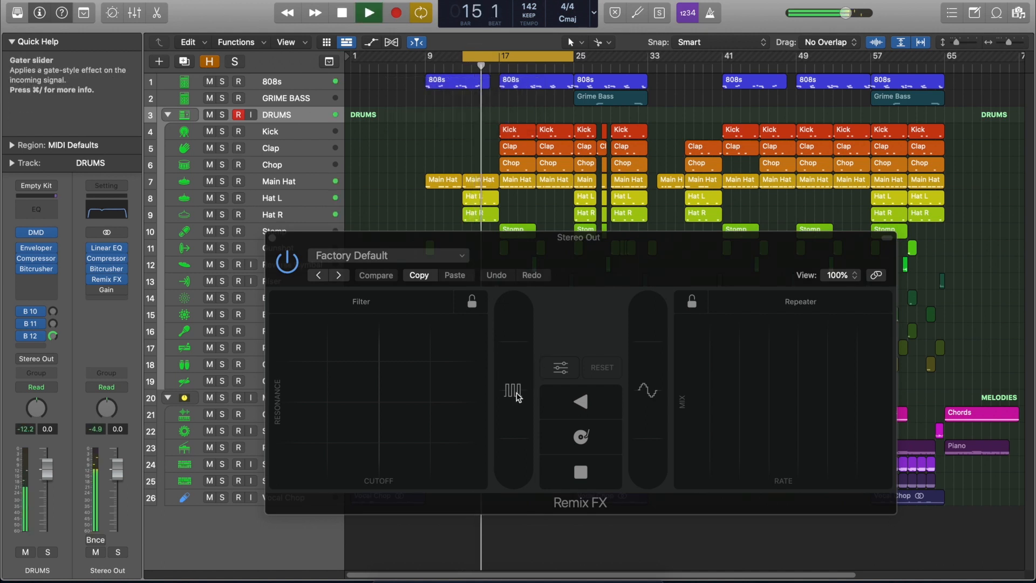
mouse_move(518, 398)
mouse_down()
mouse_move(515, 367)
mouse_move(515, 394)
mouse_up()
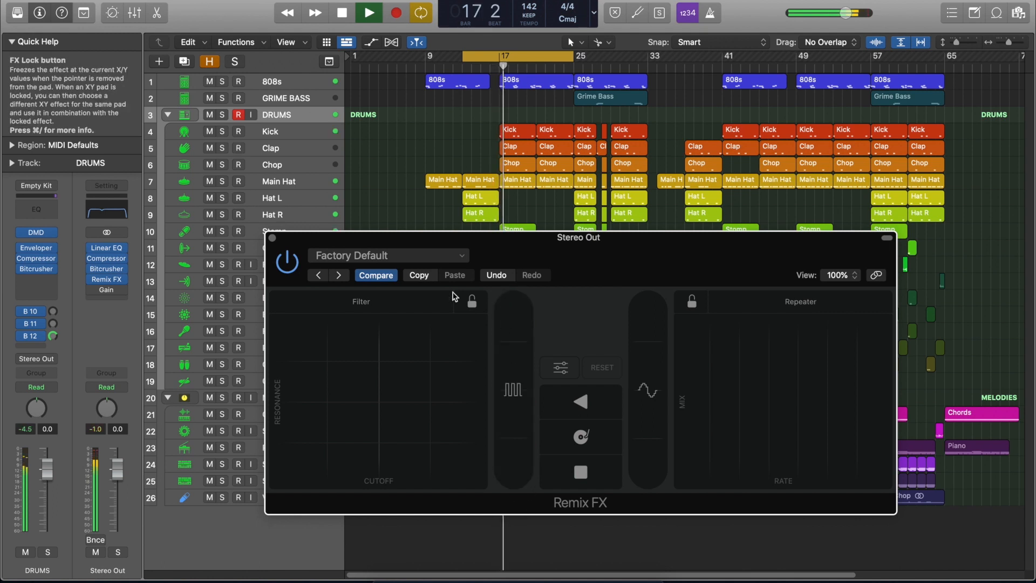
key(space)
mouse_move(622, 241)
mouse_down()
mouse_move(569, 183)
mouse_move(626, 255)
mouse_up()
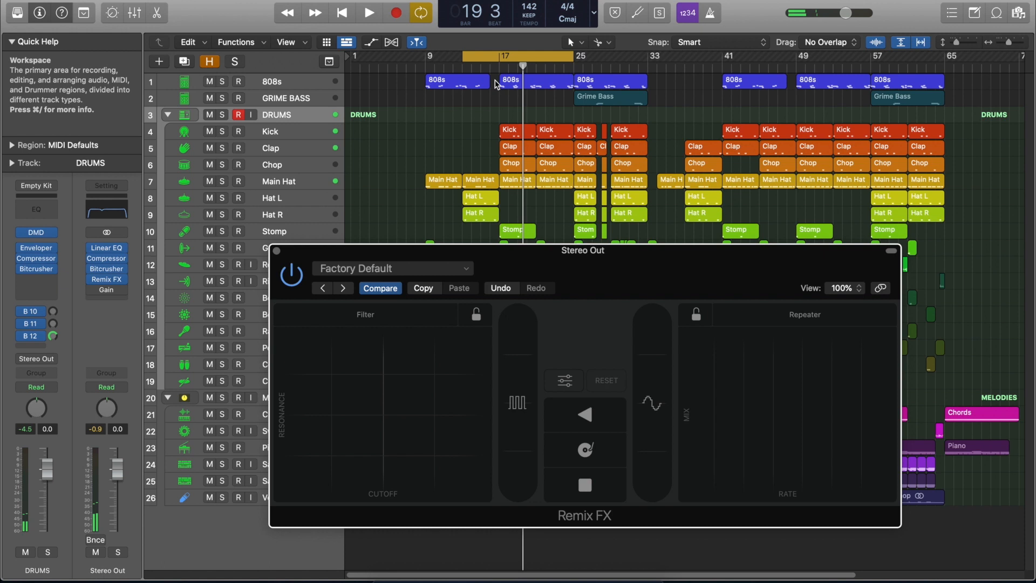
double_click(484, 64)
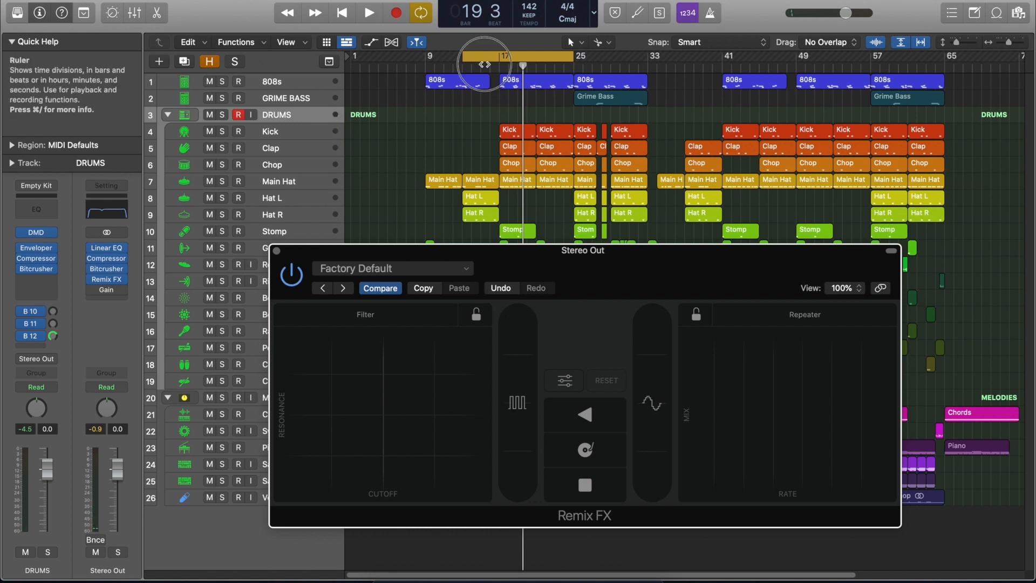
click(565, 492)
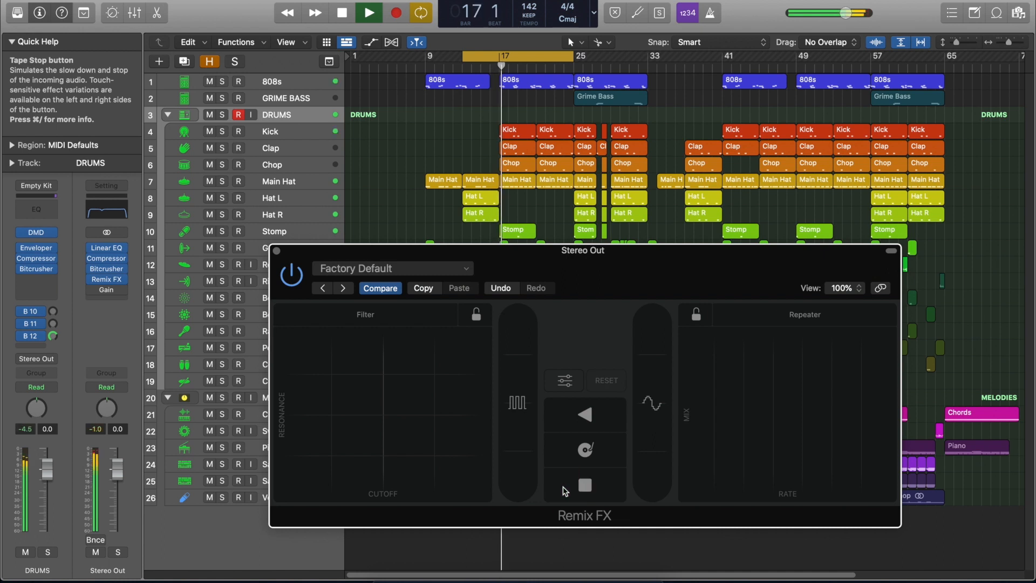
Create an arrangement track for the Stereo Out channel from the mixer, and close the mixer.
key(x)
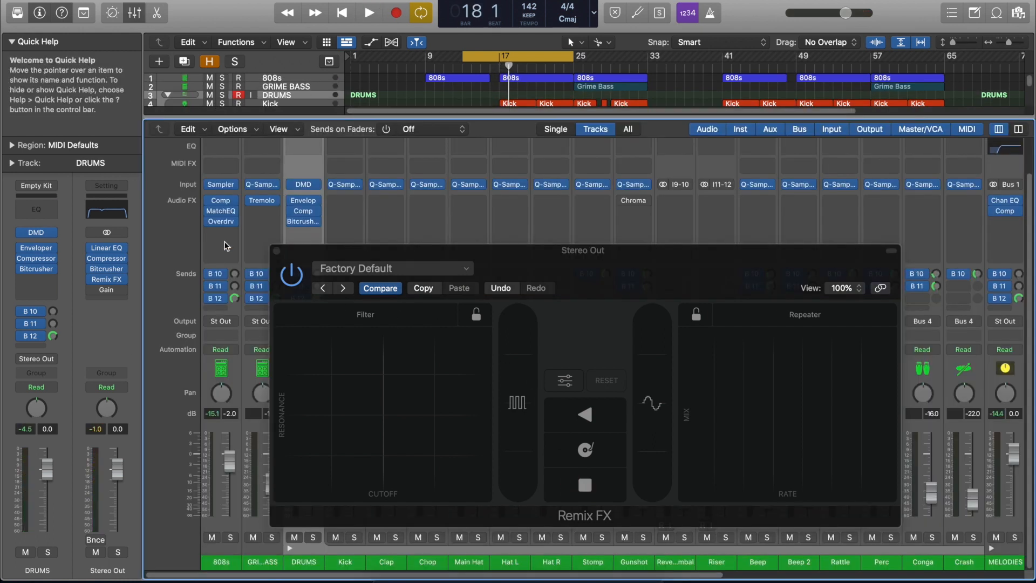
click(276, 251)
scroll(753, 310, right, 7)
scroll(753, 312, right, 3)
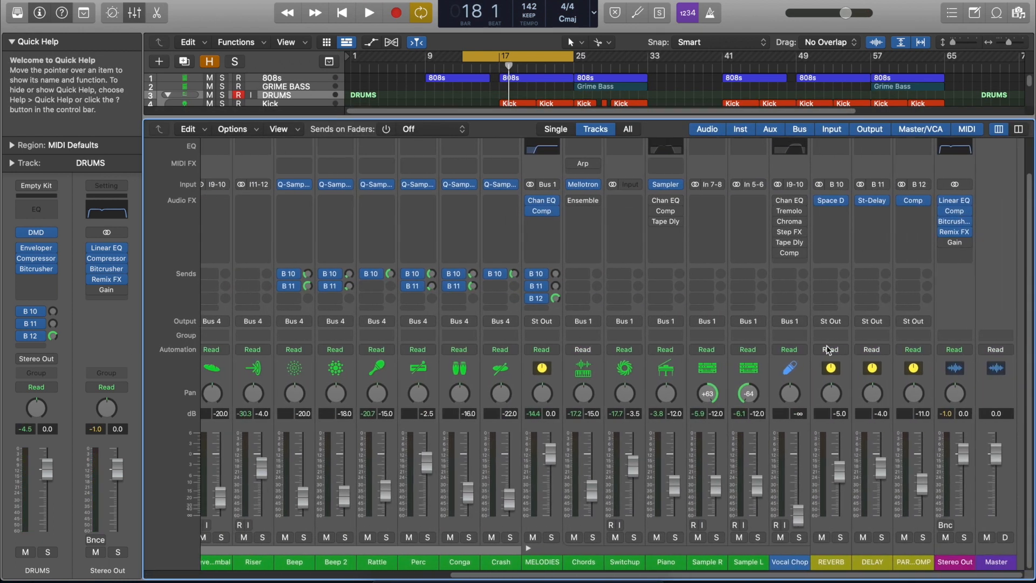
right_click(962, 309)
click(960, 314)
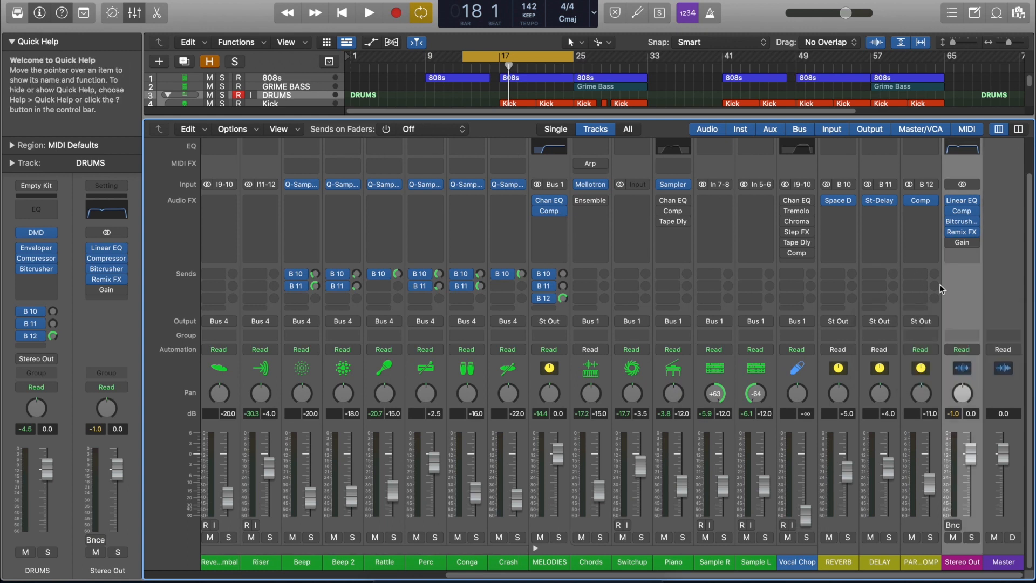
key(x)
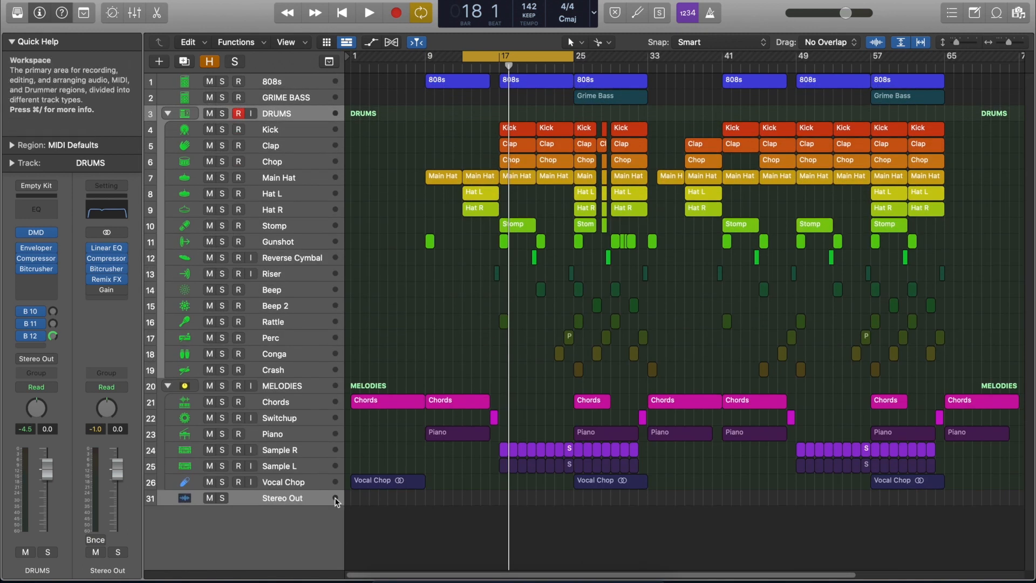
Show automation for the Stereo Out track and set its automation mode to Touch.
click(310, 502)
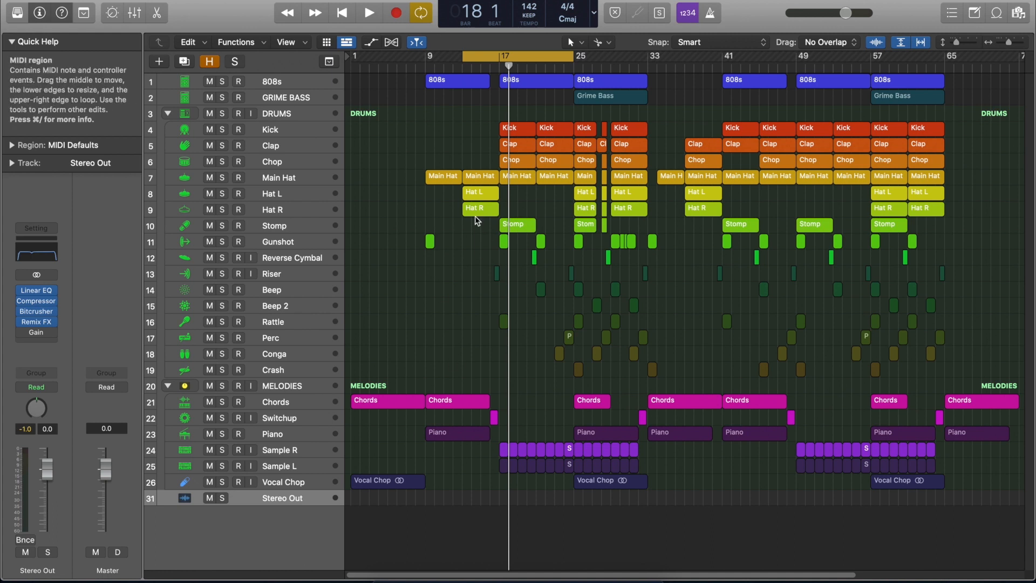
key(a)
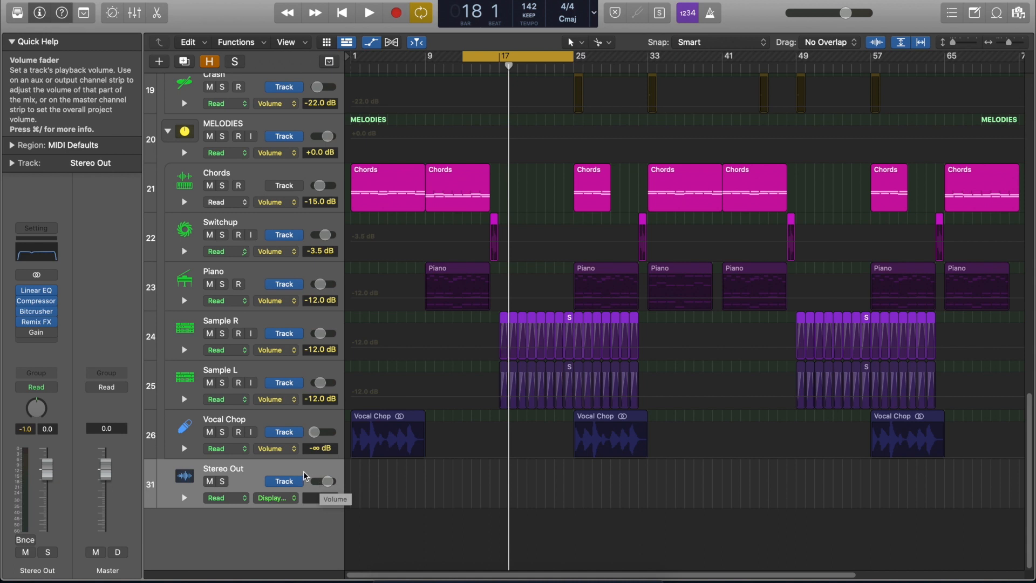
click(241, 498)
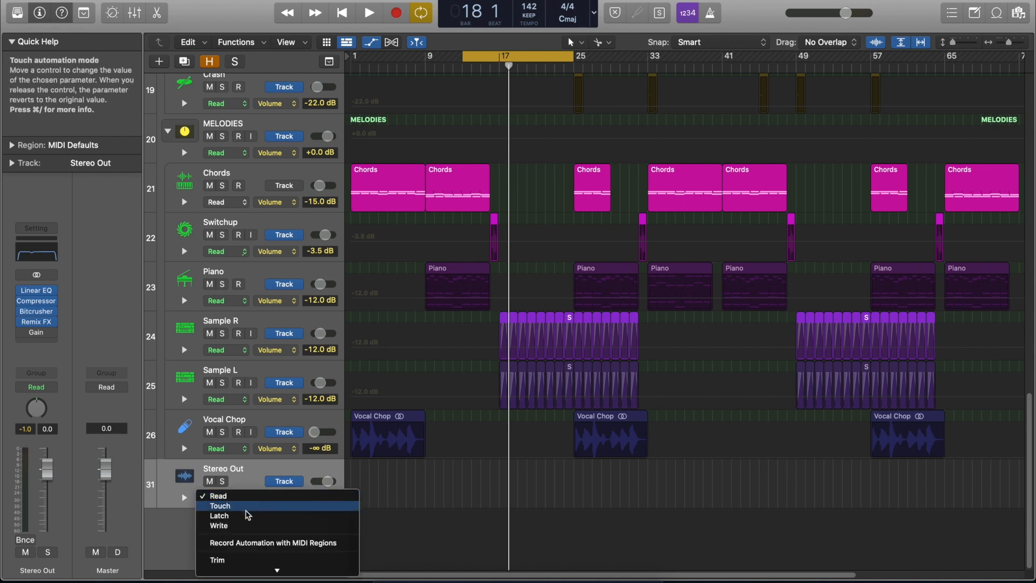
click(246, 511)
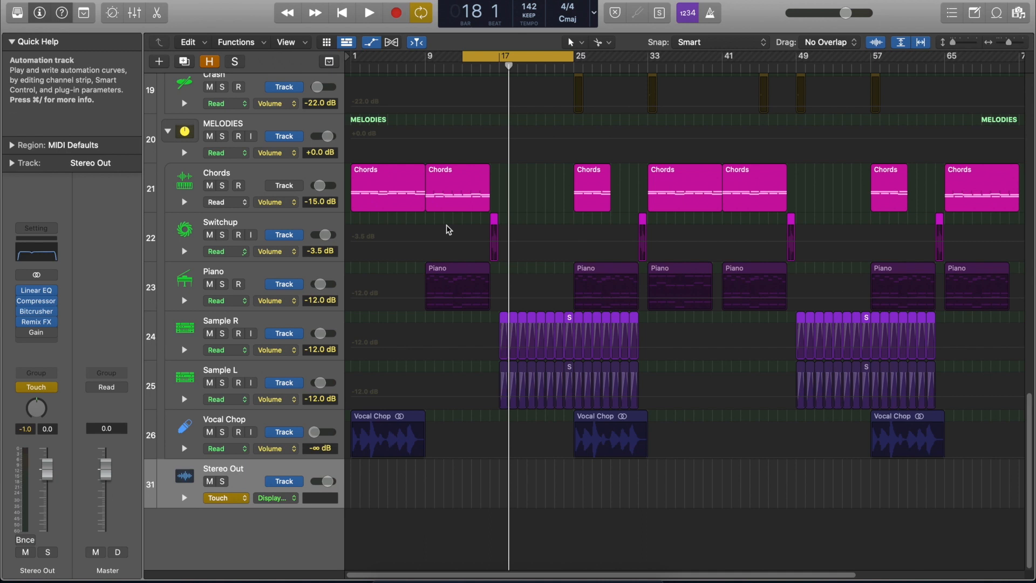
Record Remix FX Gater automation on the Stereo Out track just before bar 17 while the loop plays.
click(38, 321)
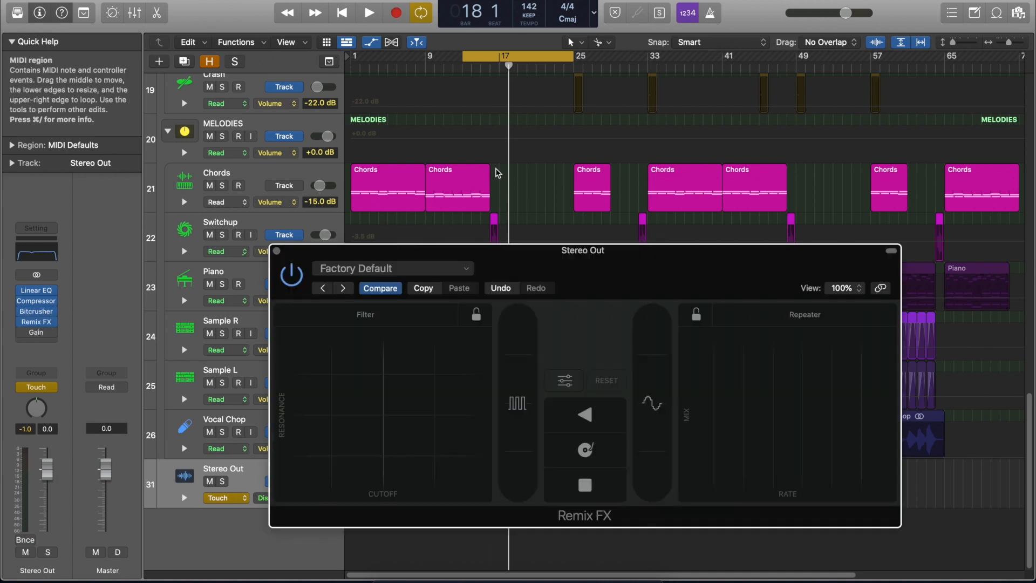
drag(588, 216, 638, 164)
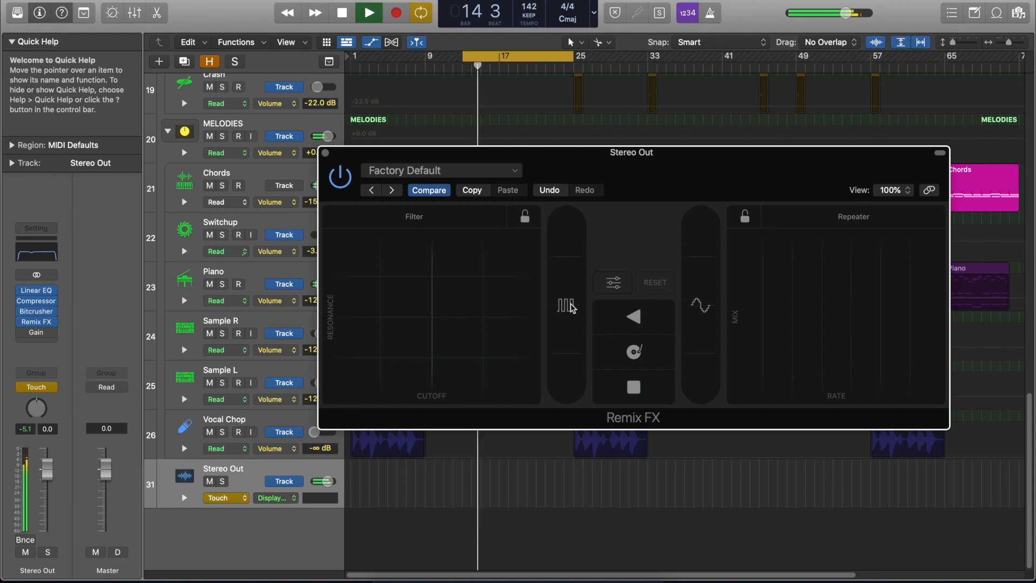
drag(572, 308, 568, 375)
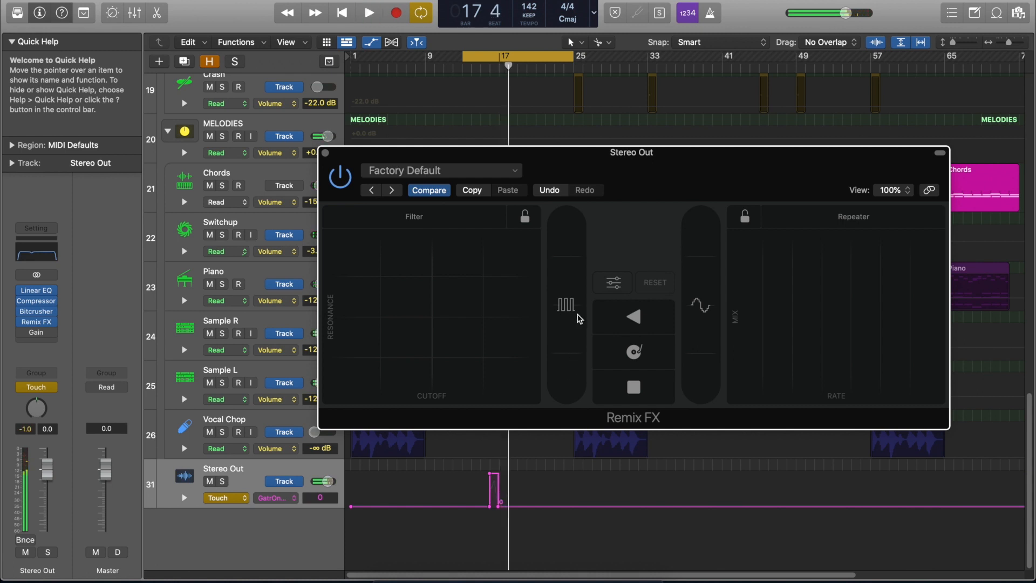
Record Remix FX Tape Stop automation on the Stereo Out track just before bar 17, and close the plug-in window.
drag(611, 163, 566, 236)
key(space)
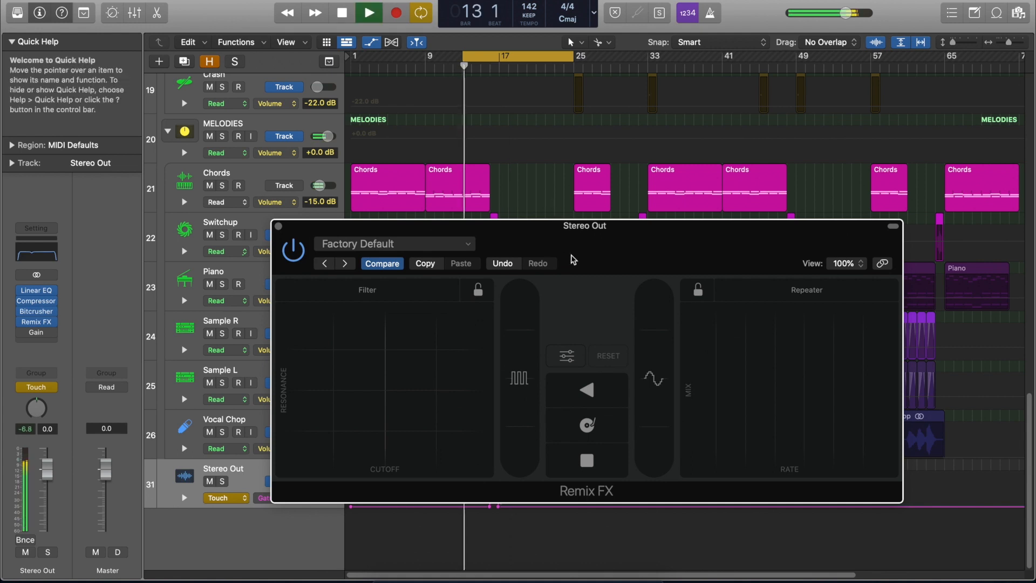
drag(629, 239, 635, 151)
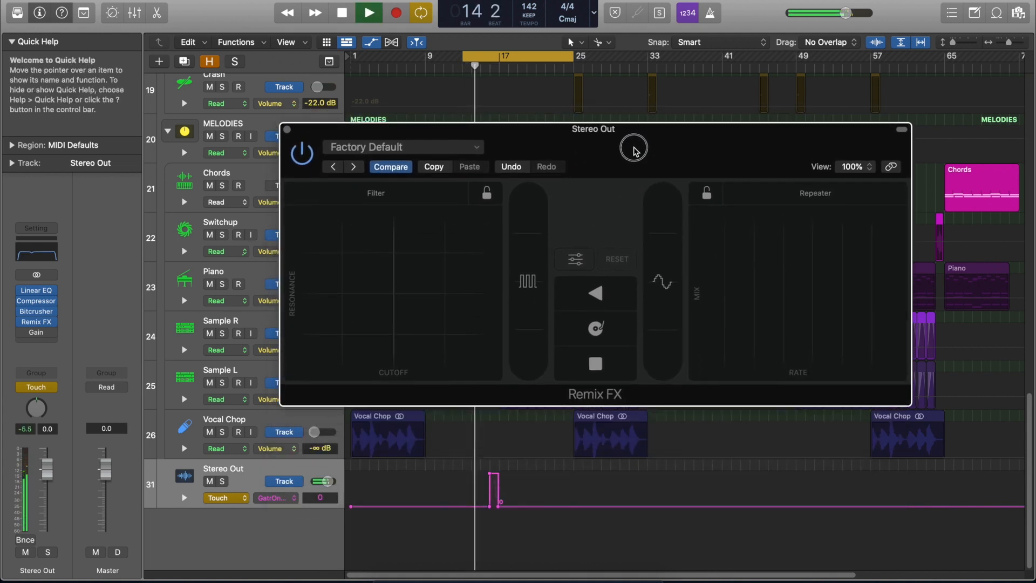
click(588, 367)
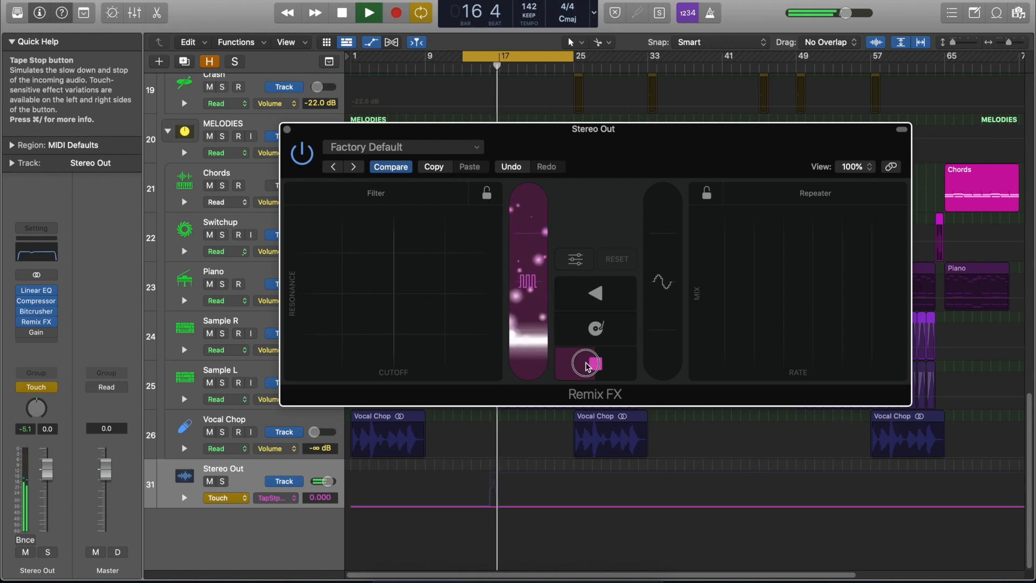
key(space)
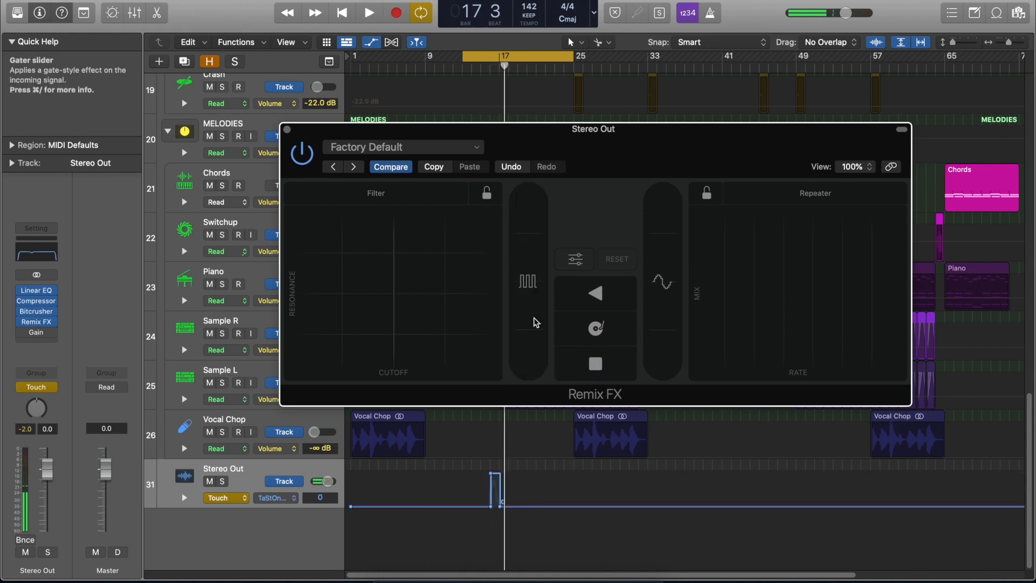
click(287, 130)
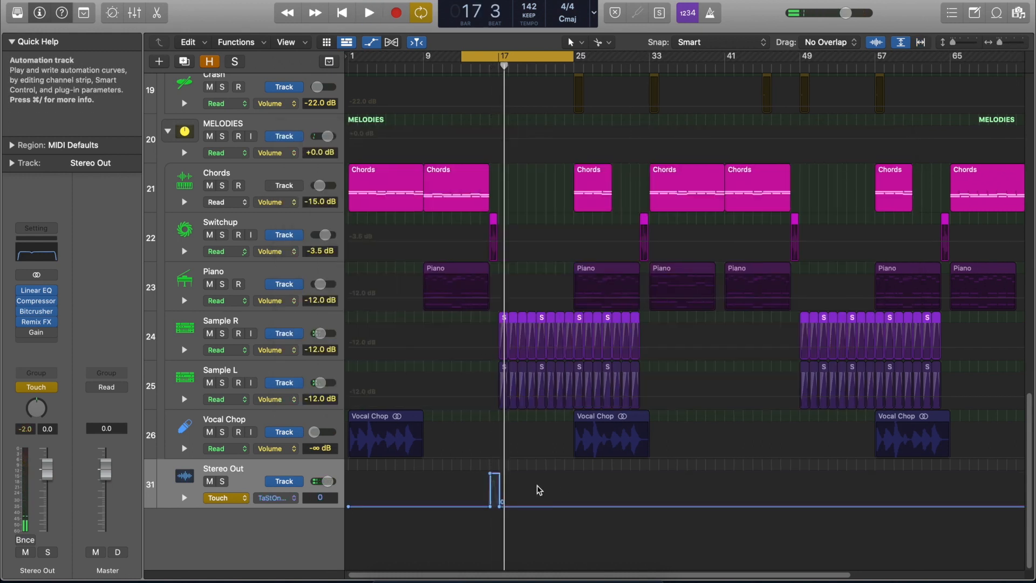
Pull the Stereo Out Tape Stop On/Off automation earlier so it ends with the Switchup region before bar 17, and play it back.
key(super+Right)
key(super+Right)
key(super+Right)
key(super+Right)
key(super+Right)
key(super+Right)
key(super+Right)
drag(461, 507, 446, 507)
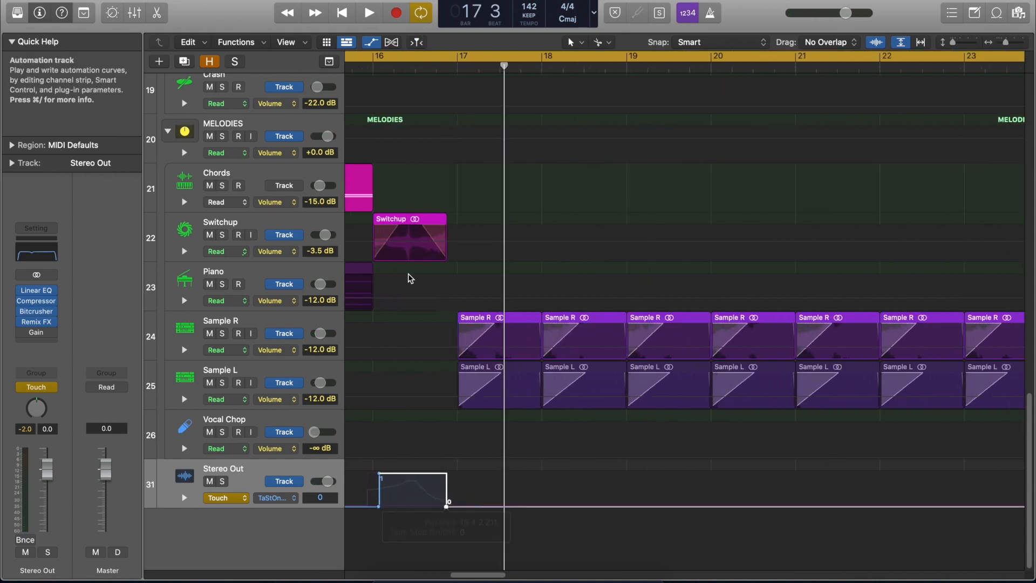
click(362, 67)
key(space)
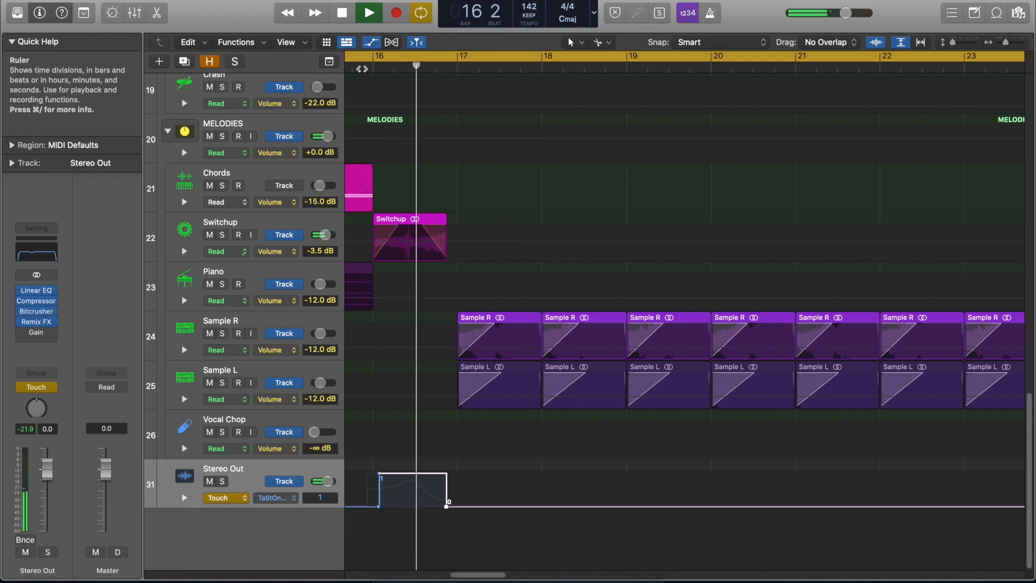
Replay the transition into bar 17, delay the start of the Tape Stop On/Off automation slightly after bar 16, and audition it.
scroll(361, 67, left, 2)
click(362, 67)
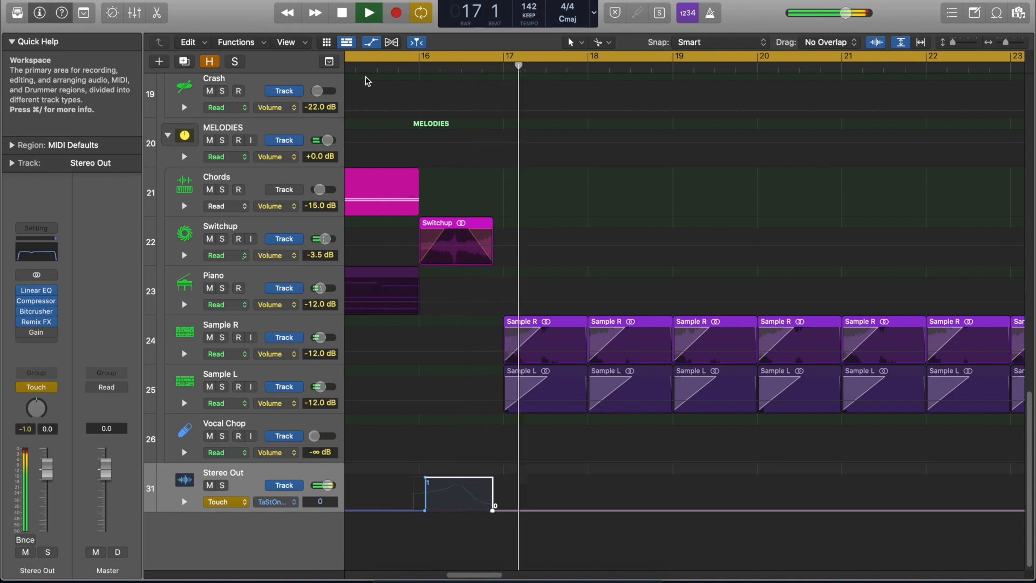
click(353, 69)
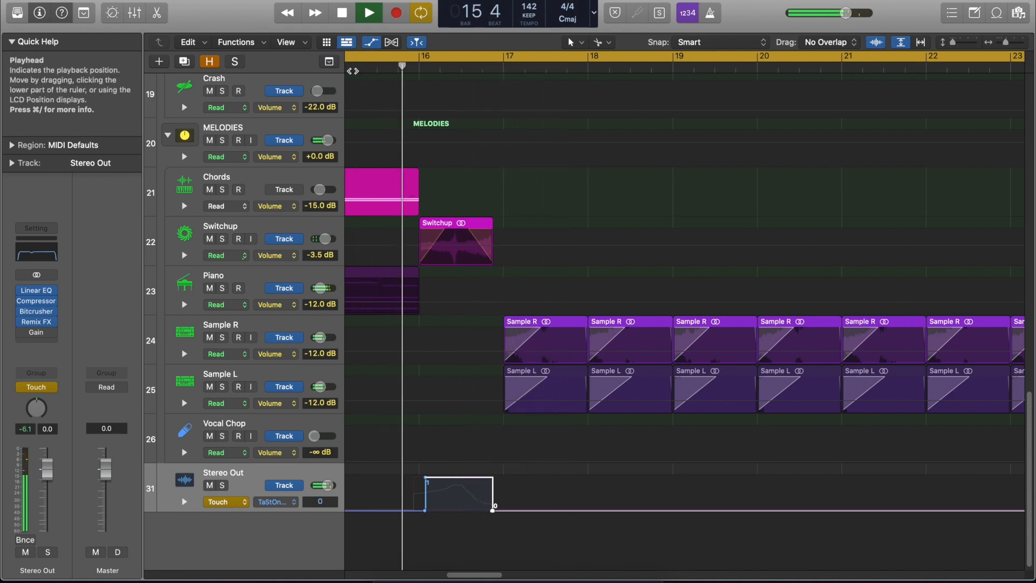
key(space)
drag(430, 507, 509, 491)
double_click(409, 67)
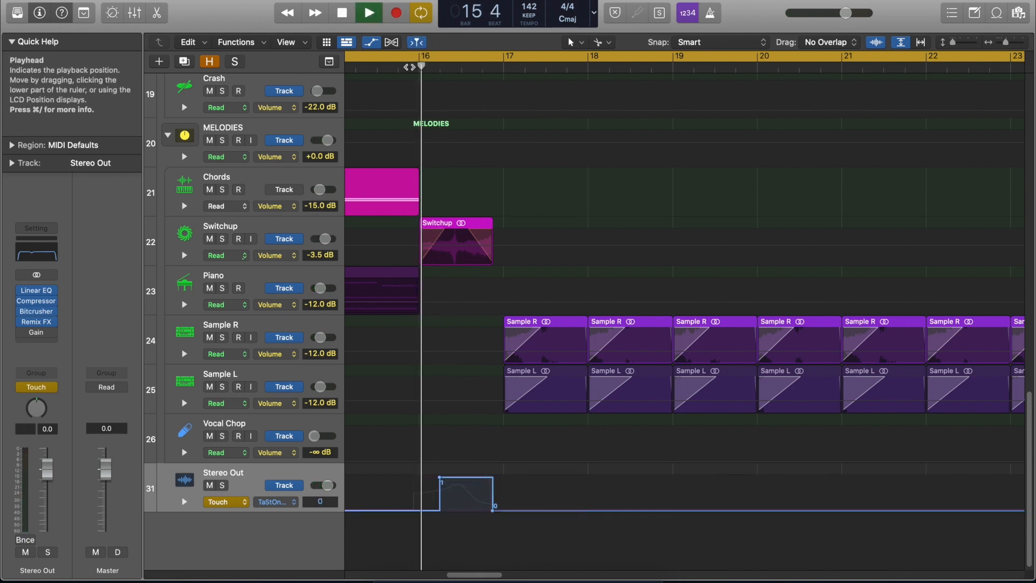
Show the Gater On/Off automation on Stereo Out, make it start at bar 16 and end before the Switchup region does, and audition it.
click(295, 502)
click(305, 488)
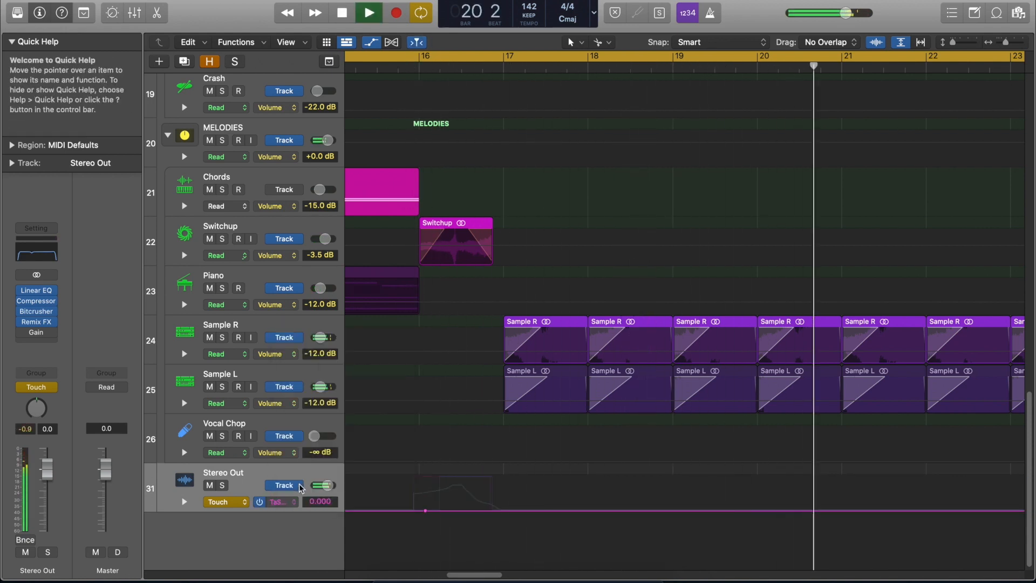
click(414, 479)
click(482, 508)
key(space)
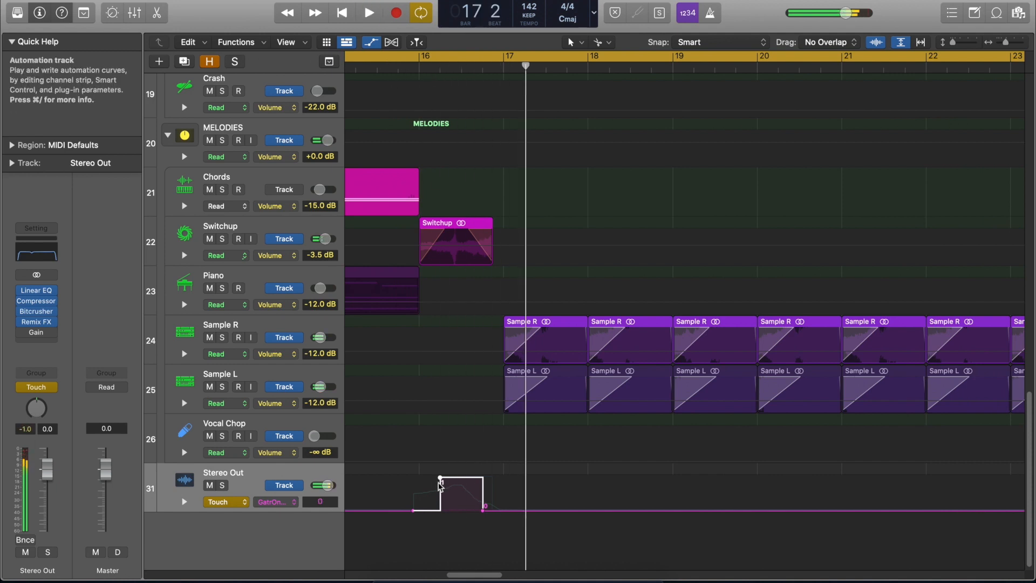
double_click(409, 69)
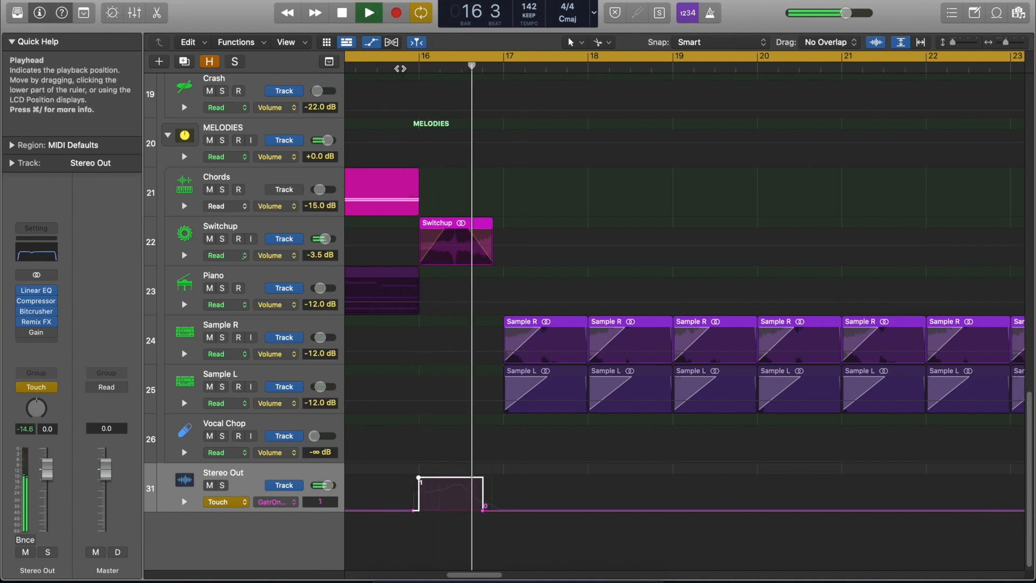
key(space)
Reshape the Gater Rate automation on Stereo Out into a rise to 1.000 and fall back to 0.000 around bar 16, and audition it.
click(276, 502)
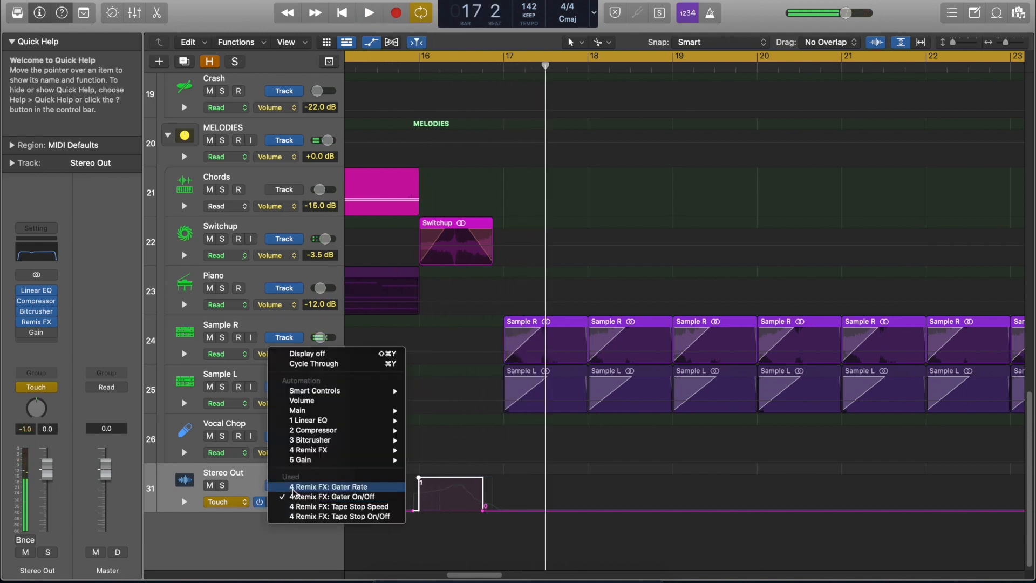
click(326, 548)
mouse_move(470, 494)
mouse_down()
mouse_move(482, 476)
mouse_move(419, 513)
mouse_up()
double_click(409, 71)
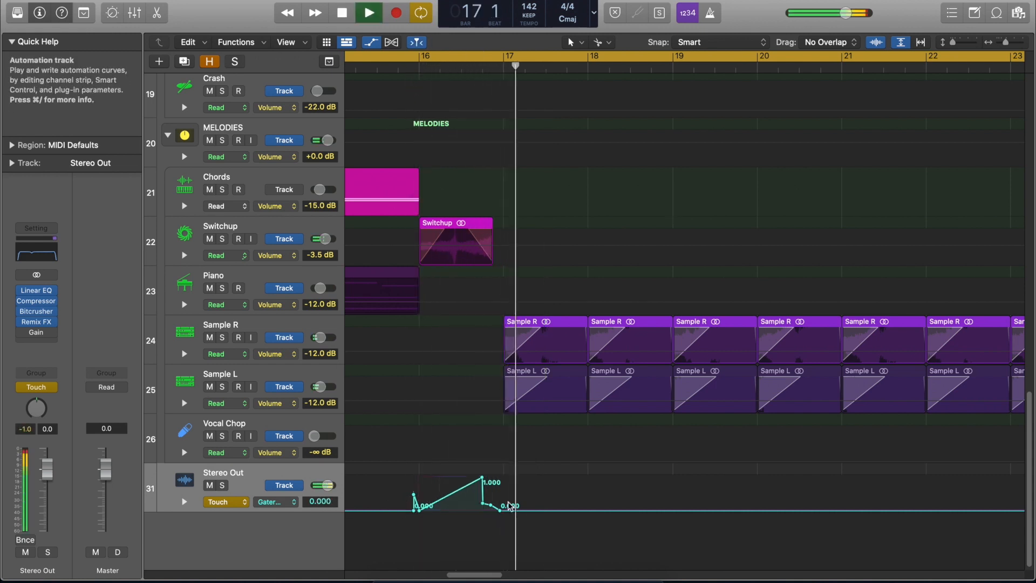
key(space)
drag(489, 517, 406, 512)
double_click(385, 71)
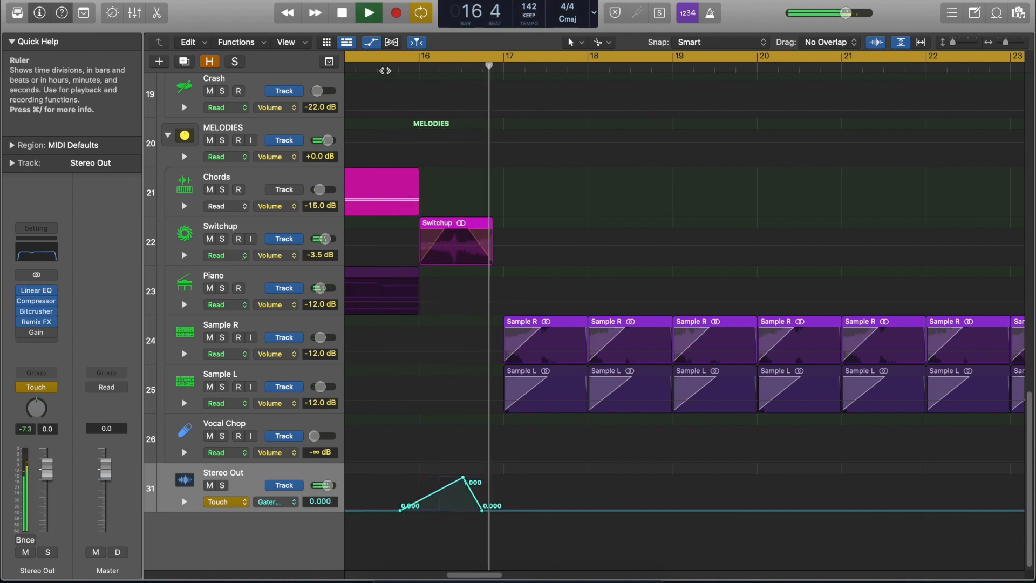
key(space)
drag(464, 477, 484, 510)
key(space)
scroll(505, 86, right, 5)
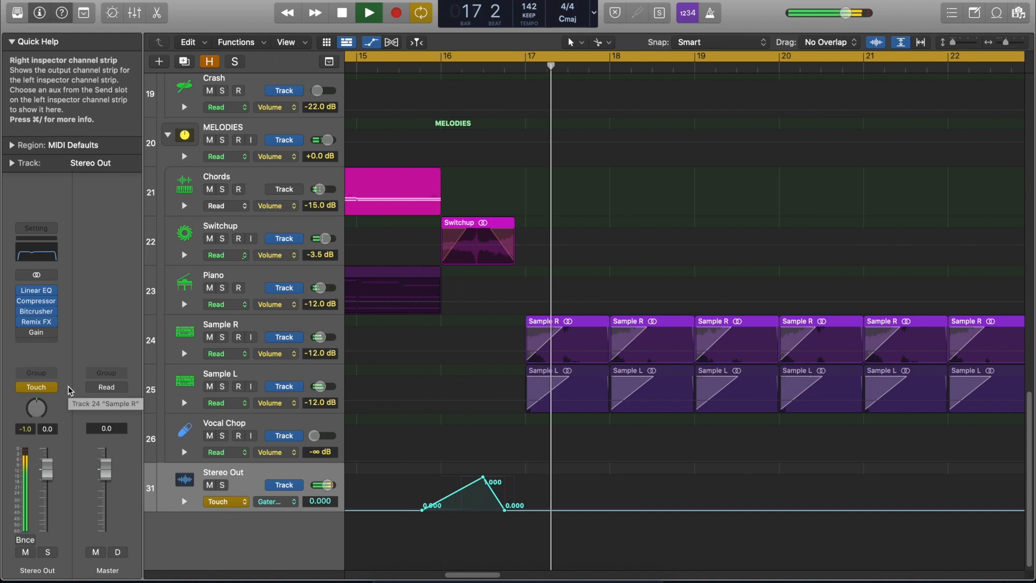
key(space)
Set the Stereo Out track's automation mode to Read.
key(super+Left)
key(super+Left)
key(super+Left)
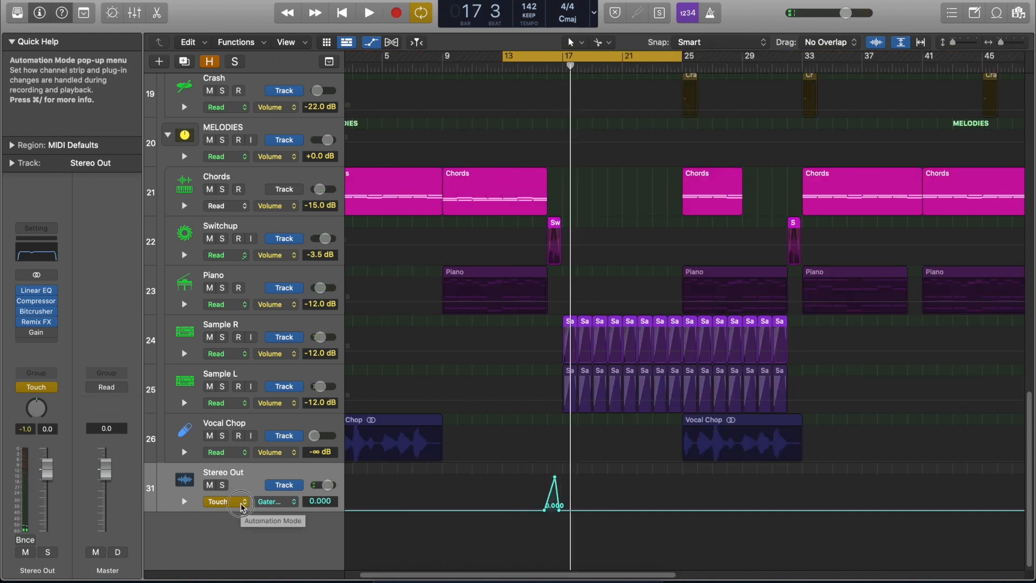
click(241, 502)
click(243, 493)
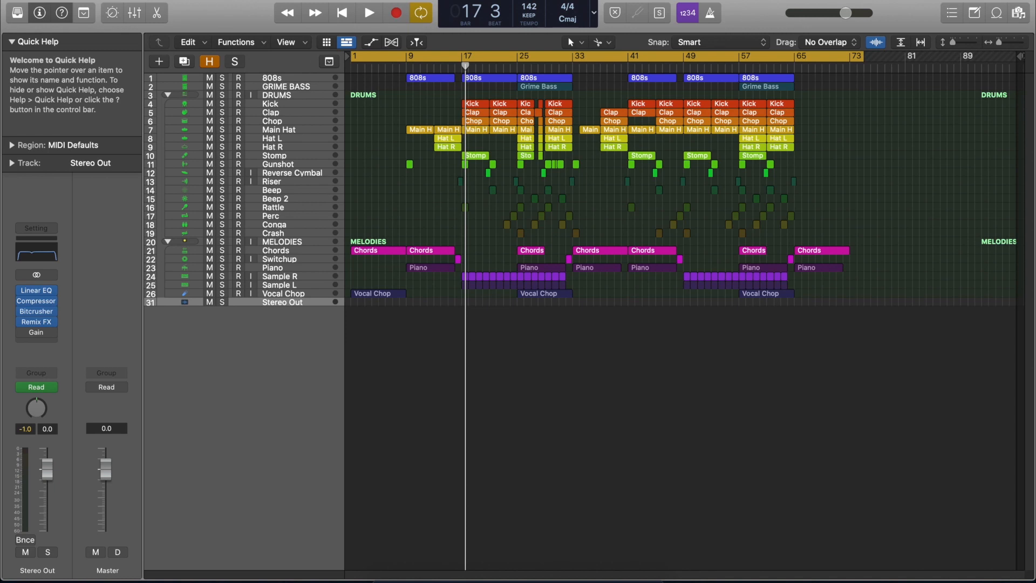
Save a copy of the project as "[MIX] Pop Smoke Drill Type Beat" in the Logic folder.
click(106, 0)
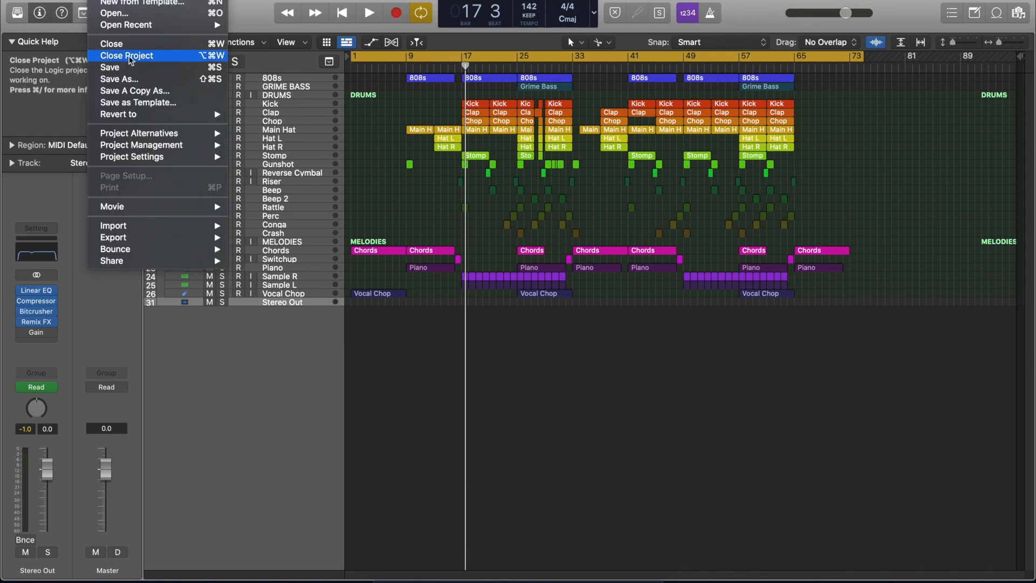
click(129, 79)
click(462, 95)
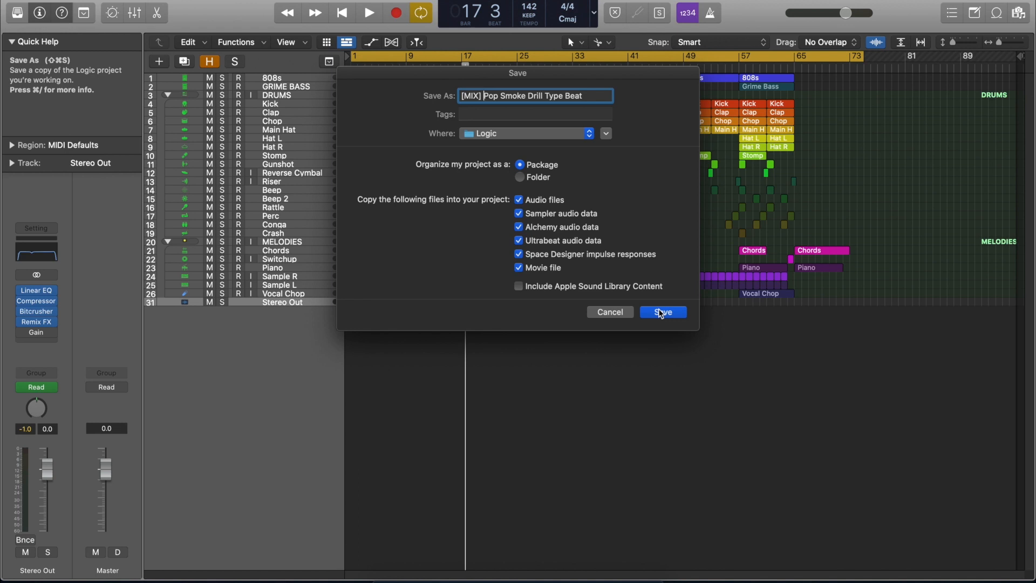
click(662, 312)
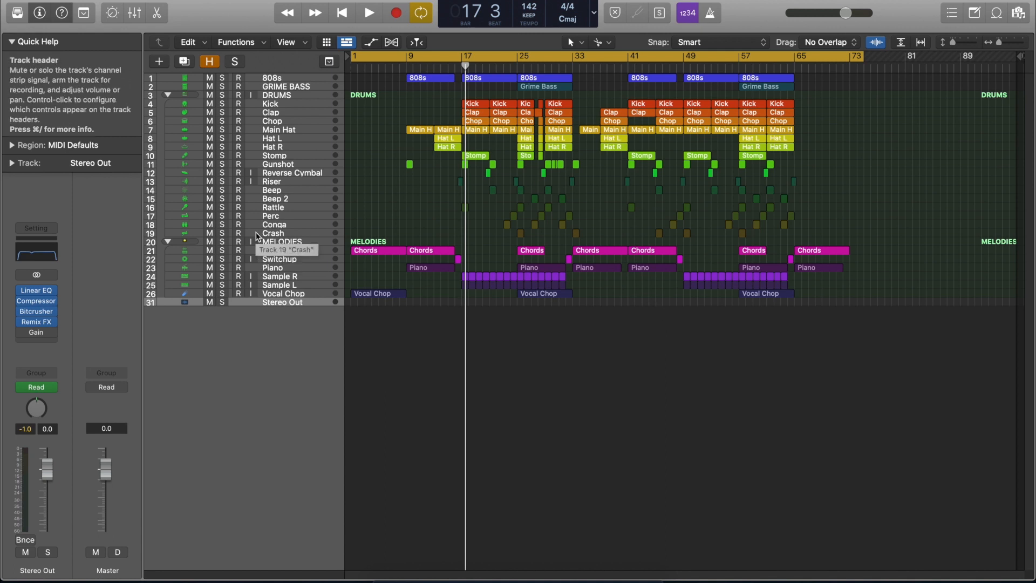
Create arrangement tracks for the REVERB, DELAY and PARALLEL COMP channels from the mixer, and close the mixer.
key(x)
right_click(846, 464)
click(874, 468)
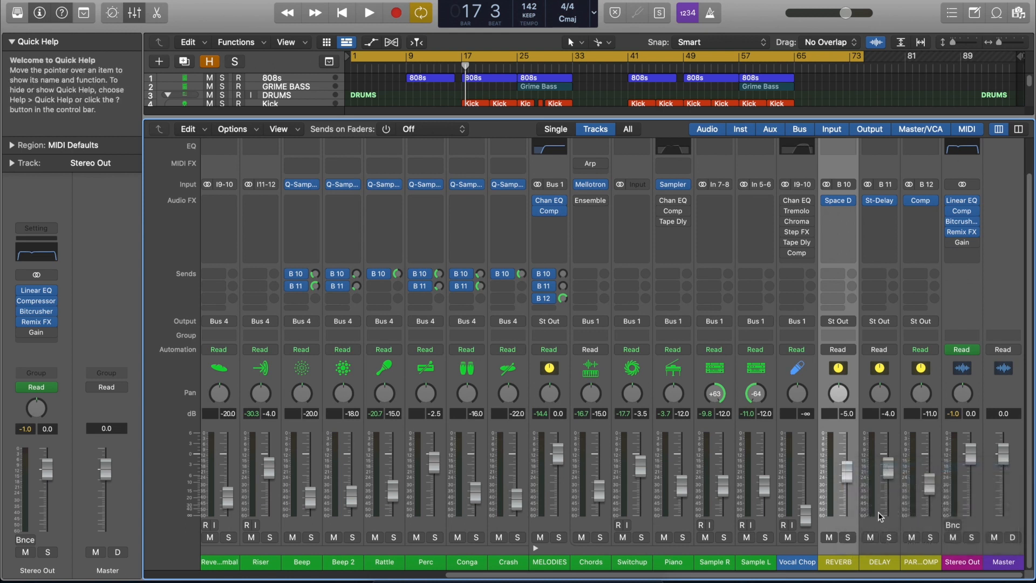
right_click(863, 462)
click(890, 468)
right_click(927, 460)
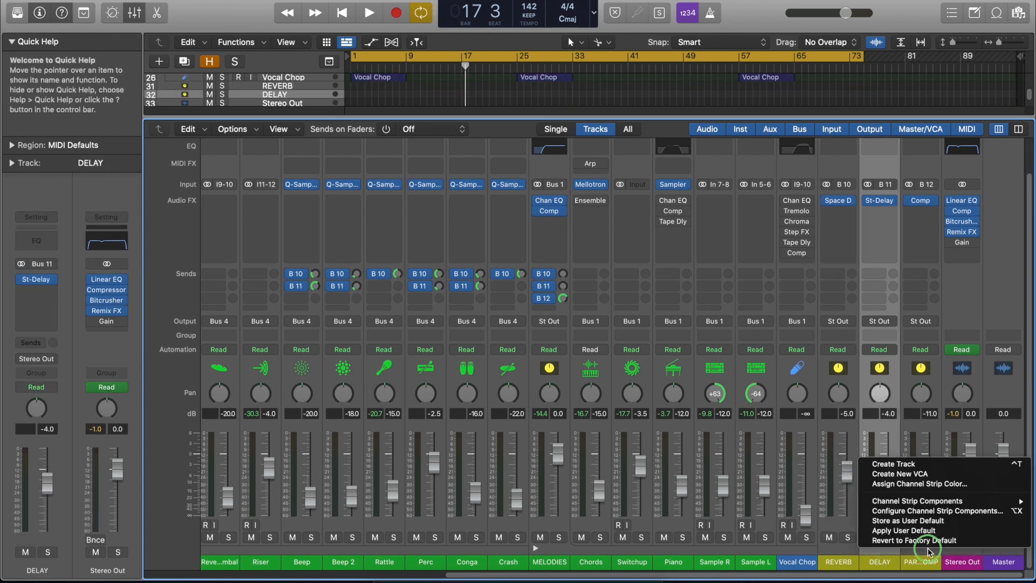
click(935, 470)
key(x)
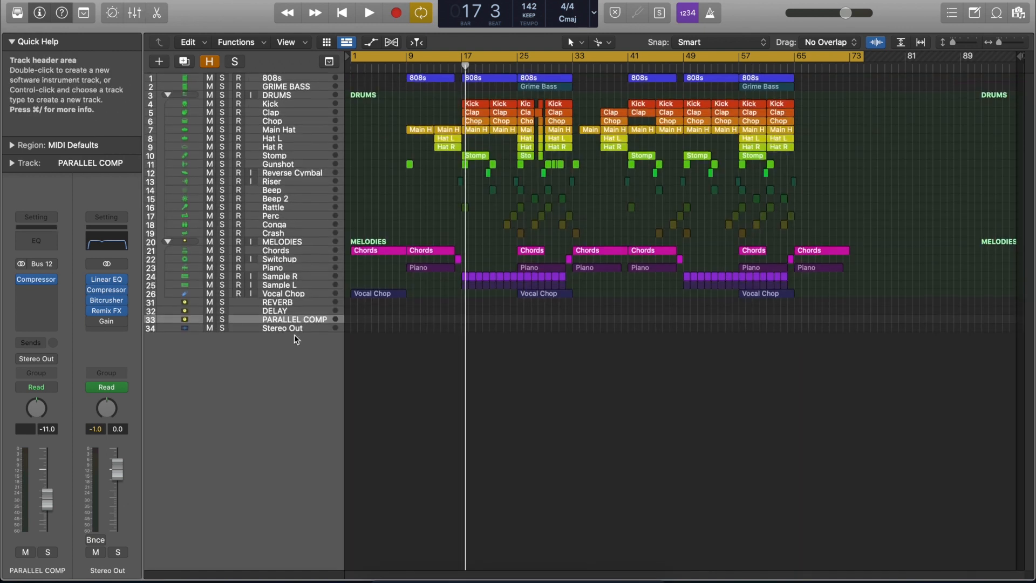
click(286, 303)
click(287, 312)
click(289, 320)
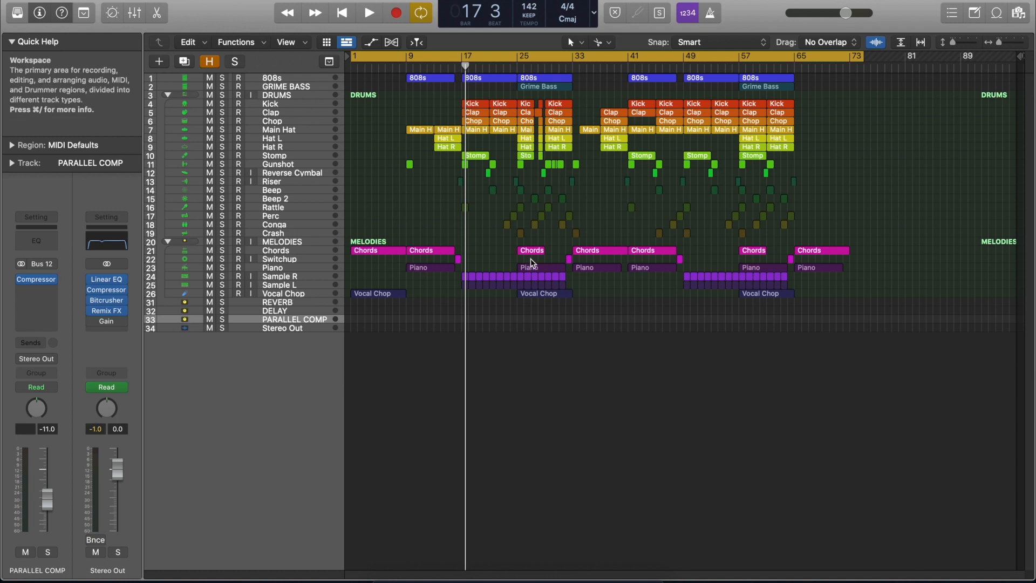
Bounce and replace all tracks in the project.
click(98, 0)
mouse_move(189, 249)
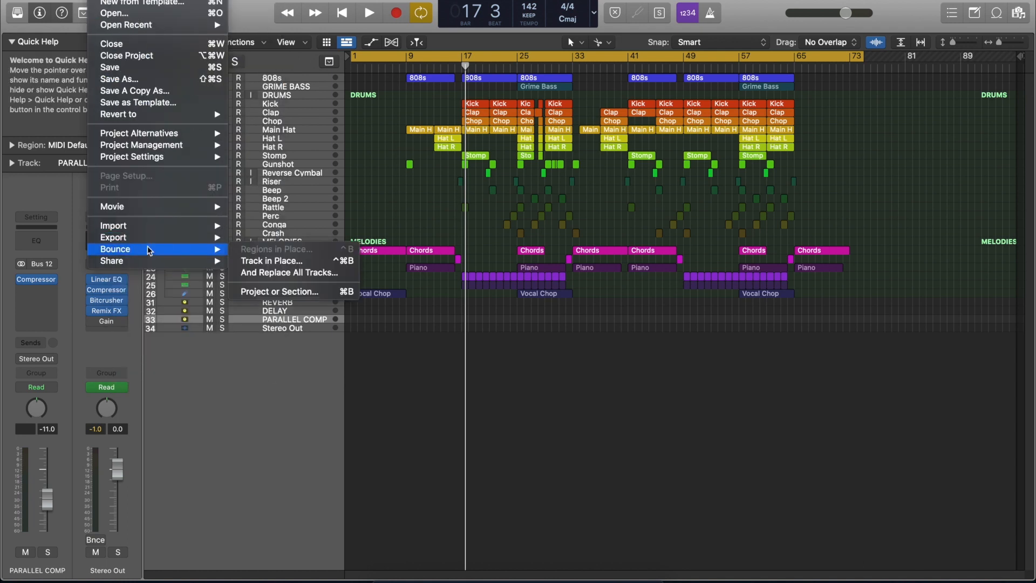
click(302, 277)
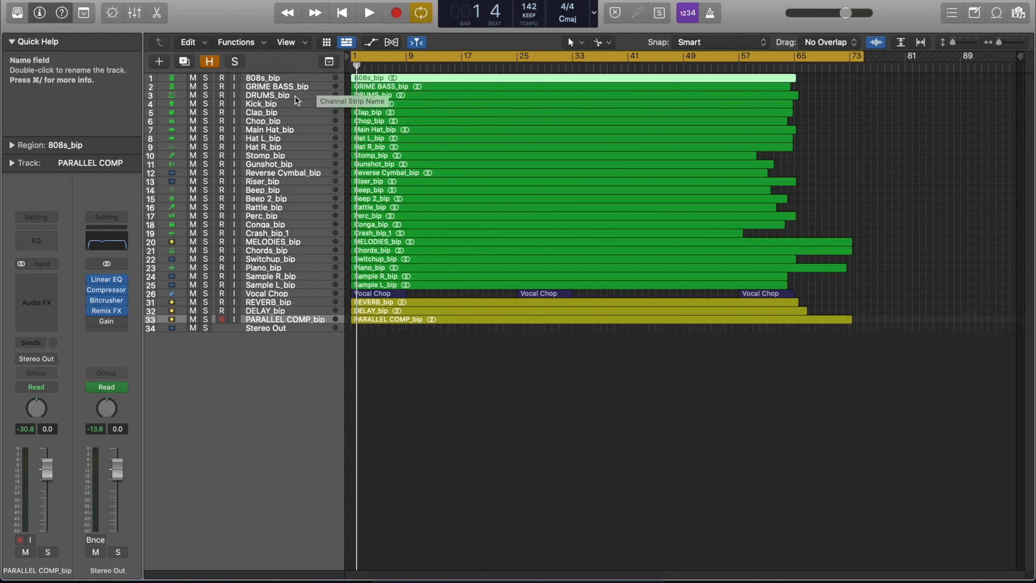
Move the MELODIES_bip track directly below DRUMS_bip, and place REVERB_bip, DELAY_bip and PARALLEL COMP_bip beneath it.
click(271, 76)
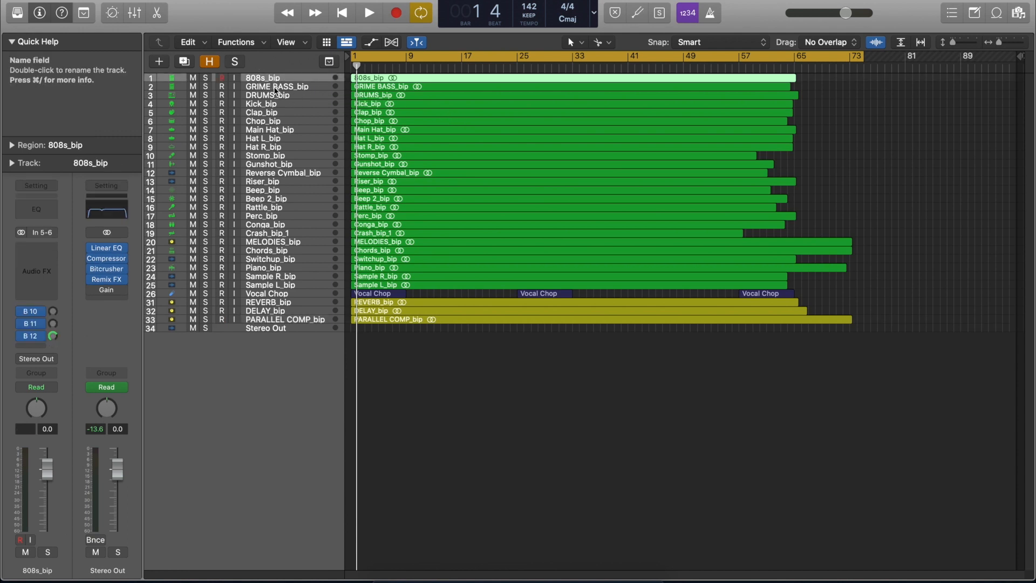
click(271, 95)
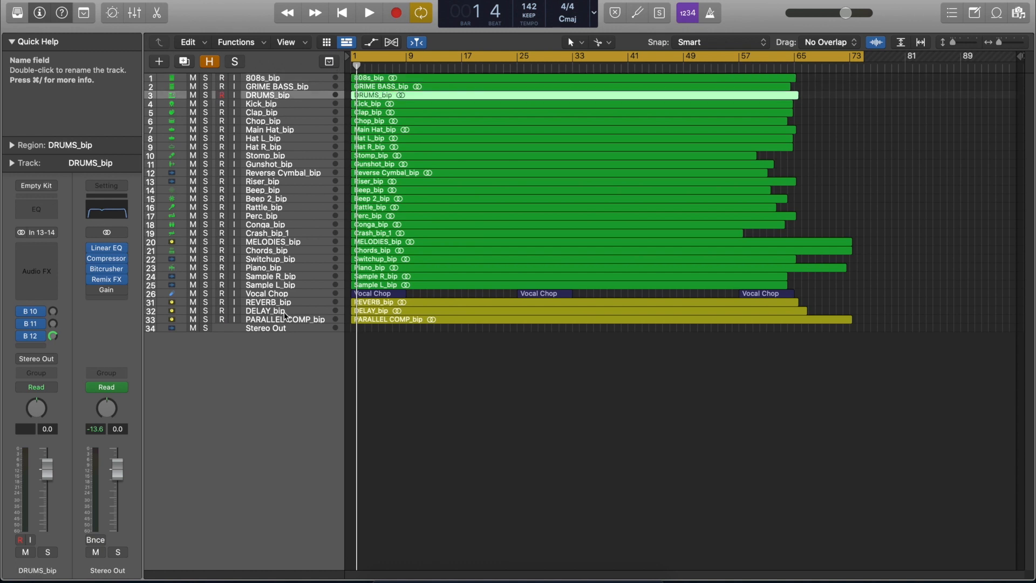
drag(286, 244, 286, 104)
drag(282, 302, 264, 109)
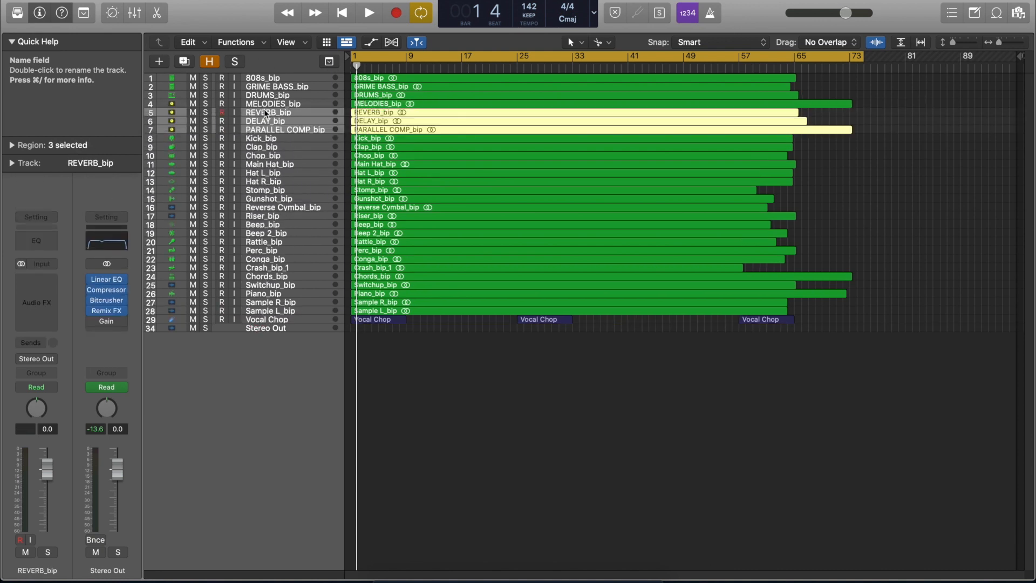
Mute all individual tracks from Kick_bip through Vocal Chop, keeping Stereo Out unmuted.
click(918, 110)
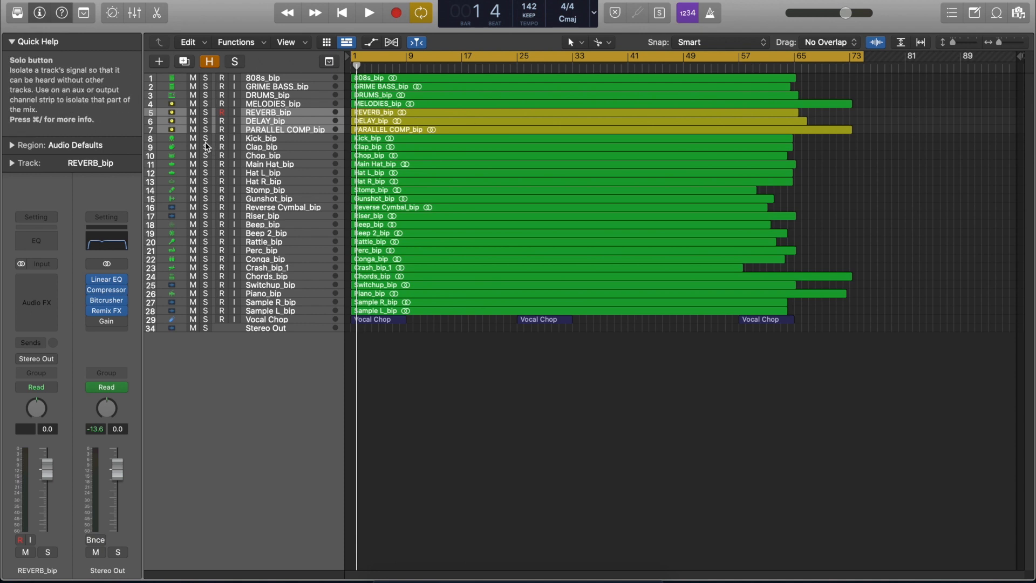
drag(192, 140, 181, 345)
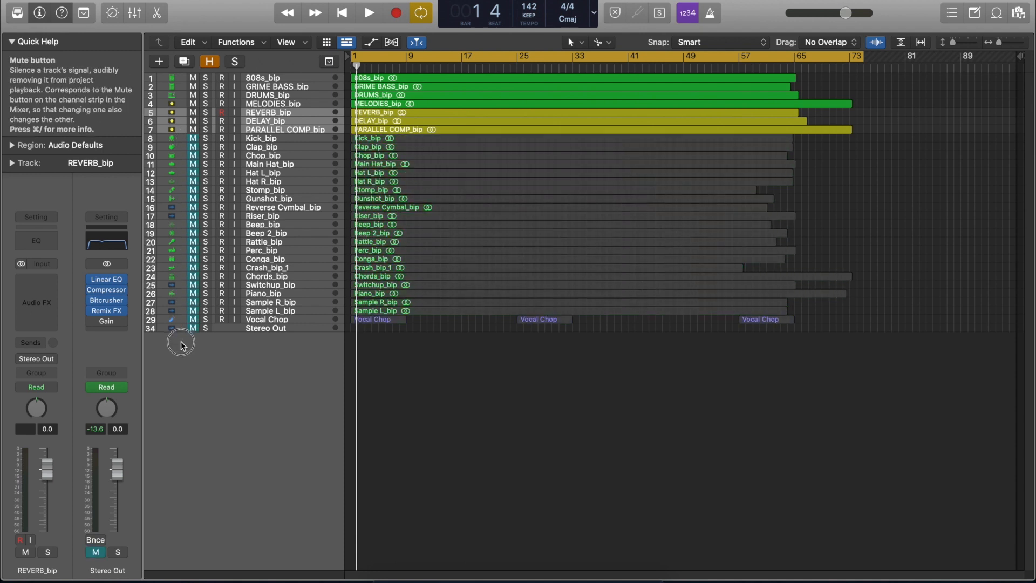
click(193, 328)
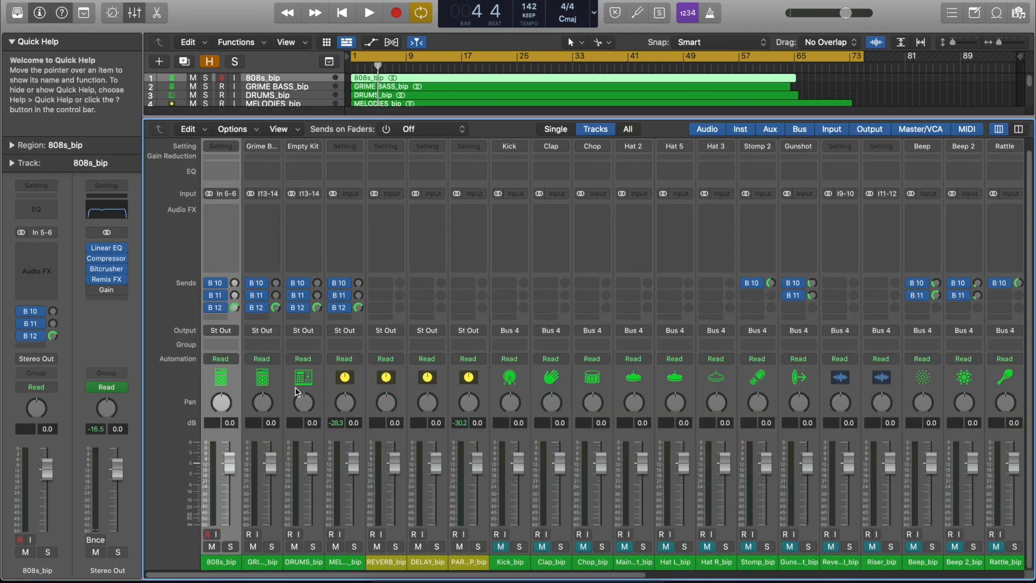
Insert a stereo Vintage Console EQ on the 808s_bip, GRIME BASS_bip, DRUMS_bip and MELODIES_bip channels together, and reselect only 808s_bip.
drag(227, 568, 340, 562)
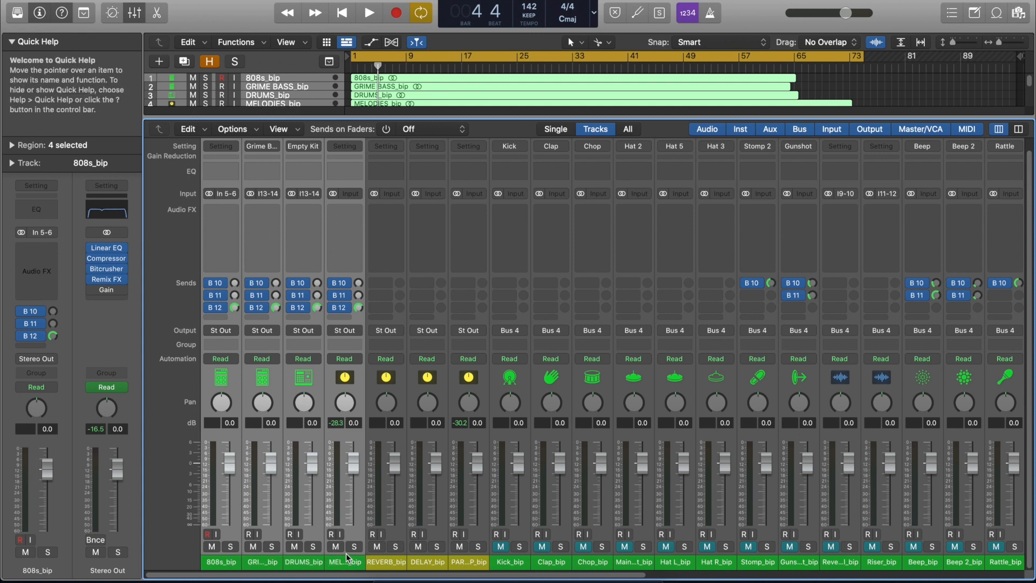
click(223, 214)
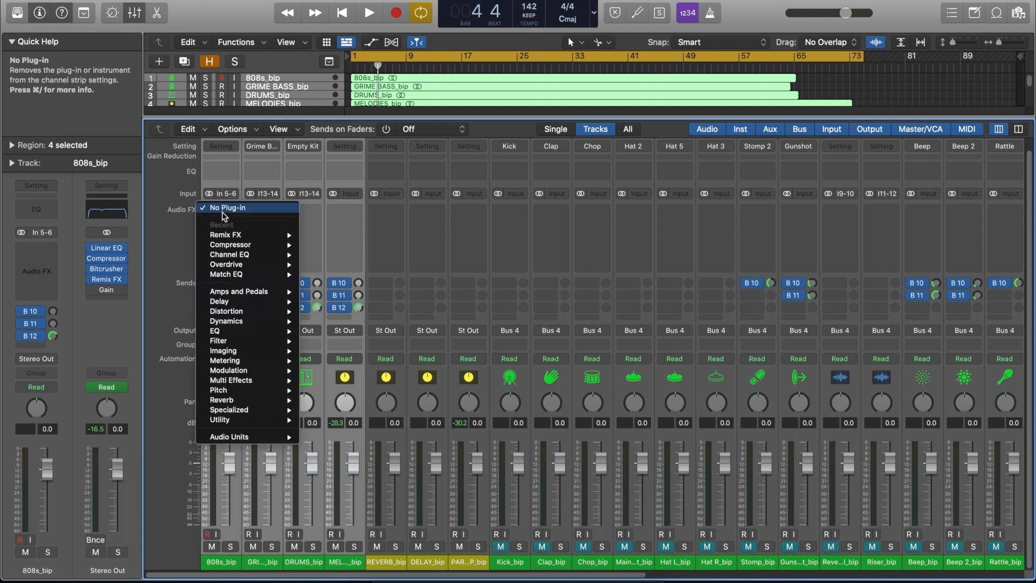
mouse_move(269, 331)
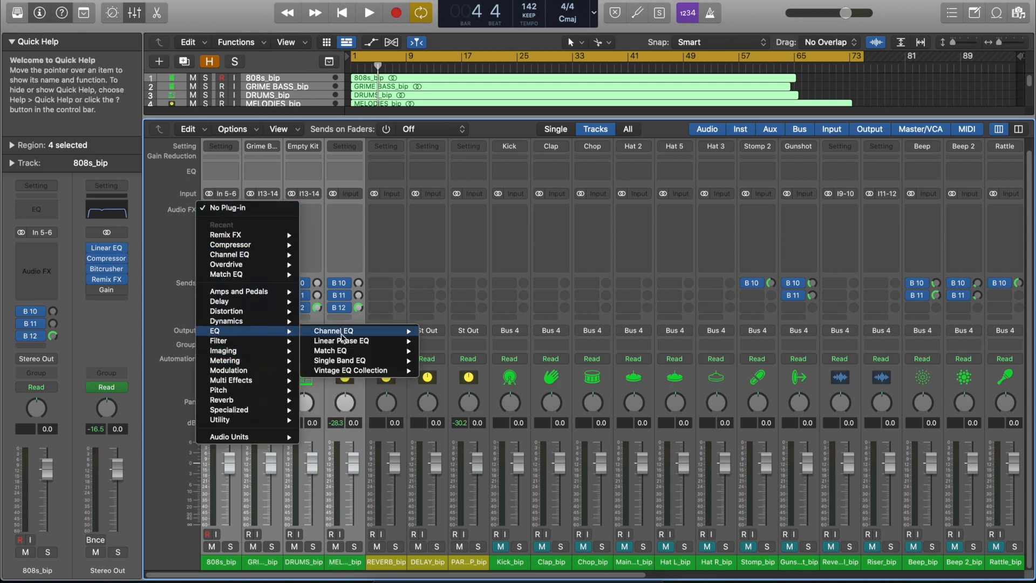
mouse_move(376, 371)
mouse_move(454, 385)
mouse_move(482, 371)
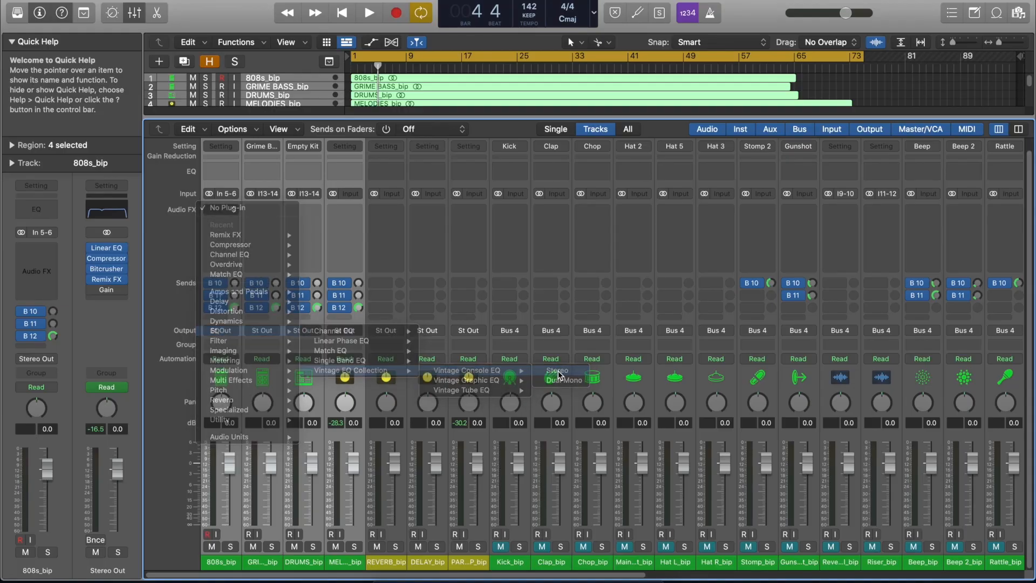
click(534, 364)
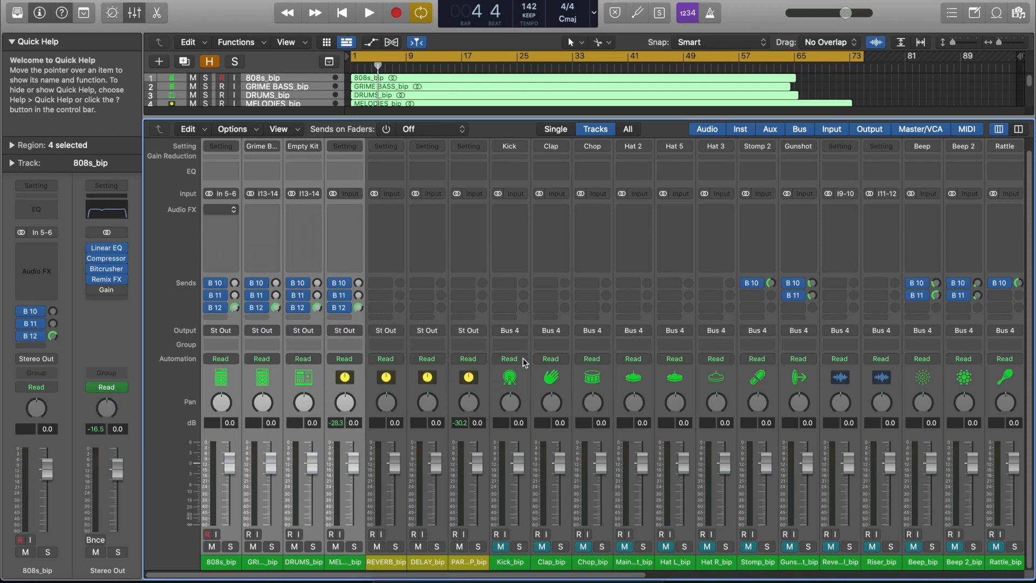
drag(684, 161, 730, 72)
click(221, 561)
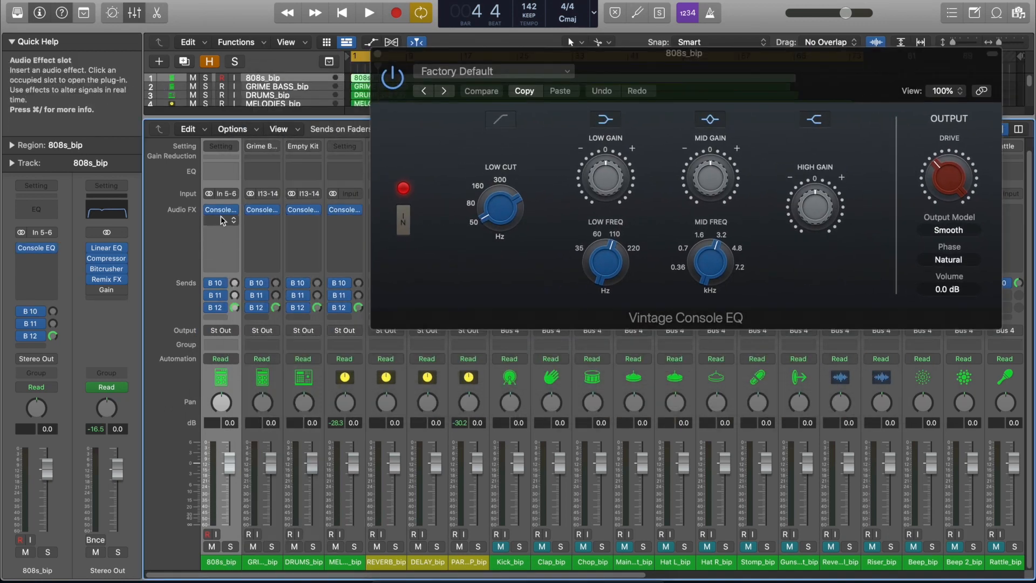
Load the Synth Bass preset in the Vintage Console EQ on 808s_bip.
click(221, 210)
click(220, 210)
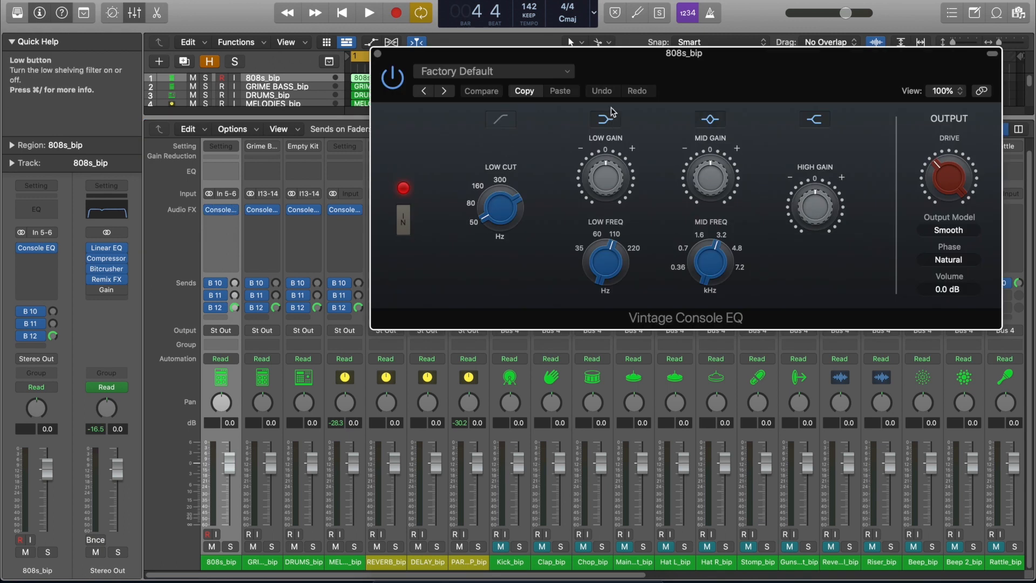
drag(641, 67, 564, 71)
click(489, 75)
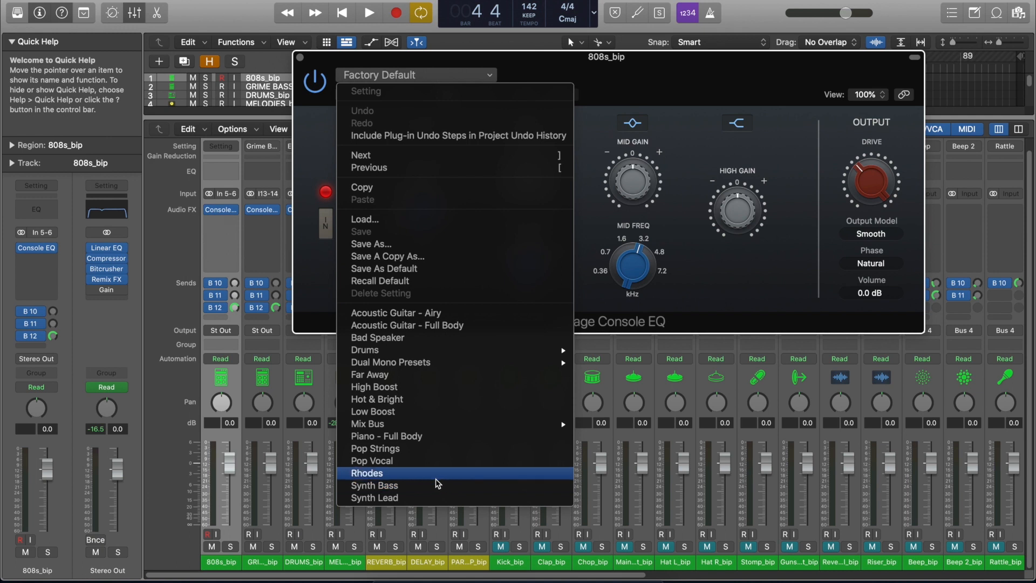
mouse_move(442, 365)
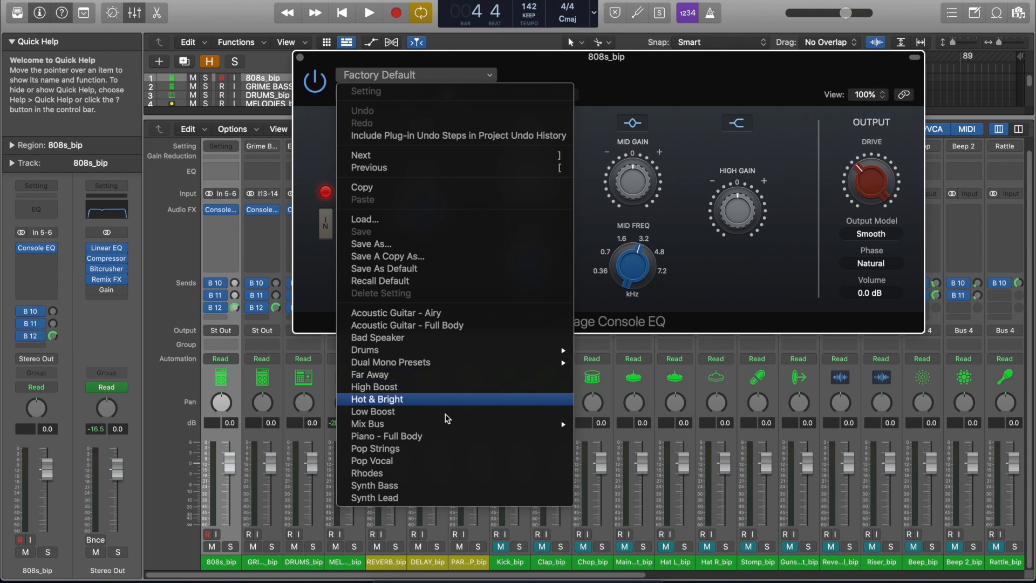
mouse_move(450, 428)
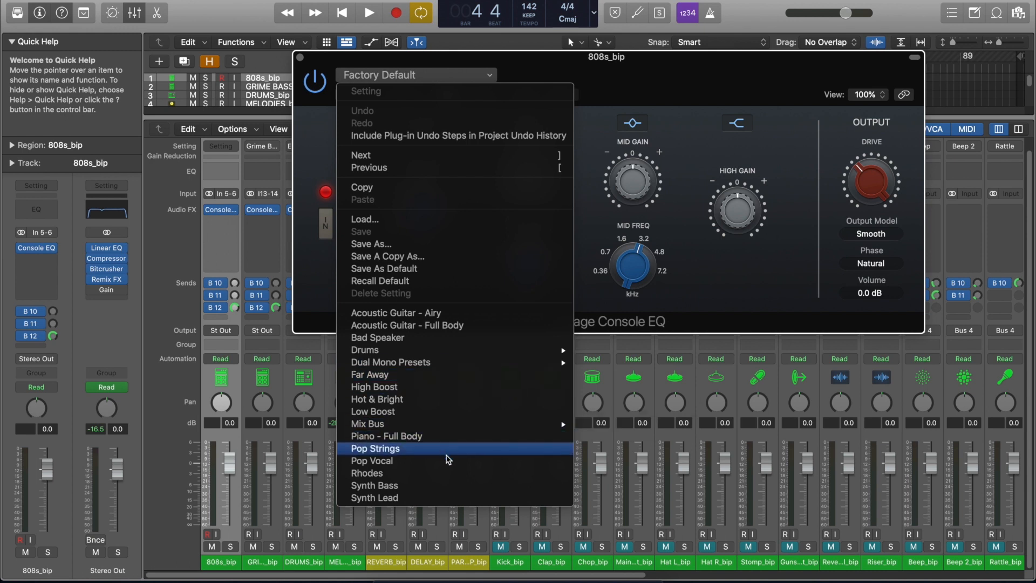
click(434, 486)
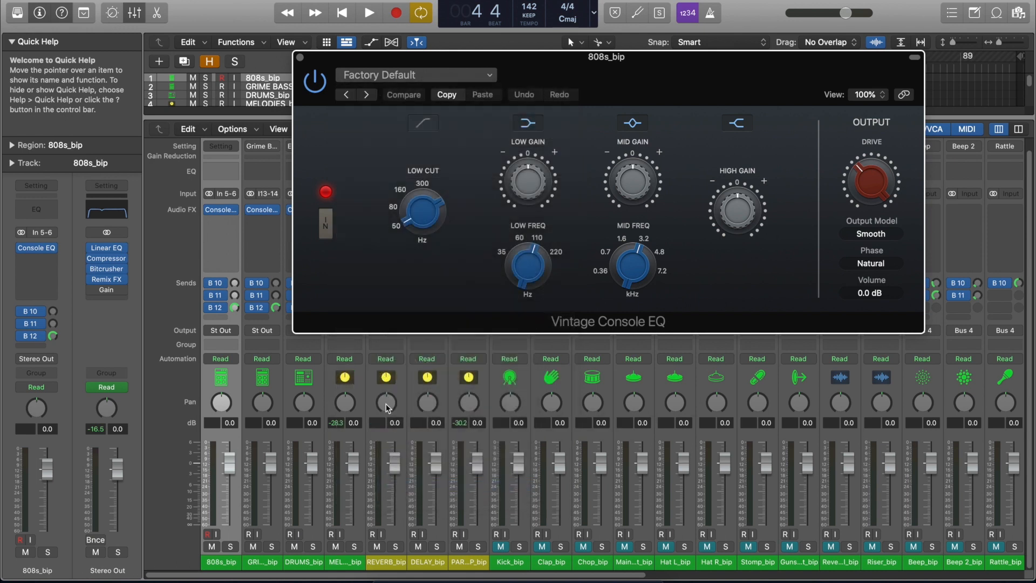
key(space)
key(space)
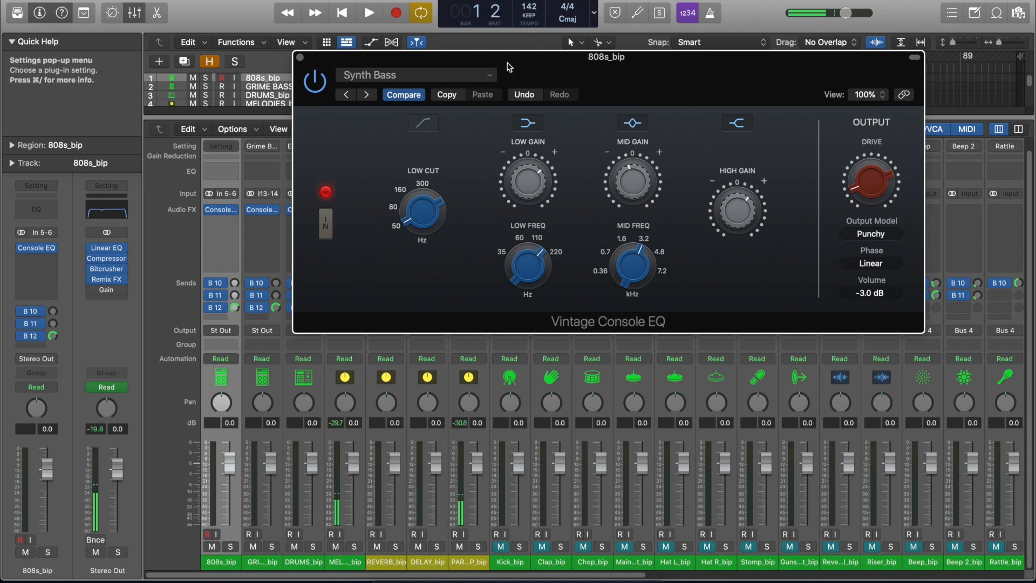
Set the cycle range to bars 17 to 25 and play it back with 808s_bip soloed.
drag(509, 63, 467, 208)
click(467, 59)
drag(467, 58, 517, 59)
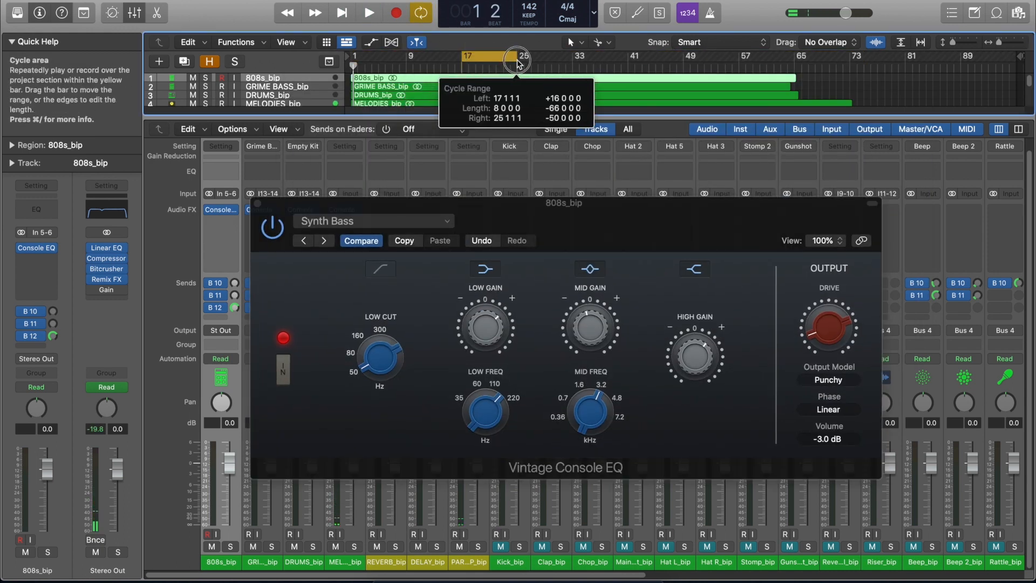
key(space)
click(231, 547)
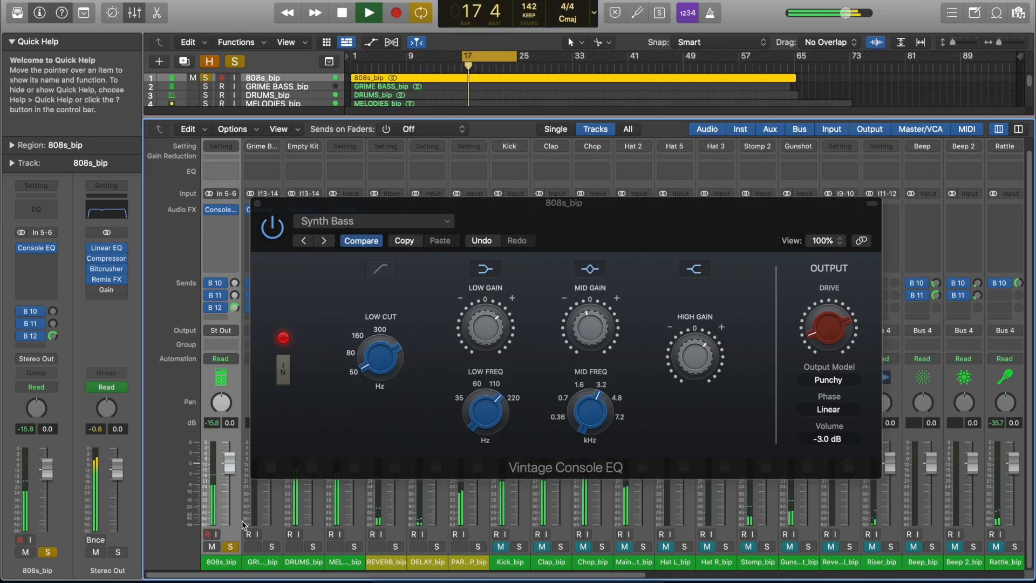
Compare the 808s_bip Vintage Console EQ bypassed and enabled, and slightly lower its drive and low gain.
click(274, 229)
click(274, 228)
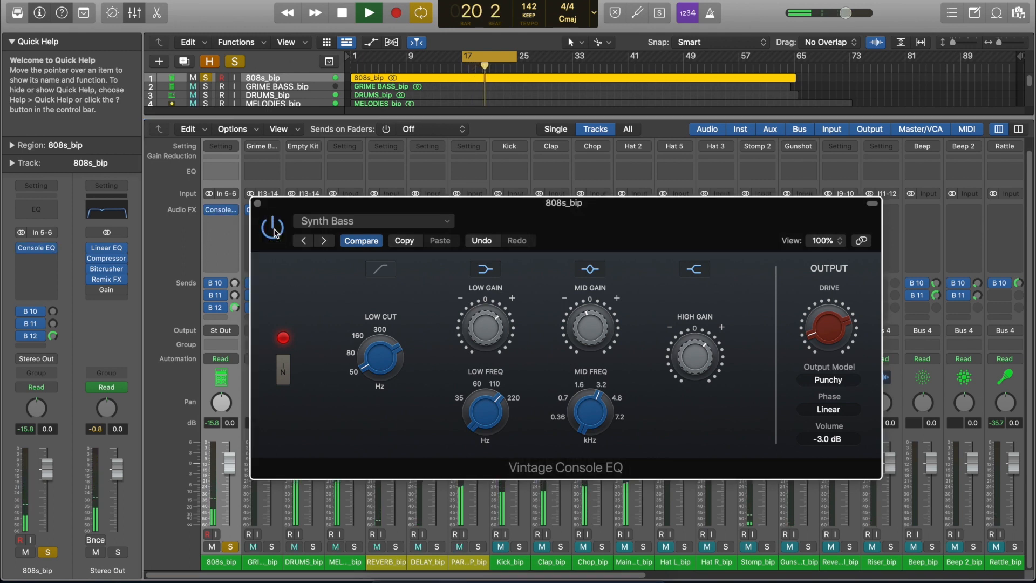
drag(828, 324, 818, 338)
drag(485, 334, 486, 334)
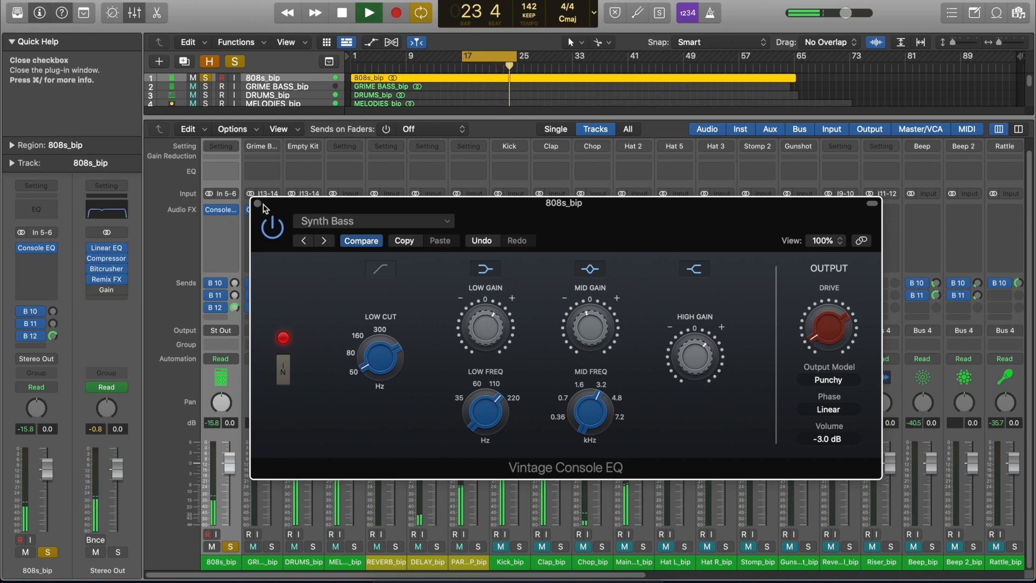
Add GRIME BASS_bip to the soloed channels and move the cycle range to bars 25 to 33.
drag(265, 209, 375, 209)
click(272, 547)
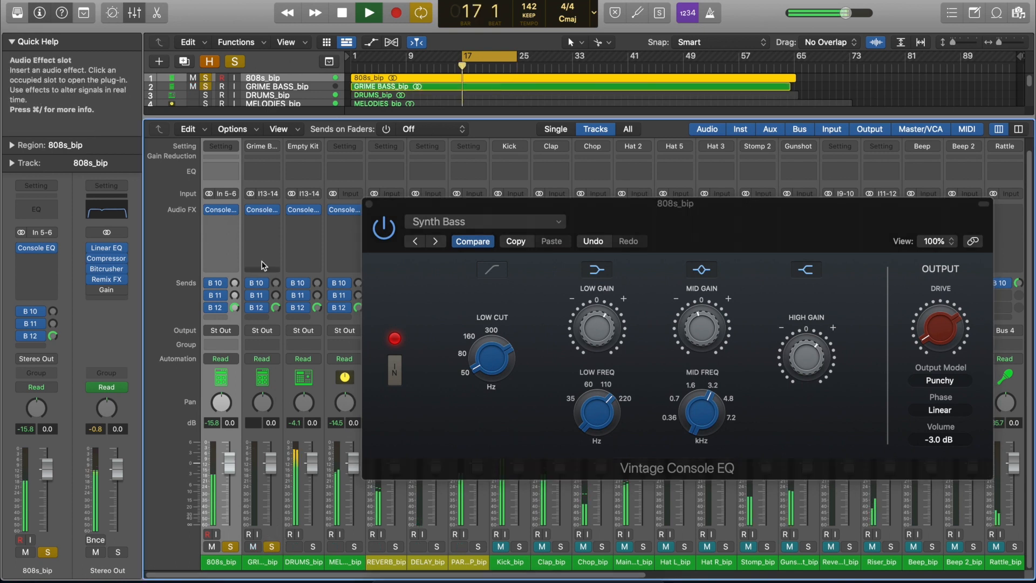
click(262, 210)
drag(482, 55, 540, 53)
Load the Synth Bass preset in the Vintage Console EQ on GRIME BASS_bip.
drag(685, 140, 587, 77)
click(428, 89)
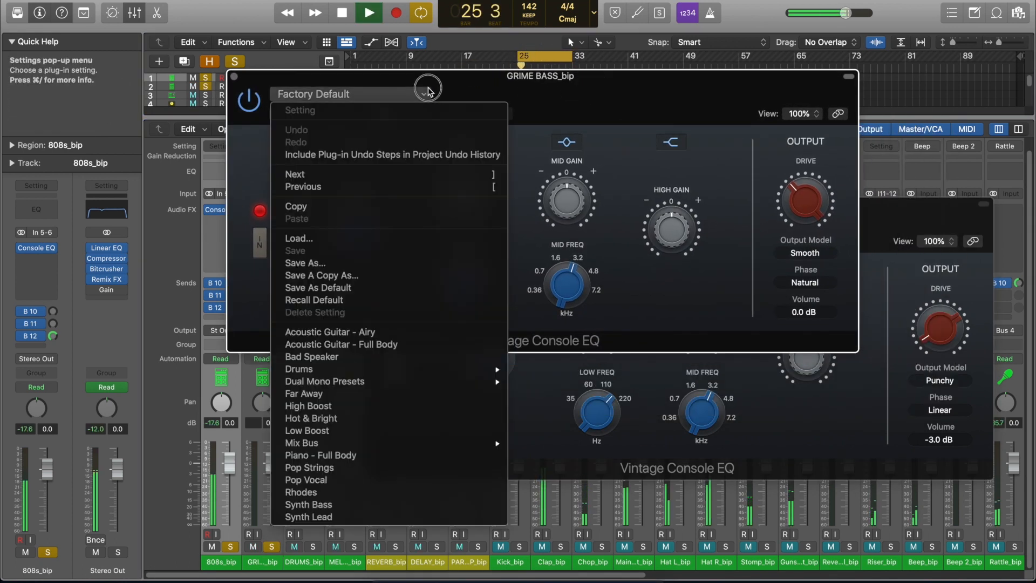
mouse_move(397, 370)
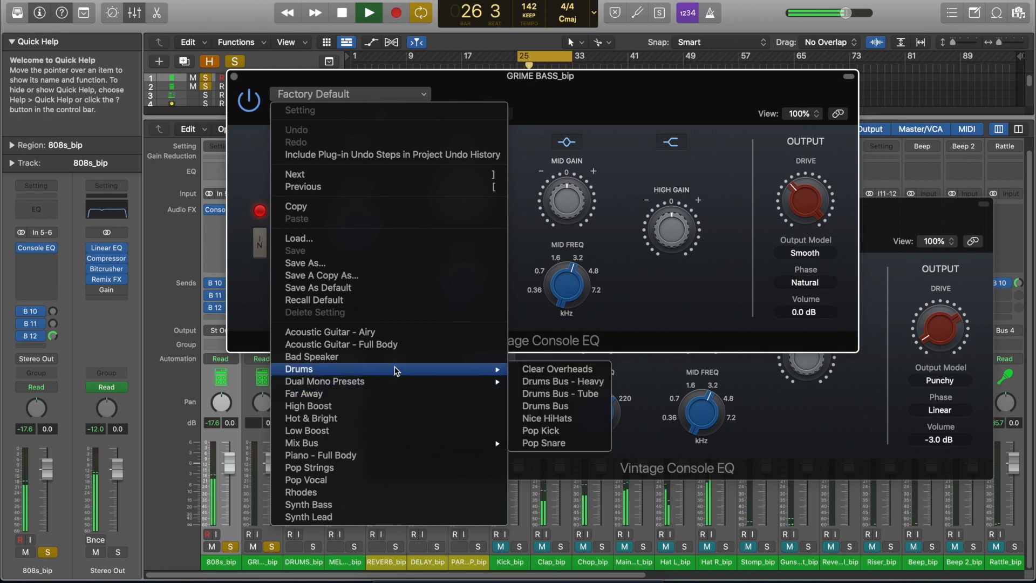
click(380, 503)
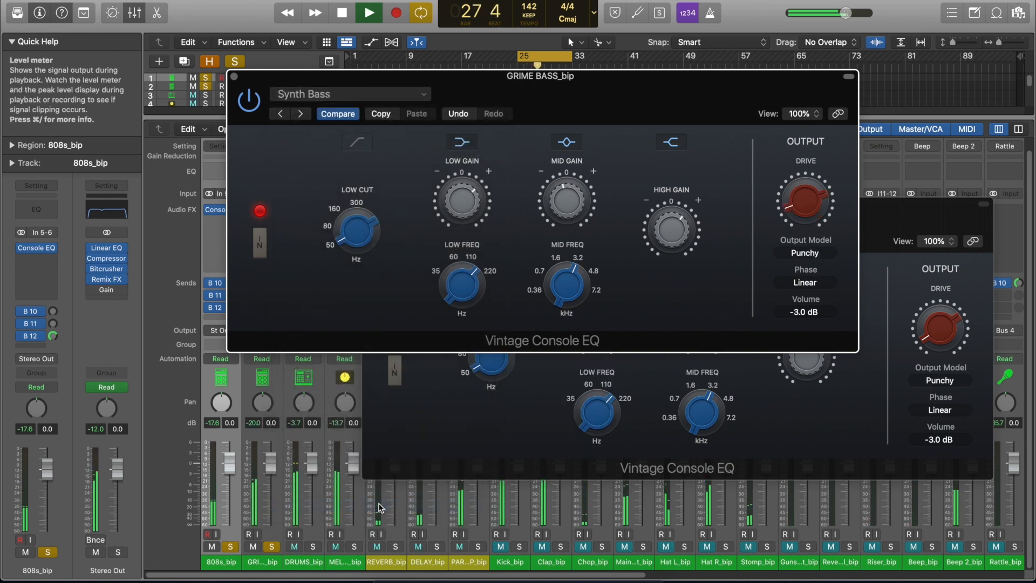
Raise the low frequency on the GRIME BASS_bip EQ, and set its mid gain to 1.8 dB and low gain to -1.6 dB.
drag(567, 112, 544, 116)
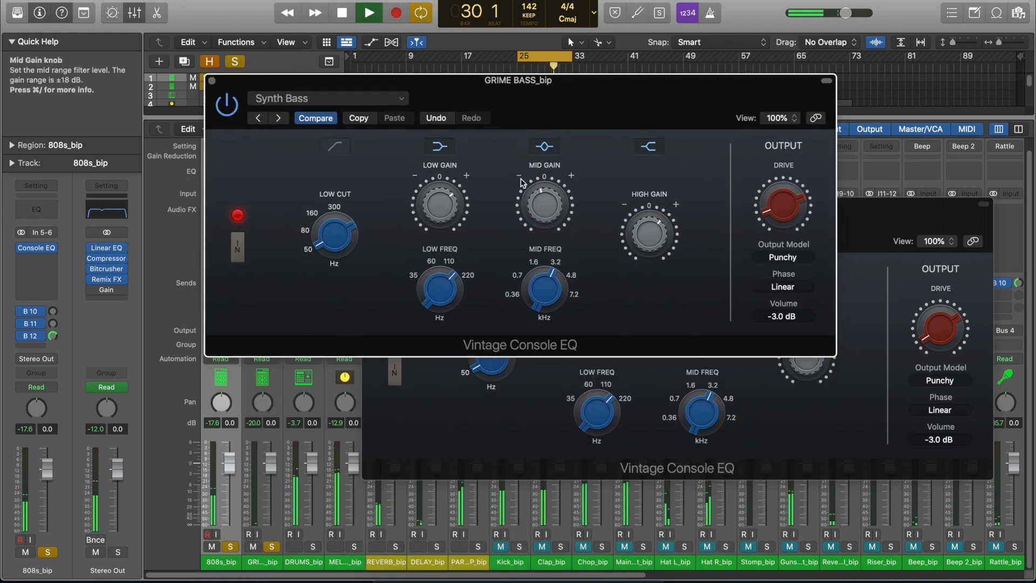
drag(443, 294, 457, 234)
drag(544, 208, 547, 192)
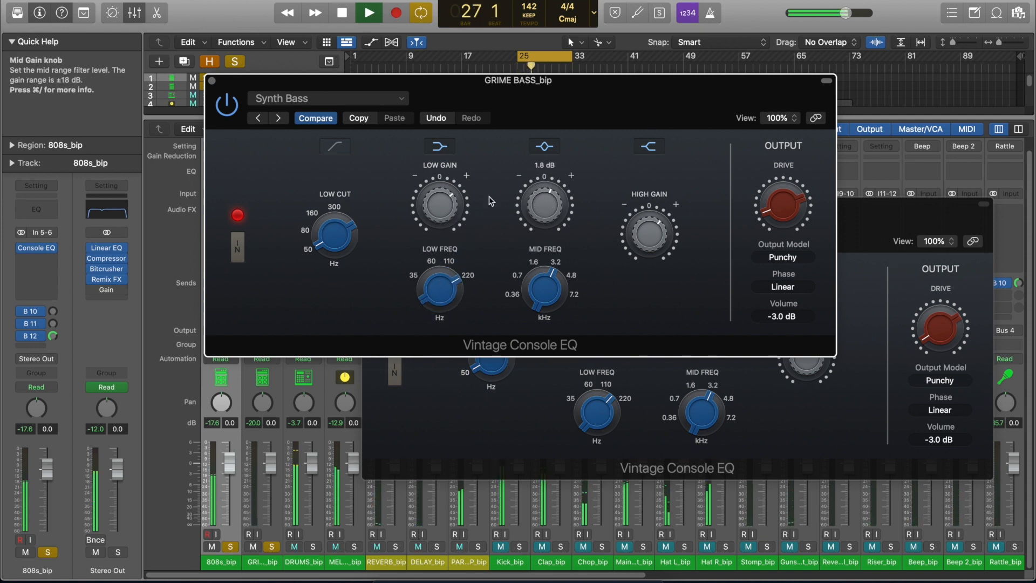
drag(450, 201, 446, 243)
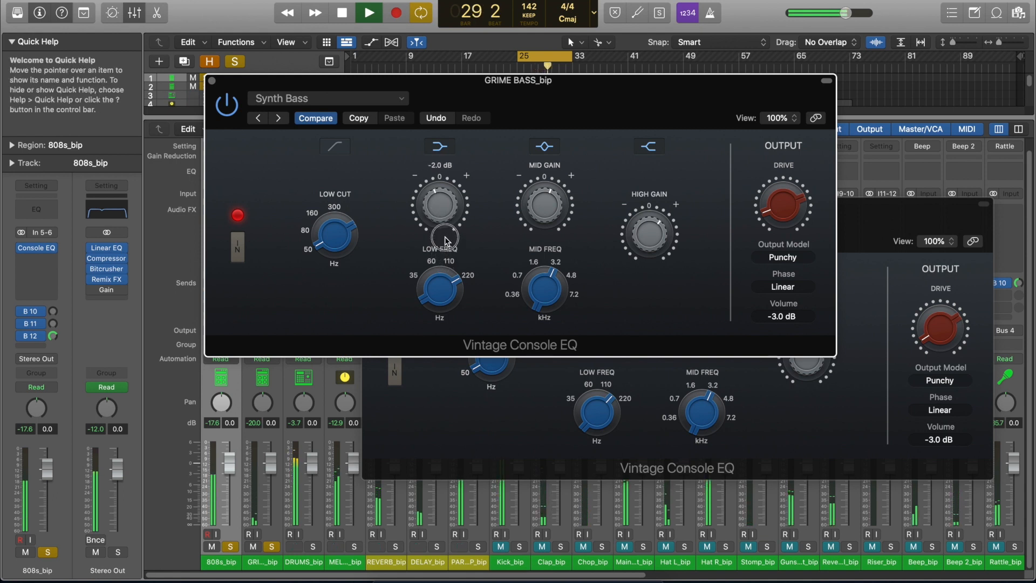
drag(445, 240, 447, 239)
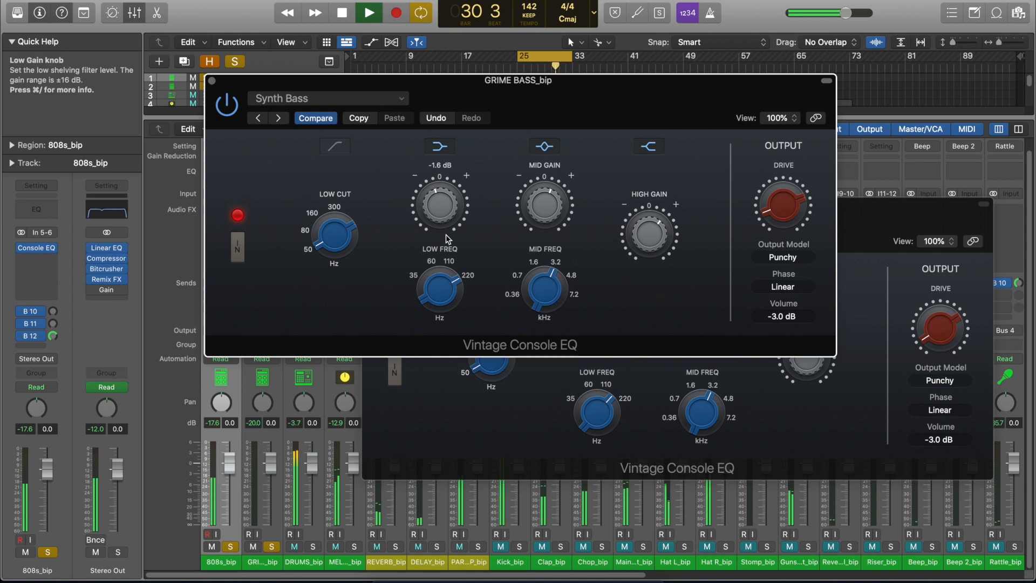
Switch the GRIME BASS_bip EQ's output model to Smooth (Console EQ) and close the plug-in window.
click(784, 258)
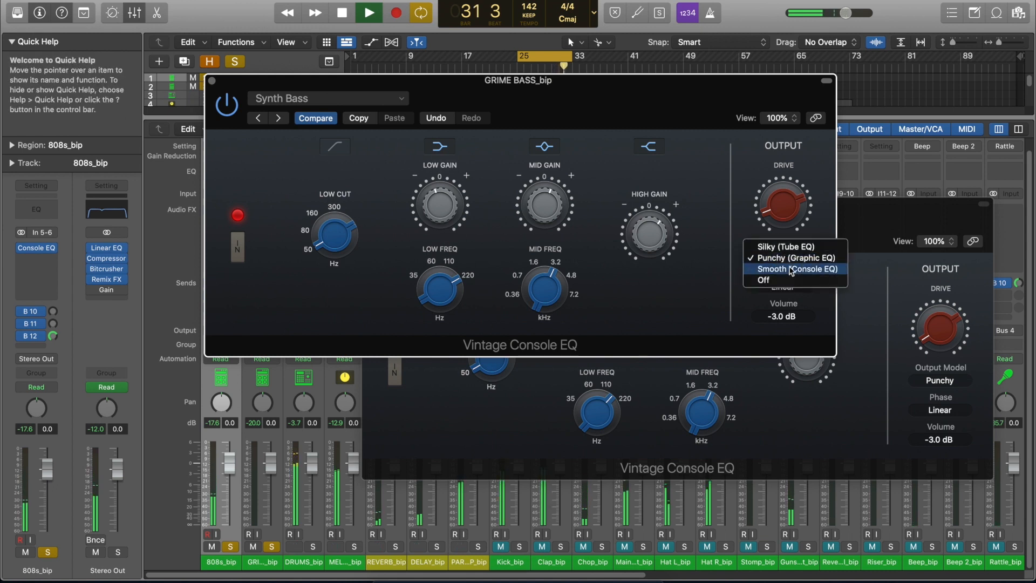
click(792, 269)
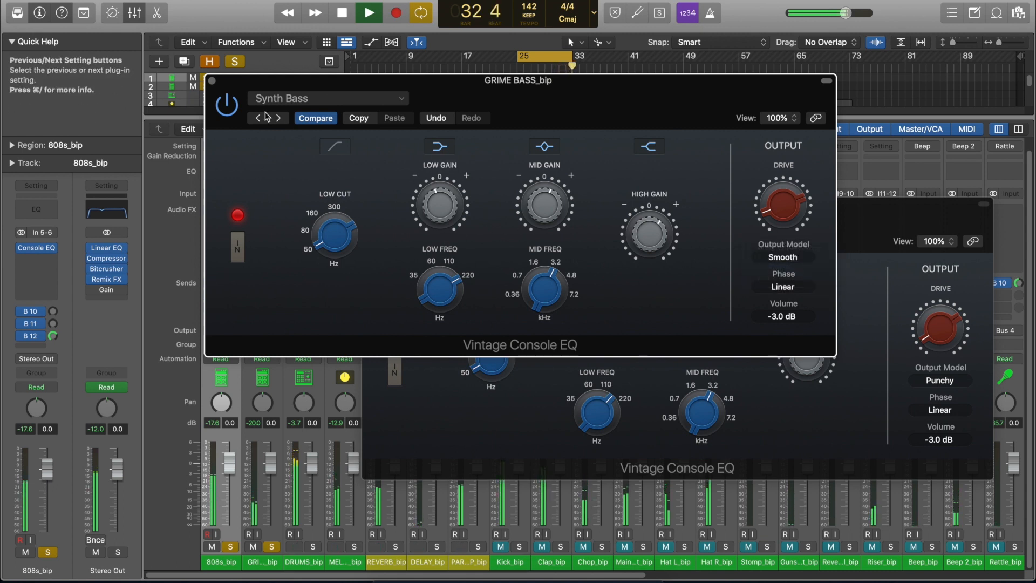
click(212, 81)
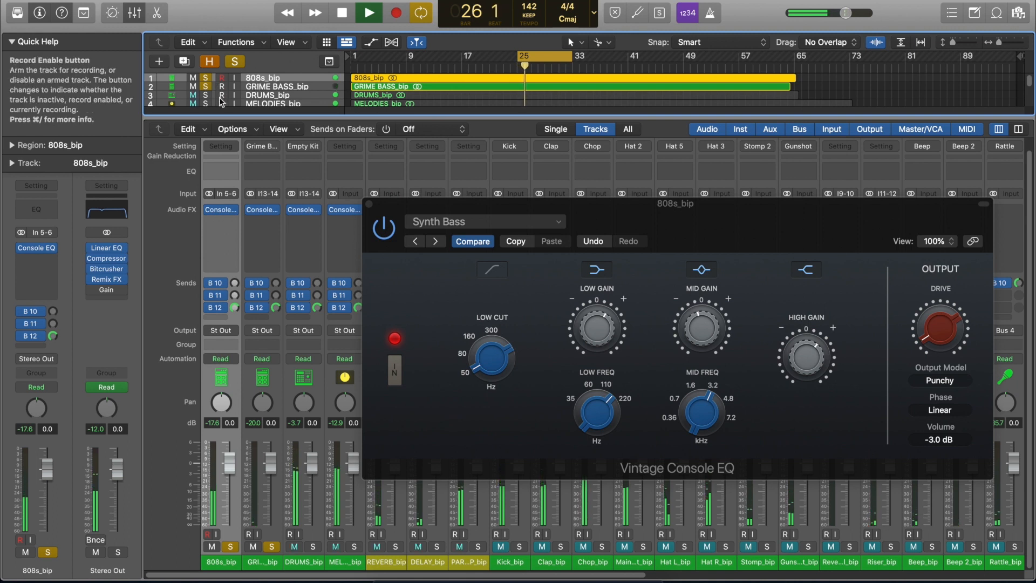
Solo DRUMS_bip as well and load the Drums Bus preset in its Vintage Console EQ.
click(316, 565)
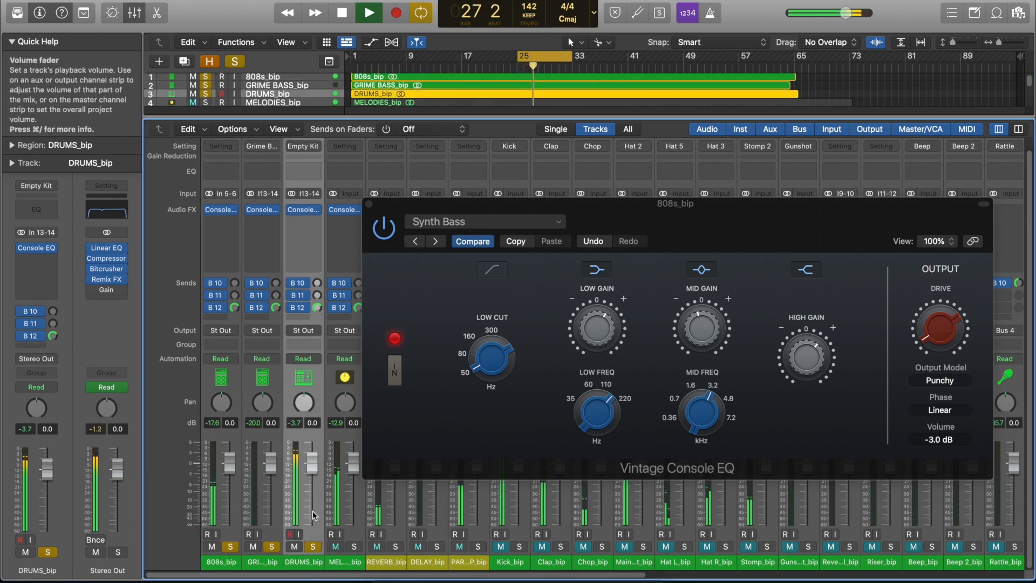
click(306, 211)
drag(615, 138, 507, 88)
click(415, 106)
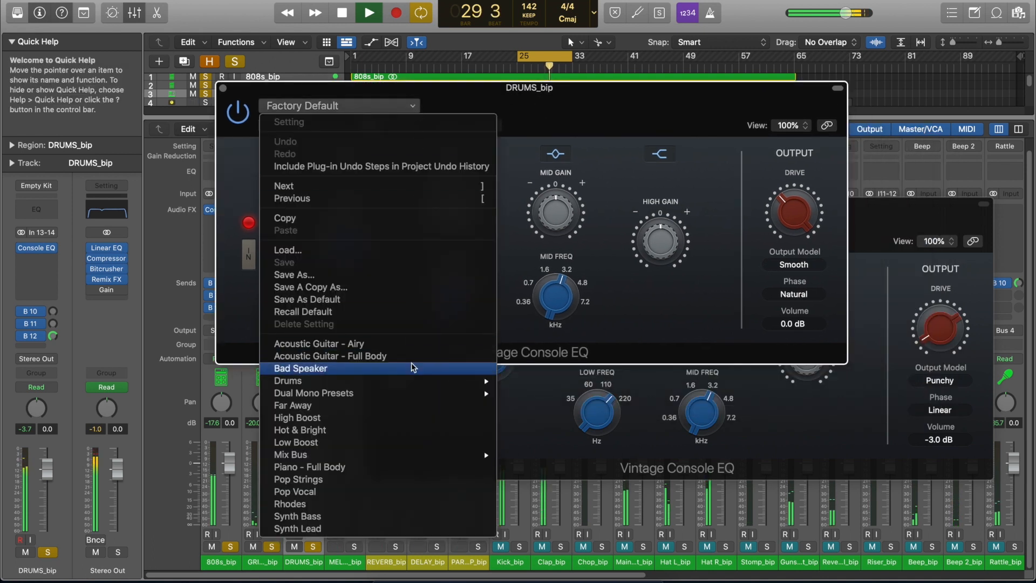
mouse_move(417, 381)
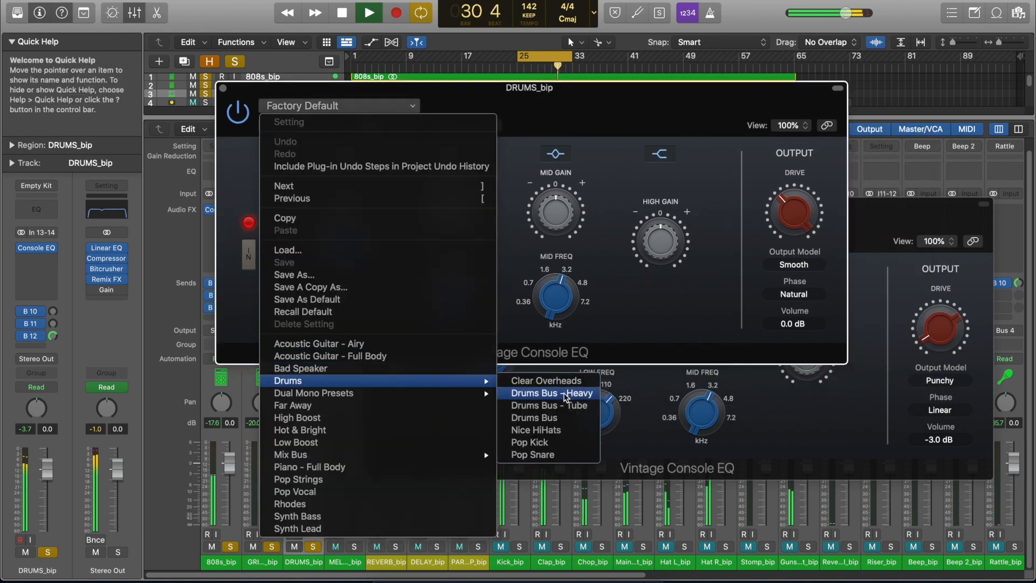
click(561, 418)
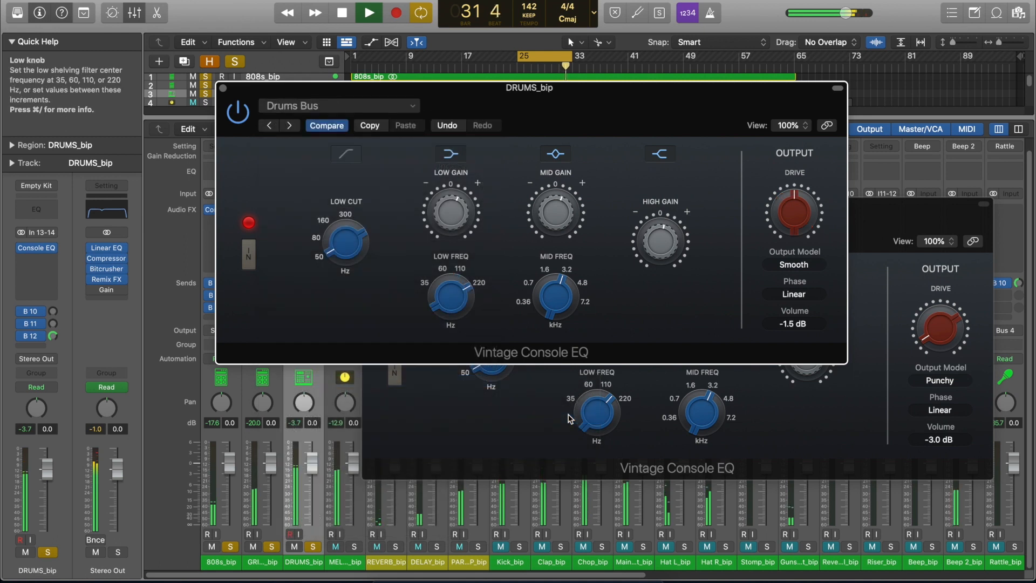
Fine-tune the low and mid gain on the DRUMS_bip EQ and close both open EQ windows.
drag(449, 205, 449, 210)
drag(547, 213, 548, 216)
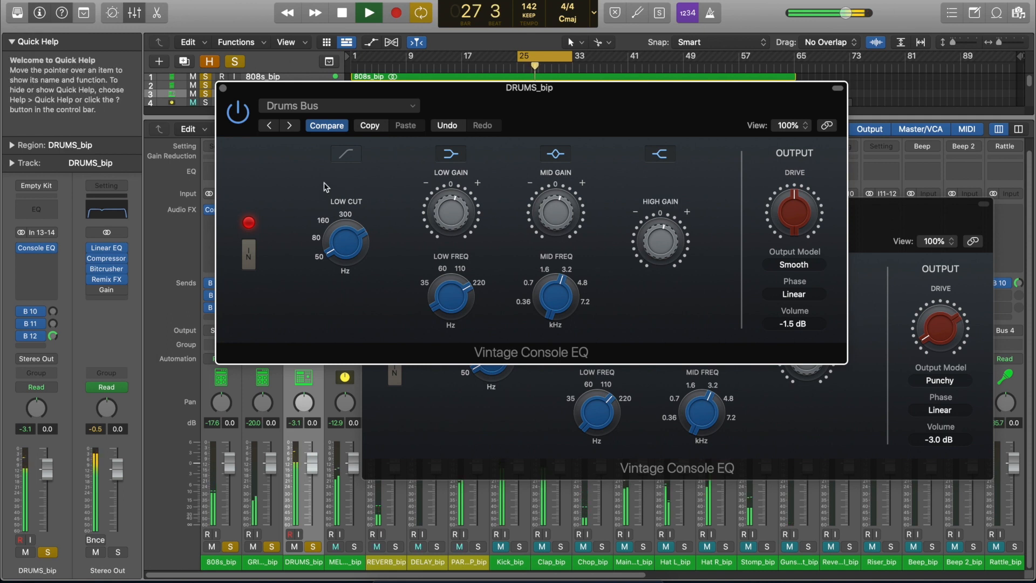
click(223, 87)
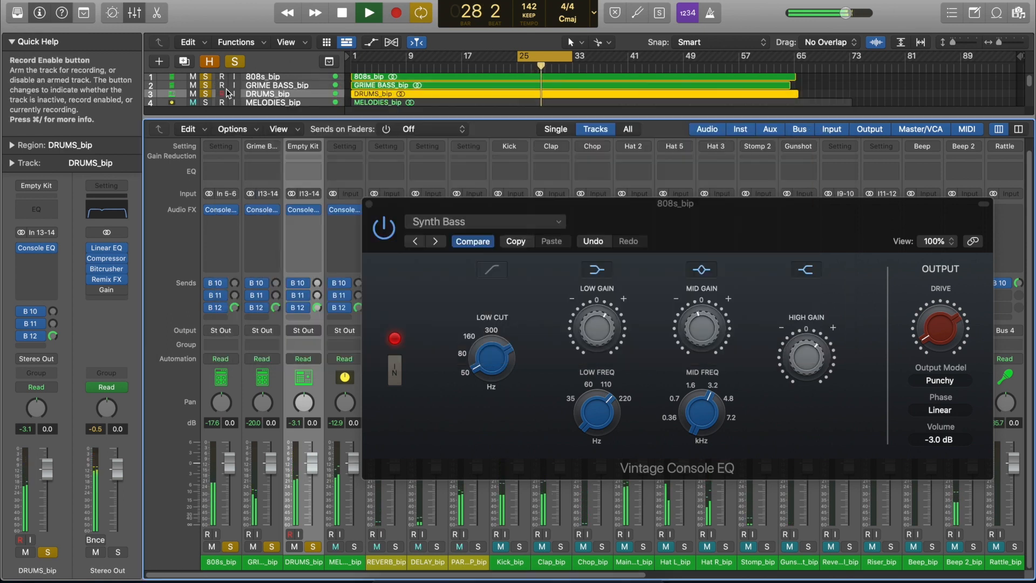
click(370, 204)
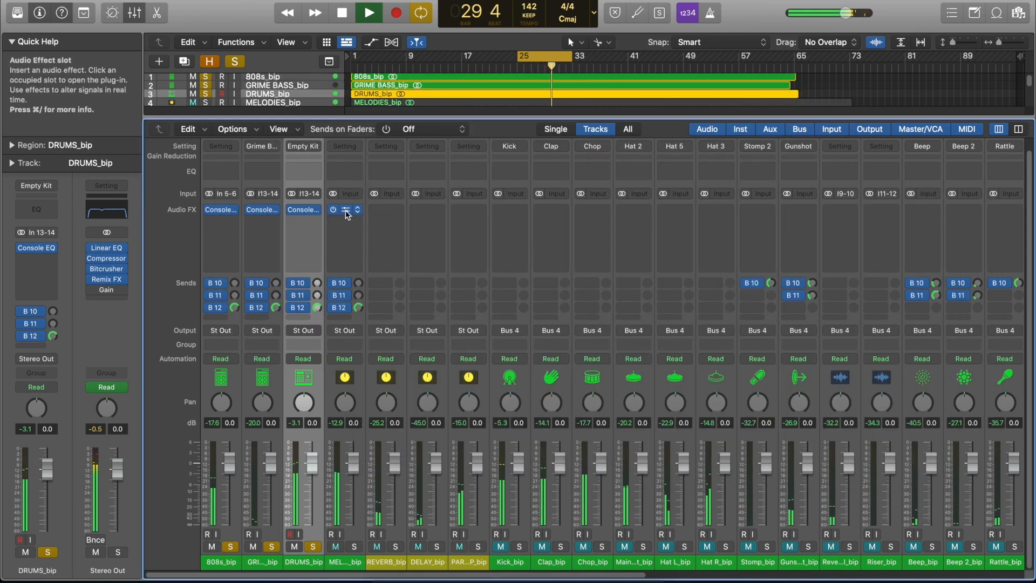
Load the Rhodes preset in the Vintage Console EQ on MELODIES_bip and solo that channel too.
click(344, 210)
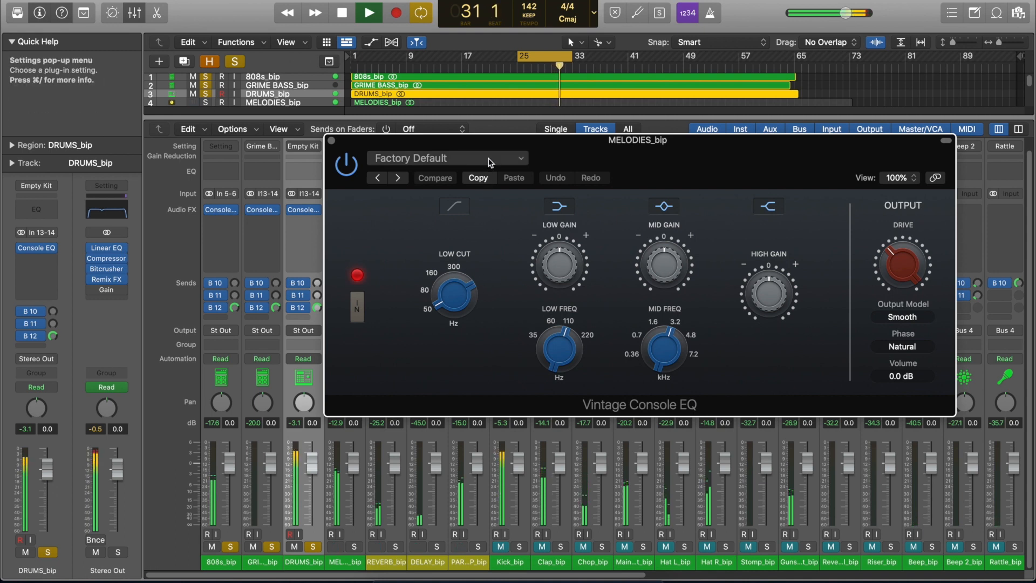
click(499, 159)
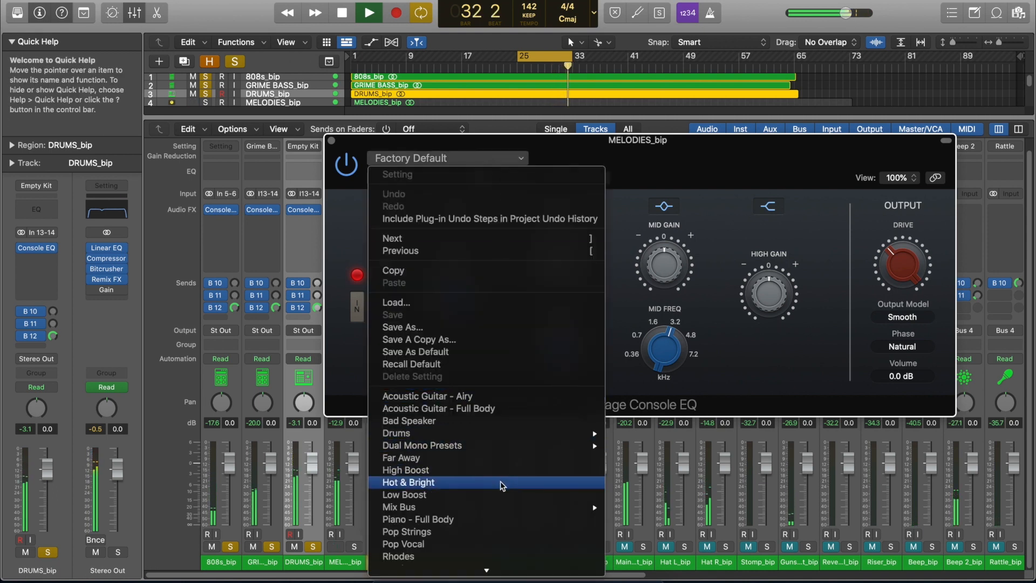
scroll(510, 481, down, 1)
click(510, 543)
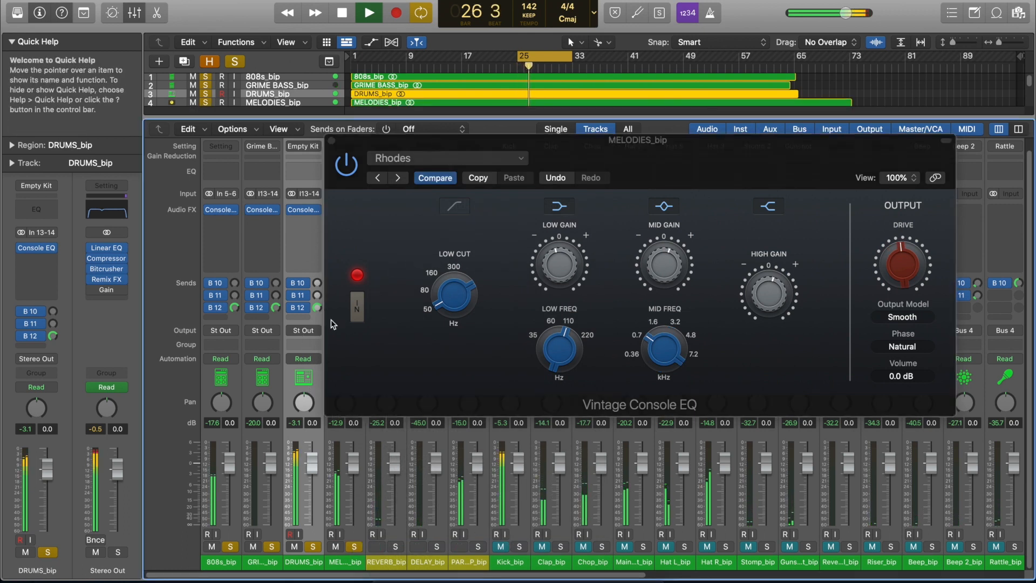
Compare the MELODIES_bip EQ bypassed and enabled, lower its drive to about 2.5 and slightly adjust the high gain.
click(350, 169)
click(347, 165)
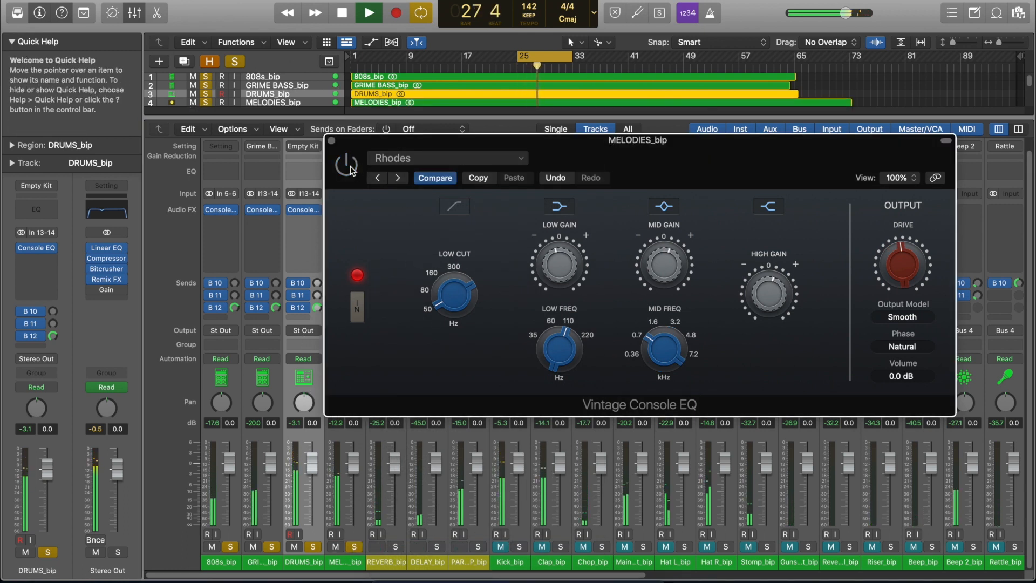
drag(903, 264, 894, 323)
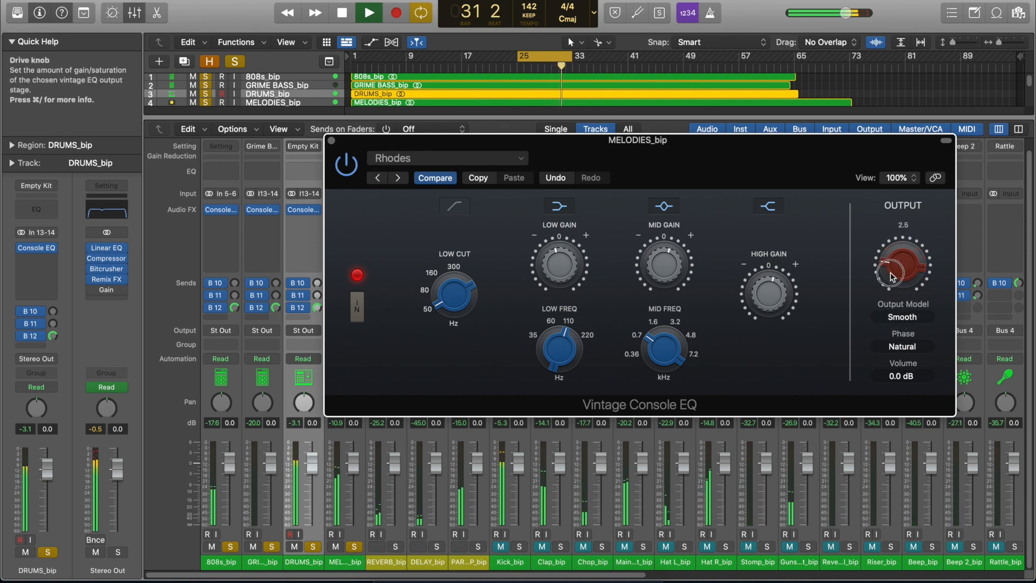
drag(771, 303, 781, 301)
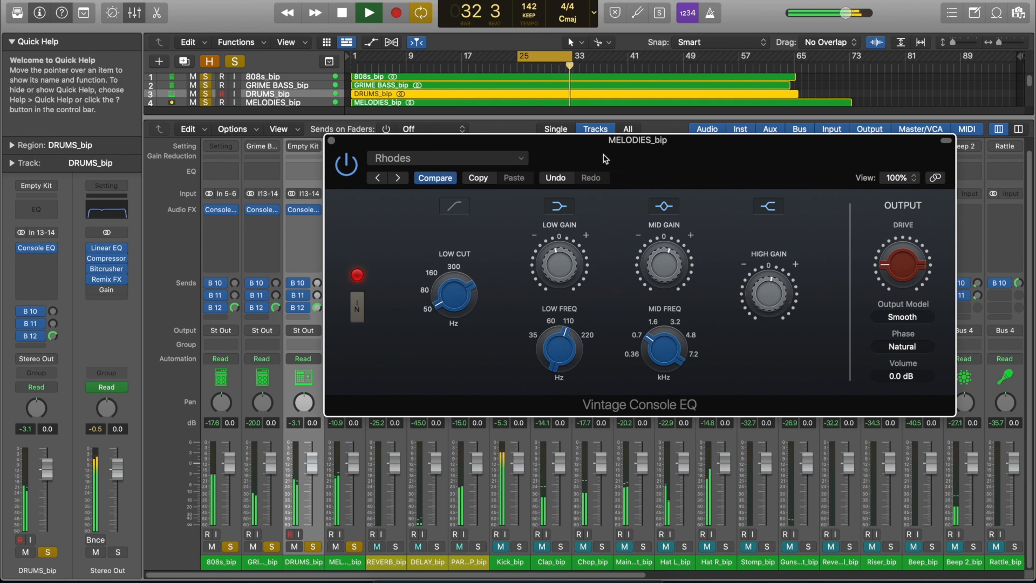
Load the Piano - Full Body preset with drive at about 1.4 in the MELODIES_bip EQ and lower the channel's fader to -3.0 dB.
click(521, 160)
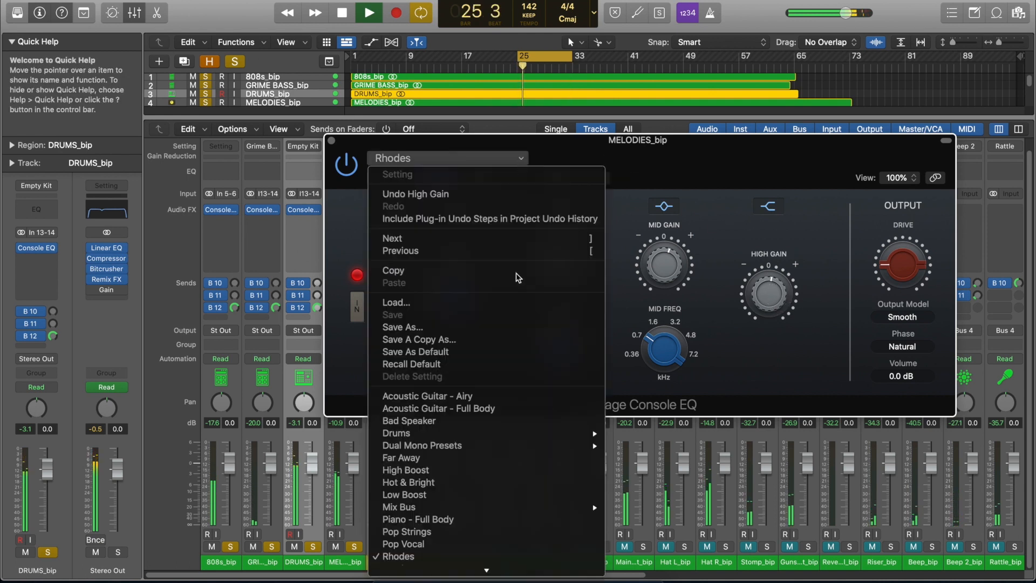
scroll(526, 435, down, 1)
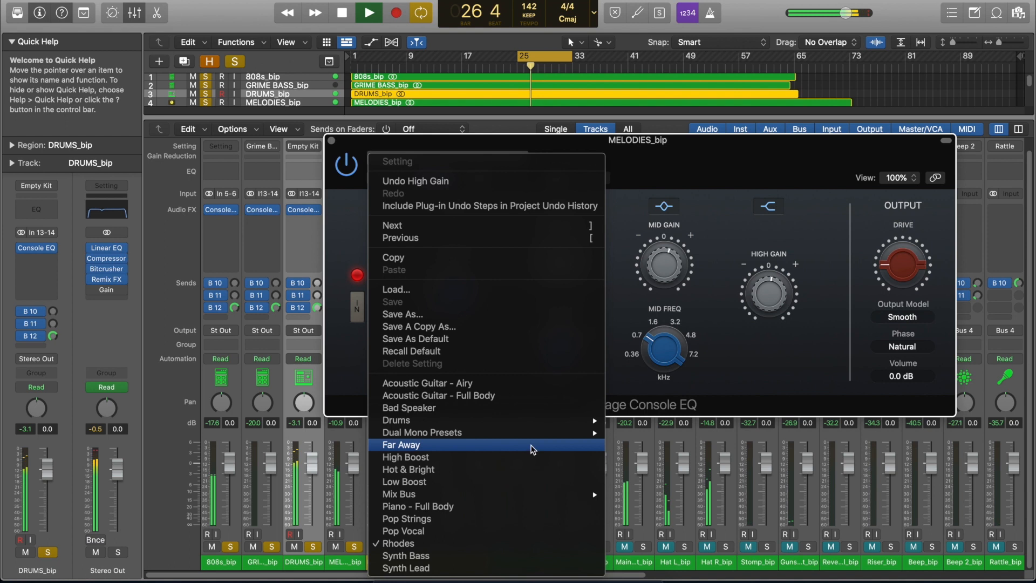
click(513, 508)
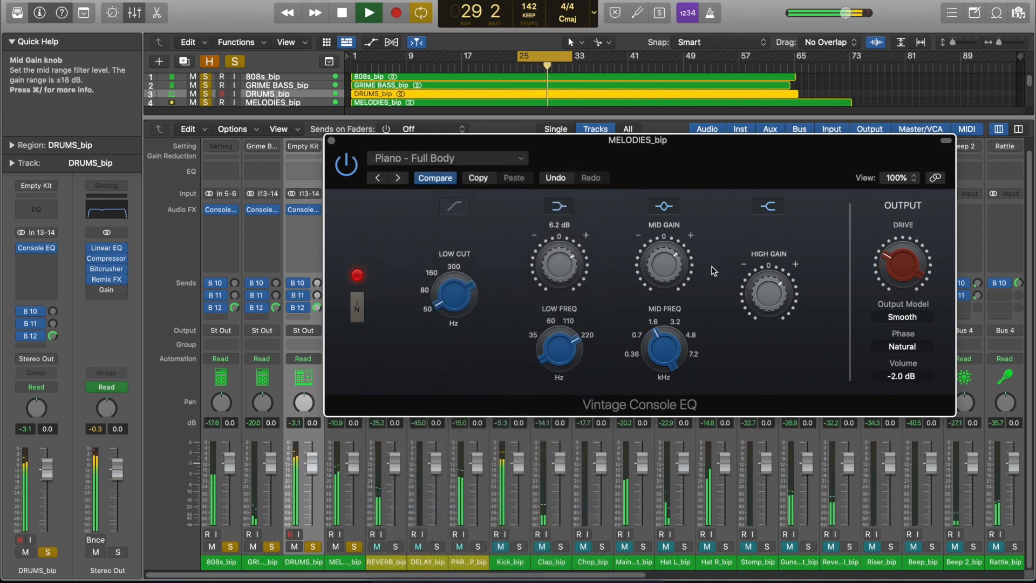
drag(903, 260, 881, 300)
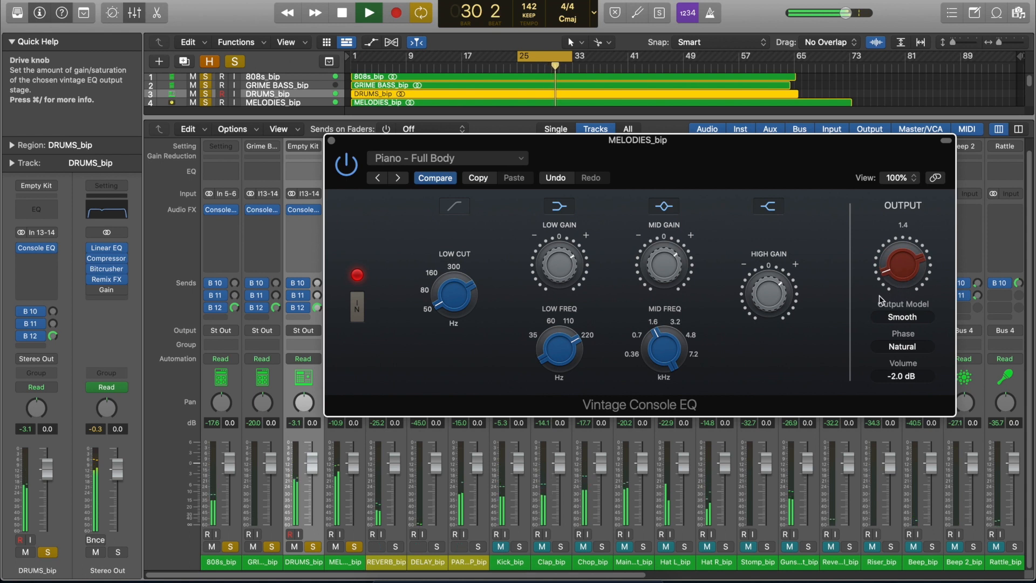
click(331, 141)
mouse_move(353, 463)
mouse_down()
mouse_move(353, 502)
mouse_move(353, 479)
mouse_up()
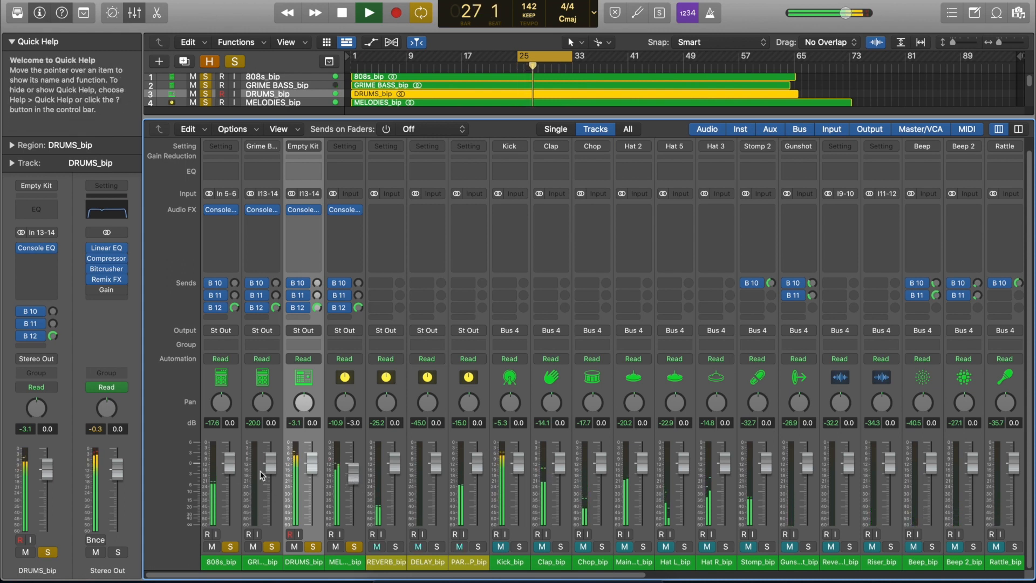
Bypass the Console EQs on the four stem channels and re-enable them, playing the loop each way to compare the sound.
click(209, 210)
click(332, 210)
click(290, 210)
click(249, 209)
key(space)
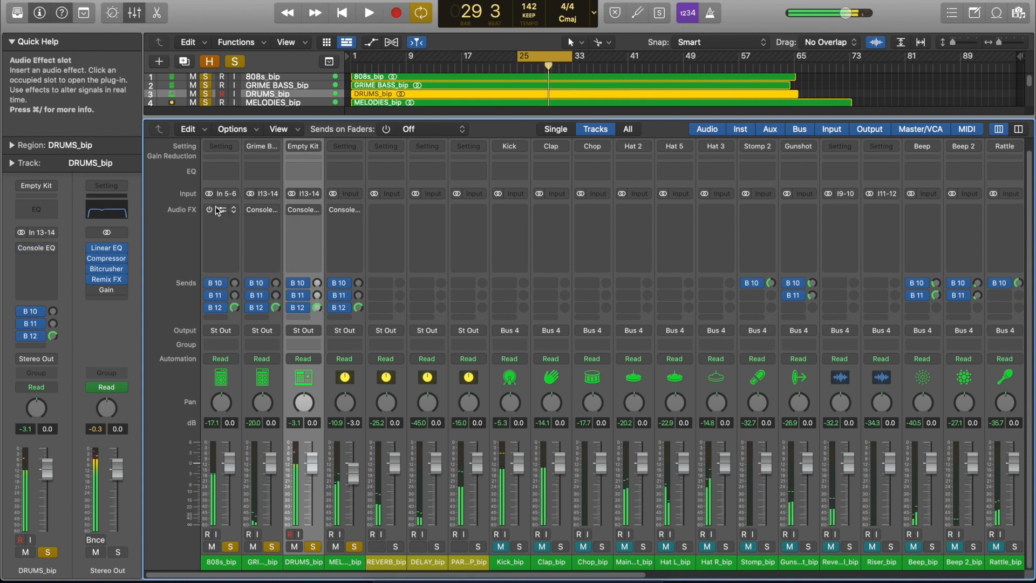
scroll(215, 206, up, 1)
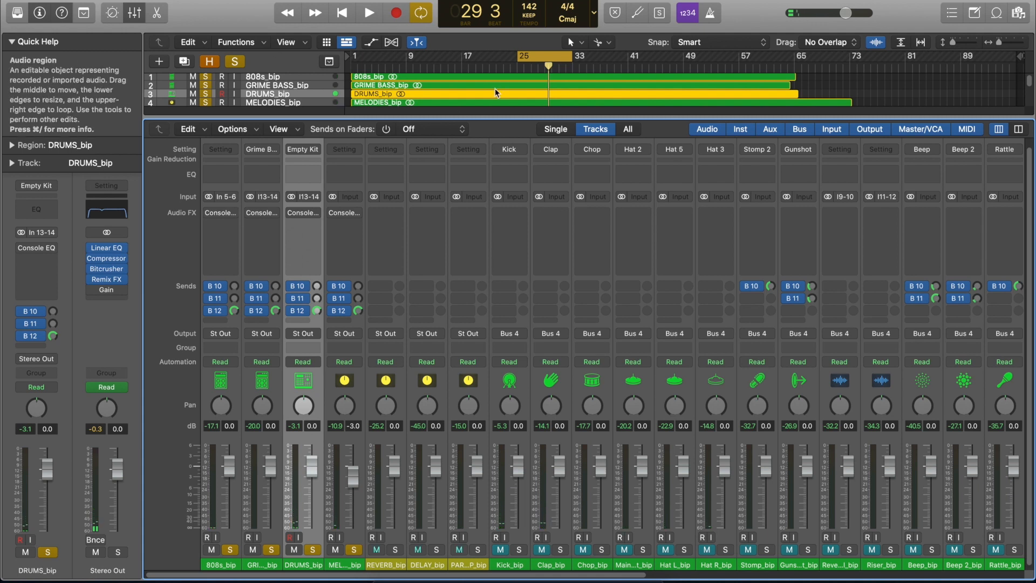
key(space)
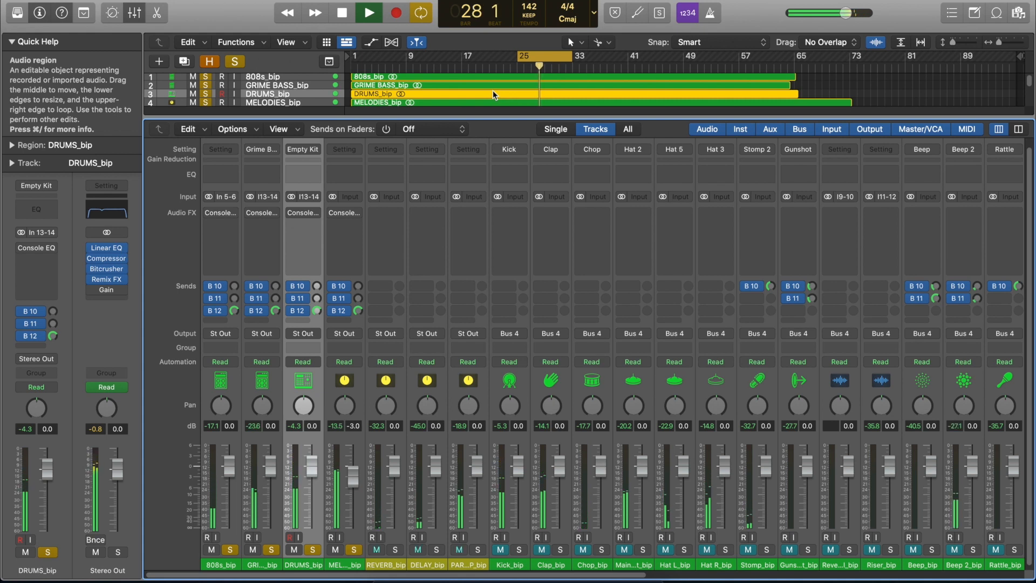
key(space)
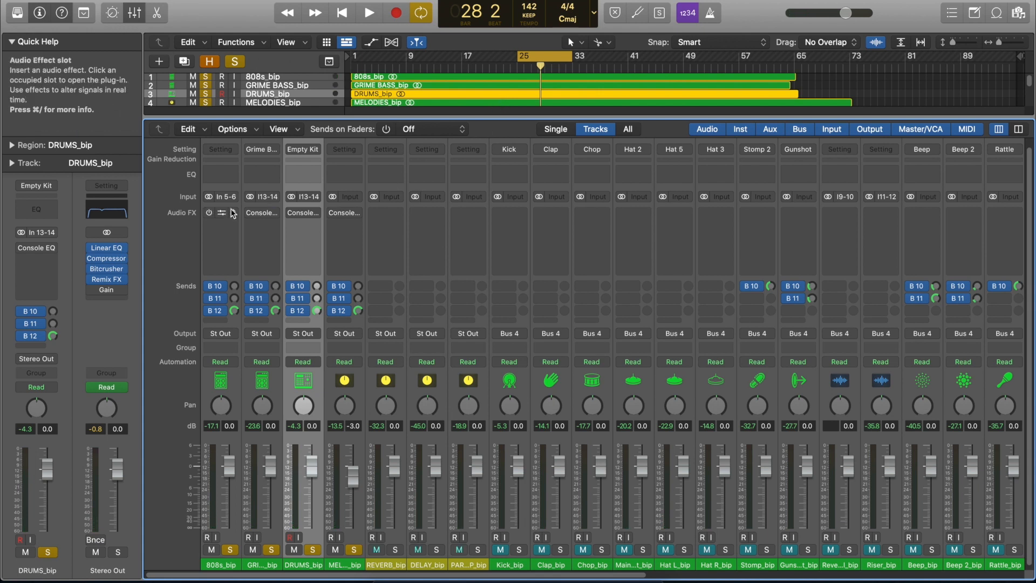
key(space)
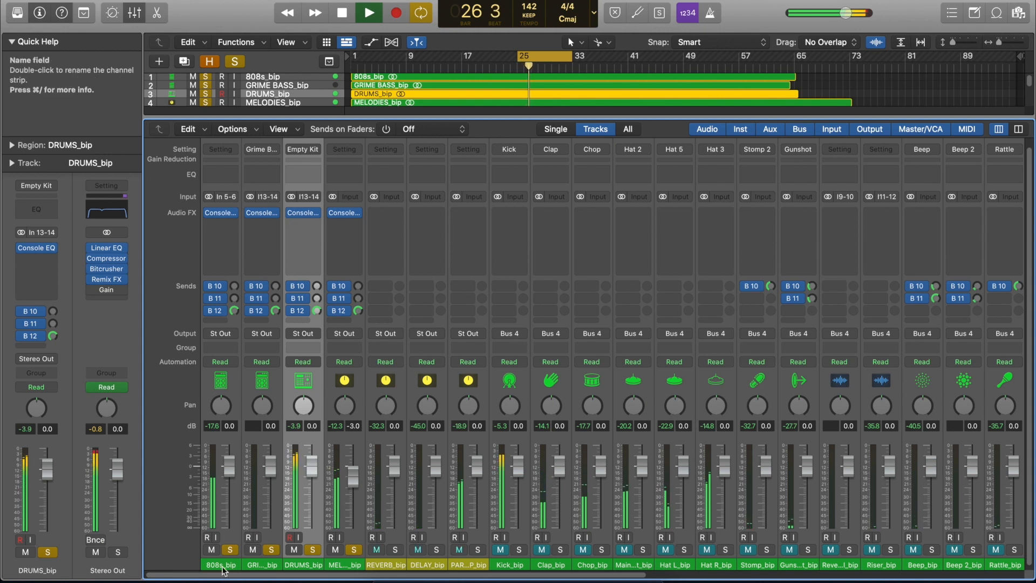
Select the 808s, GRIME BASS, DRUMS and MELODIES stem channels and lower their faders together by 1 dB.
drag(223, 568, 340, 567)
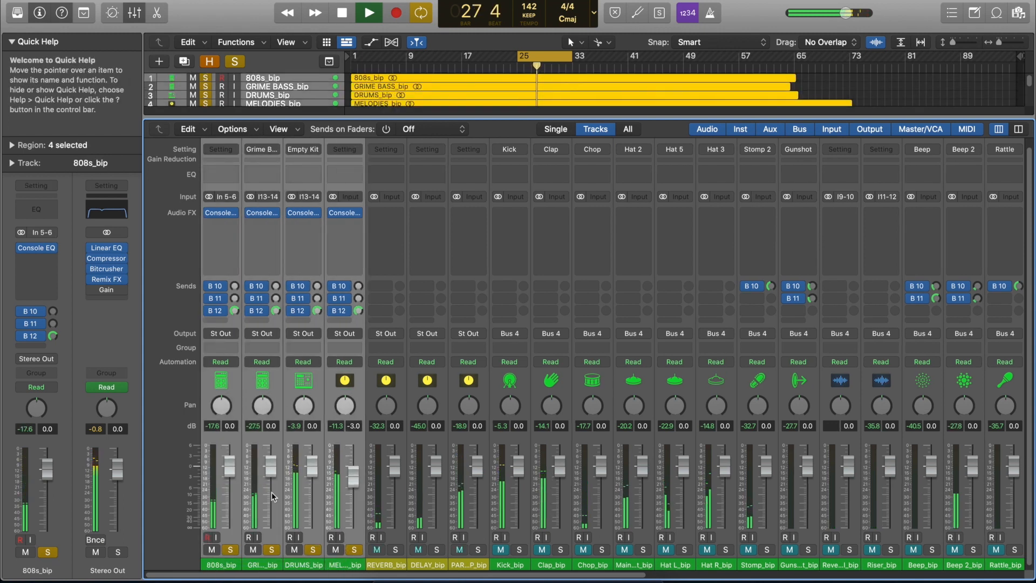
drag(268, 463, 271, 468)
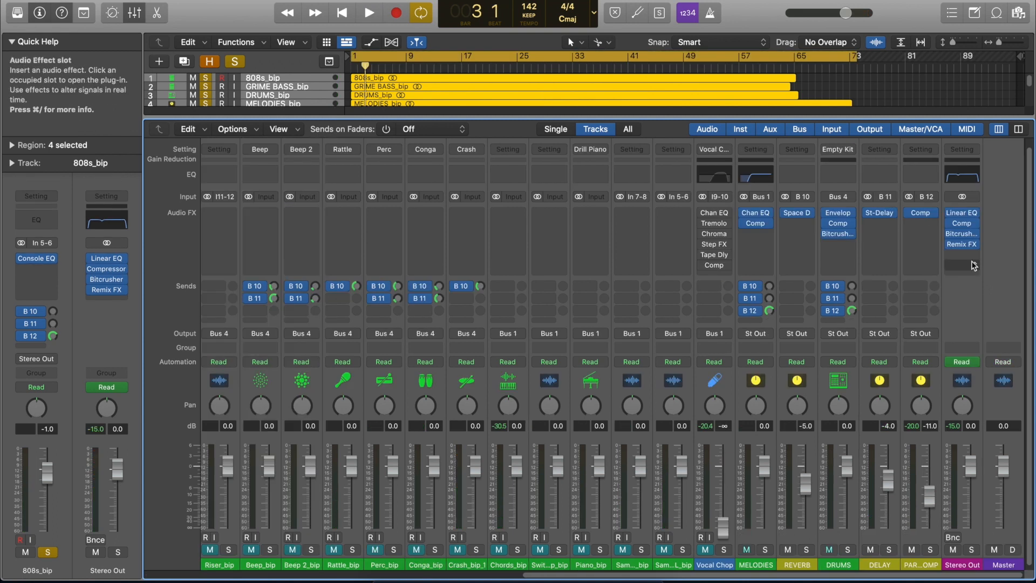
Insert a stereo Vintage Graphic EQ in the next free effect slot of the Stereo Out channel.
click(968, 258)
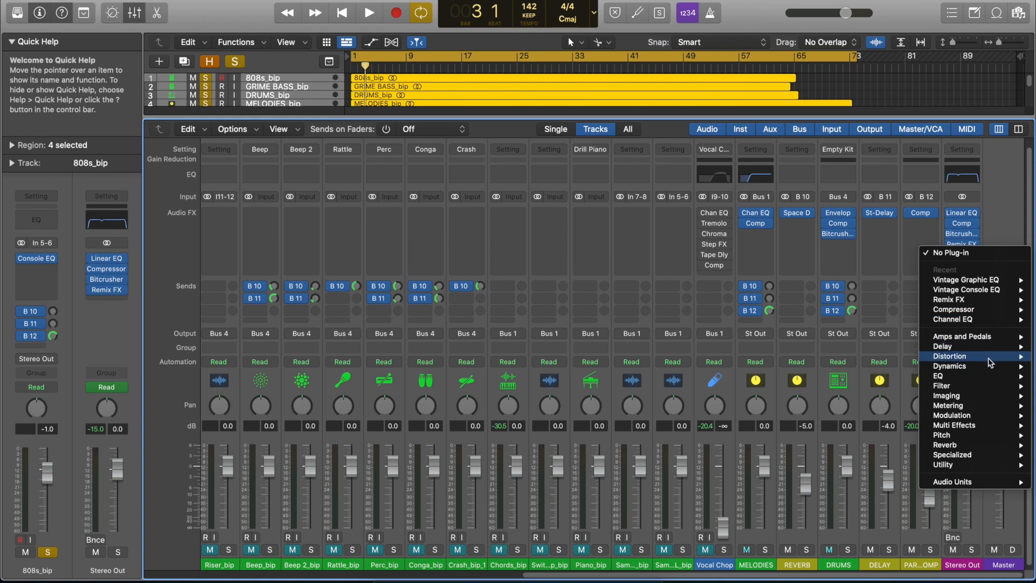
mouse_move(966, 376)
mouse_move(864, 416)
mouse_move(758, 426)
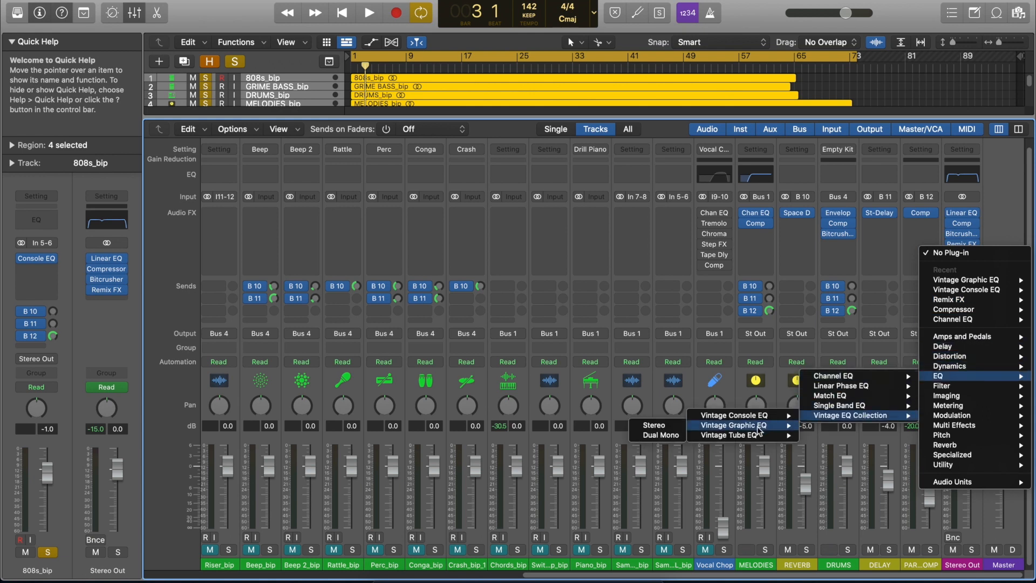
click(672, 426)
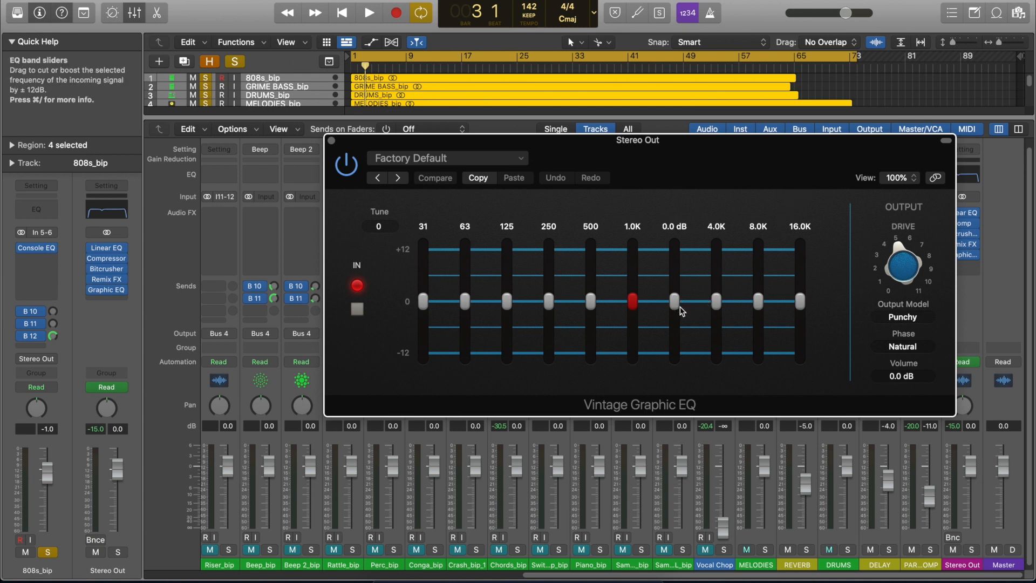
Boost the graphic EQ's 2.0K band to about 1.3 dB while playing the beat from around bar 17.
key(space)
drag(681, 312, 677, 296)
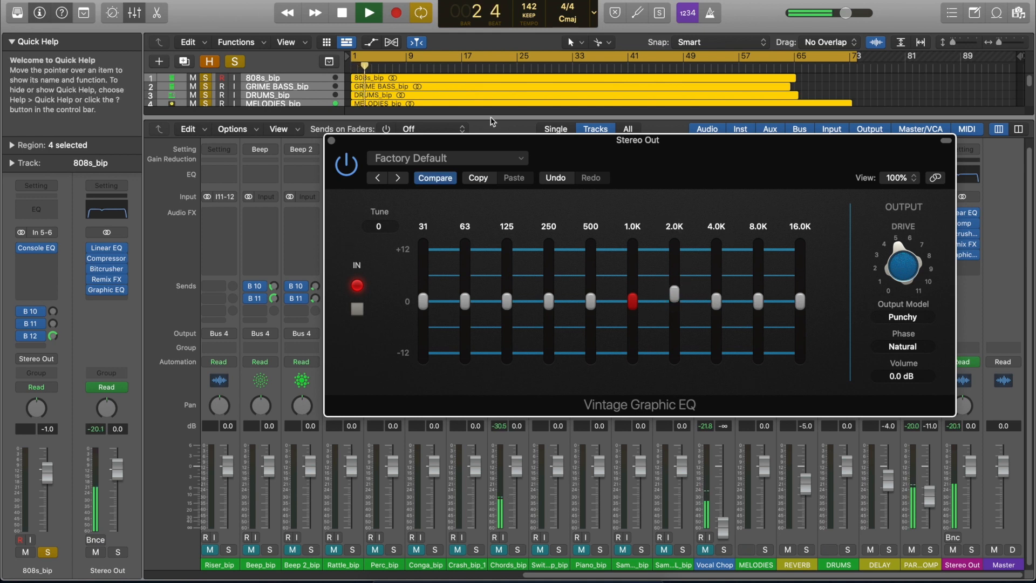
click(457, 70)
drag(672, 287, 679, 295)
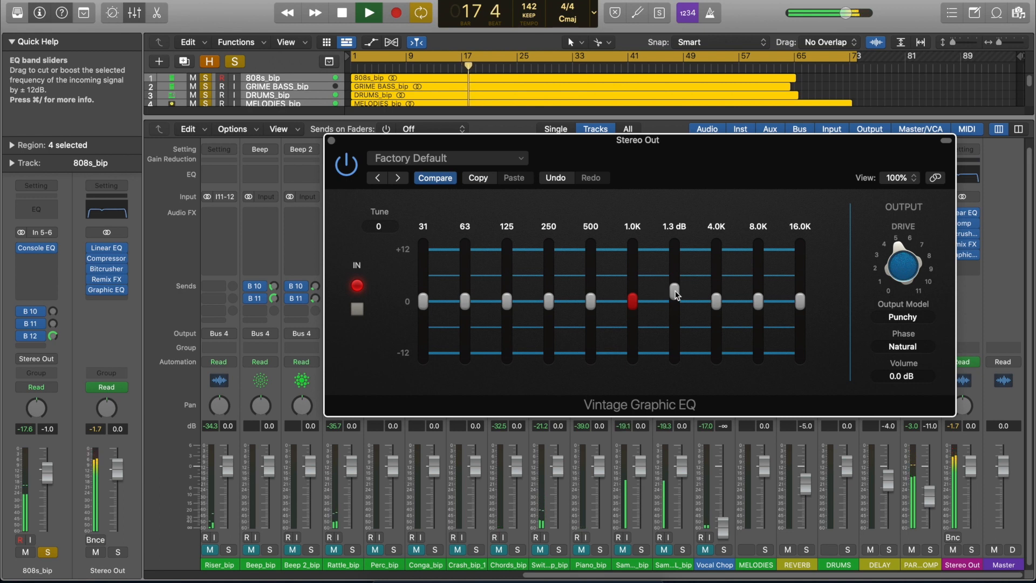
Compare the graphic EQ bypassed and enabled, reduce its 2.0K boost to about 0.9 dB and close it after replaying from the start.
click(350, 172)
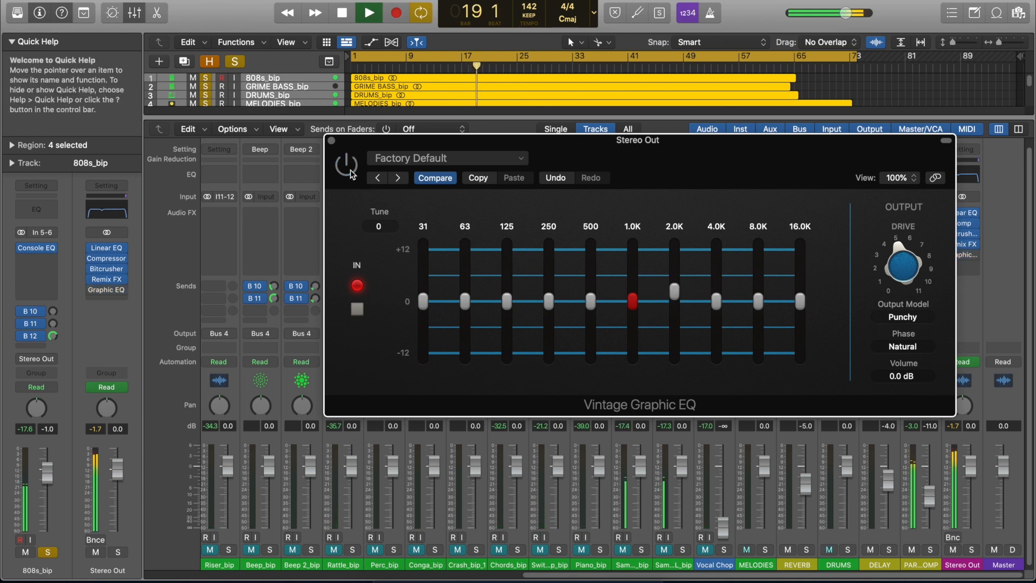
click(348, 170)
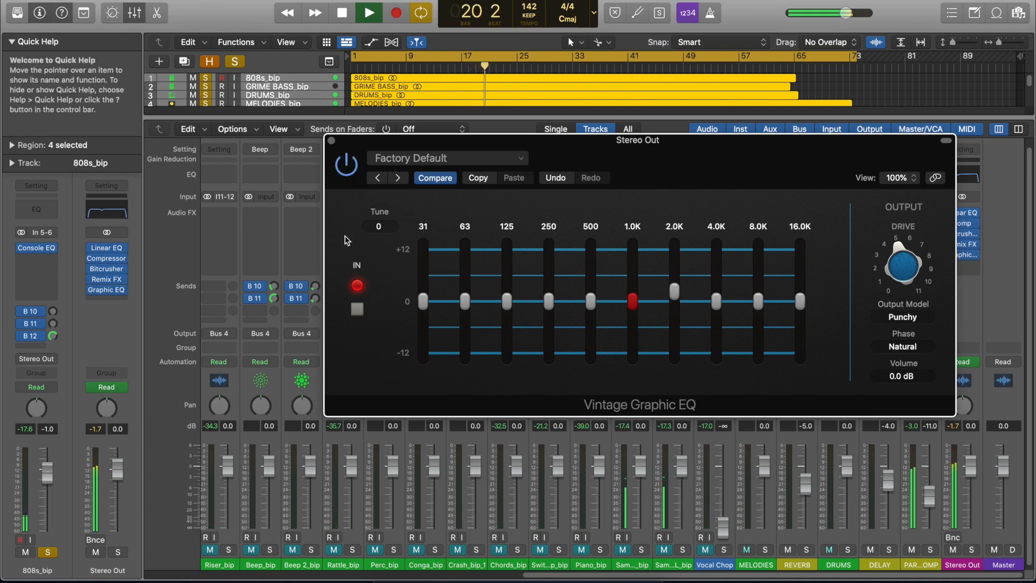
drag(675, 293, 679, 298)
key(space)
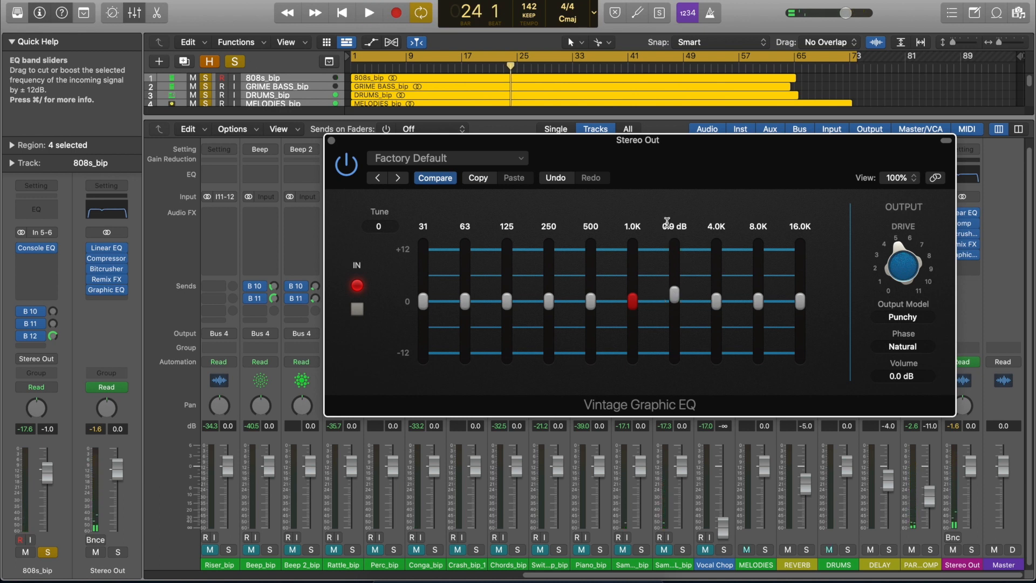
key(Return)
key(space)
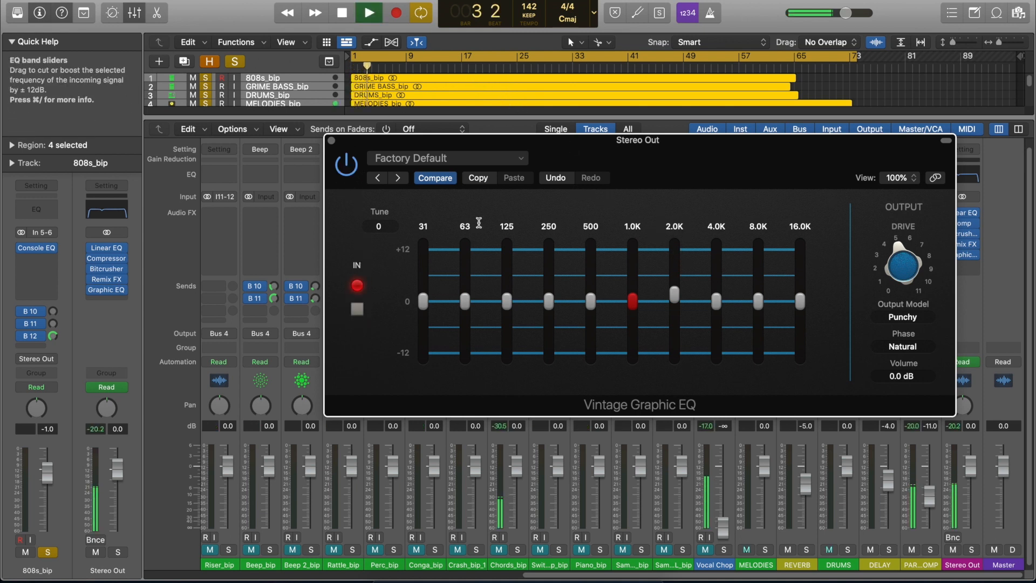
click(332, 141)
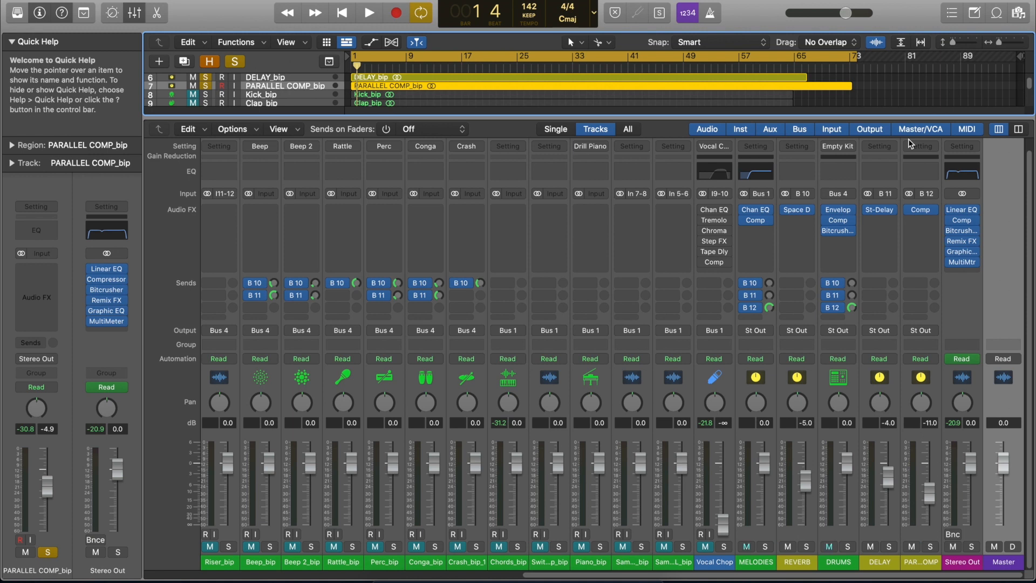
Set up an offline PCM bounce of the Stereo Out in Wave format with normalization off.
click(954, 535)
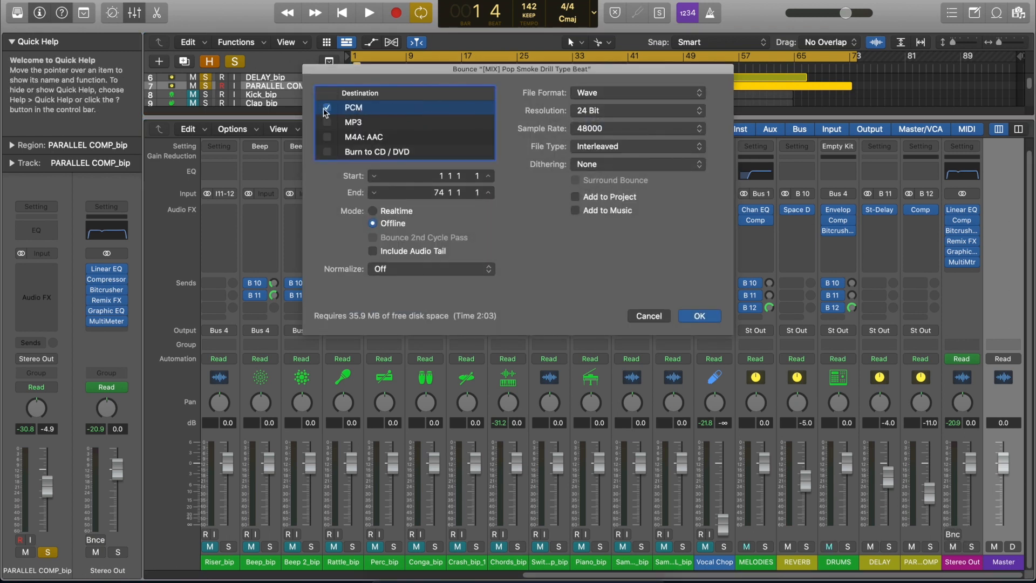
click(631, 95)
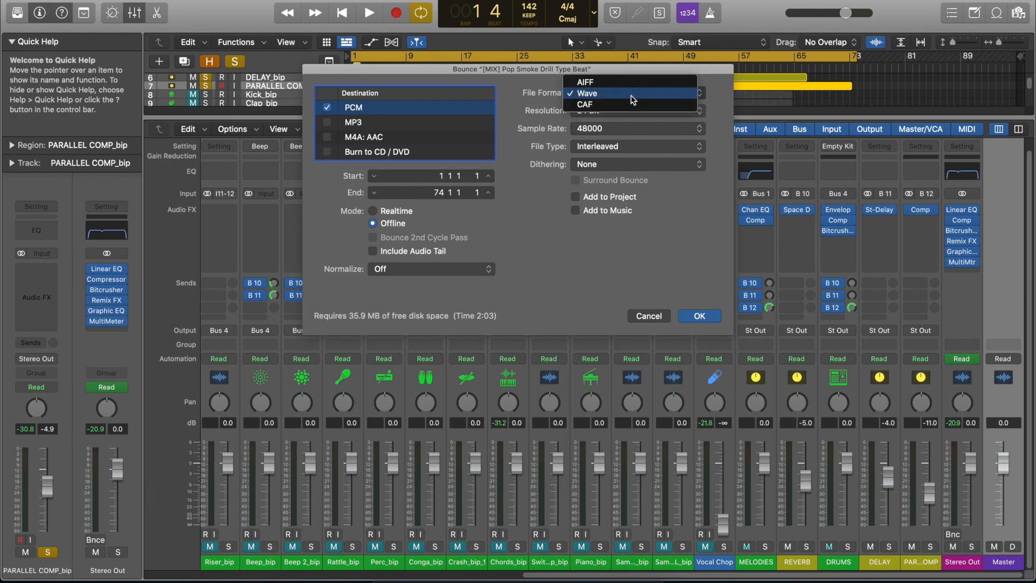
click(630, 95)
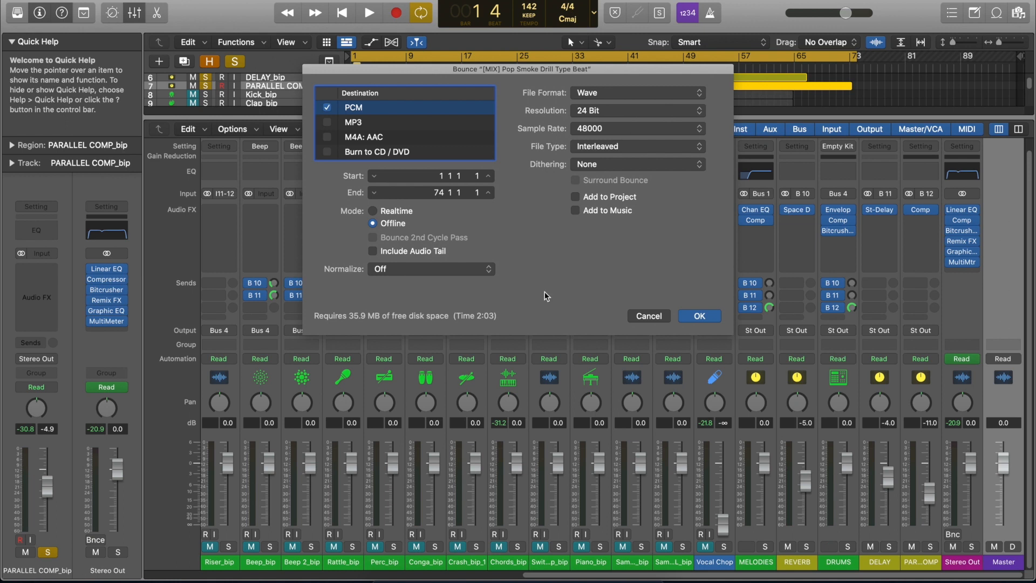
click(489, 268)
click(484, 244)
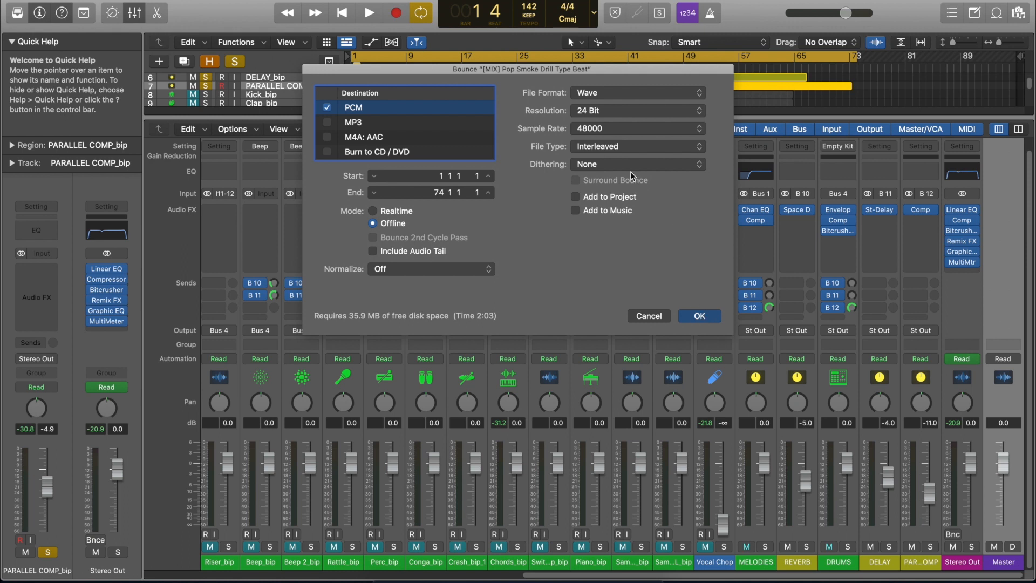
key(Return)
Bounce the mix to the Desktop under the name "[MIX] Pop Smoke Drill Type Beat".
click(593, 136)
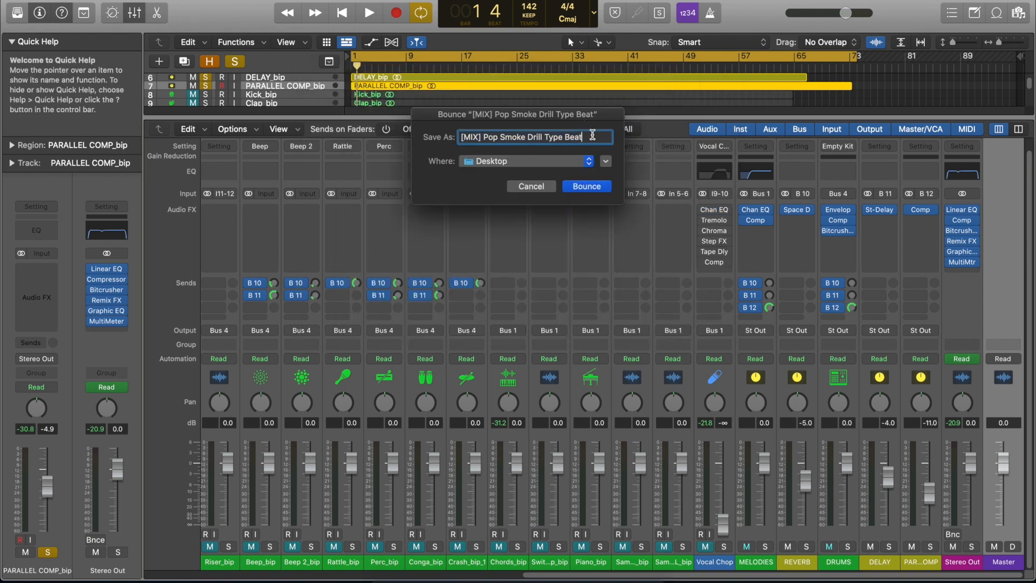
drag(542, 136, 450, 136)
click(511, 134)
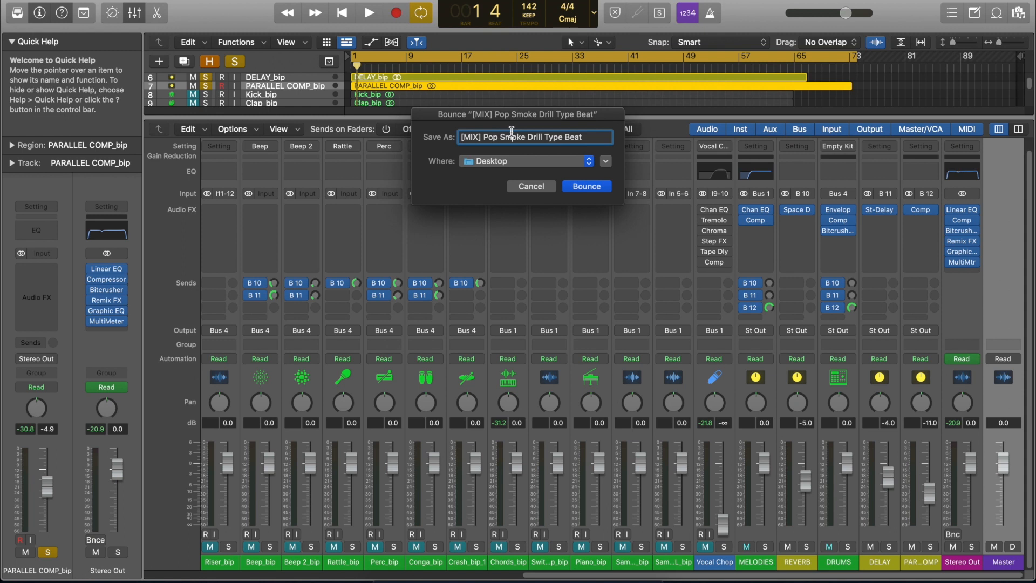
click(604, 186)
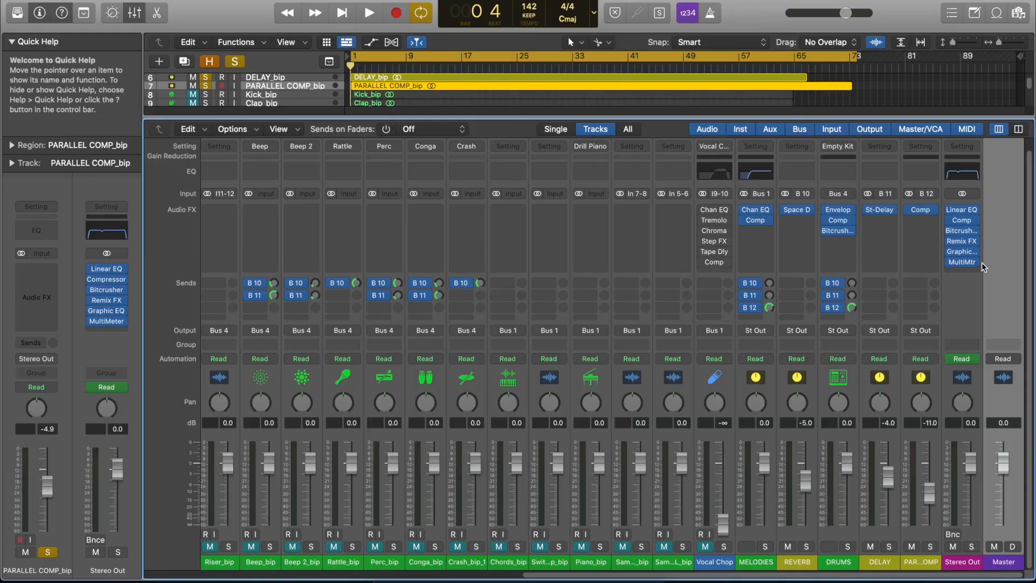
Insert an Adaptive Limiter on the Stereo Out ahead of the MultiMeter and set its out ceiling to -0.1 dB.
drag(963, 263, 966, 273)
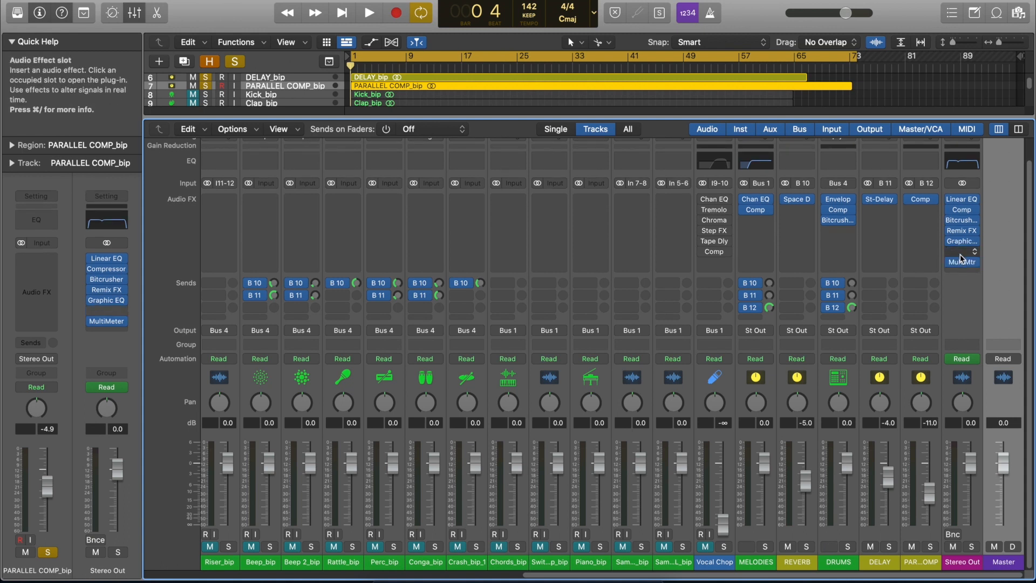
click(963, 262)
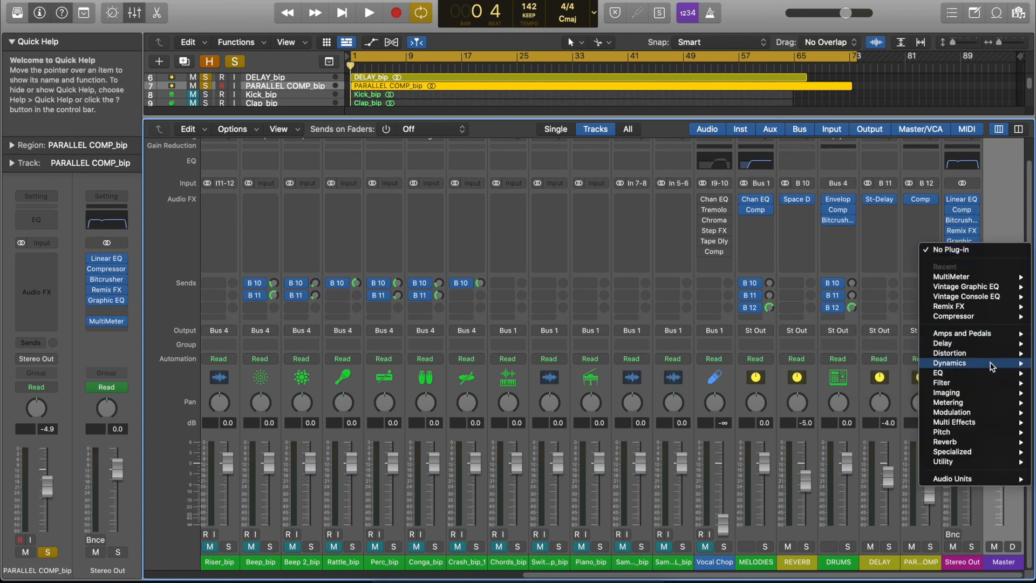
mouse_move(991, 365)
click(885, 362)
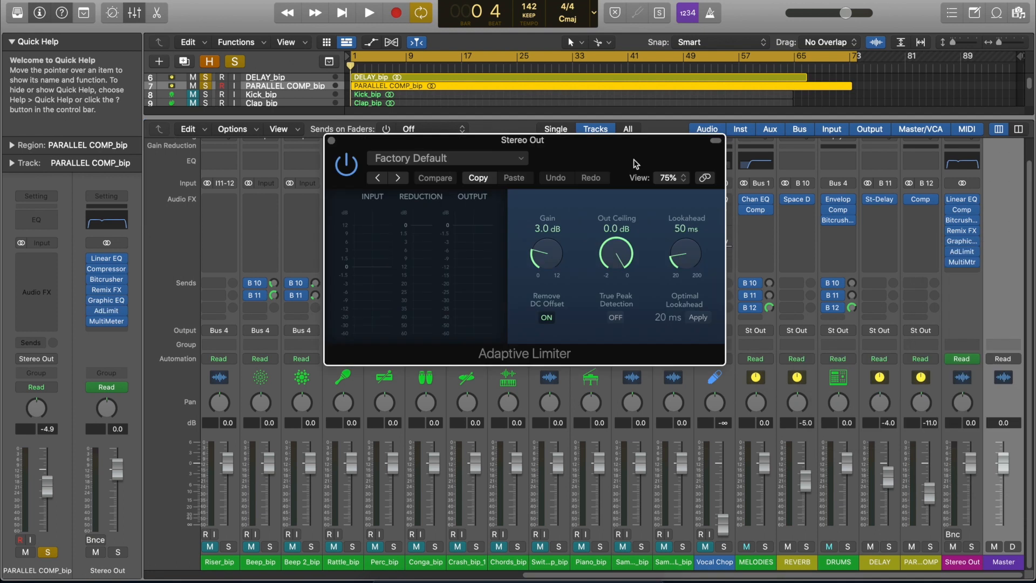
drag(626, 265, 626, 267)
Open the MultiMeter, arrange it beside the Adaptive Limiter so both are readable, and play the beat from the start.
click(962, 263)
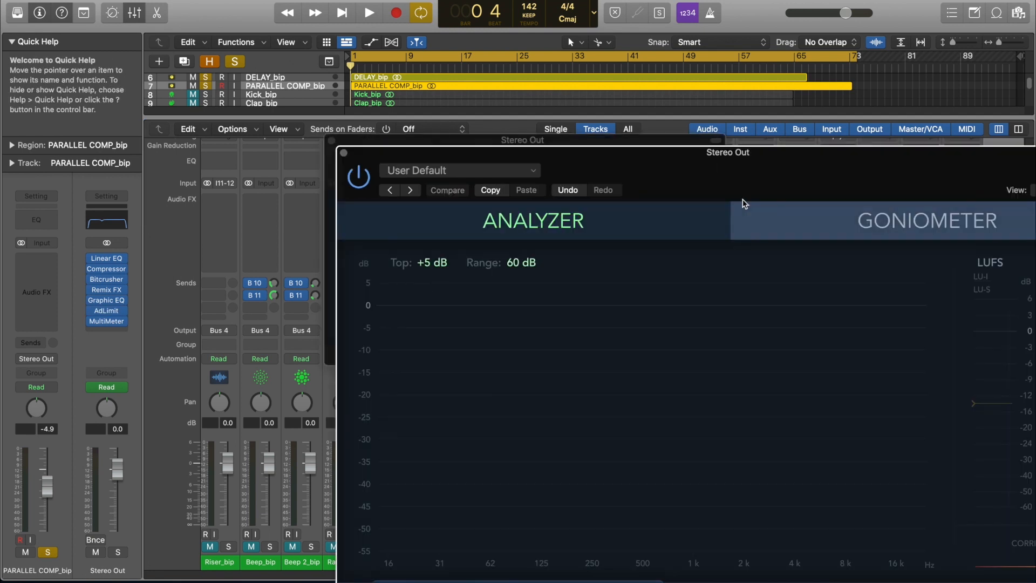
drag(680, 141, 440, 15)
drag(819, 162, 750, 30)
drag(266, 16, 389, 78)
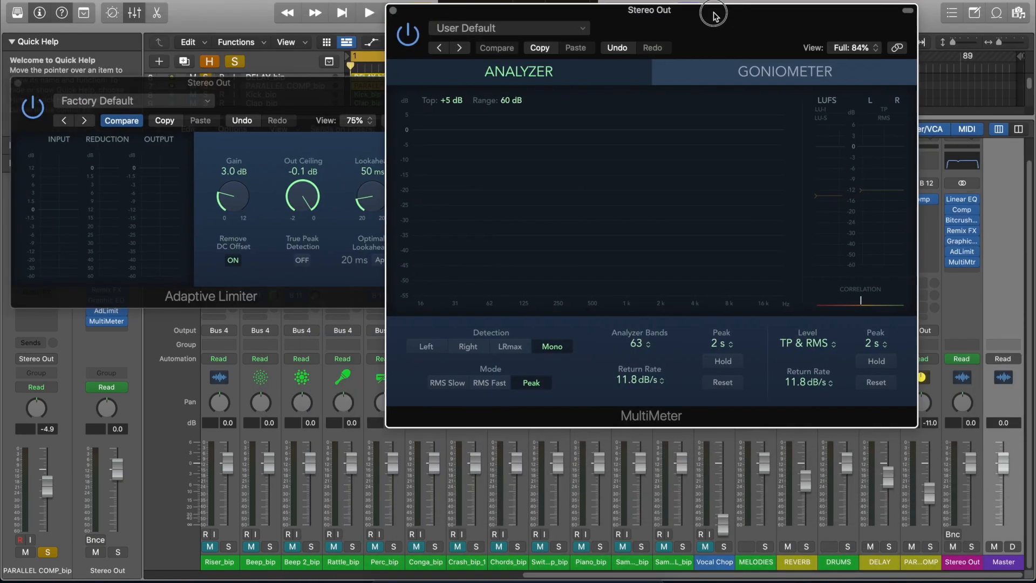
key(space)
drag(726, 49, 763, 14)
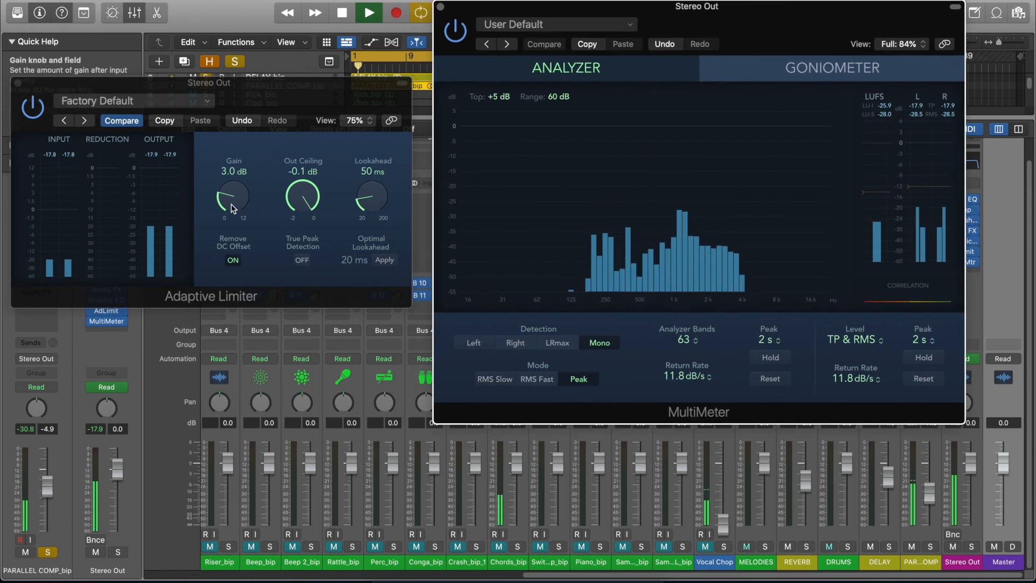
Keep both meters in view and set the Adaptive Limiter's out ceiling to -0.3 dB and gain to 3.5 dB during playback.
drag(587, 16, 576, 134)
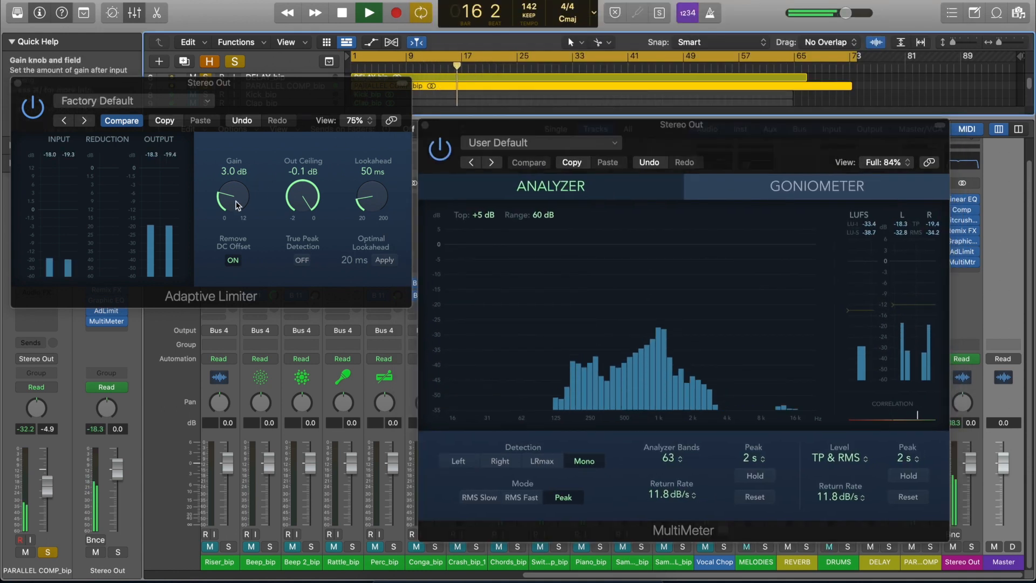
drag(242, 187, 296, 225)
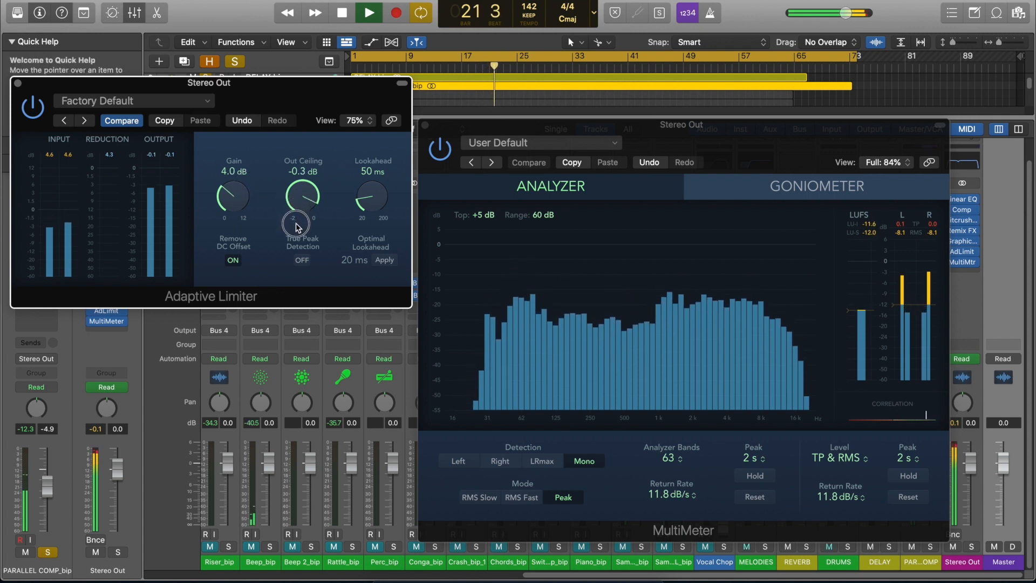
mouse_move(241, 194)
mouse_down()
mouse_move(241, 186)
mouse_move(242, 211)
mouse_up()
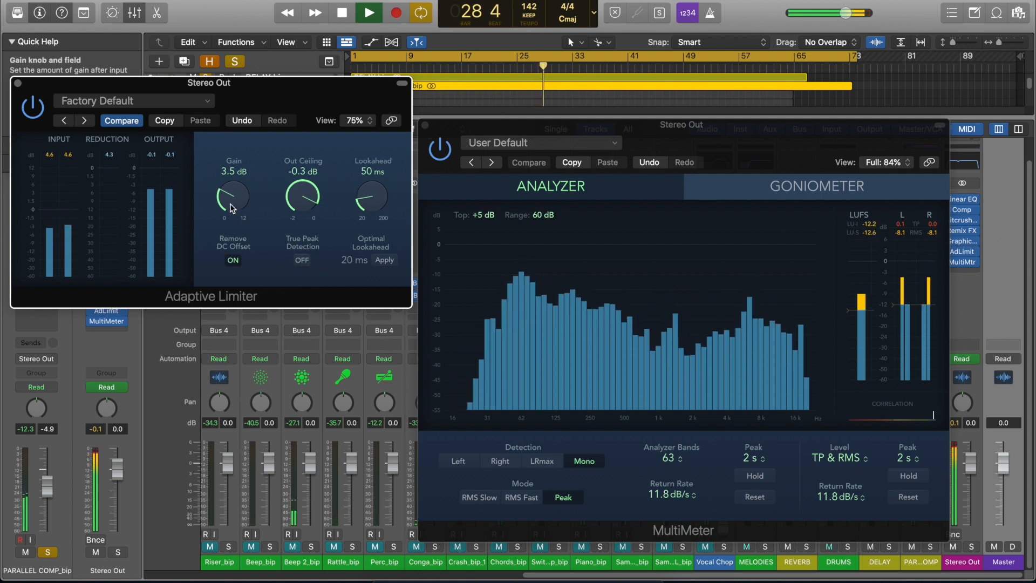
click(234, 260)
drag(233, 195, 232, 209)
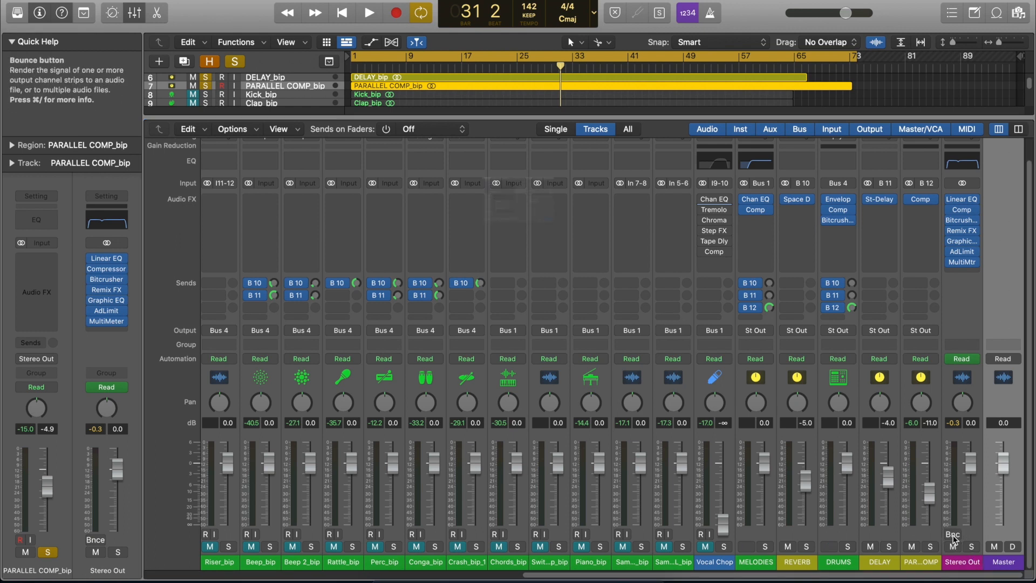
Set up an offline bounce of the Stereo Out to both PCM and MP3, with the MP3 stereo bit rate at 320 kbps.
key(super+b)
click(327, 122)
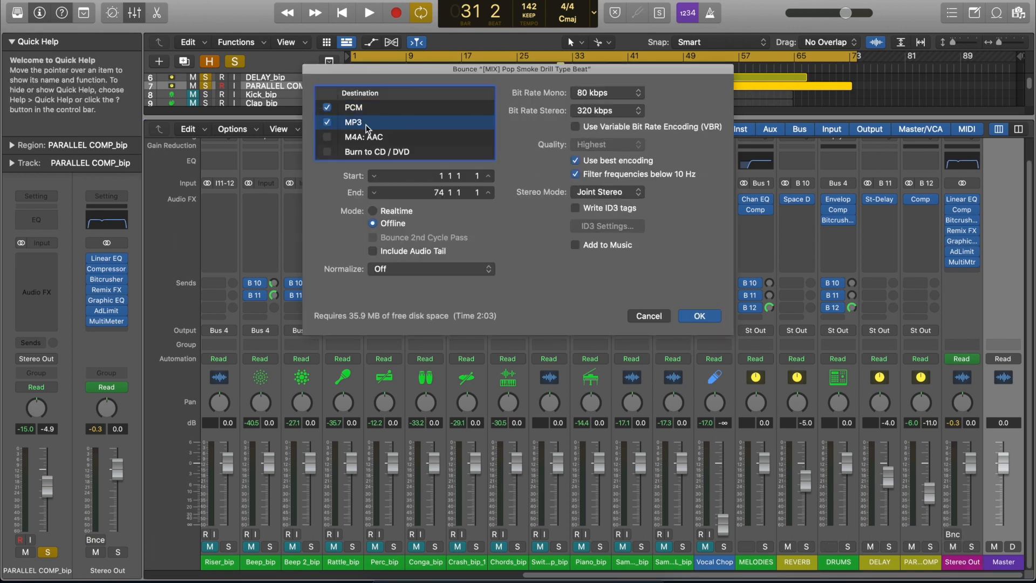
click(619, 111)
click(600, 114)
click(700, 316)
Bounce the master to the Desktop under the name "[MASTER] Pop Smoke Drill Type Beat".
click(476, 136)
key(BackSpace)
key(BackSpace)
text(ASTER)
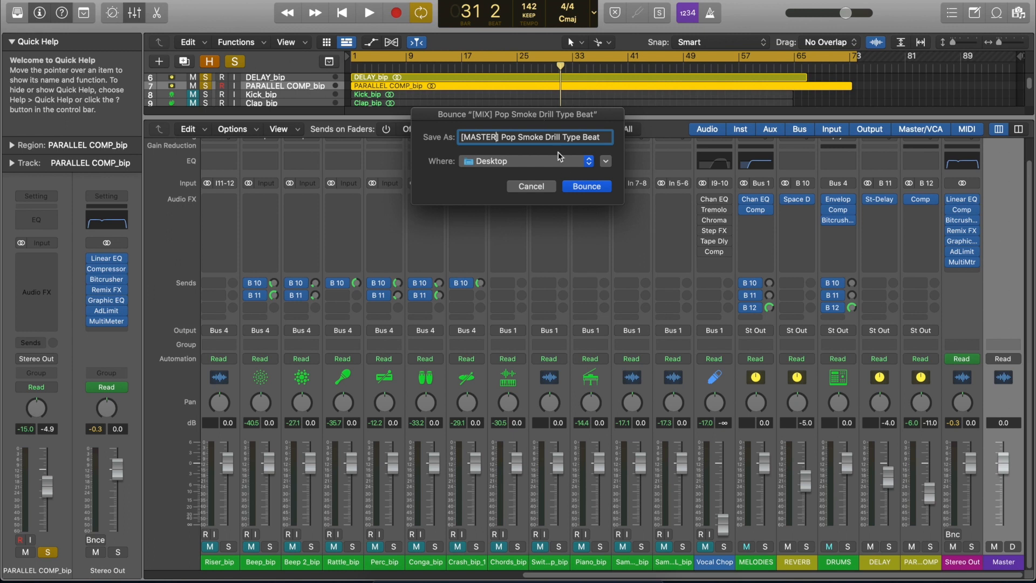
click(579, 192)
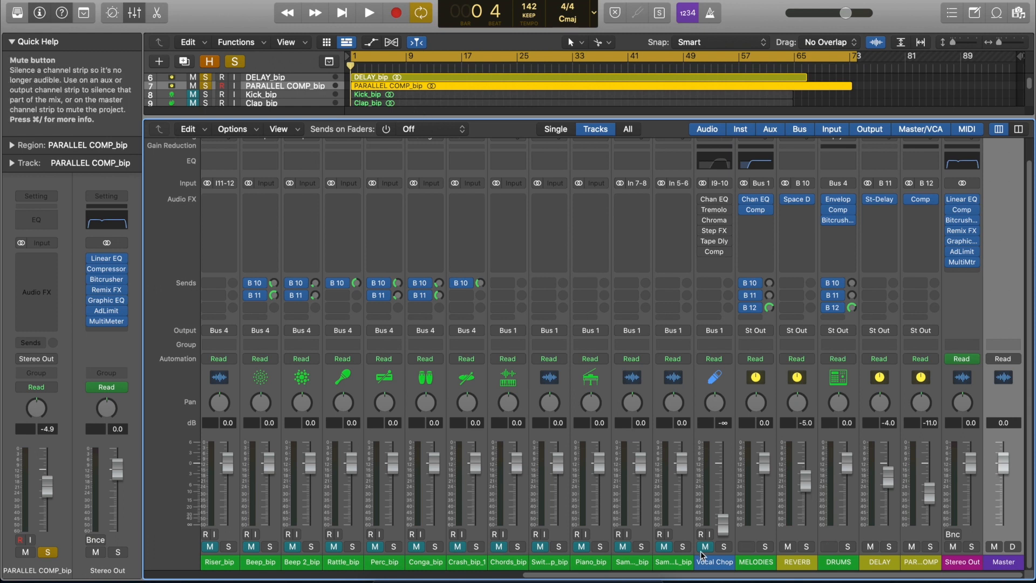
Unmute all the individual tracks, hide the mixer, and turn off solo on the soloed stem tracks.
drag(702, 547, 588, 548)
key(x)
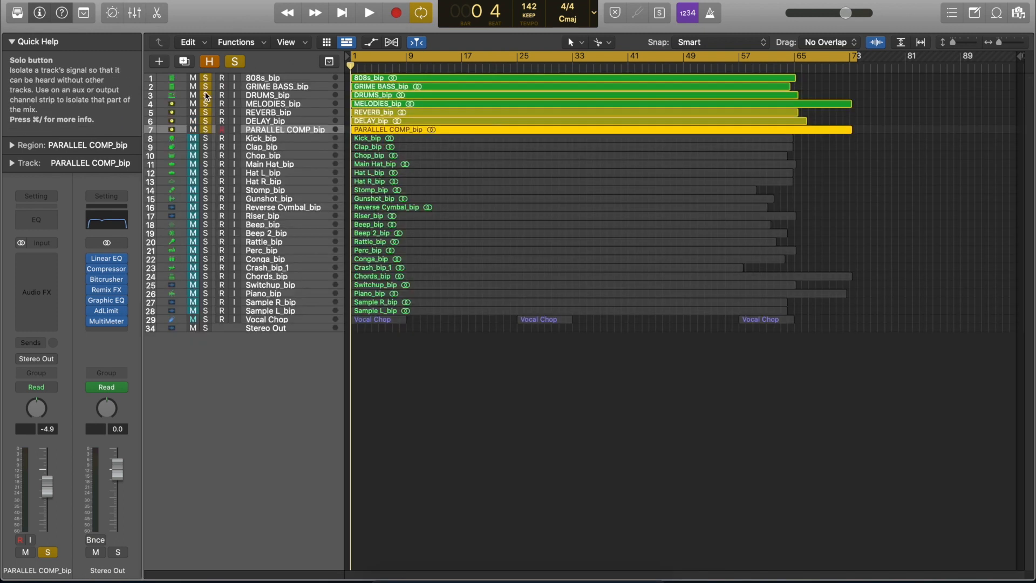
click(208, 130)
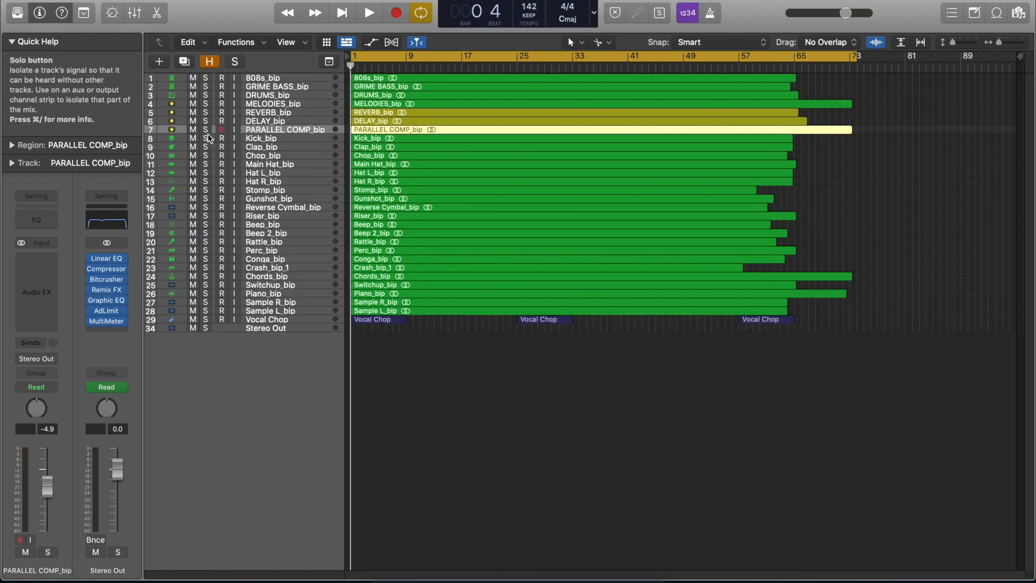
Start exporting all tracks as audio files into a new Desktop folder named "POP SMOKE DRILL TYPE BEAT STEMS".
click(99, 1)
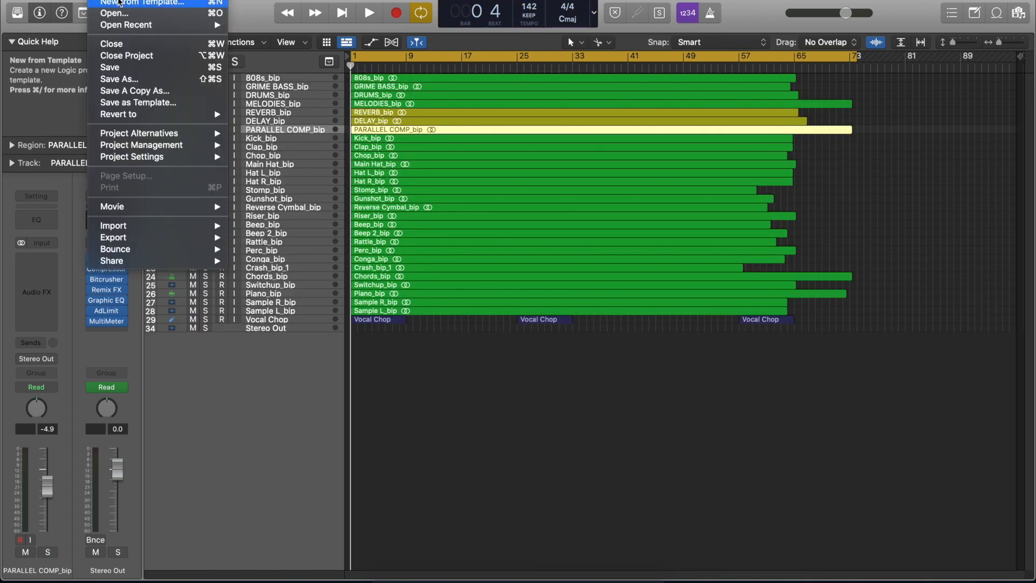
mouse_move(164, 240)
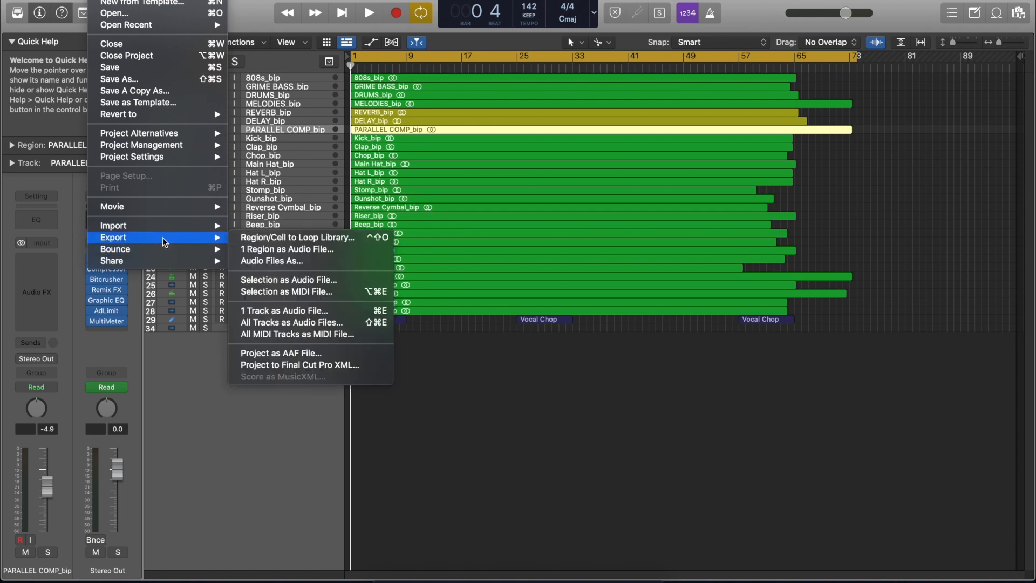
click(328, 323)
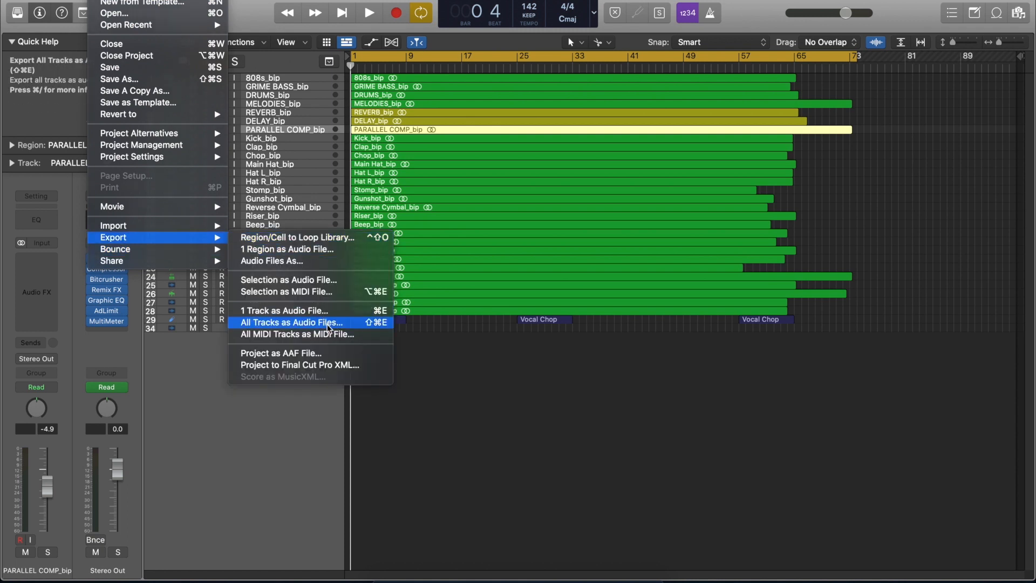
click(260, 122)
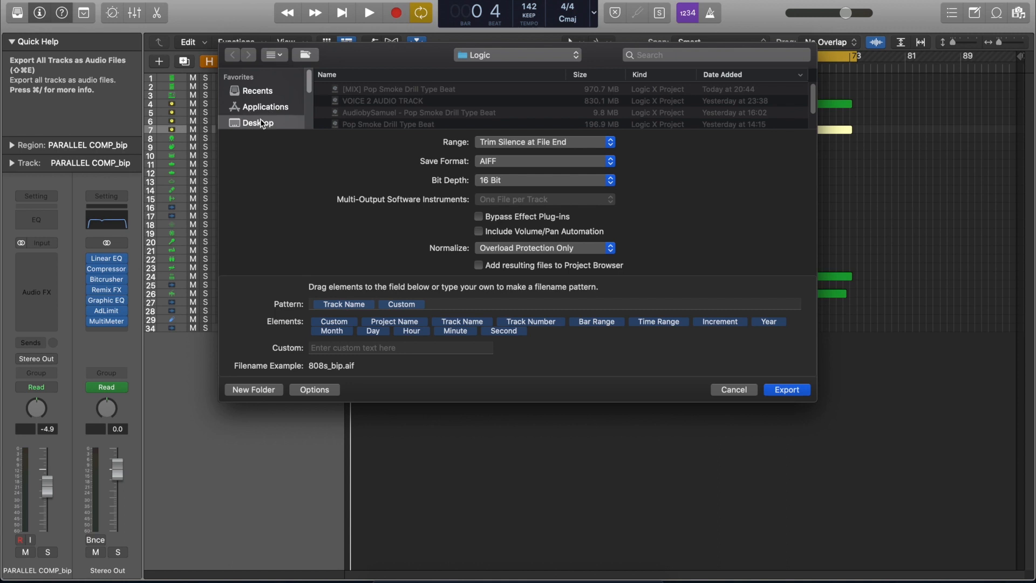
click(254, 389)
text(POP SMOKE DRILL TYPE BEAT STEMS)
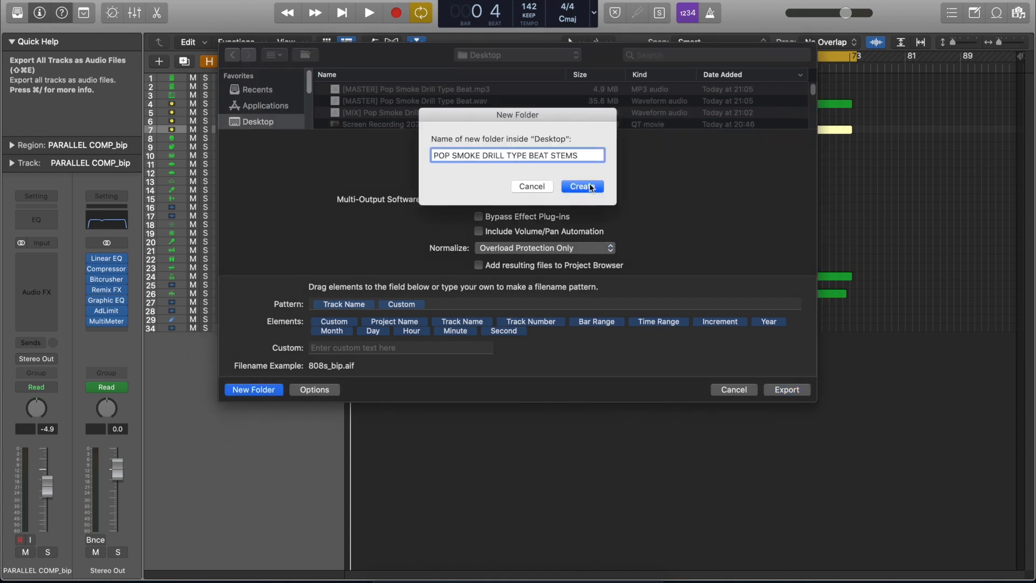
click(582, 186)
Set the export to the cycle range only, in WAVE format at 24 bit, with normalization off.
click(610, 142)
click(616, 155)
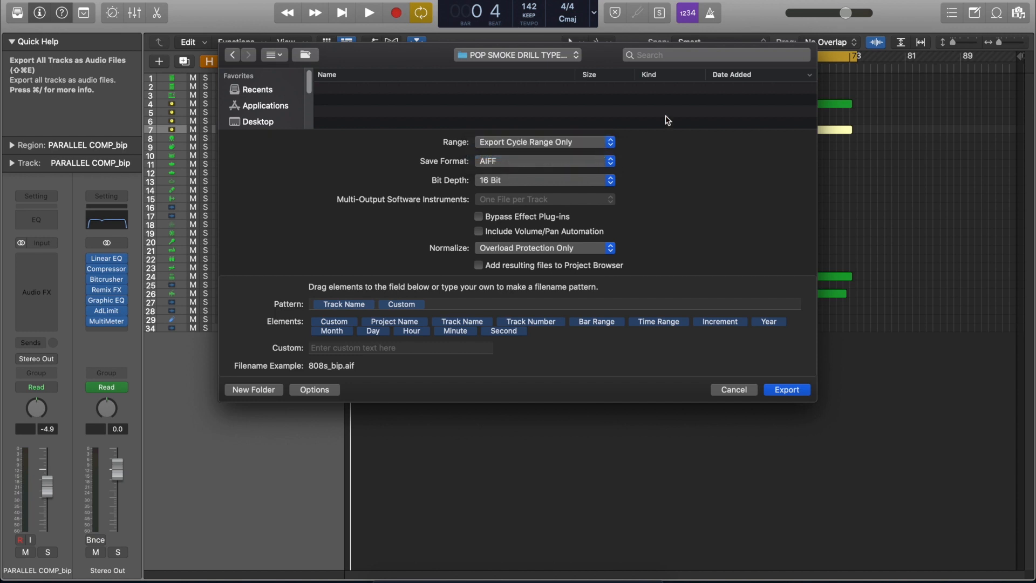
drag(603, 55, 651, 150)
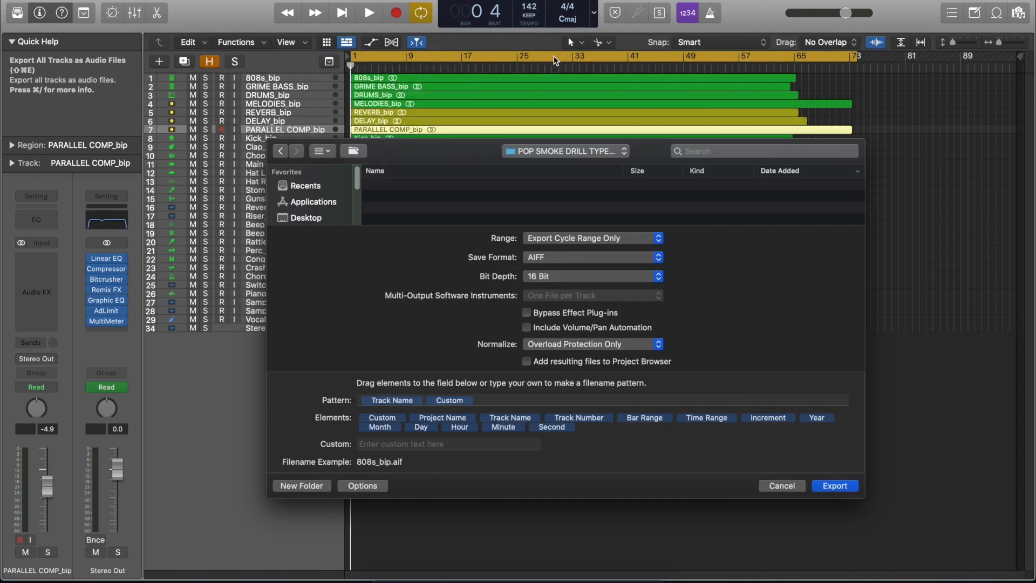
click(577, 258)
click(575, 273)
click(574, 279)
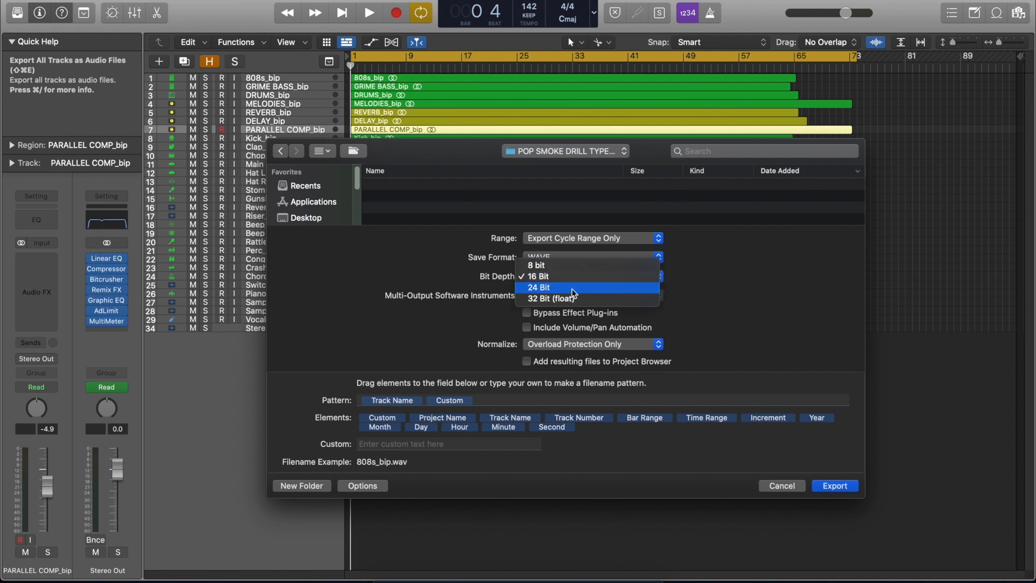
click(574, 289)
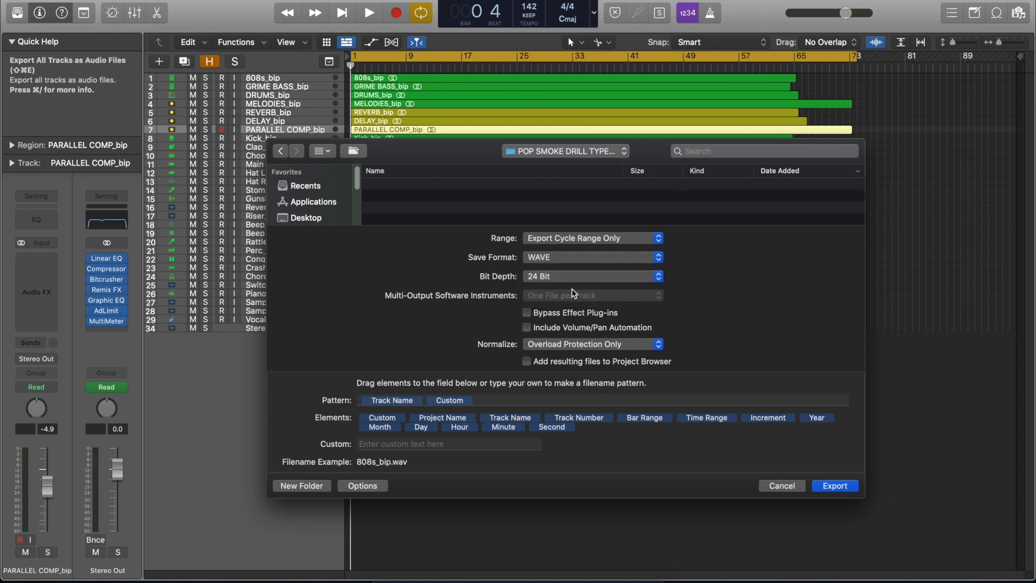
click(580, 348)
click(581, 333)
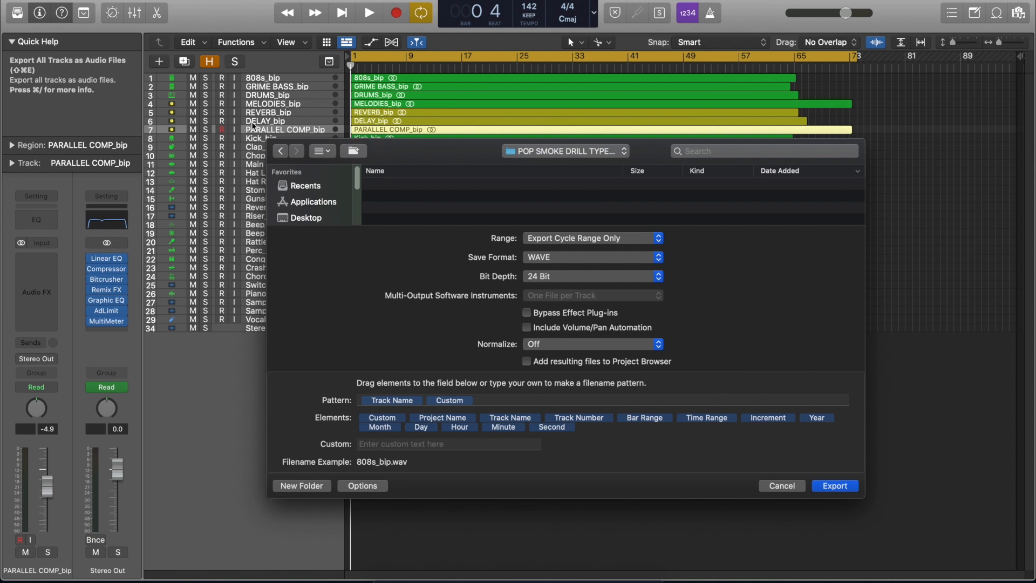
Add the custom filename text "_142BPM_CMINOR_" followed by the producer's name, and export the stems.
click(372, 444)
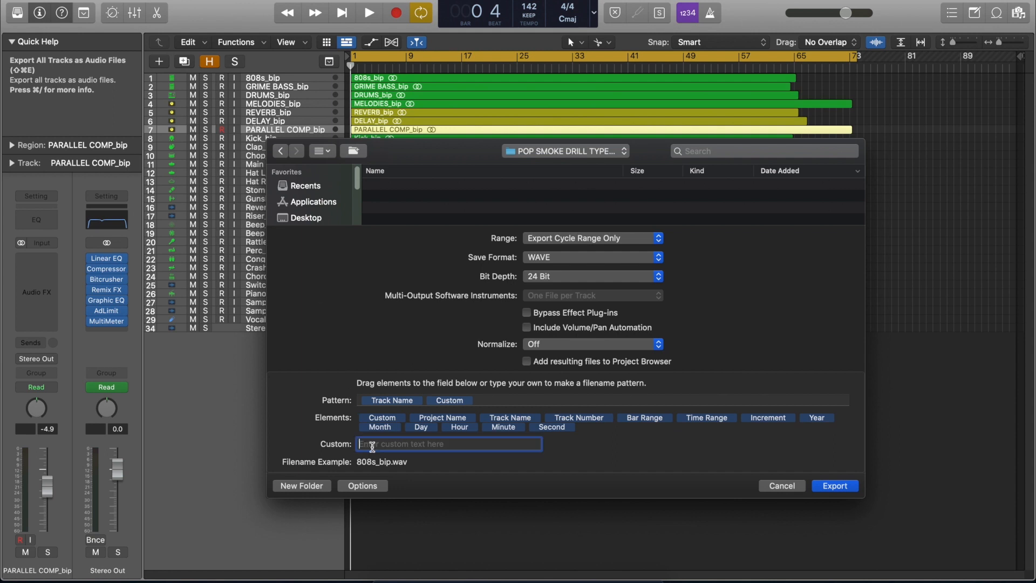
text(_142BPM_CMINOR)
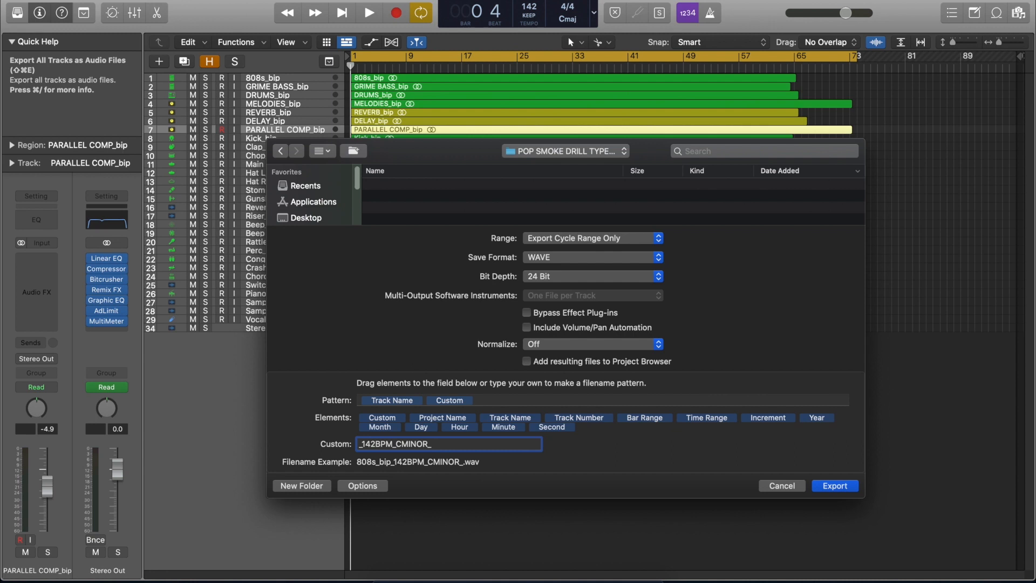
text(_AUDIOBYSAMUEL)
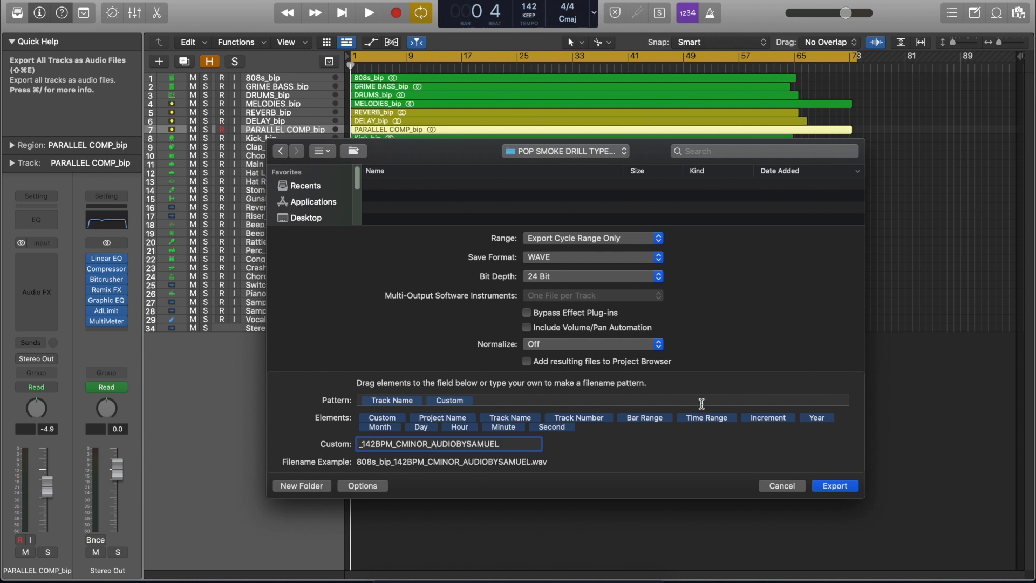
click(836, 485)
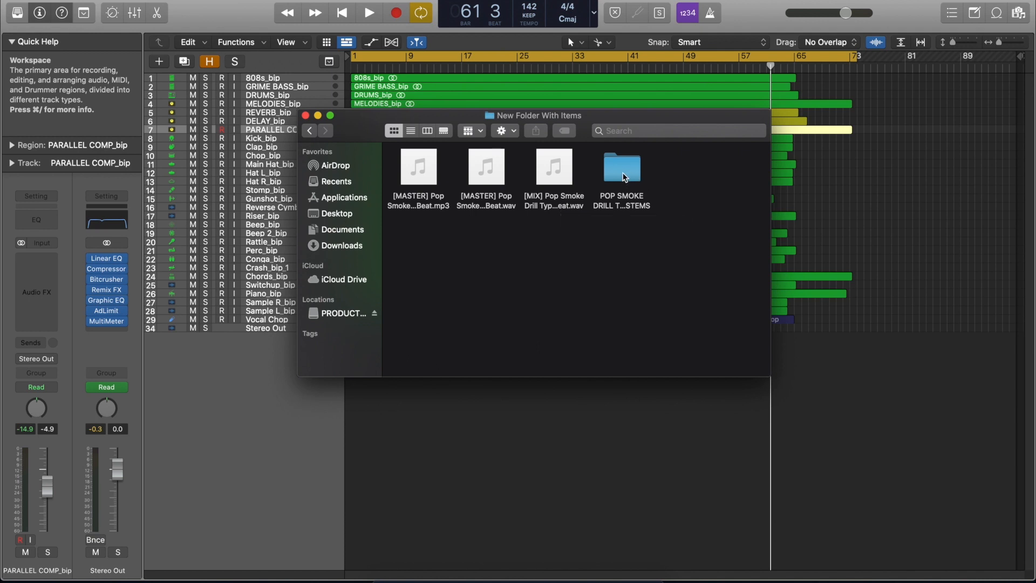
Compress the POP SMOKE DRILL TYPE BEAT STEMS folder into a zip archive and switch to BeatStars in Google Chrome.
right_click(636, 178)
click(676, 240)
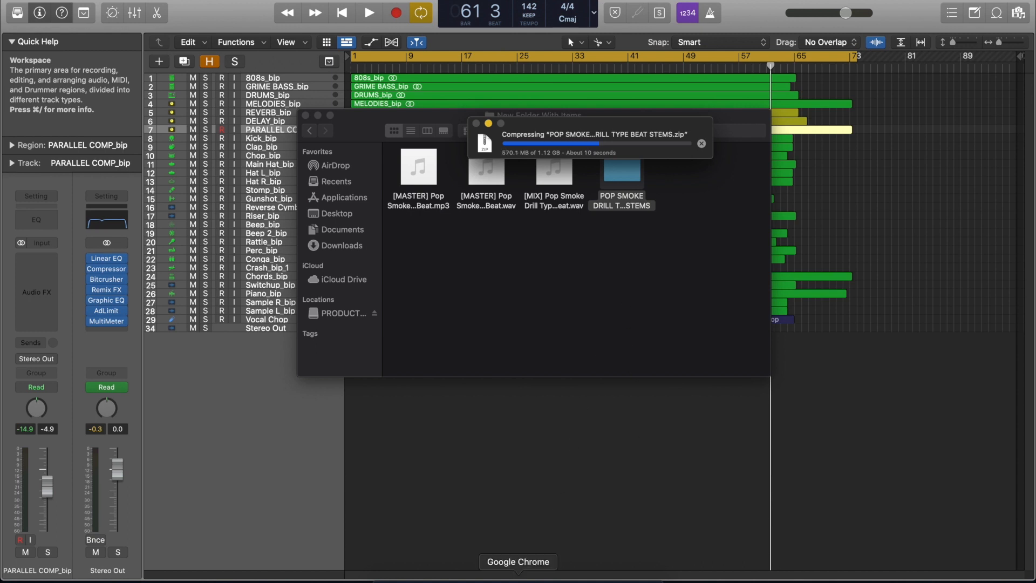
click(518, 577)
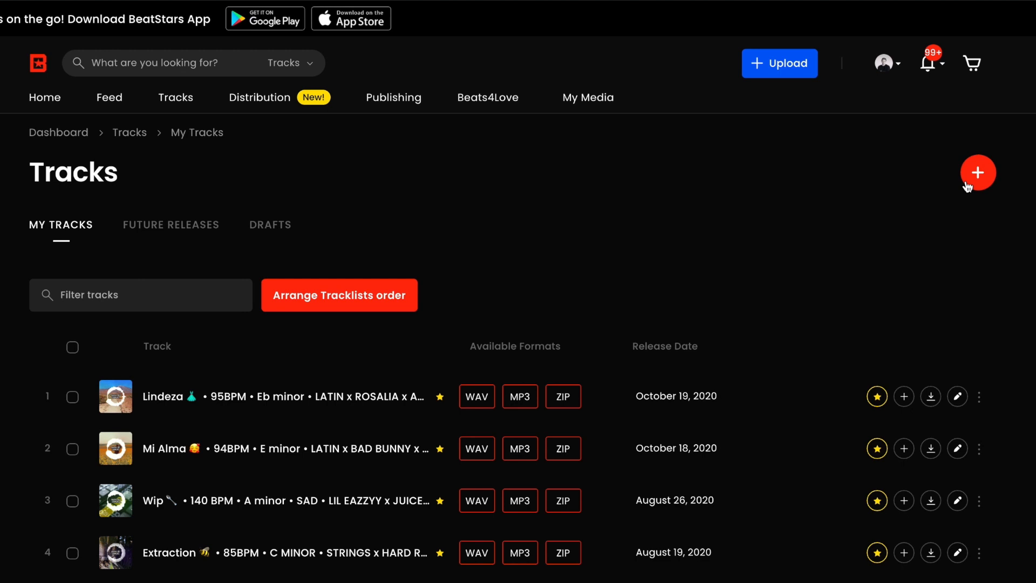
Create a new BeatStars track and title it "Pop Smoke Type Beat".
click(968, 186)
triple_click(135, 305)
text(Pop Smoke Type Beat)
Add the tags "pop smoke", "drill" and "ny drill" to the track.
click(81, 403)
text(pop smoke)
key(Return)
text(drill)
key(Return)
text(ny drill)
key(Return)
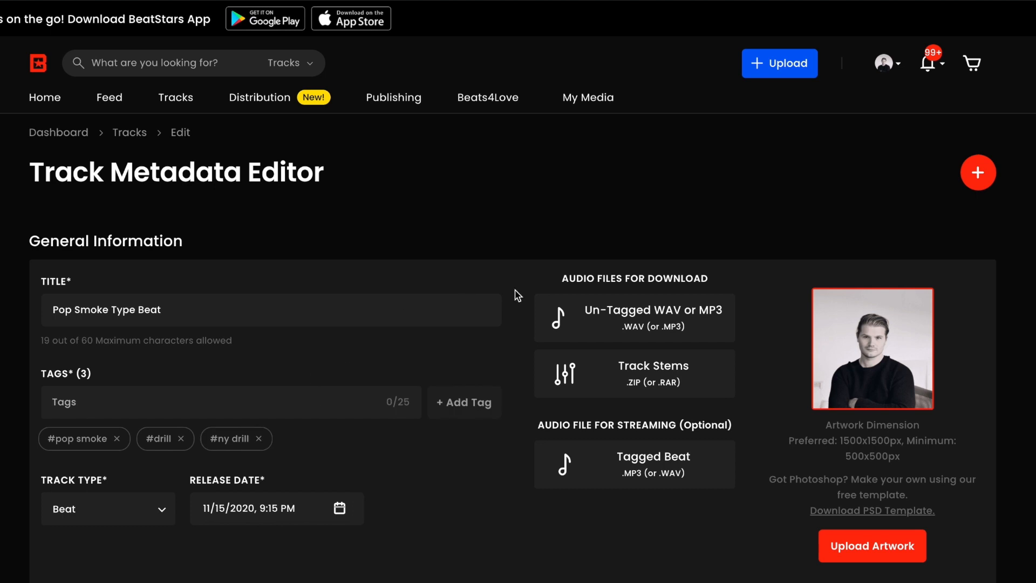
Upload "[MIX] Pop Smoke Drill Type Beat.wav" from the computer as the track's un-tagged audio file.
click(621, 318)
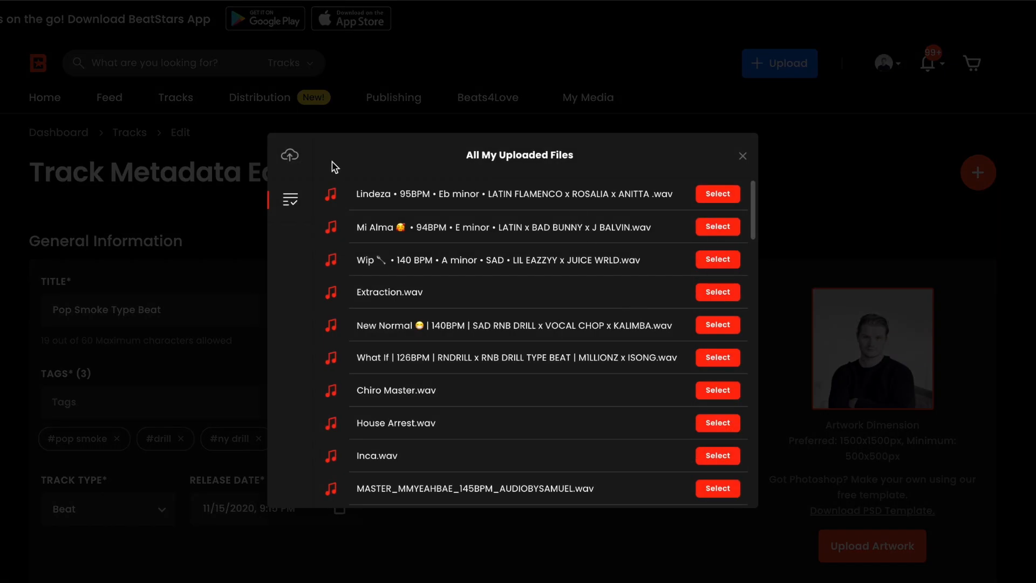
click(301, 163)
click(529, 399)
click(292, 76)
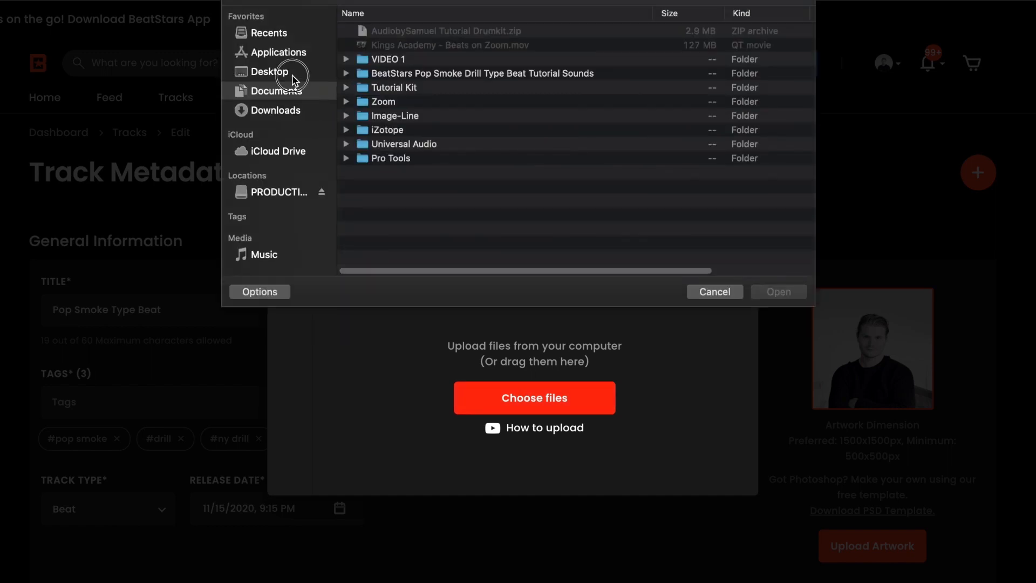
double_click(392, 43)
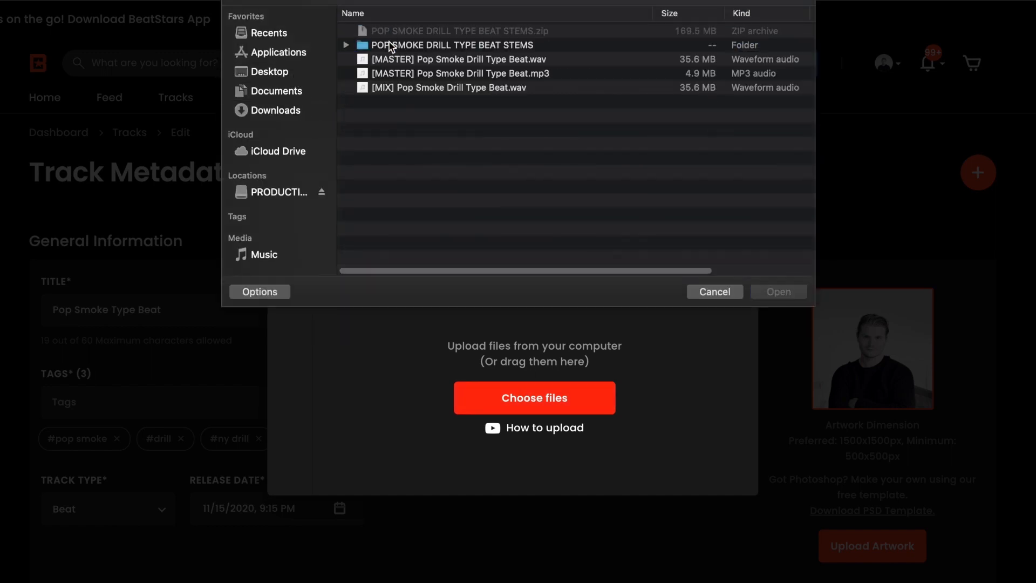
click(379, 89)
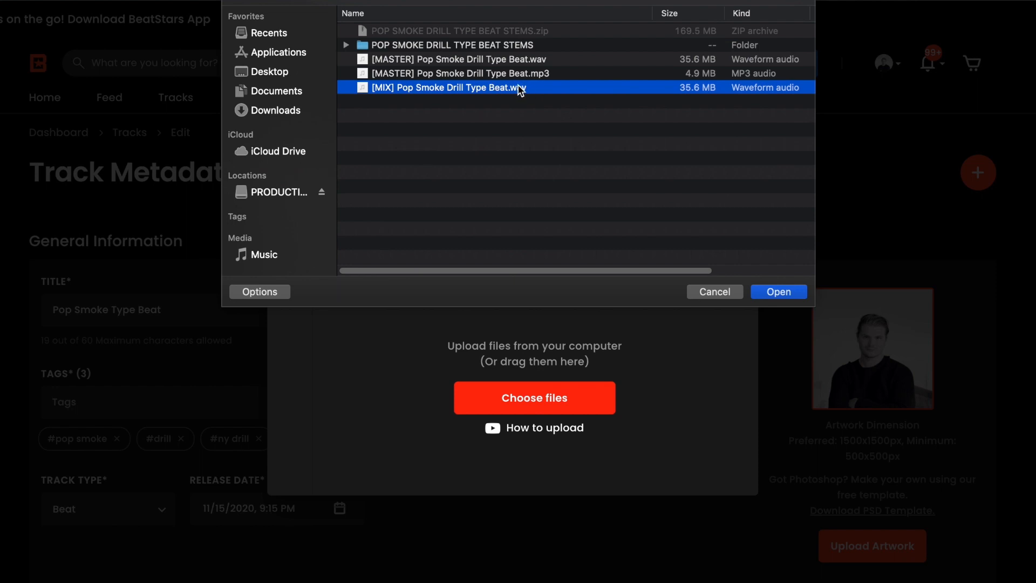
click(782, 292)
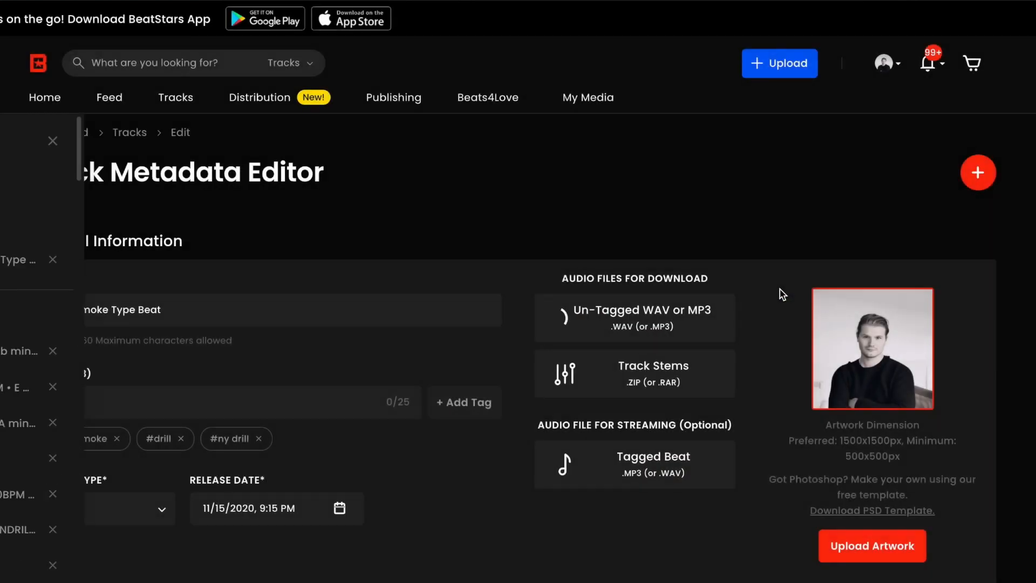
Upload "POP SMOKE DRILL TYPE BEAT STEMS.zip" from the computer as the track stems.
click(651, 377)
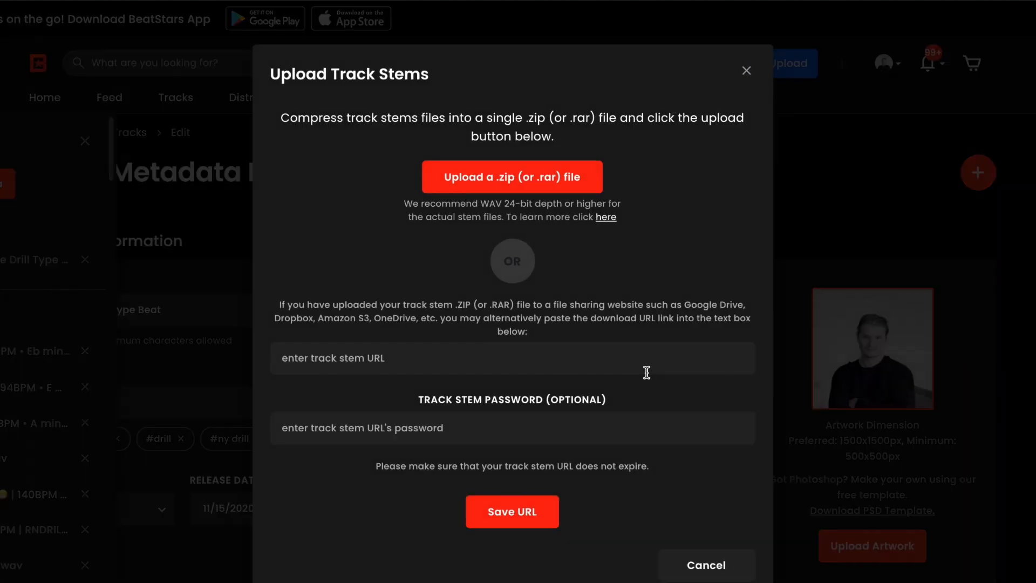
click(511, 183)
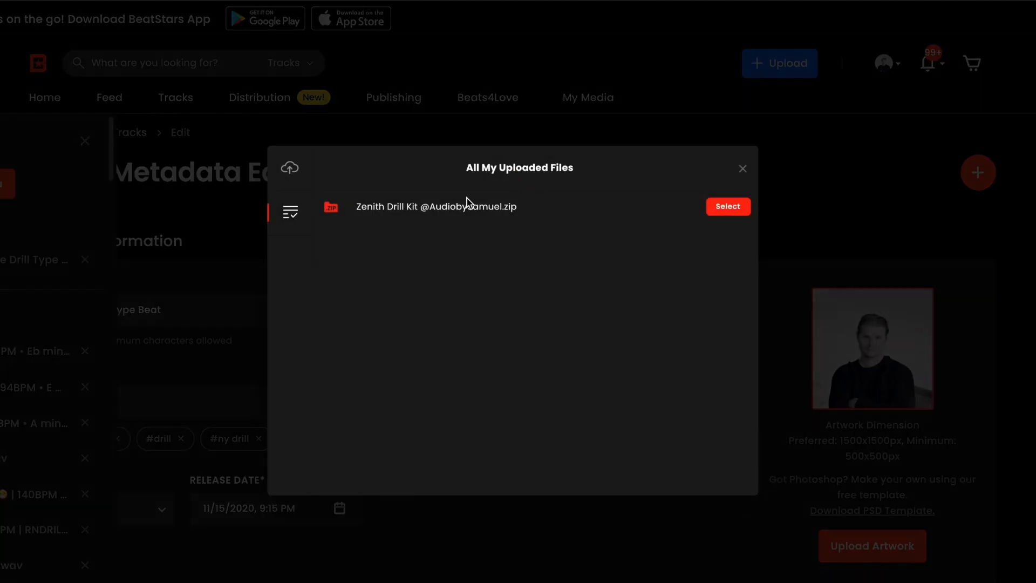
click(289, 172)
click(555, 363)
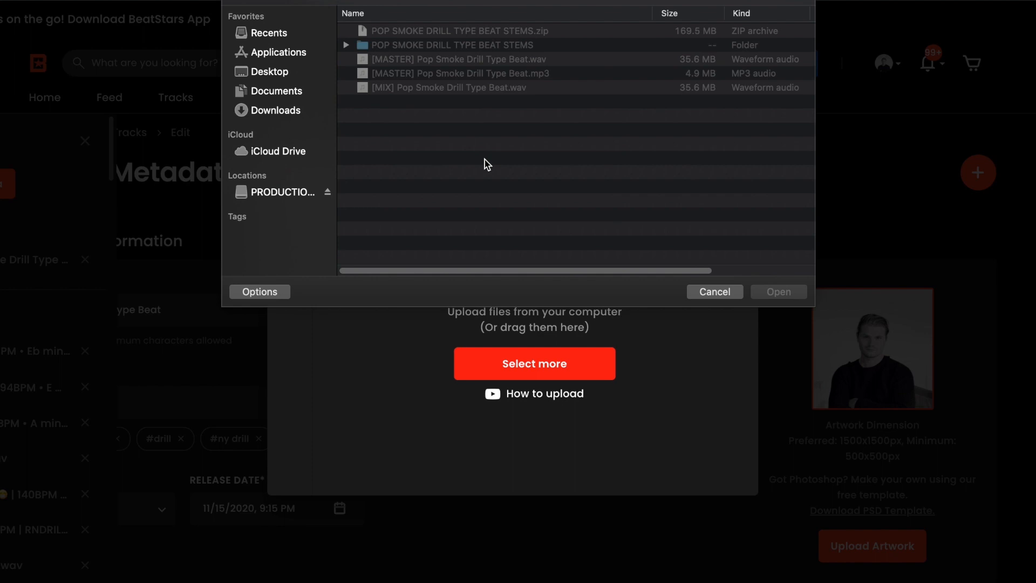
click(423, 32)
click(784, 292)
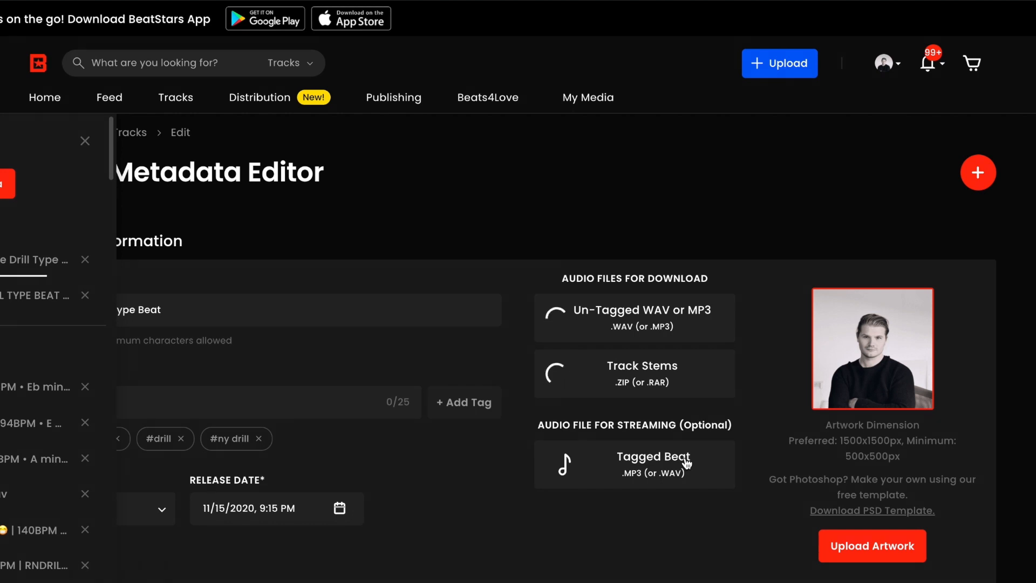
Upload "[MASTER] Pop Smoke Drill Type Beat.mp3" from the computer as the track's tagged beat for streaming.
click(686, 461)
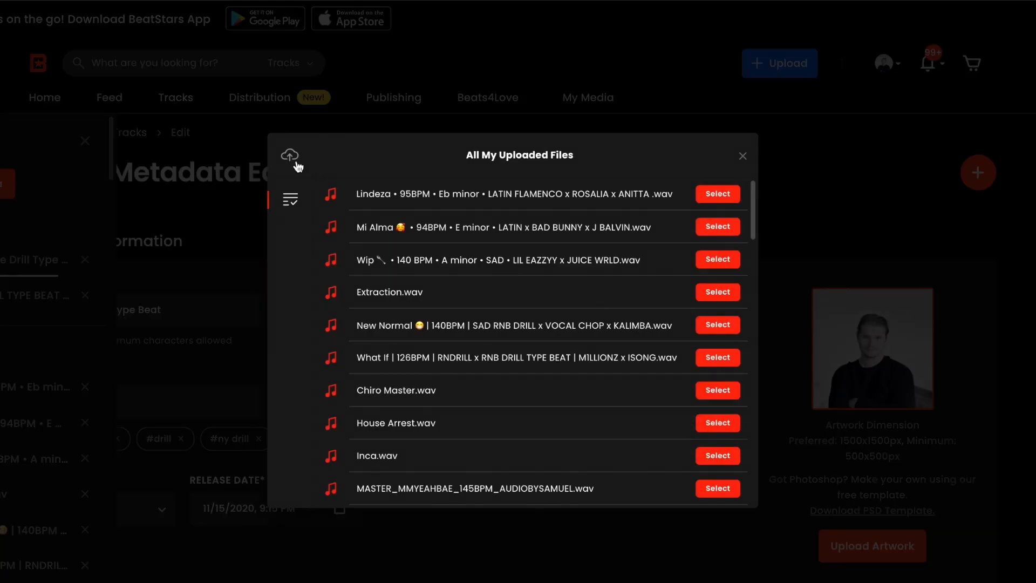
click(295, 165)
click(590, 373)
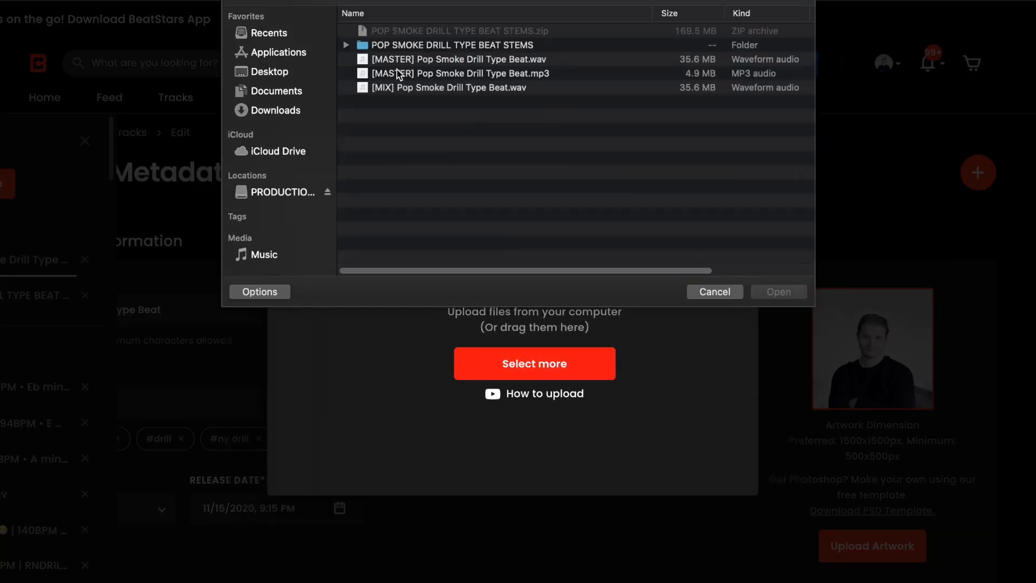
click(466, 74)
click(790, 291)
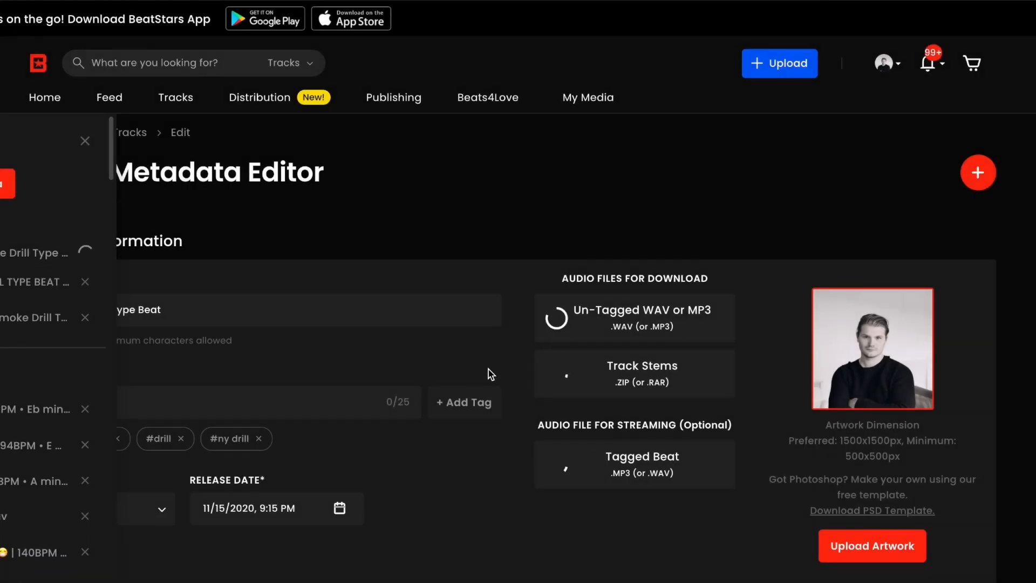
Close the uploads sidebar that covers part of the track form.
scroll(486, 386, down, 9)
scroll(495, 389, down, 3)
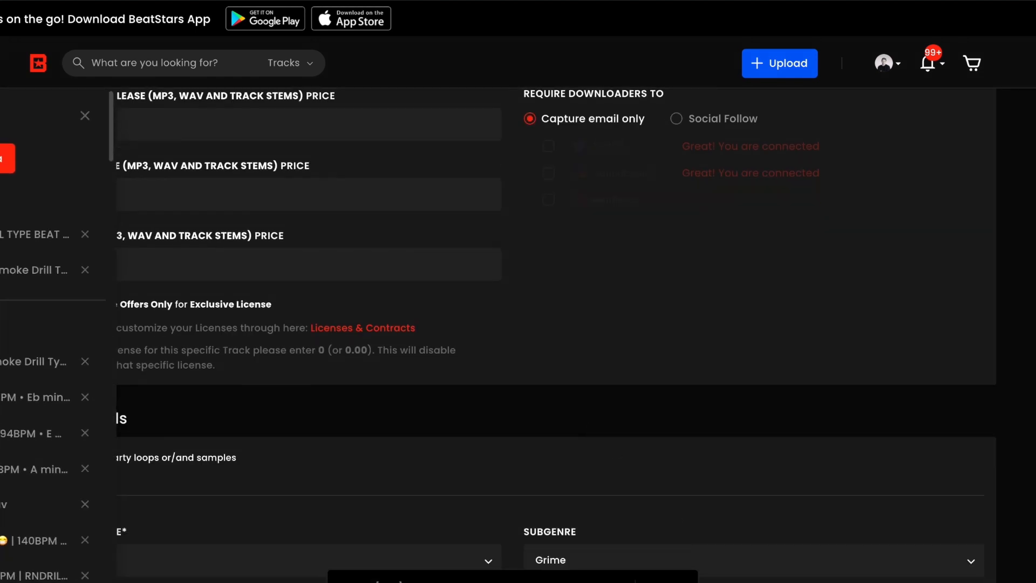
scroll(120, 143, down, 2)
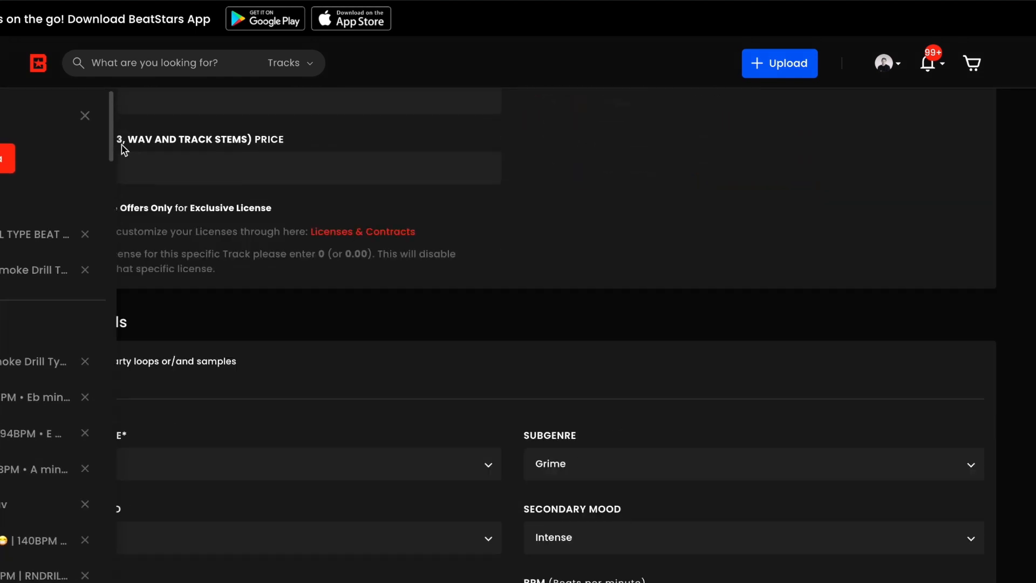
click(85, 115)
Set the subgenre in the track details to Trap.
scroll(495, 237, down, 4)
scroll(446, 318, down, 1)
scroll(447, 320, up, 2)
click(121, 290)
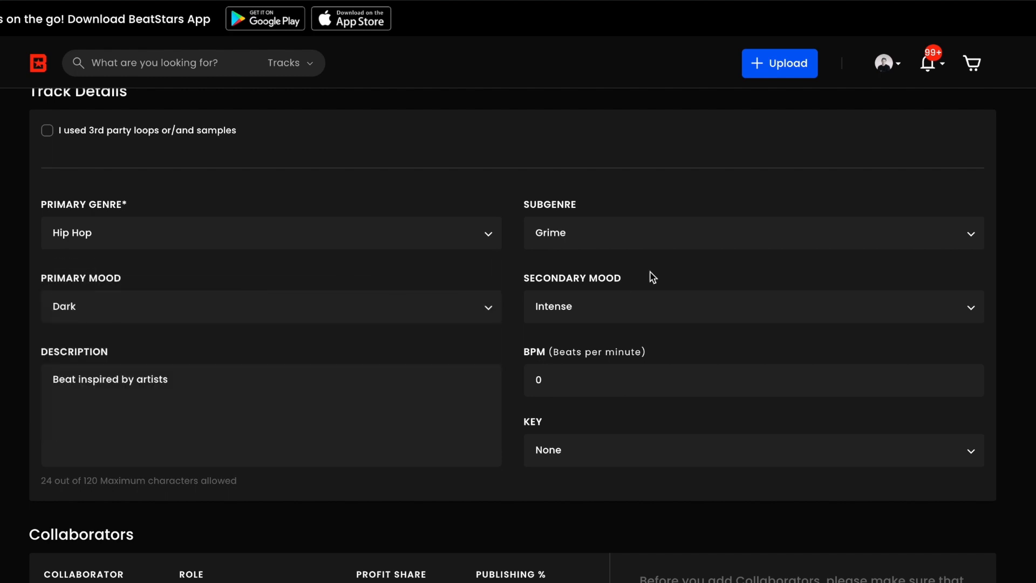
click(596, 233)
scroll(599, 372, down, 2)
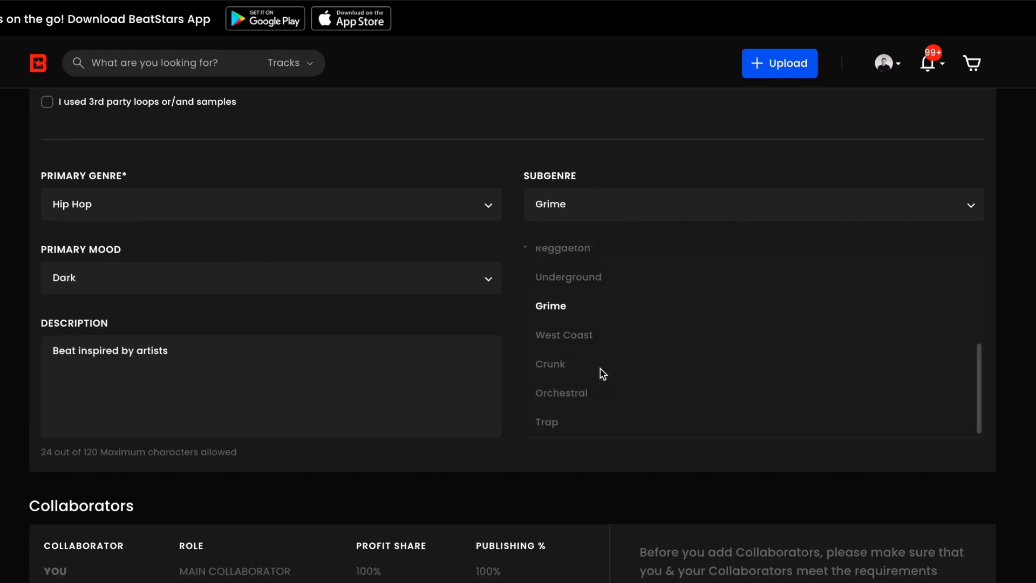
click(569, 128)
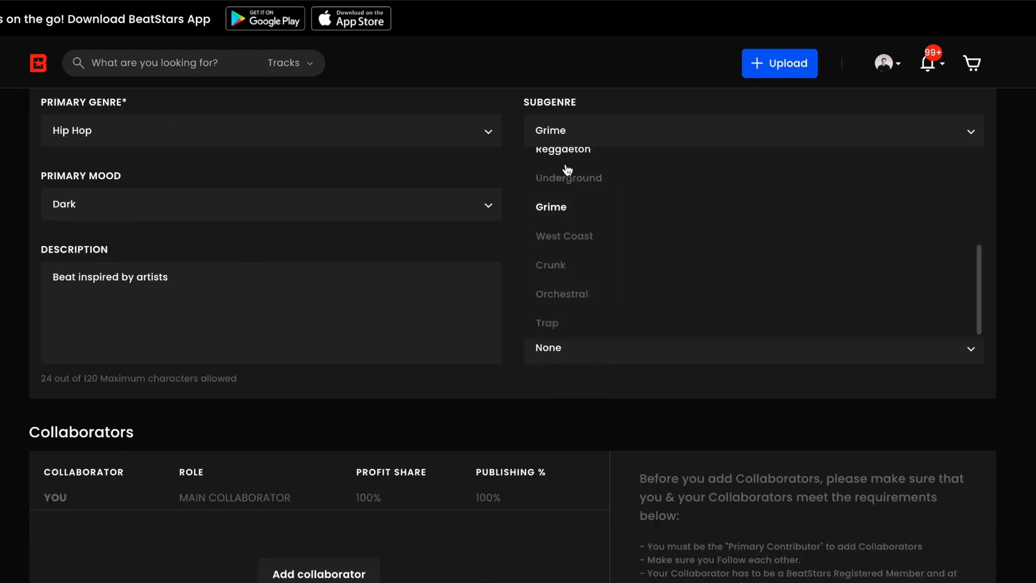
click(568, 321)
Set the secondary mood to Sad and change the description to "Beat inspired by Pop Smoke".
click(625, 206)
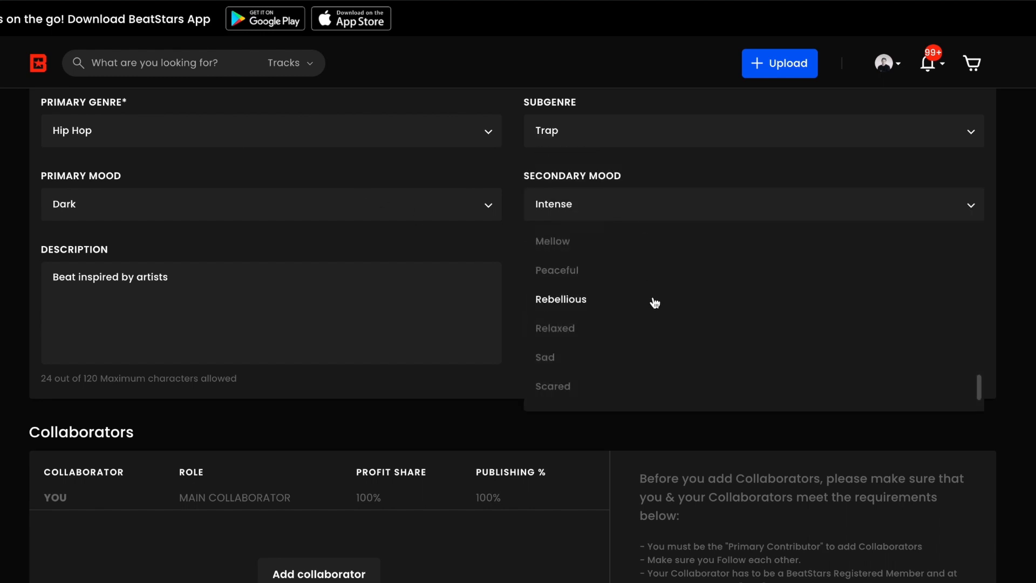
scroll(655, 303, down, 1)
click(643, 324)
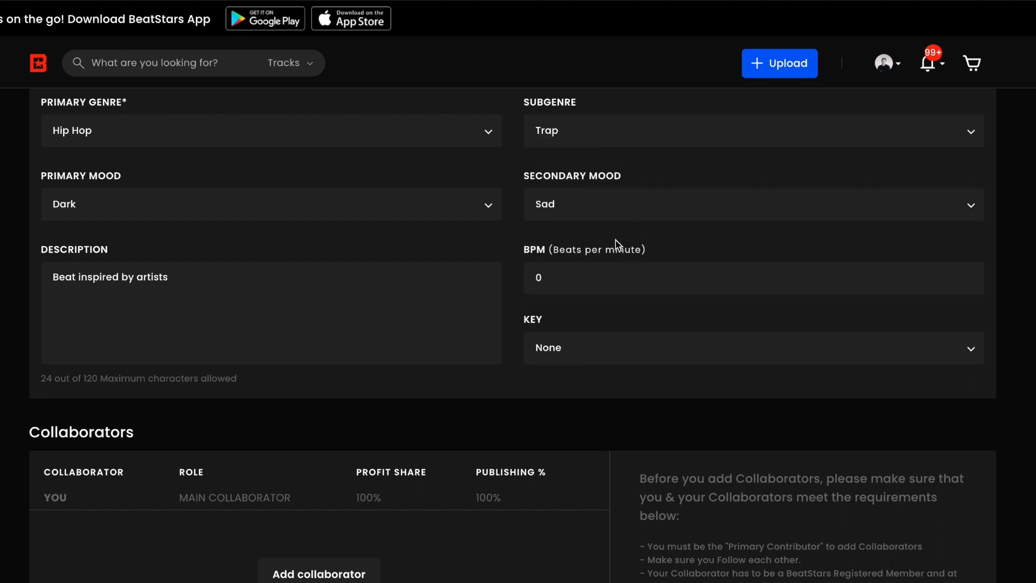
click(318, 274)
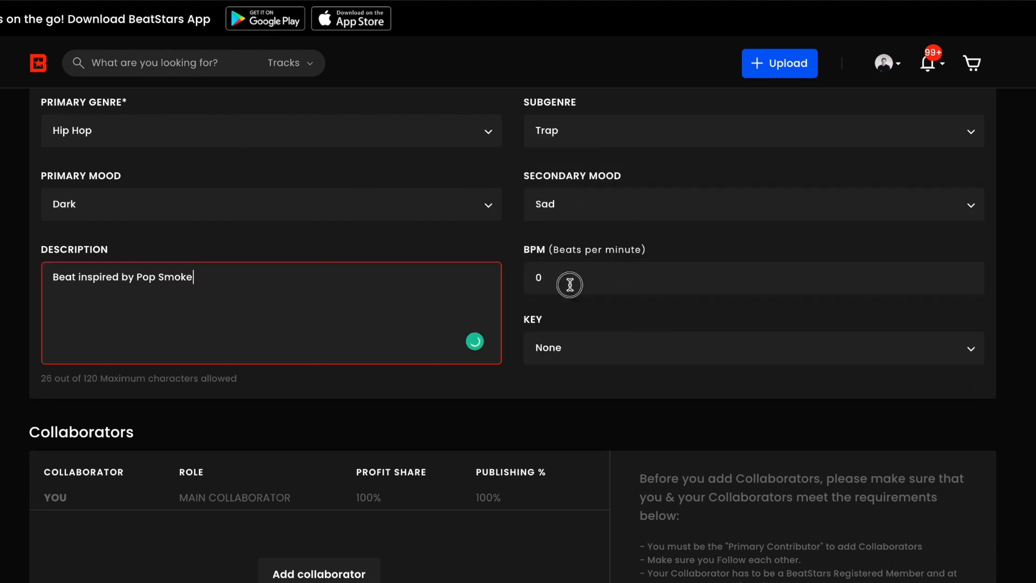
Set the track's BPM to 142 and its key to C minor.
click(570, 285)
double_click(548, 280)
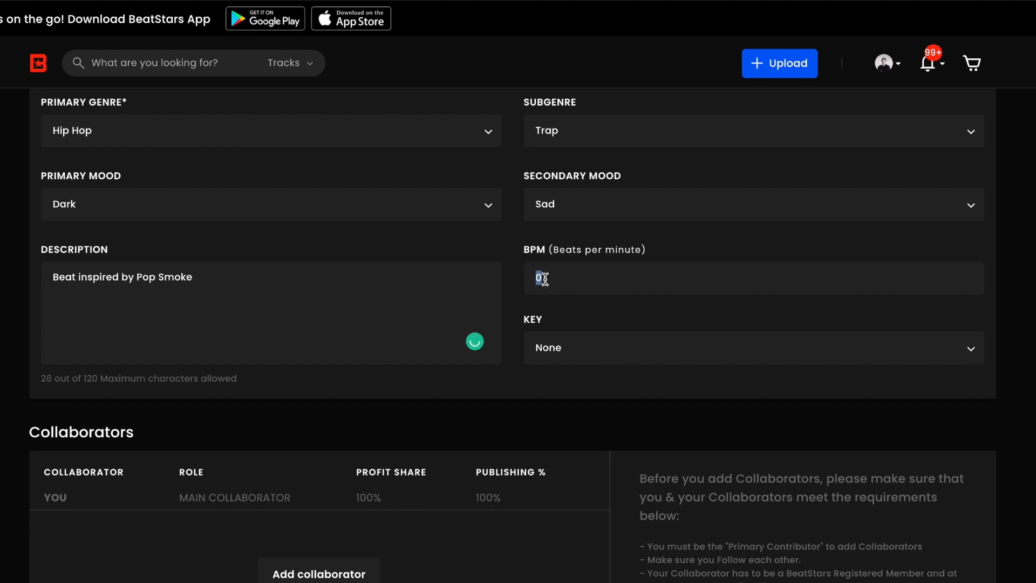
click(627, 347)
scroll(628, 470, down, 5)
click(571, 393)
Search for "beats4love" and add the Beats4Love account as a collaborator on the track.
scroll(578, 391, down, 3)
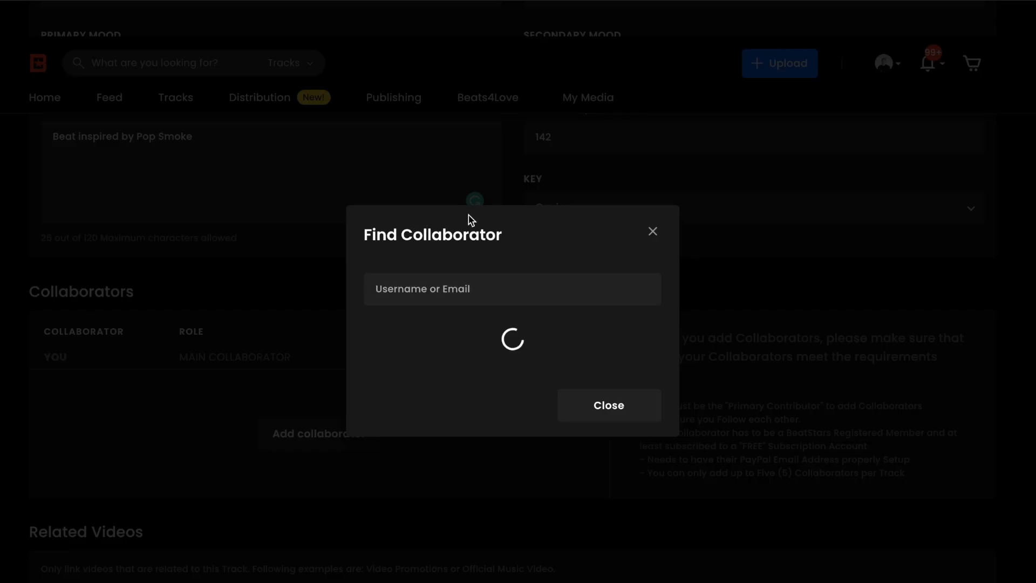
text(beats4love)
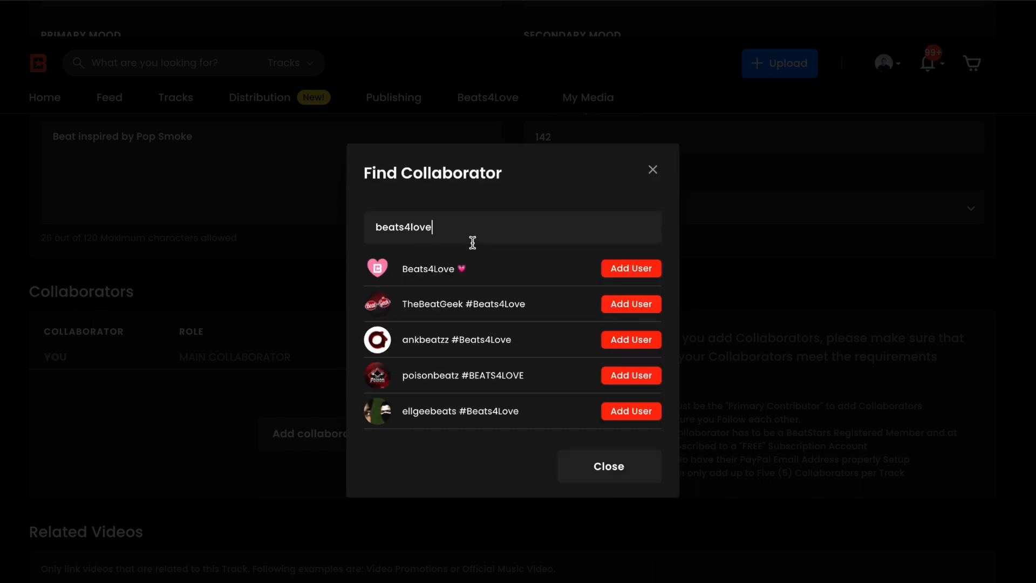
click(608, 268)
Give the Beats4Love collaborator the Charity role and a 25% profit share.
click(243, 331)
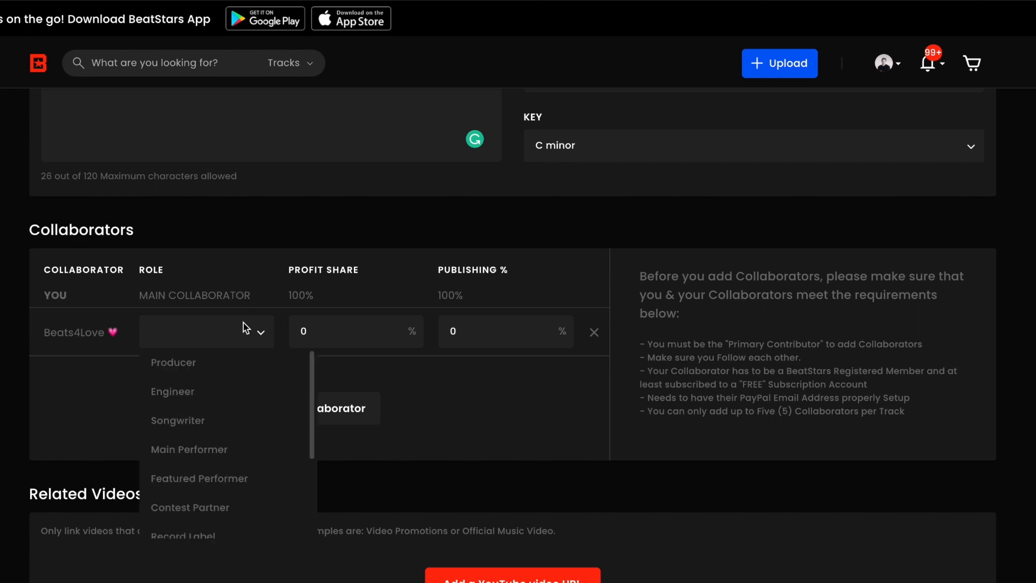
scroll(216, 459, down, 5)
click(199, 493)
drag(324, 331, 291, 331)
text(25)
scroll(582, 462, down, 1)
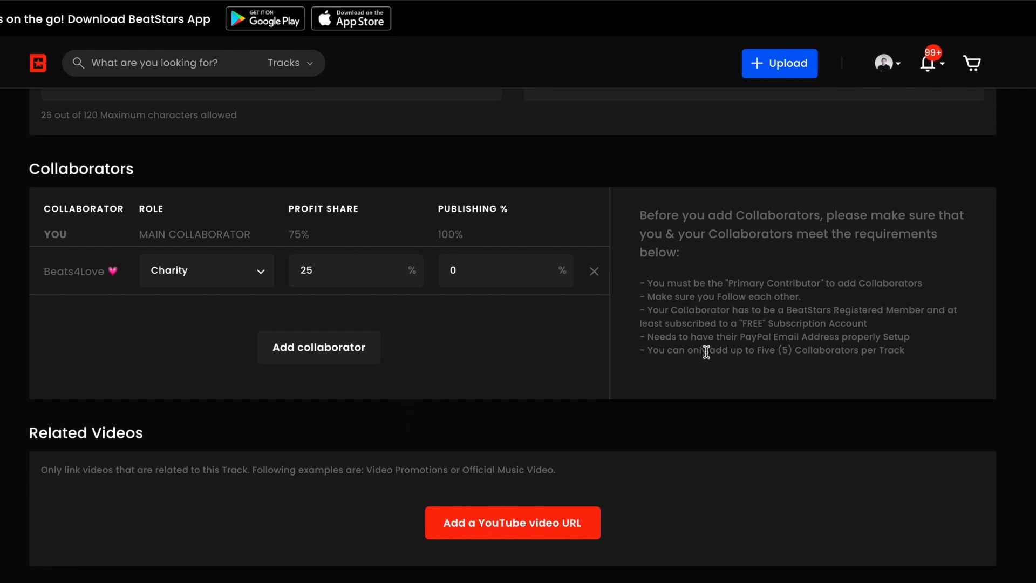
scroll(707, 352, up, 15)
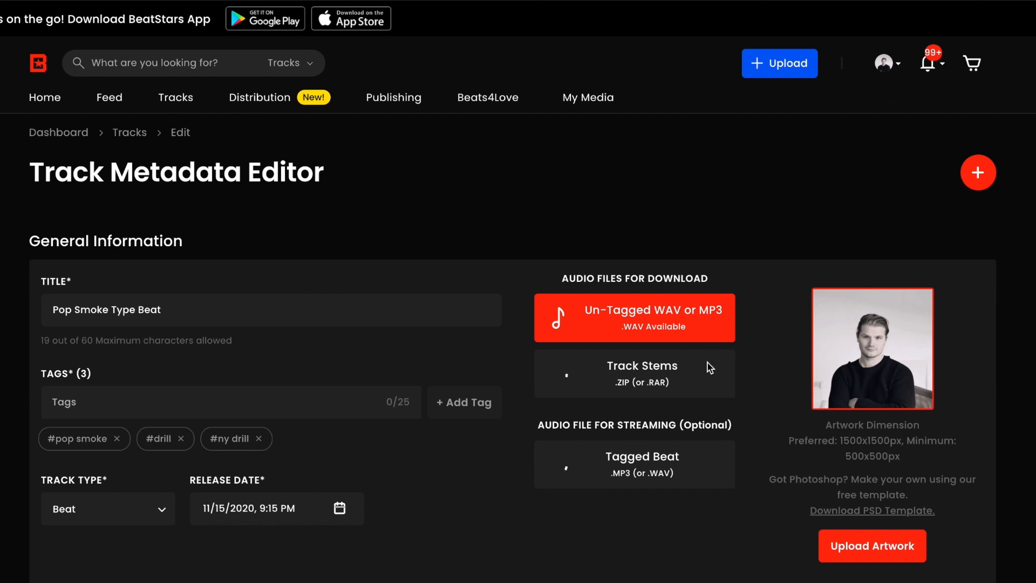
scroll(701, 399, down, 15)
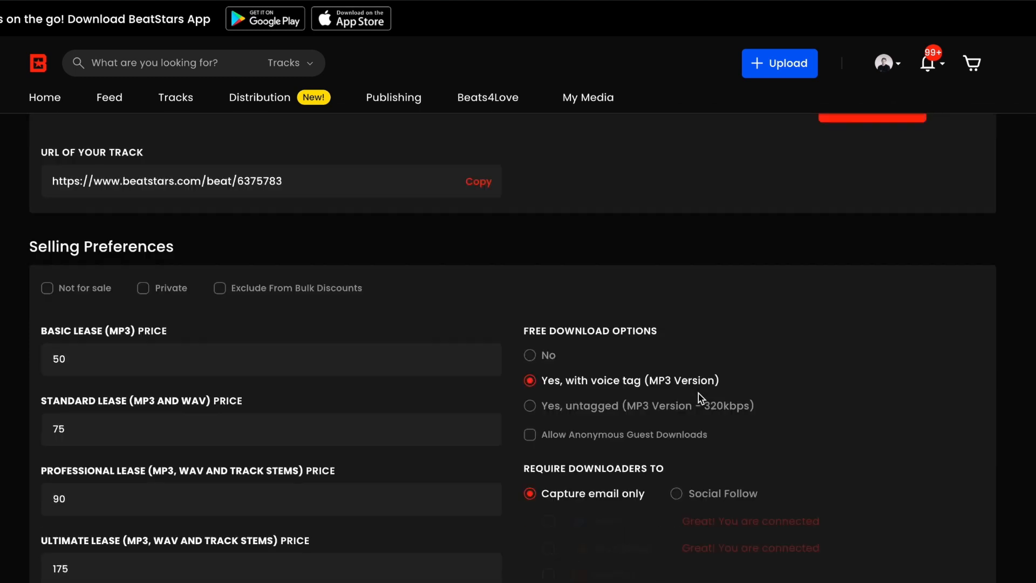